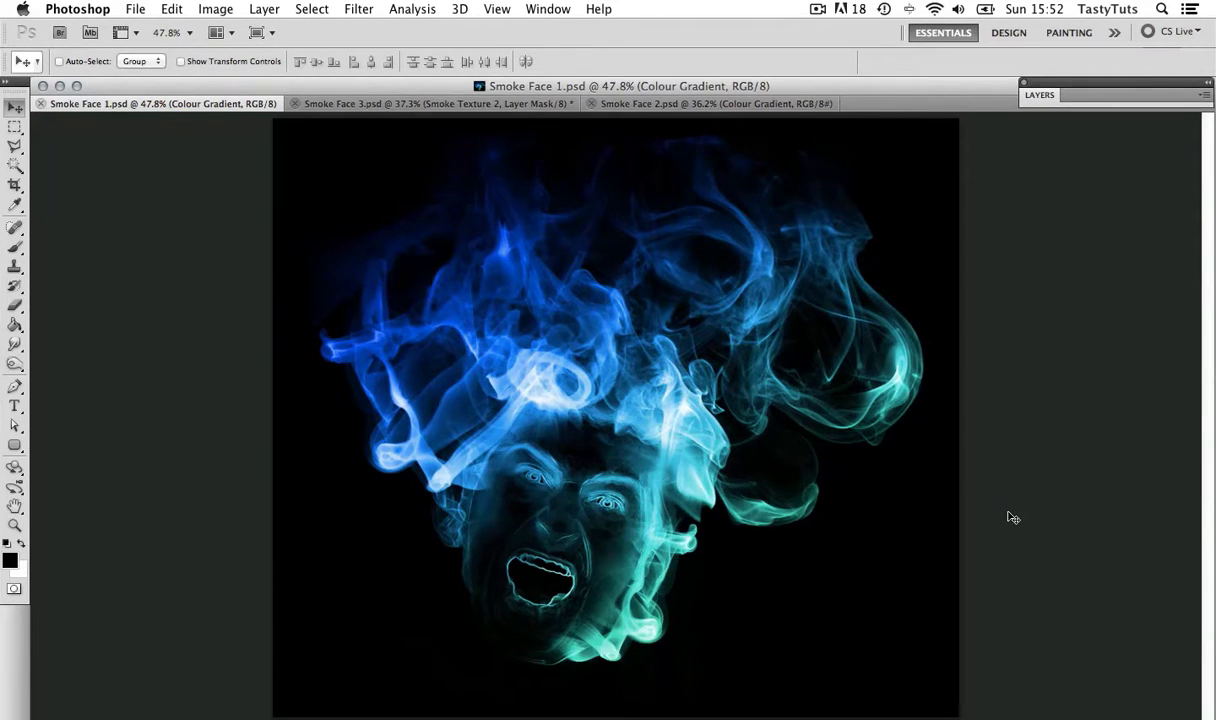
- Examine the blue and green smoke face artwork in Smoke Face 1.psd at close range and as a whole
key(z)
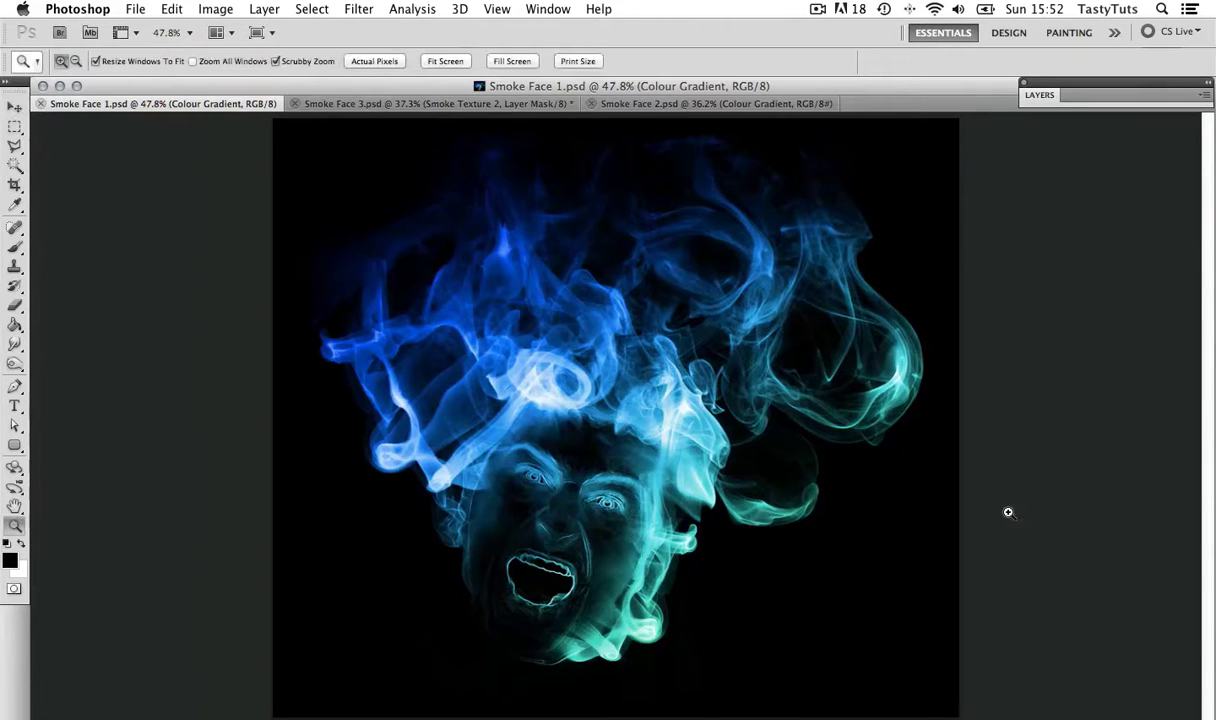
drag(668, 436, 752, 436)
drag(703, 569, 646, 475)
drag(728, 380, 681, 432)
key(v)
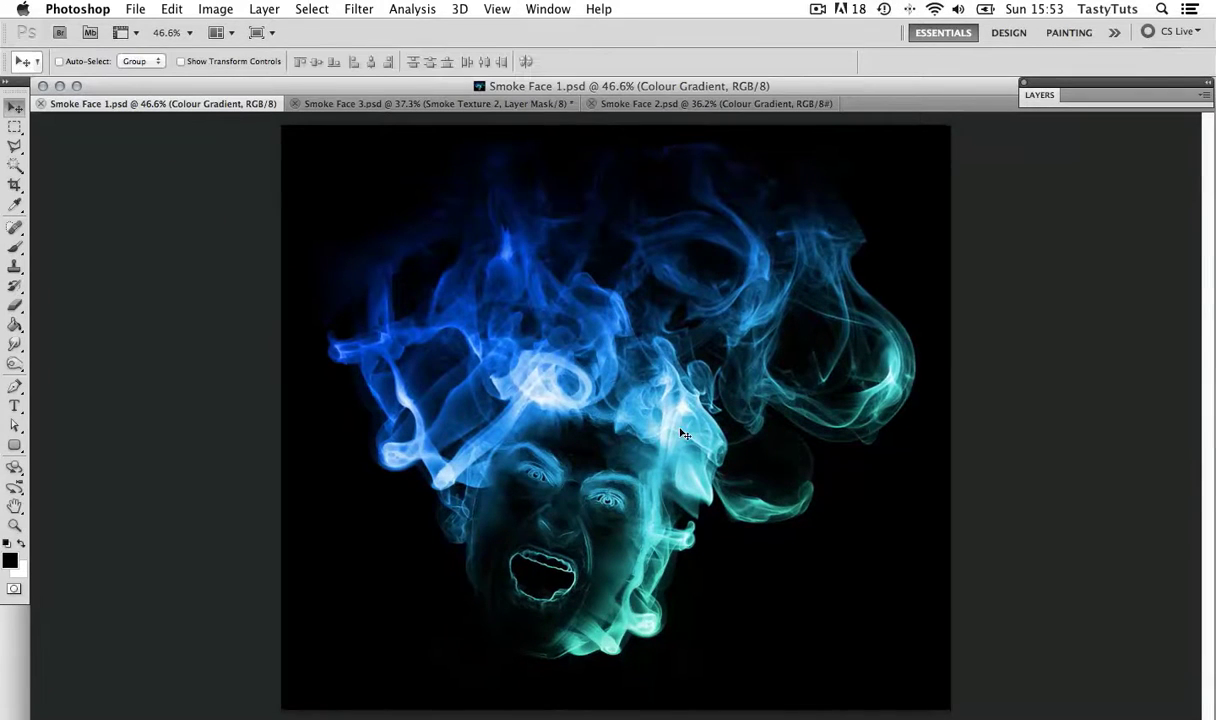
- Bring up Smoke Face 3.psd and examine the purple smoke hair and the glowing facial outlines up close
click(421, 104)
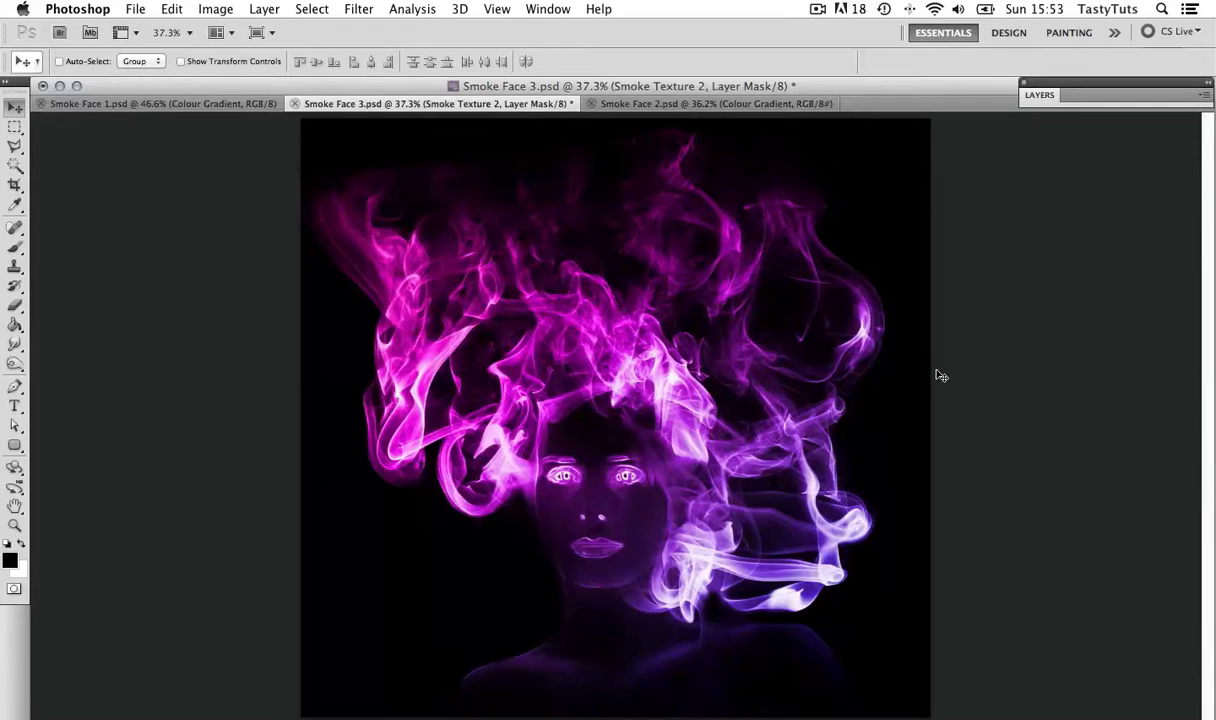
key(z)
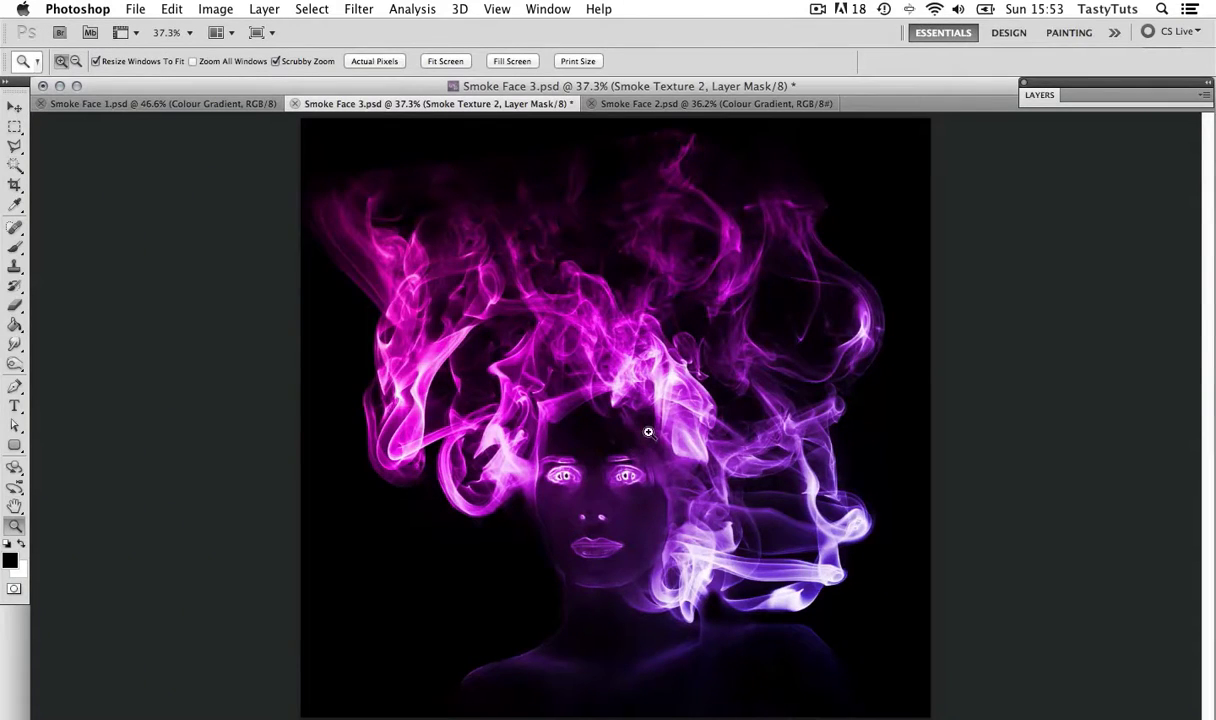
drag(614, 415, 682, 399)
drag(748, 605, 743, 380)
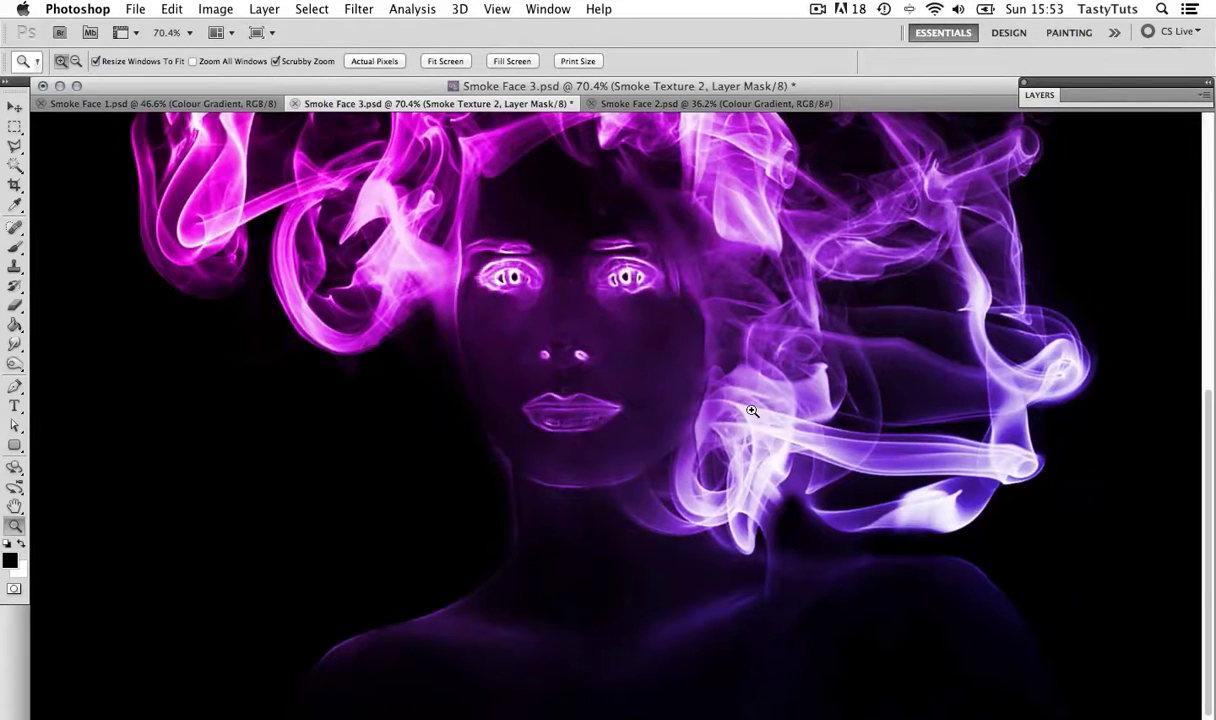
drag(706, 233, 711, 363)
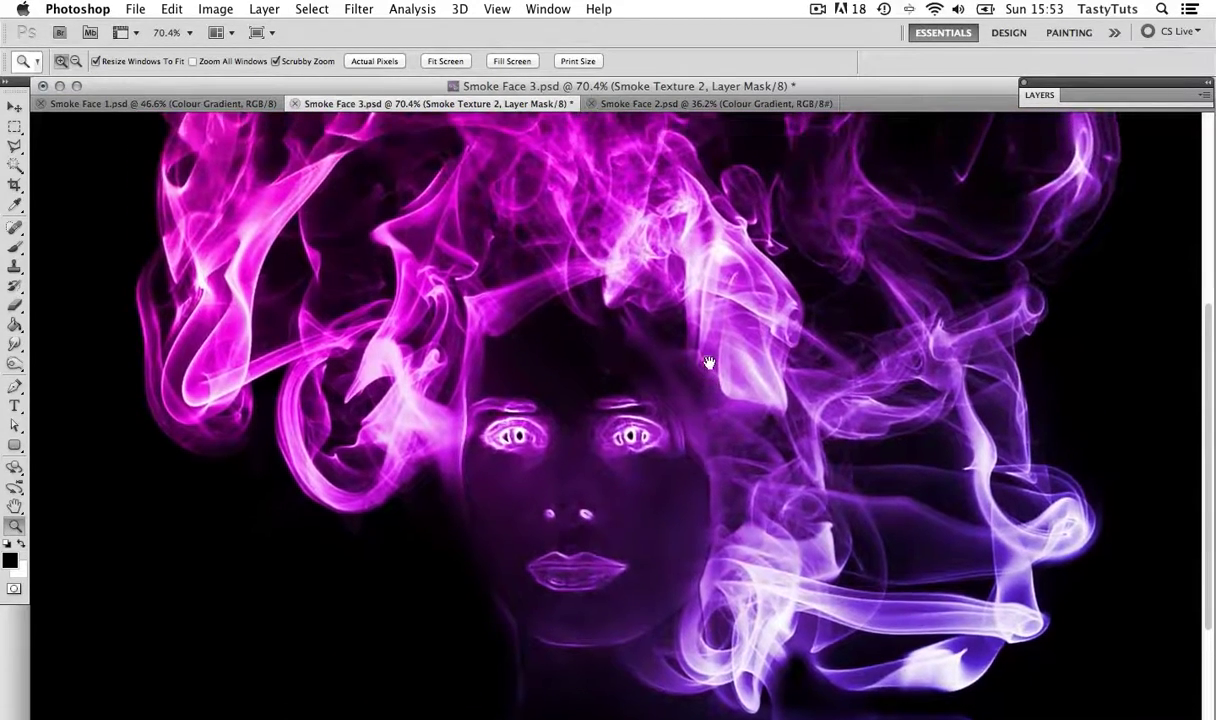
drag(709, 200, 708, 357)
scroll(706, 357, down, 5)
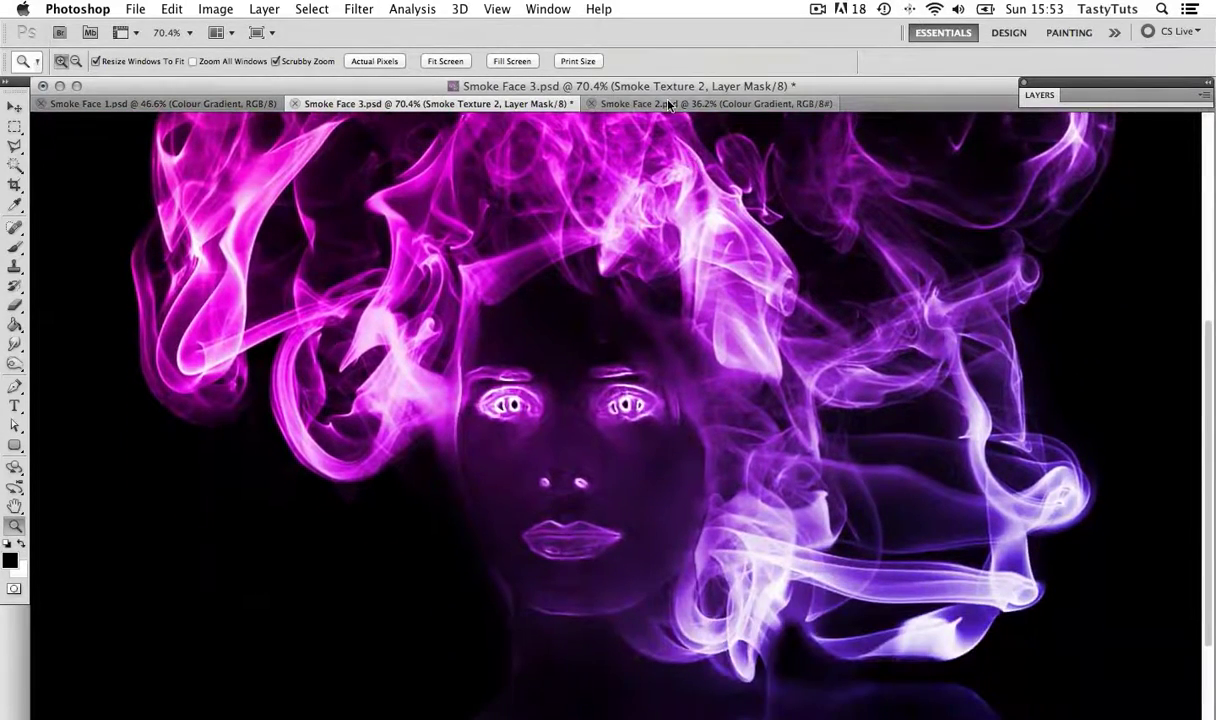
- Bring up Smoke Face 2.psd and examine the red smoke and the glowing facial edges up close and as a whole
click(668, 104)
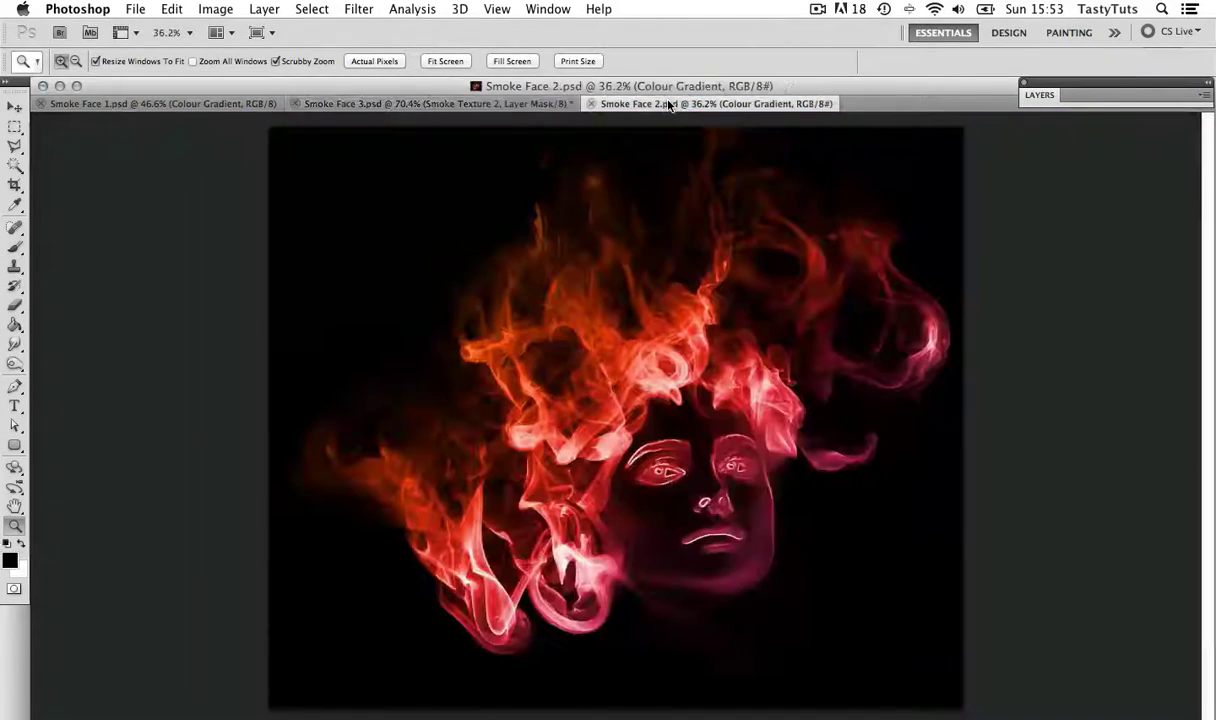
drag(663, 396, 701, 375)
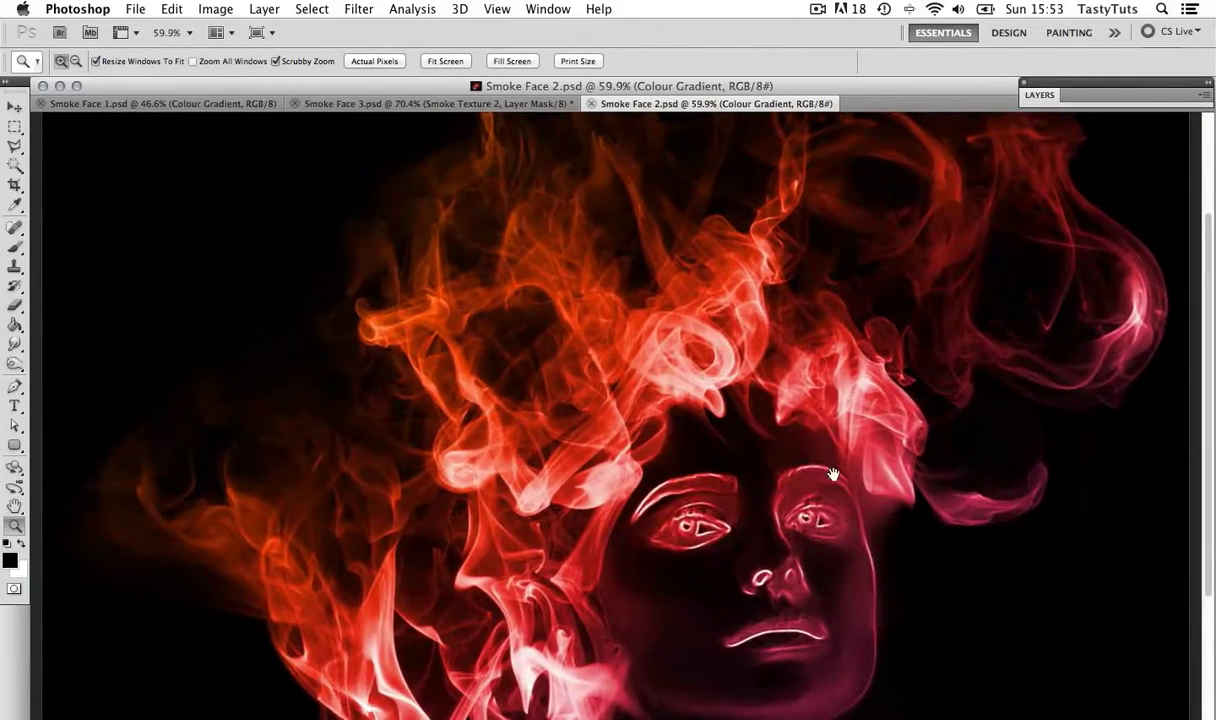
drag(833, 475, 811, 380)
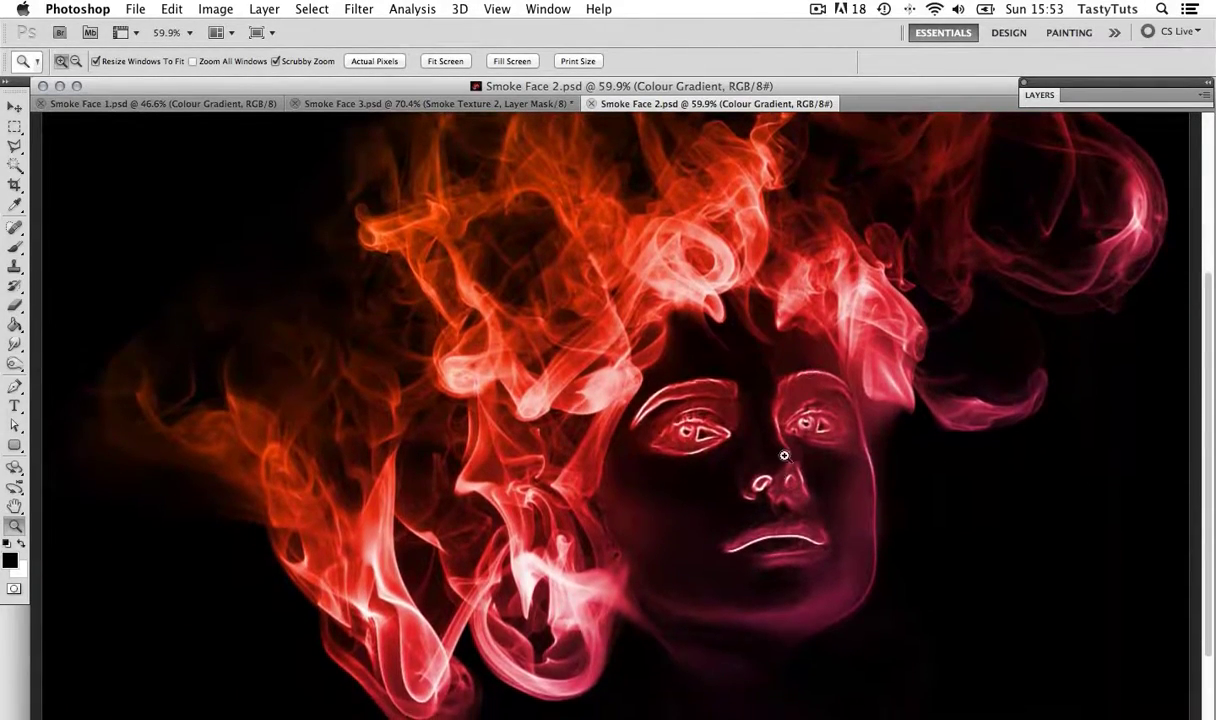
drag(750, 487, 808, 455)
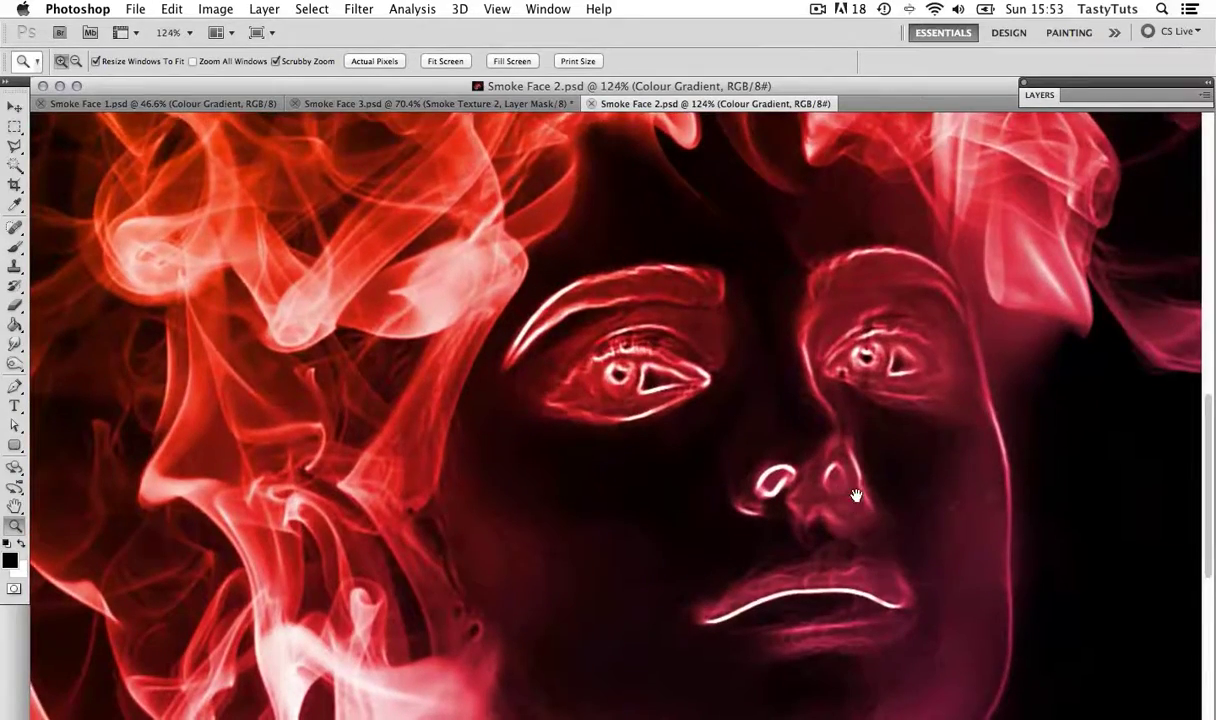
drag(857, 502, 852, 436)
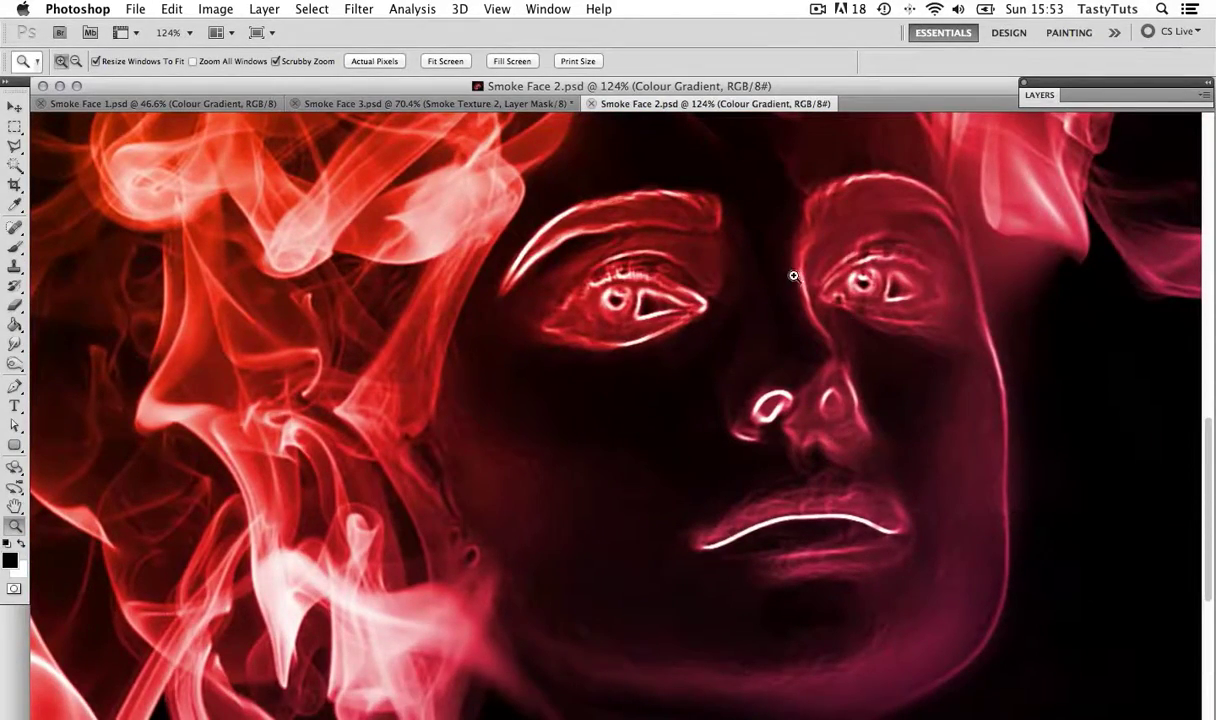
drag(793, 272, 719, 356)
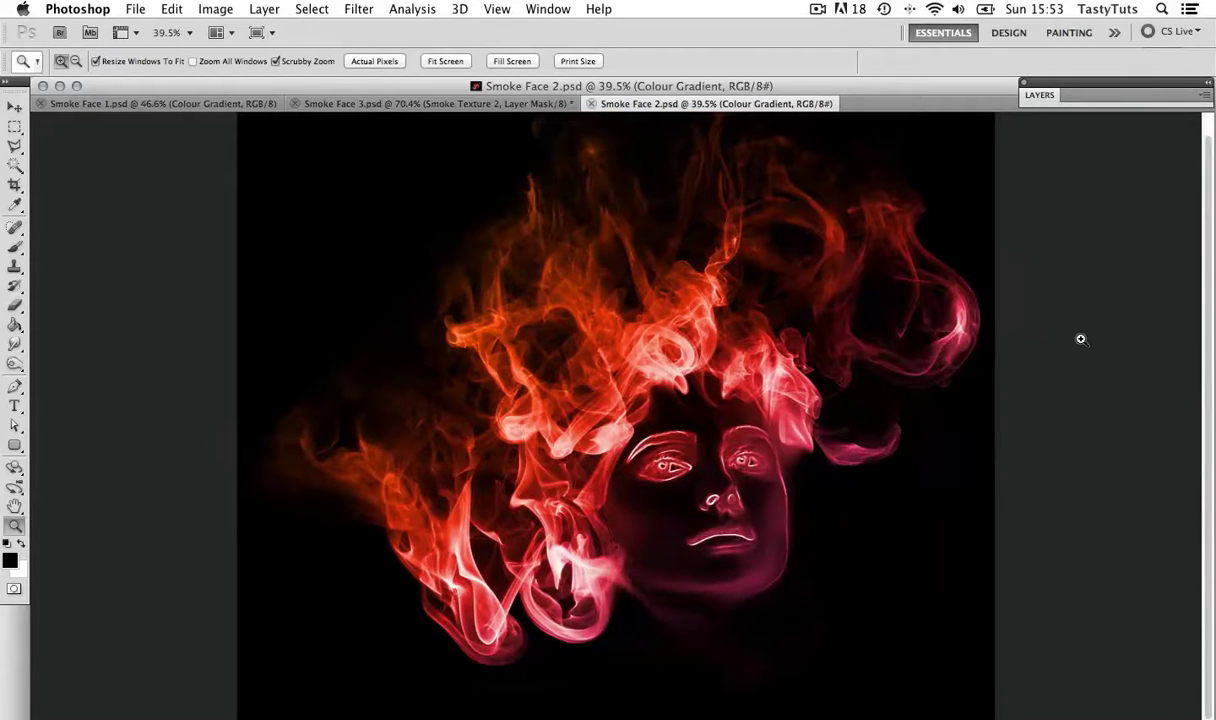
key(v)
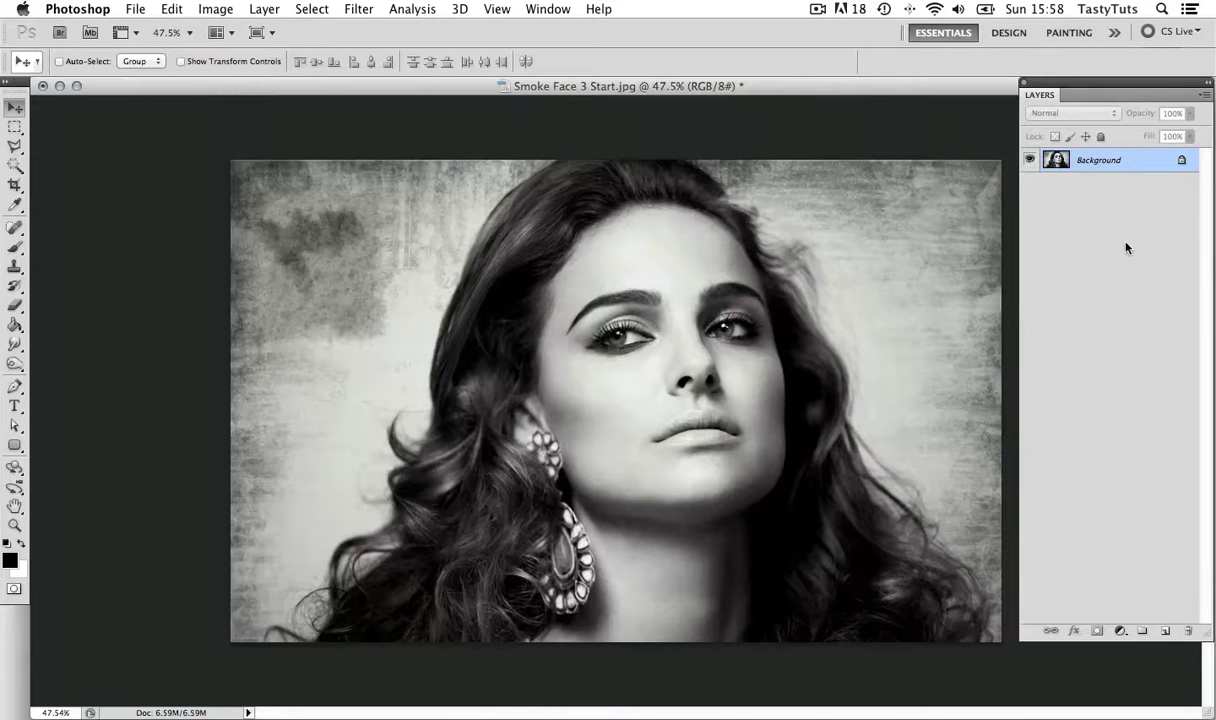
- Convert the locked background of Smoke Face 3 Start.jpg into a regular layer and set the canvas size to 2000 × 1900 pixels
double_click(1143, 162)
click(733, 321)
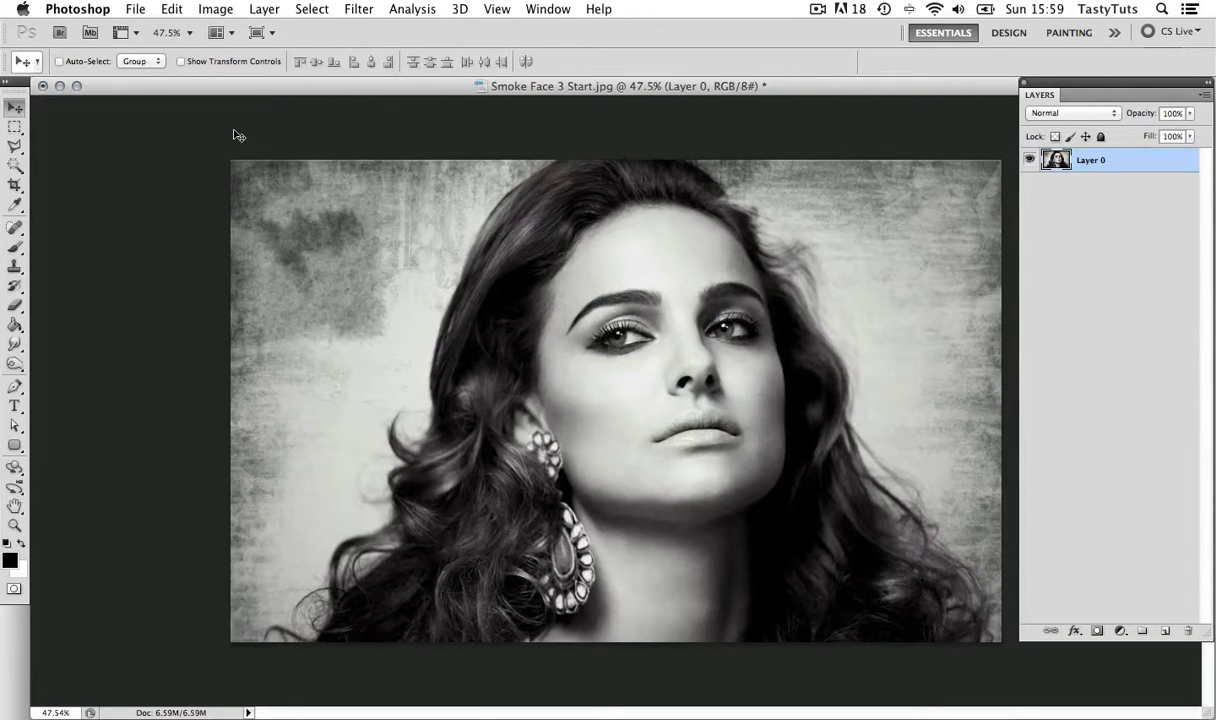
click(213, 11)
click(262, 174)
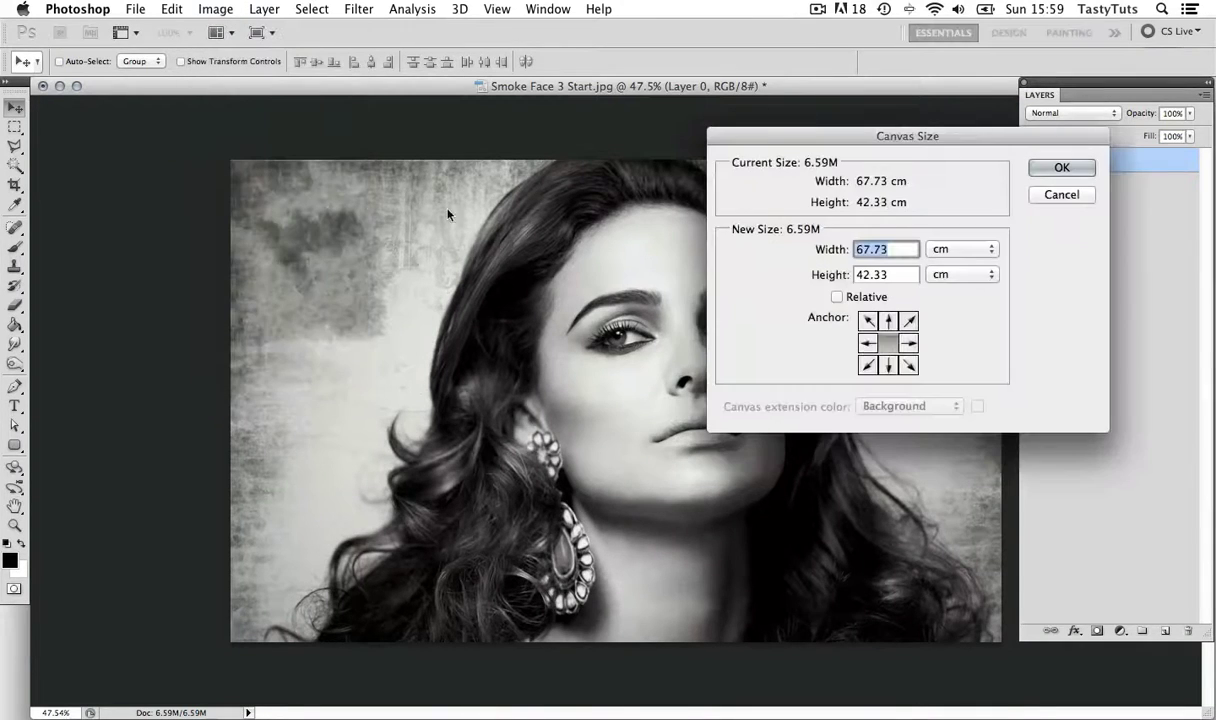
click(935, 249)
click(950, 219)
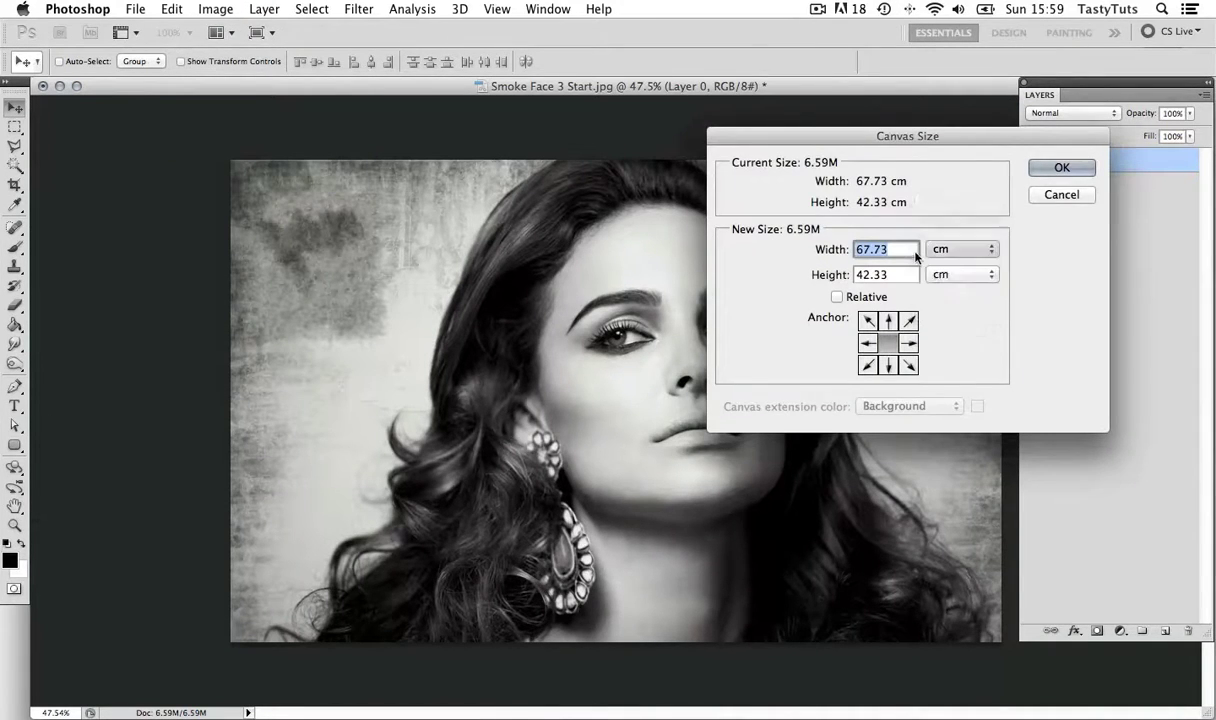
text(2000)
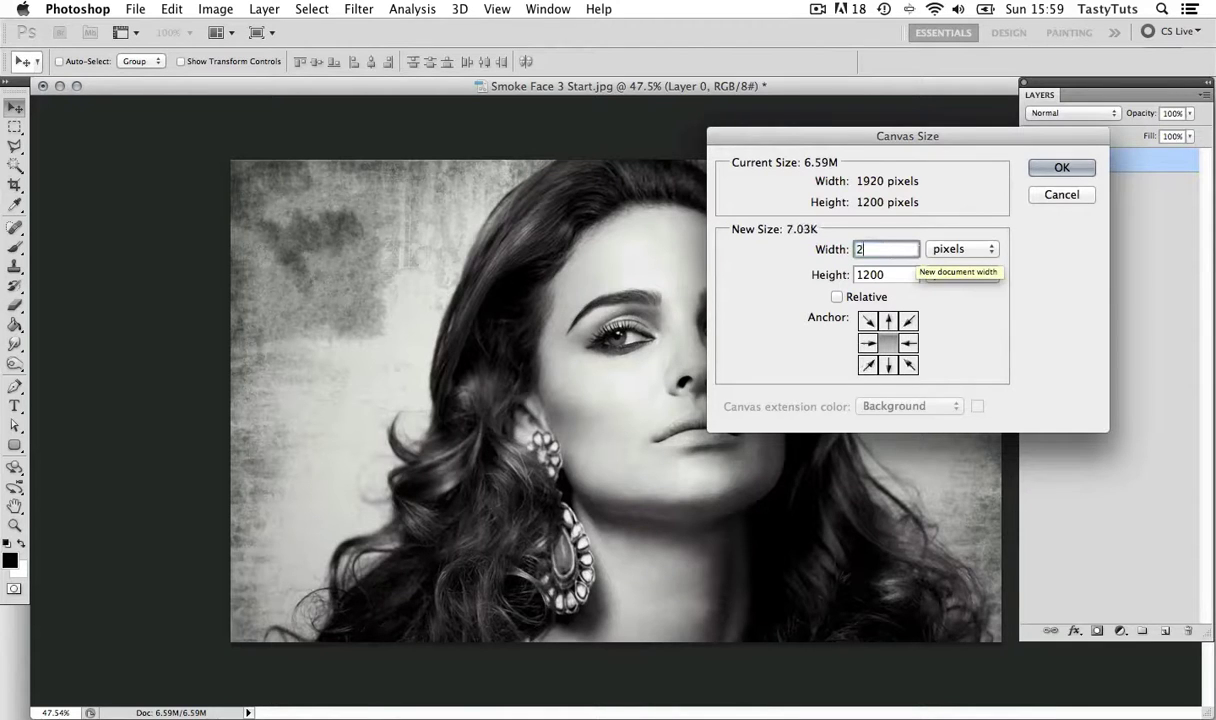
key(Tab)
text(1900)
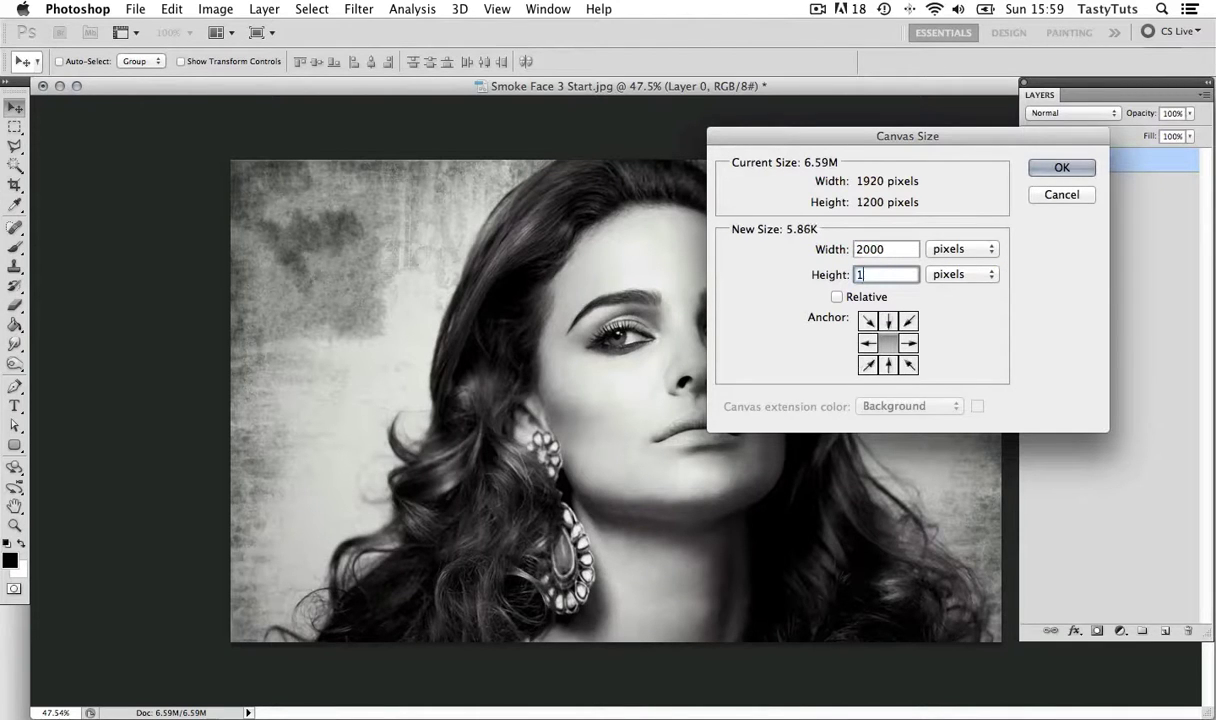
click(1051, 176)
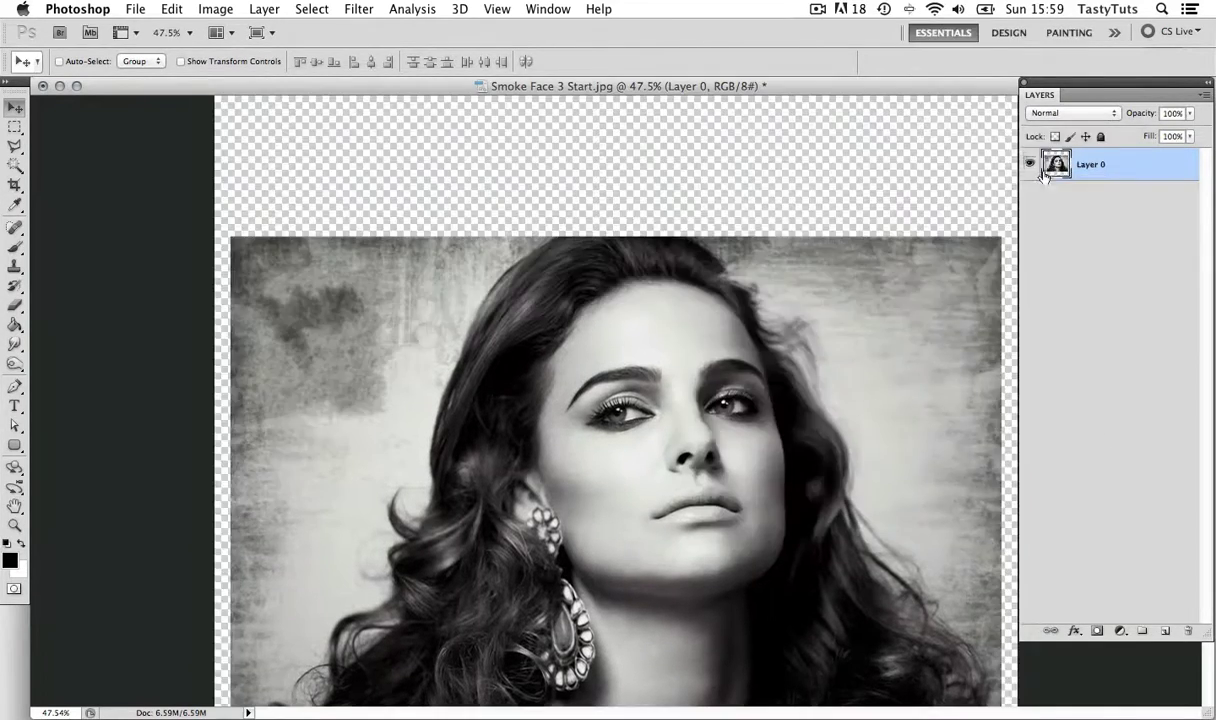
- Convert the portrait document's colour mode to Grayscale
key(z)
drag(840, 290, 808, 268)
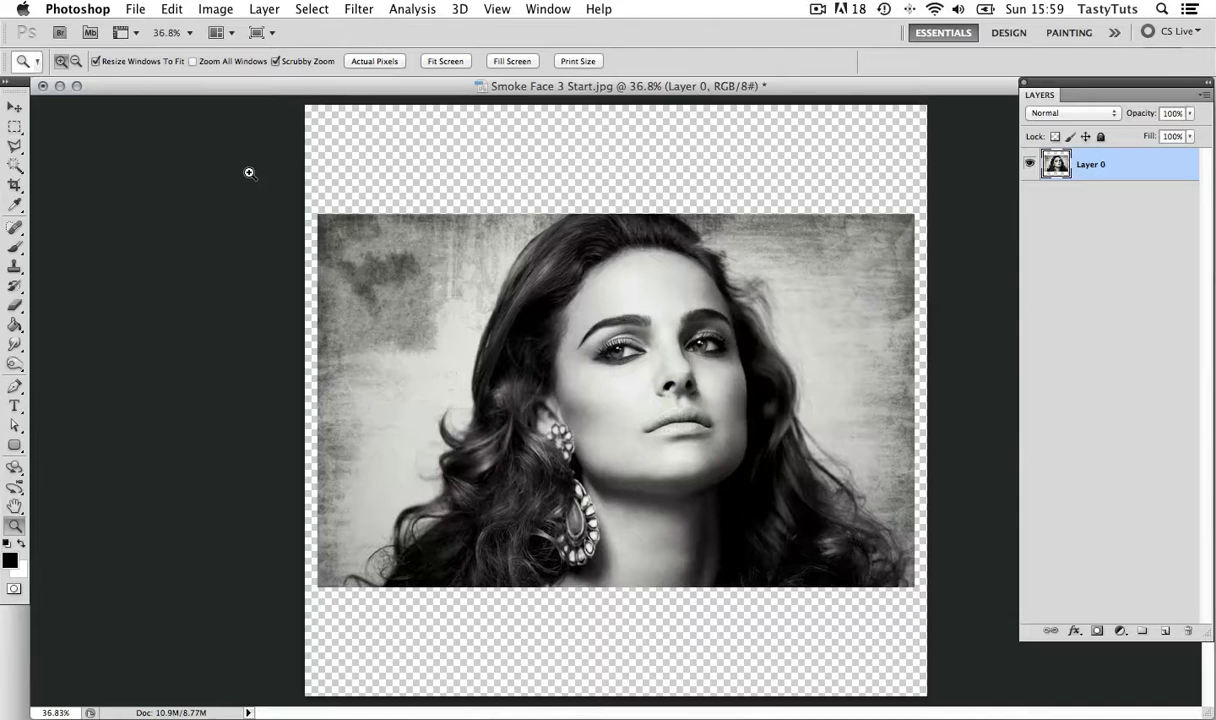
key(v)
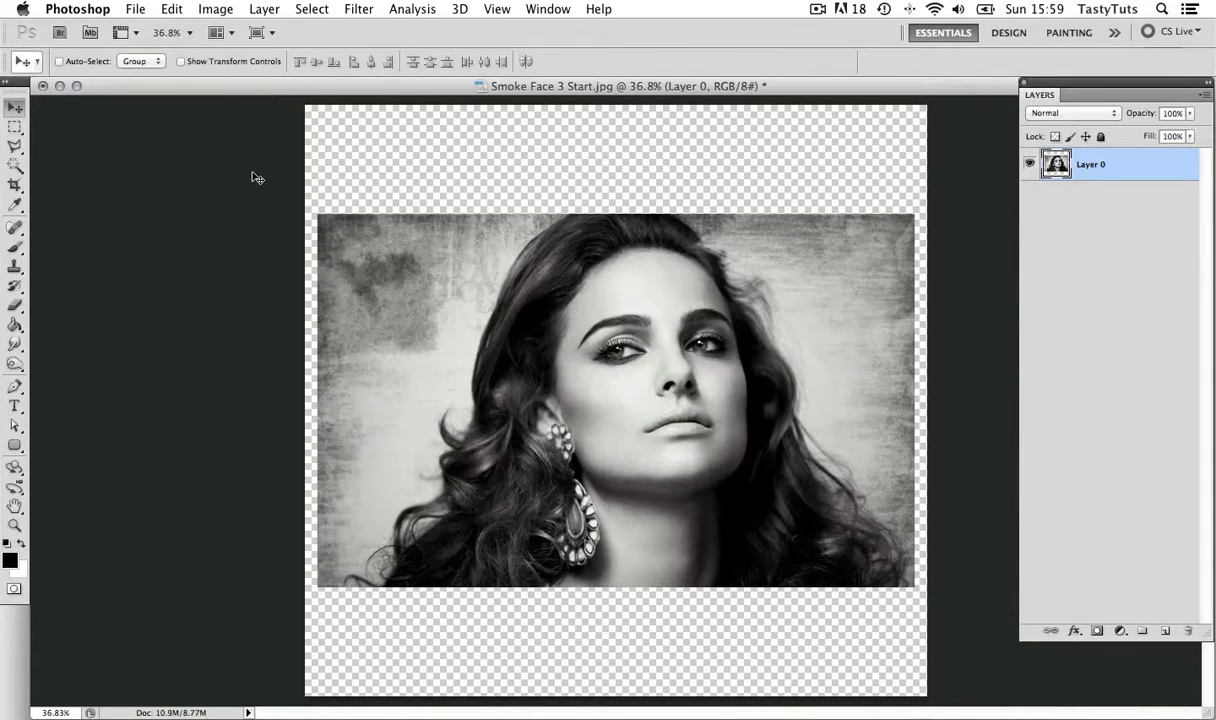
click(212, 12)
mouse_move(215, 31)
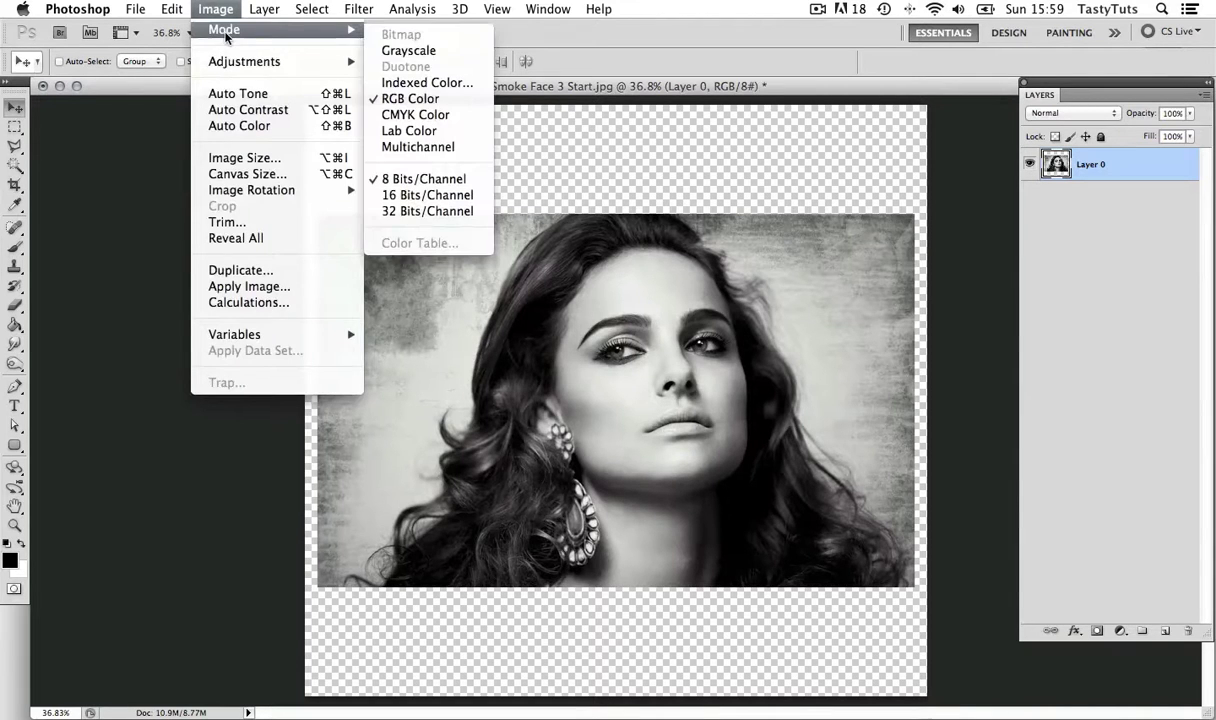
click(416, 52)
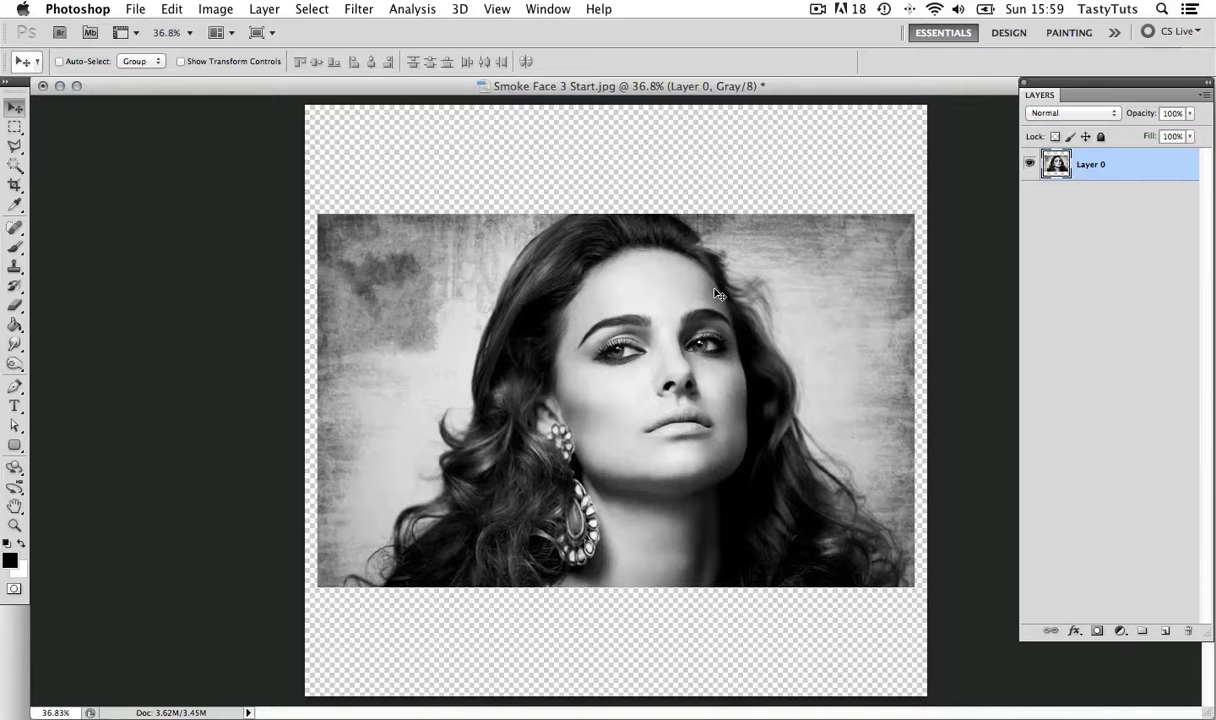
- Create a new layer named Background
key(super+shift+n)
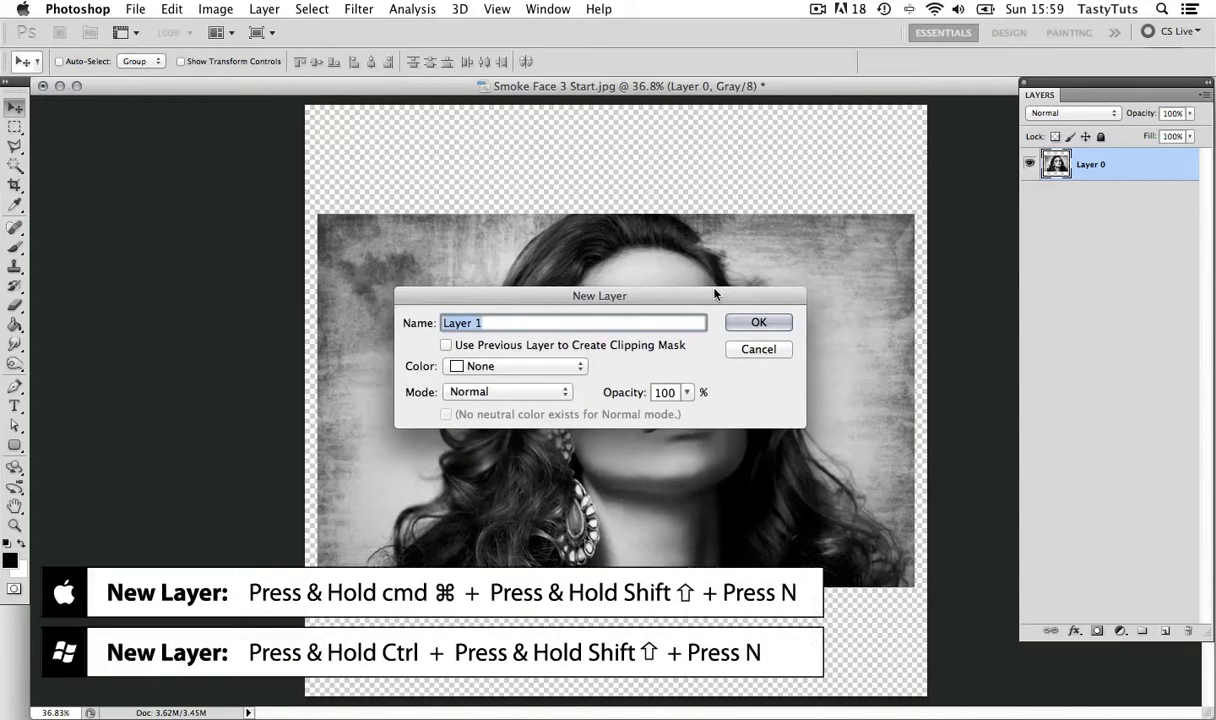
text(Background)
click(773, 320)
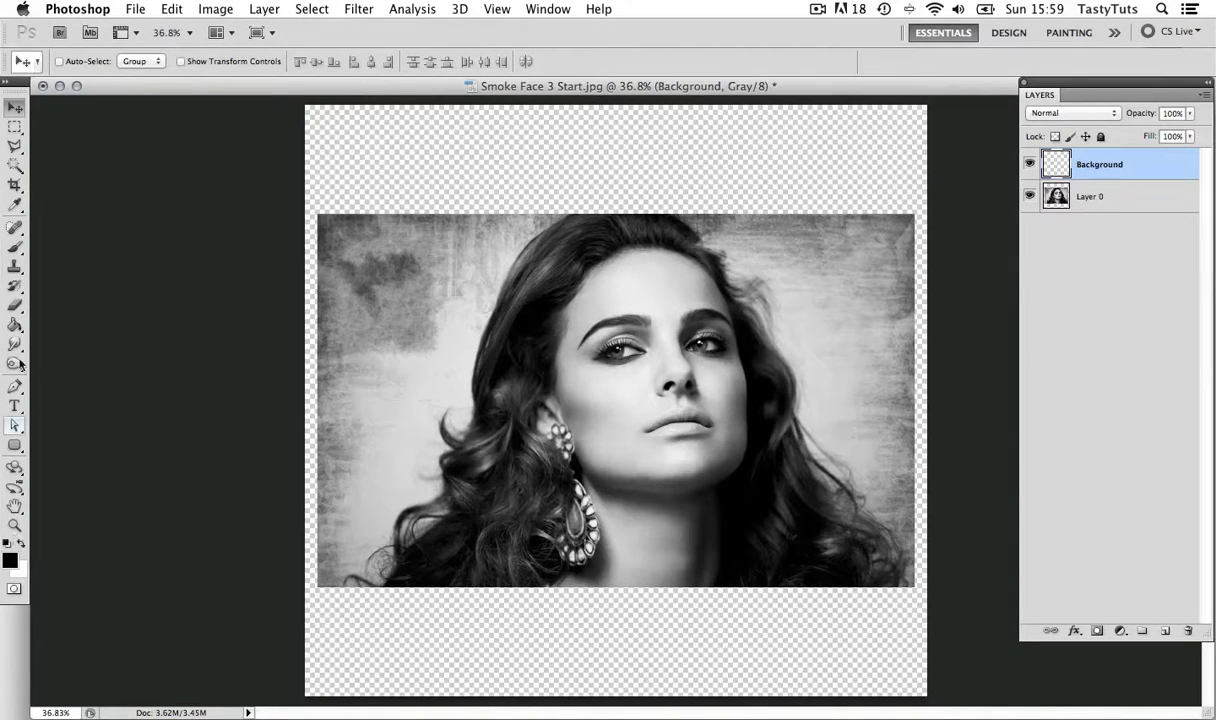
- Fill the Background layer with black using the Paint Bucket and move it beneath the portrait layer
click(15, 325)
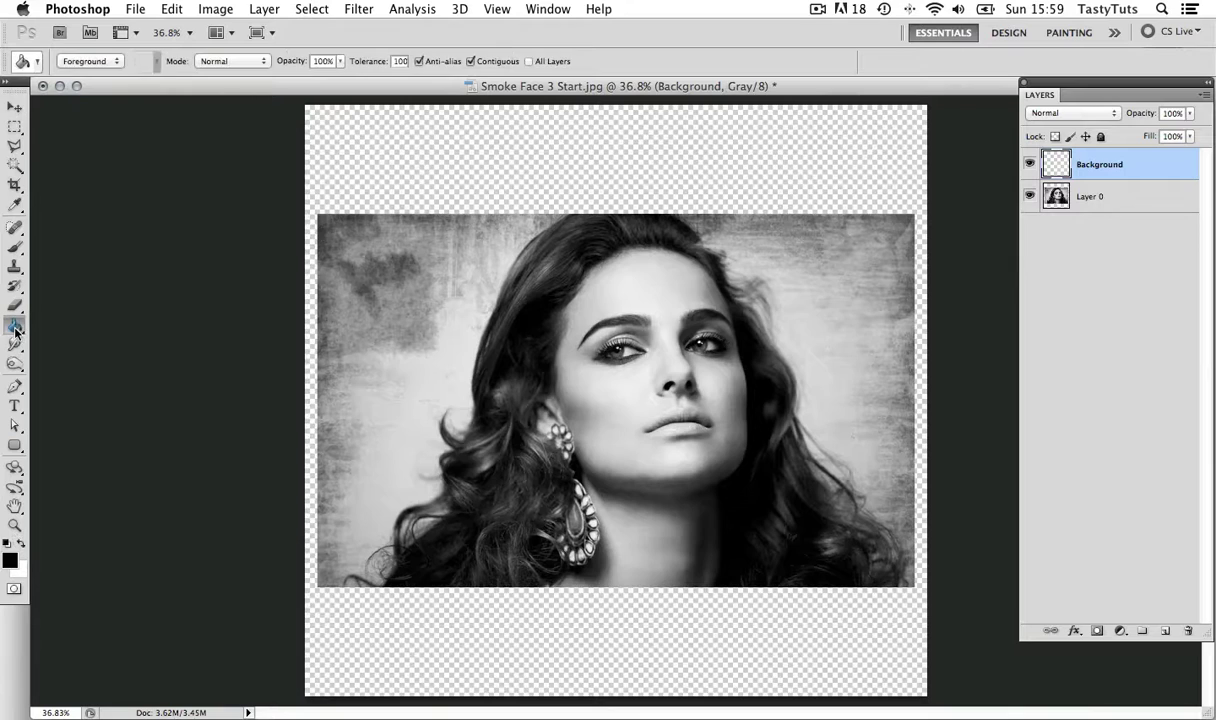
click(571, 277)
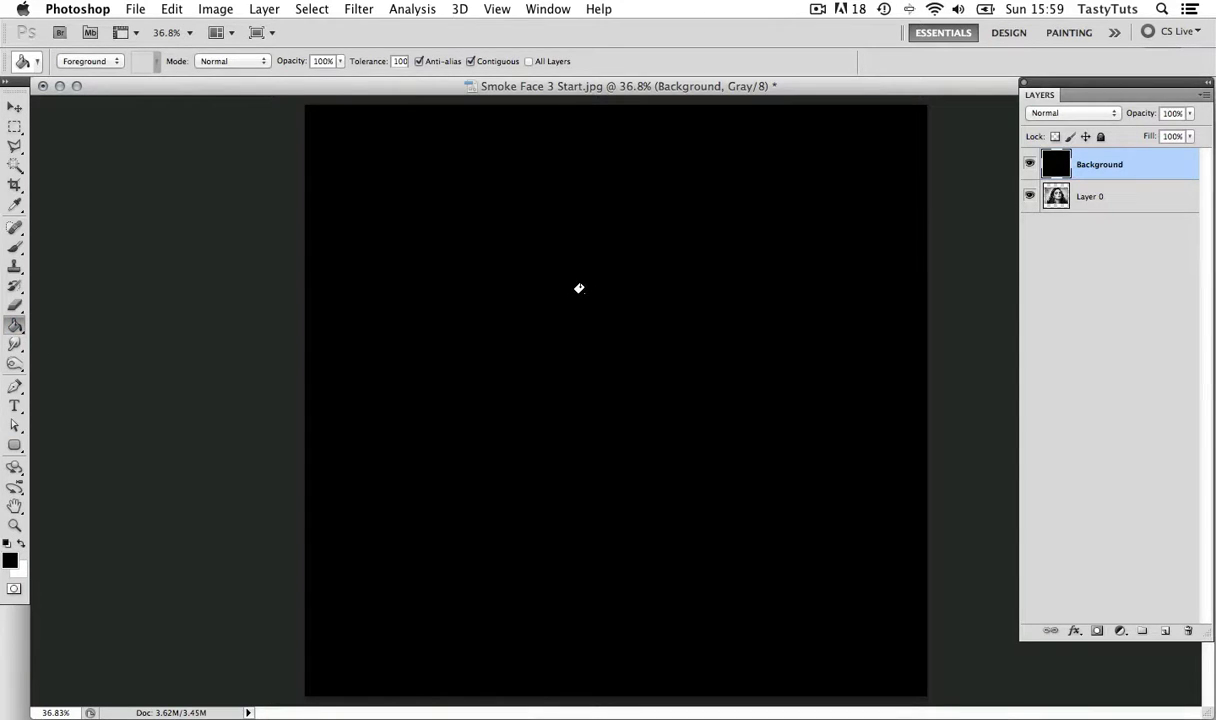
key(v)
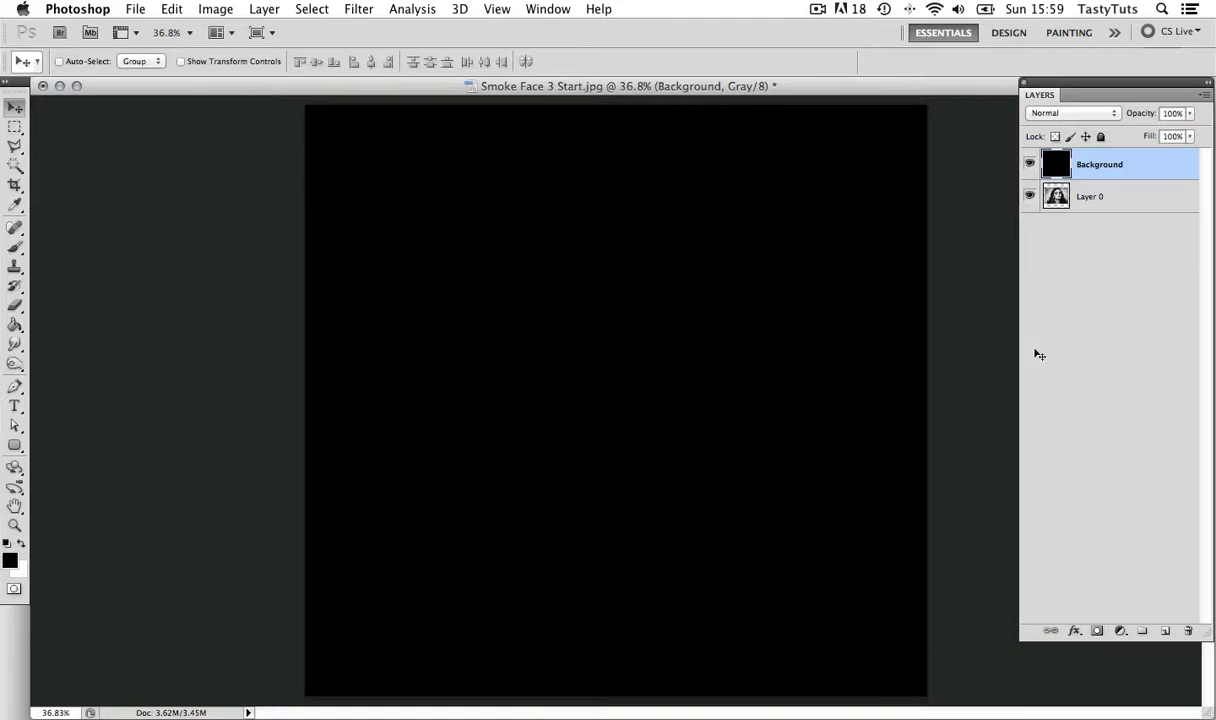
drag(1102, 166, 1107, 206)
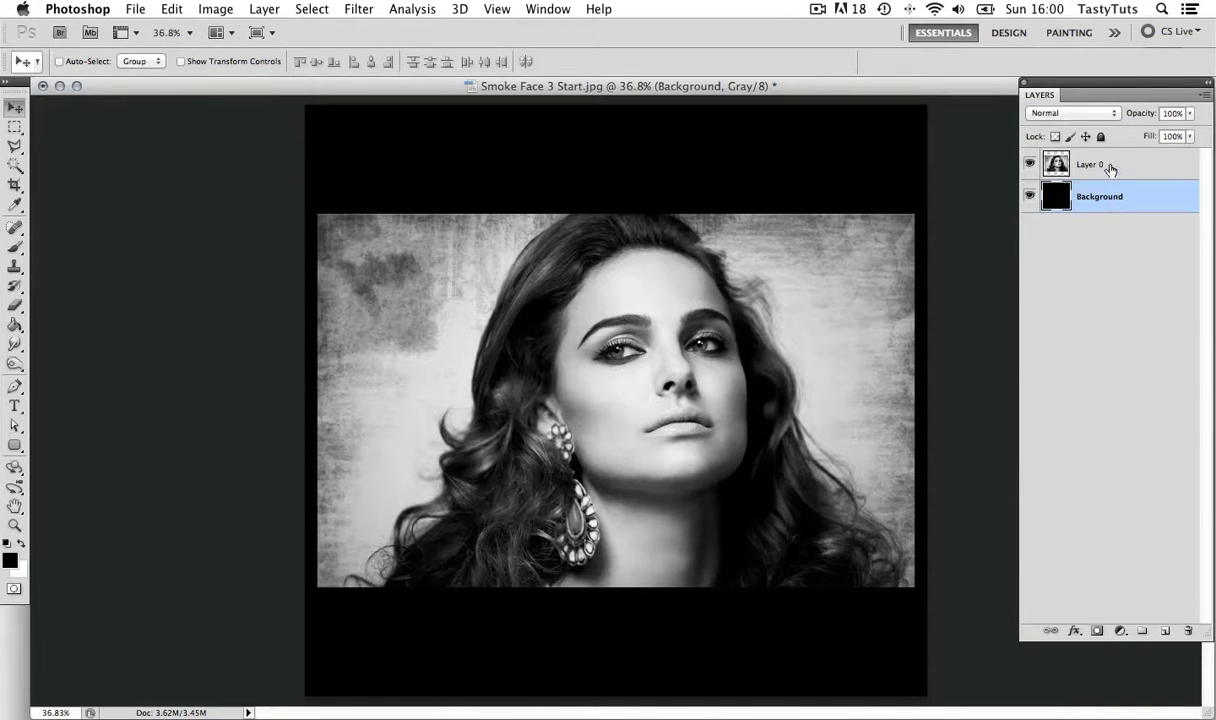
- Set the Eraser to a soft round 250 px brush for the portrait layer, test one dab on the backdrop and undo it
click(1110, 167)
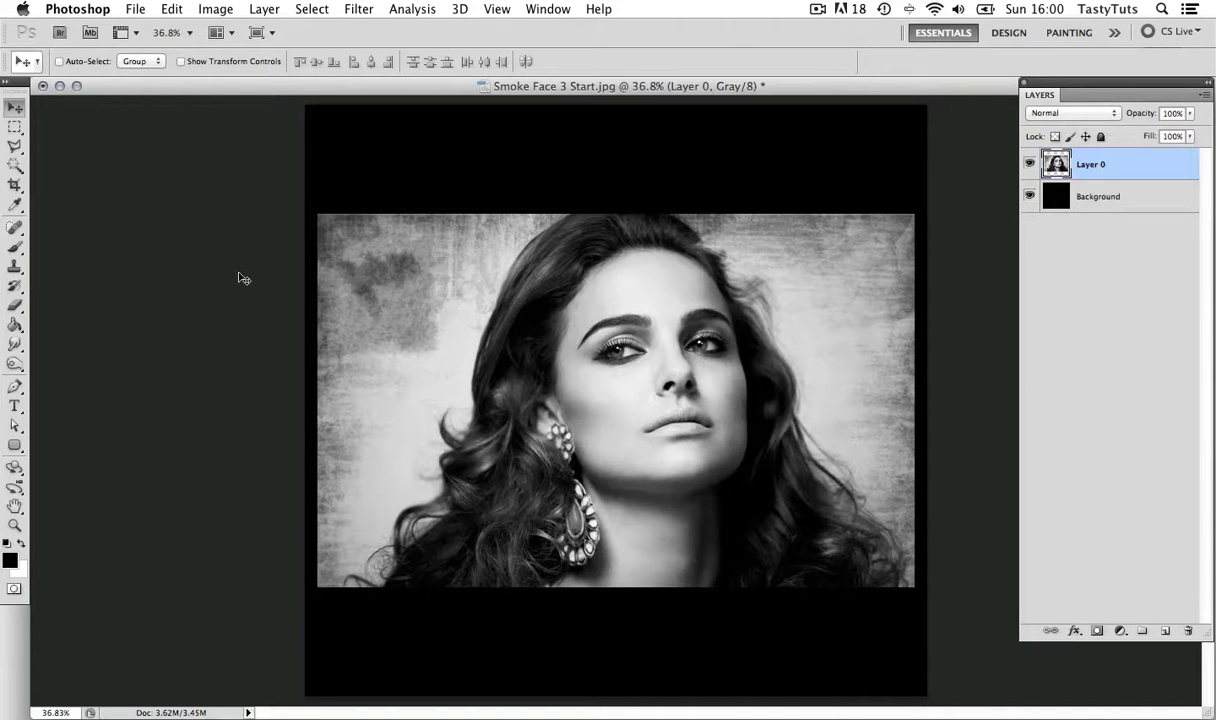
click(14, 305)
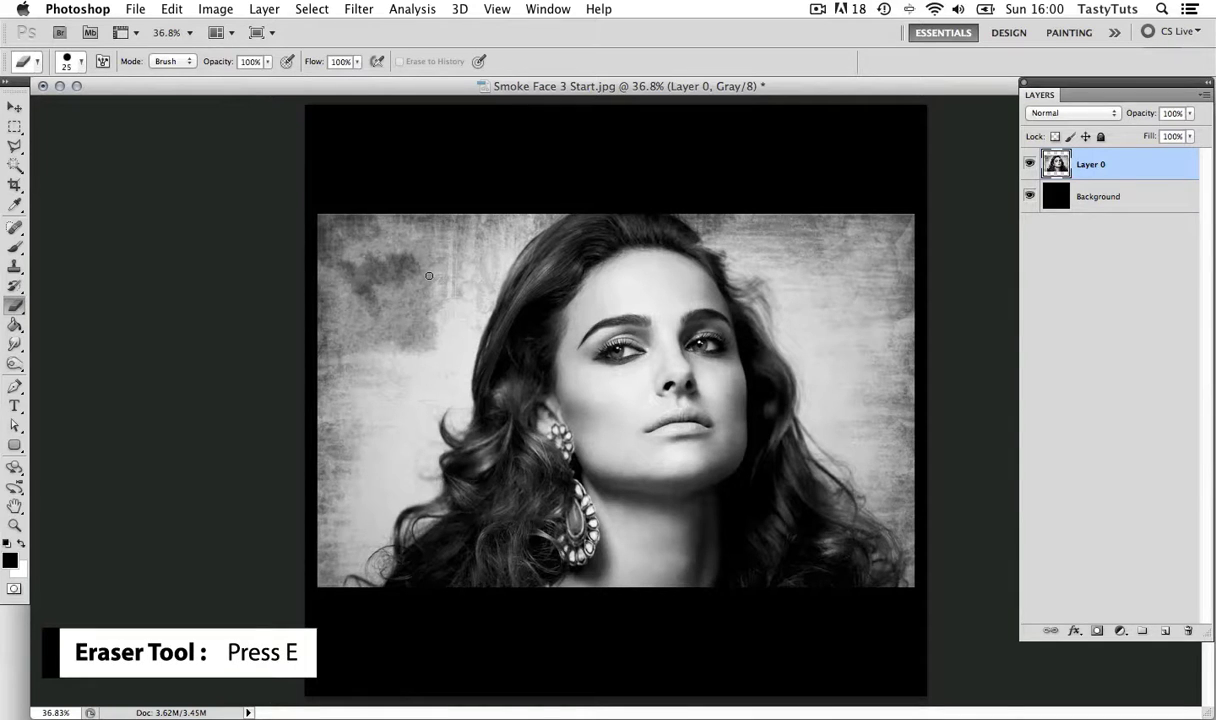
key(bracketright)
key(bracketright)
key(bracketright)
key(bracketright)
key(bracketright)
key(bracketright)
key(bracketright)
key(bracketright)
key(bracketright)
key(bracketright)
key(bracketright)
key(bracketright)
click(81, 62)
click(85, 176)
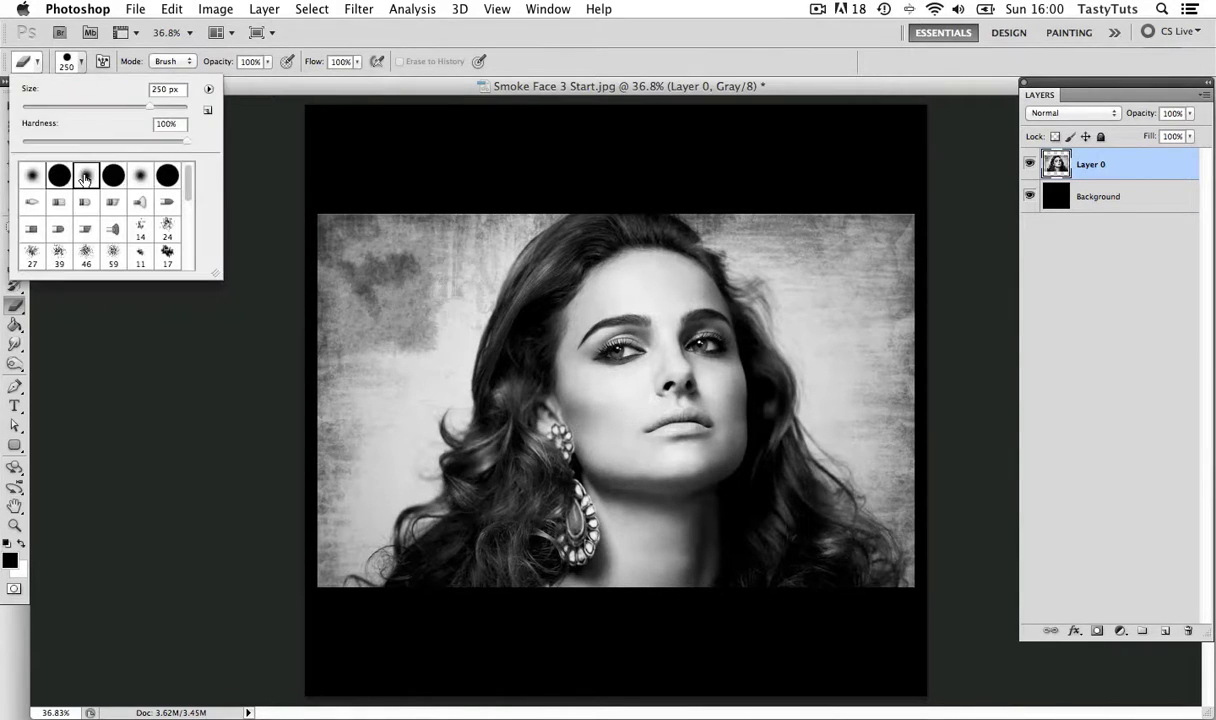
click(388, 247)
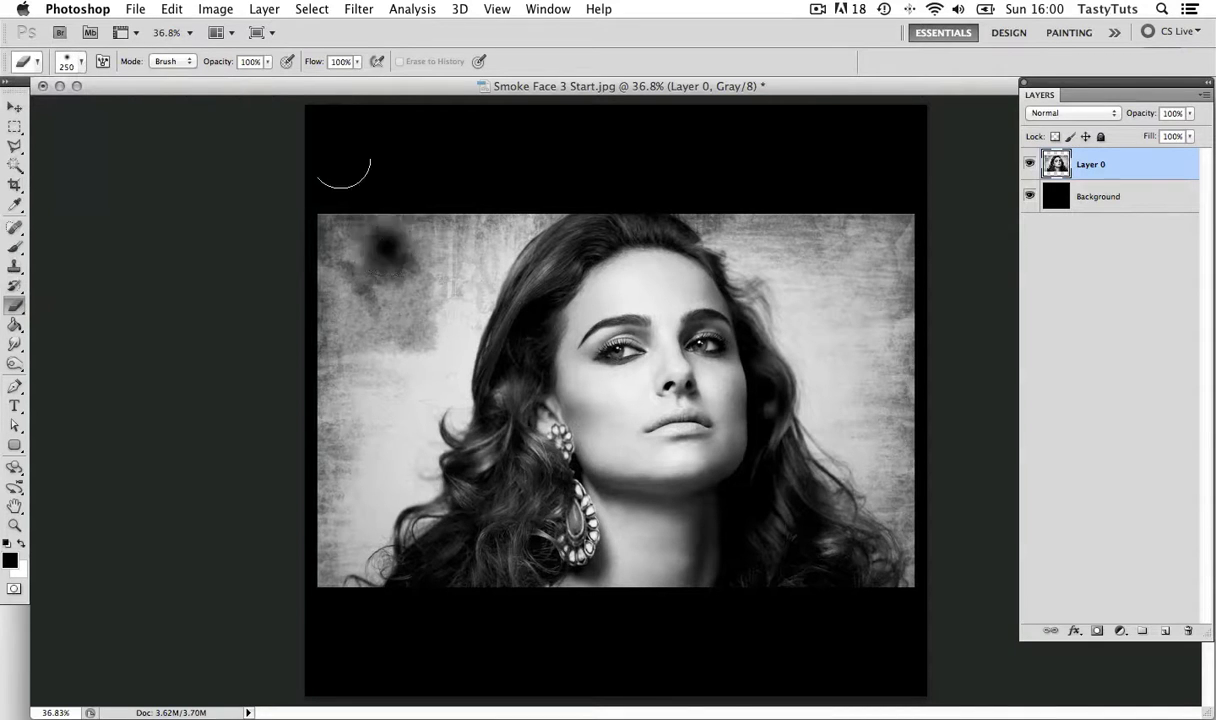
key(ctrl+z)
- Erase the backdrop and the outer hair on both sides and above the face on Layer 0, reducing the soft Eraser from 300 to 125 px
click(267, 62)
click(267, 62)
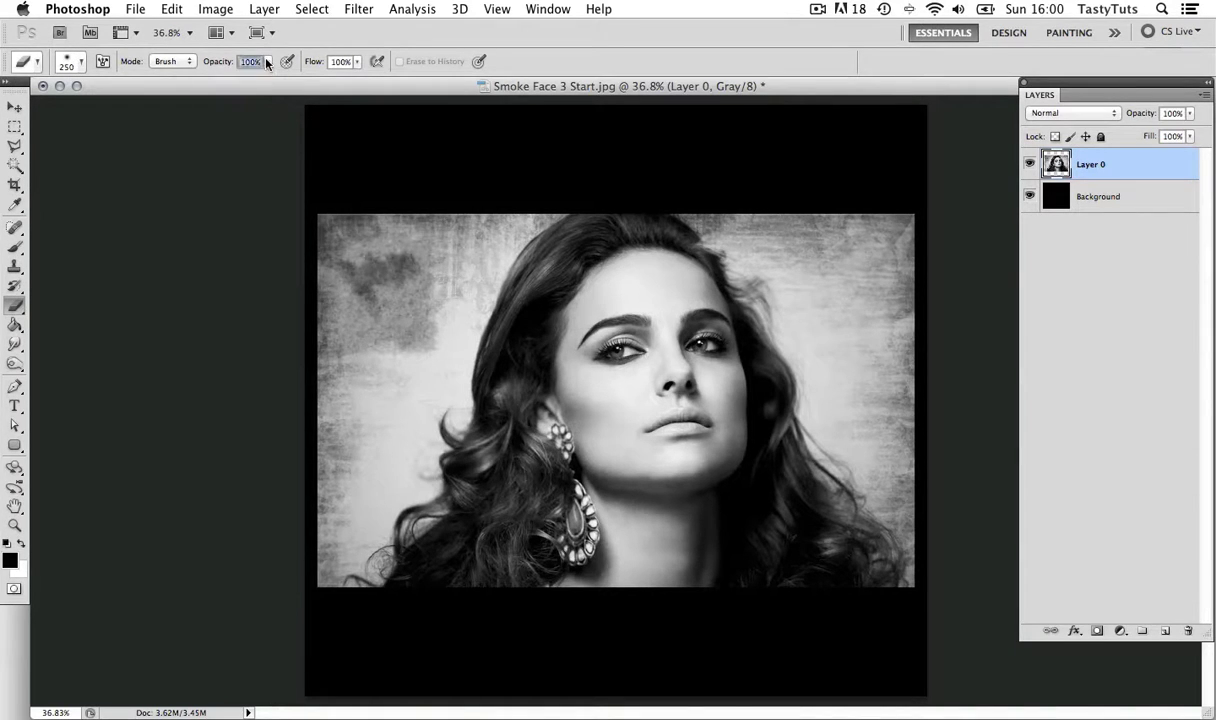
mouse_move(440, 250)
mouse_down()
mouse_move(413, 177)
mouse_move(252, 449)
mouse_move(323, 598)
mouse_move(420, 340)
mouse_move(483, 223)
mouse_move(372, 299)
mouse_move(300, 410)
mouse_up()
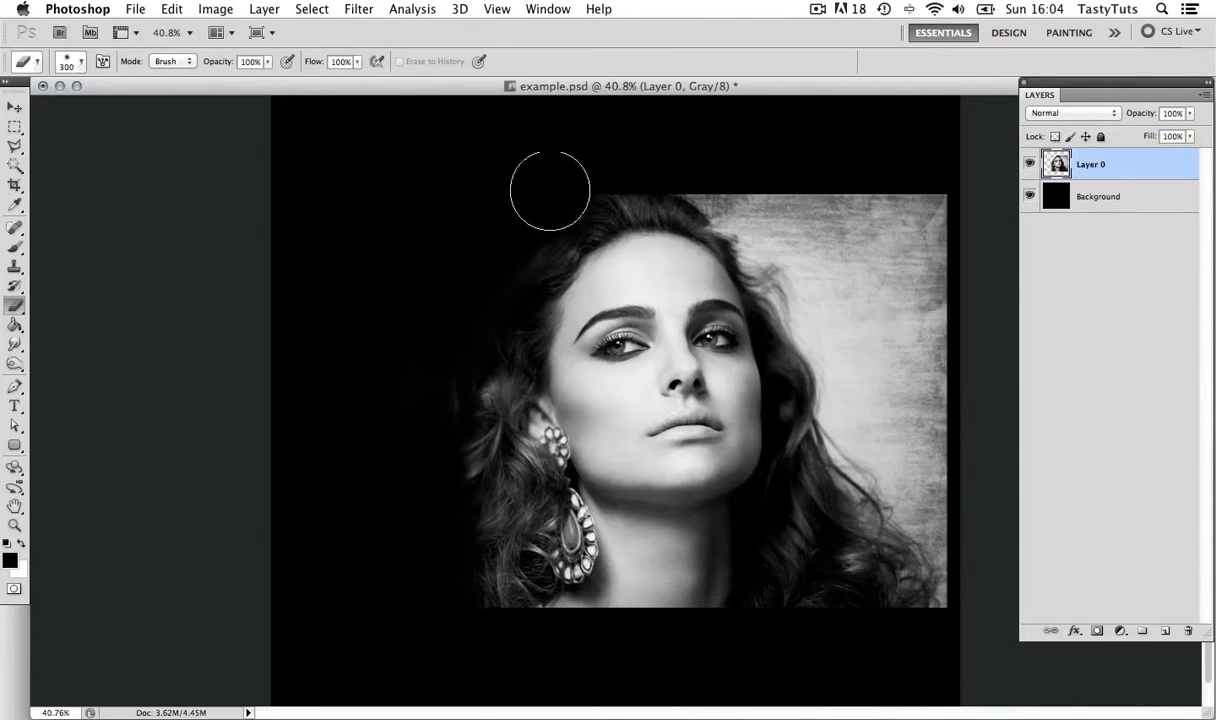
mouse_move(548, 190)
mouse_down()
mouse_move(523, 210)
mouse_move(485, 624)
mouse_move(473, 402)
mouse_move(550, 612)
mouse_up()
mouse_move(972, 250)
mouse_down()
mouse_move(977, 293)
mouse_move(893, 261)
mouse_move(822, 616)
mouse_move(805, 425)
mouse_up()
key(bracketleft)
mouse_move(797, 248)
mouse_down()
mouse_move(757, 214)
mouse_move(841, 437)
mouse_move(801, 499)
mouse_move(762, 475)
mouse_up()
mouse_move(600, 174)
mouse_down()
mouse_move(711, 176)
mouse_move(768, 225)
mouse_move(763, 279)
mouse_up()
key(bracketleft)
key(bracketleft)
key(bracketleft)
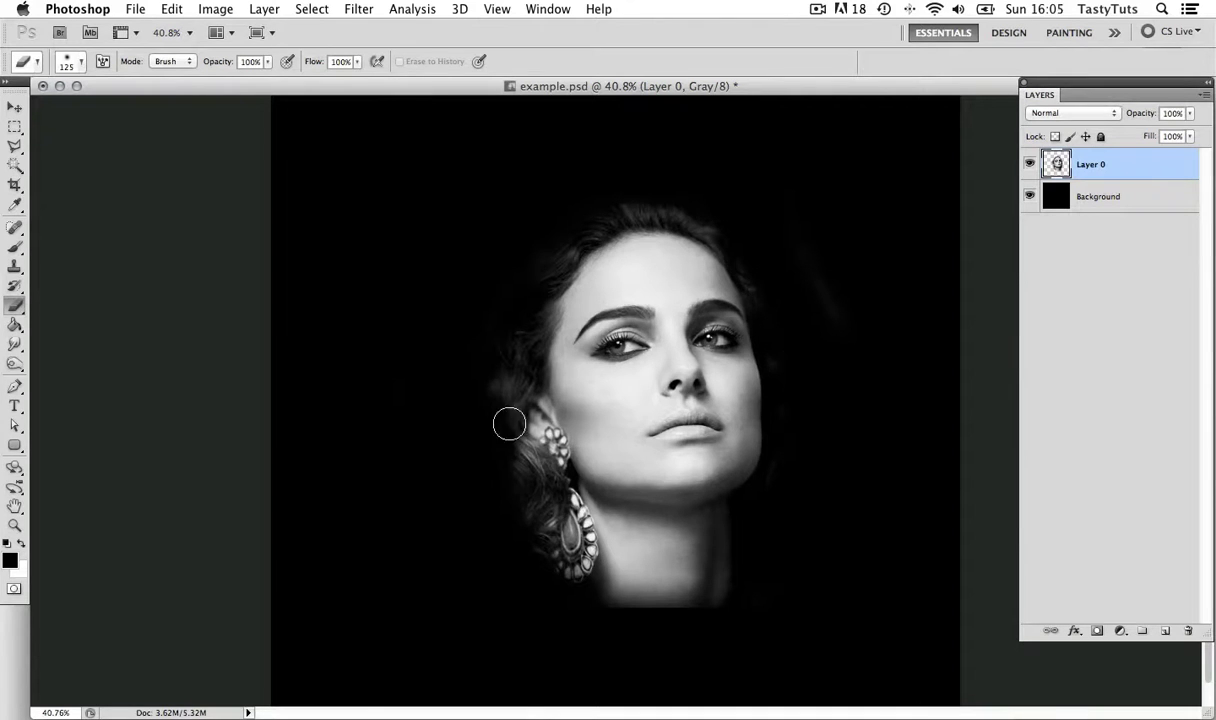
- Enlarge the Eraser to 400 px and erase the lower neck and the bottom of the earring into black
key(bracketright)
key(bracketright)
key(bracketright)
key(bracketright)
key(bracketright)
key(bracketright)
mouse_move(632, 612)
mouse_down()
mouse_move(830, 547)
mouse_move(644, 618)
mouse_move(434, 532)
mouse_move(677, 606)
mouse_move(845, 565)
mouse_up()
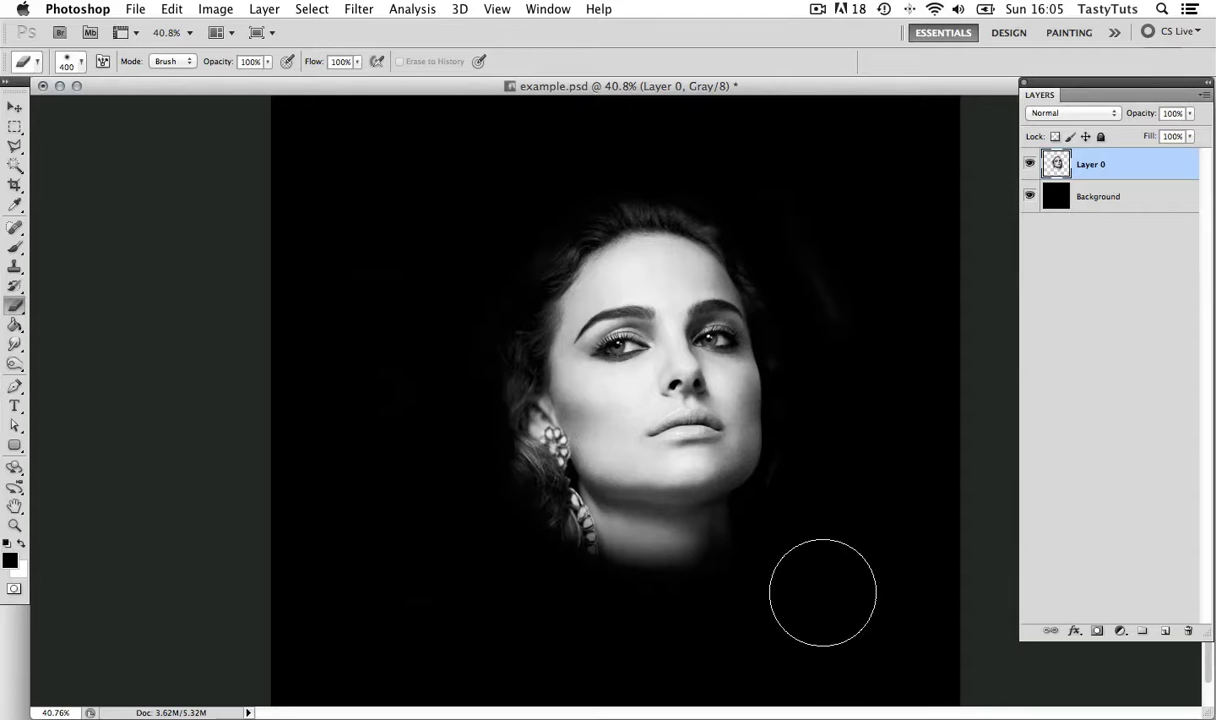
- Invert the tones of Layer 0 to turn the face into a negative
key(v)
key(z)
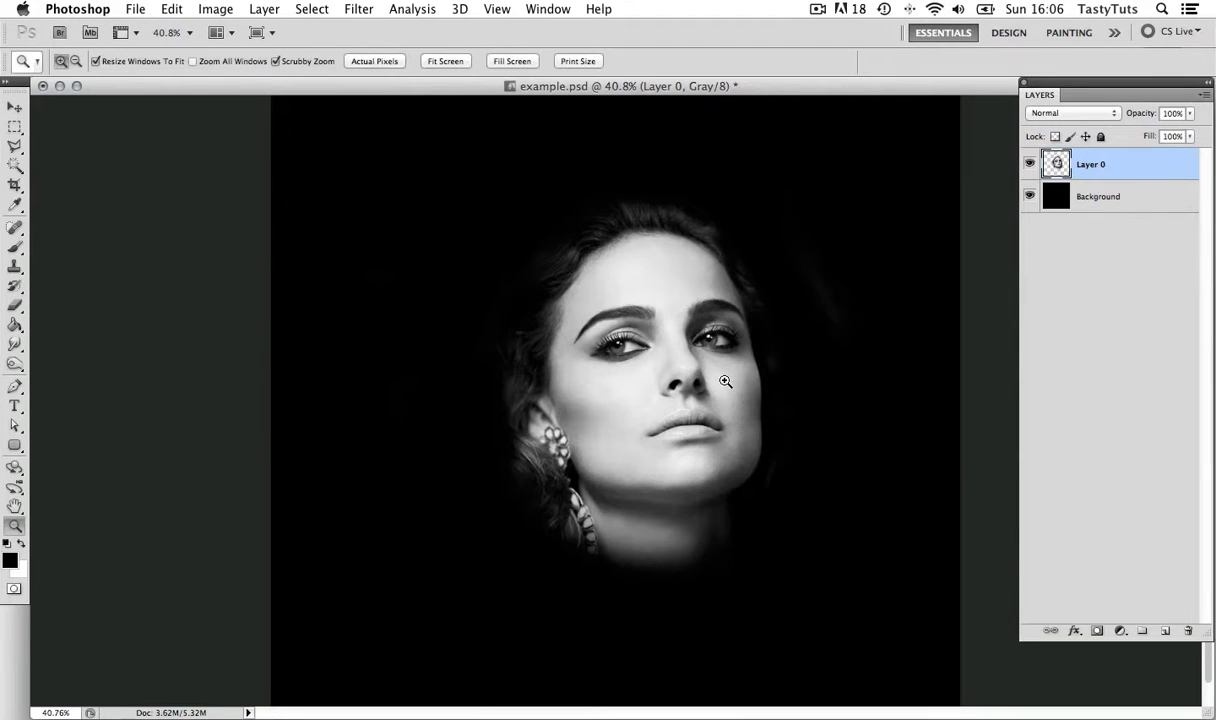
mouse_move(733, 376)
mouse_down()
mouse_move(825, 356)
mouse_move(762, 362)
mouse_up()
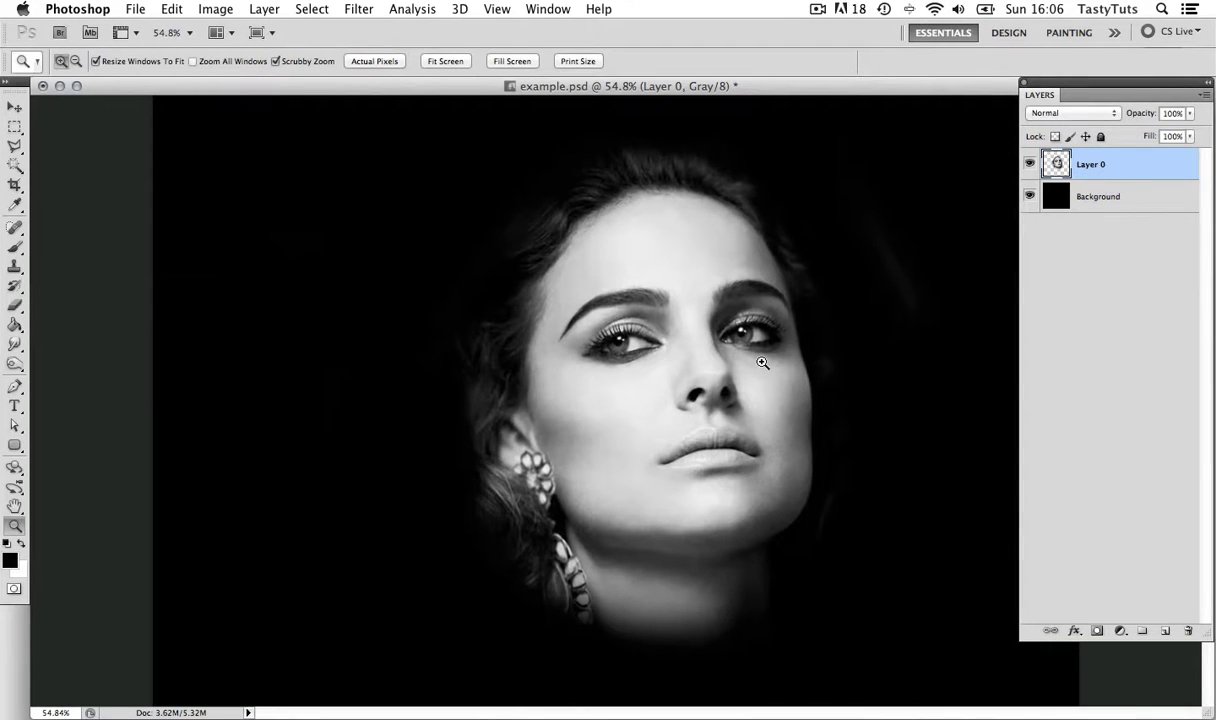
key(super+i)
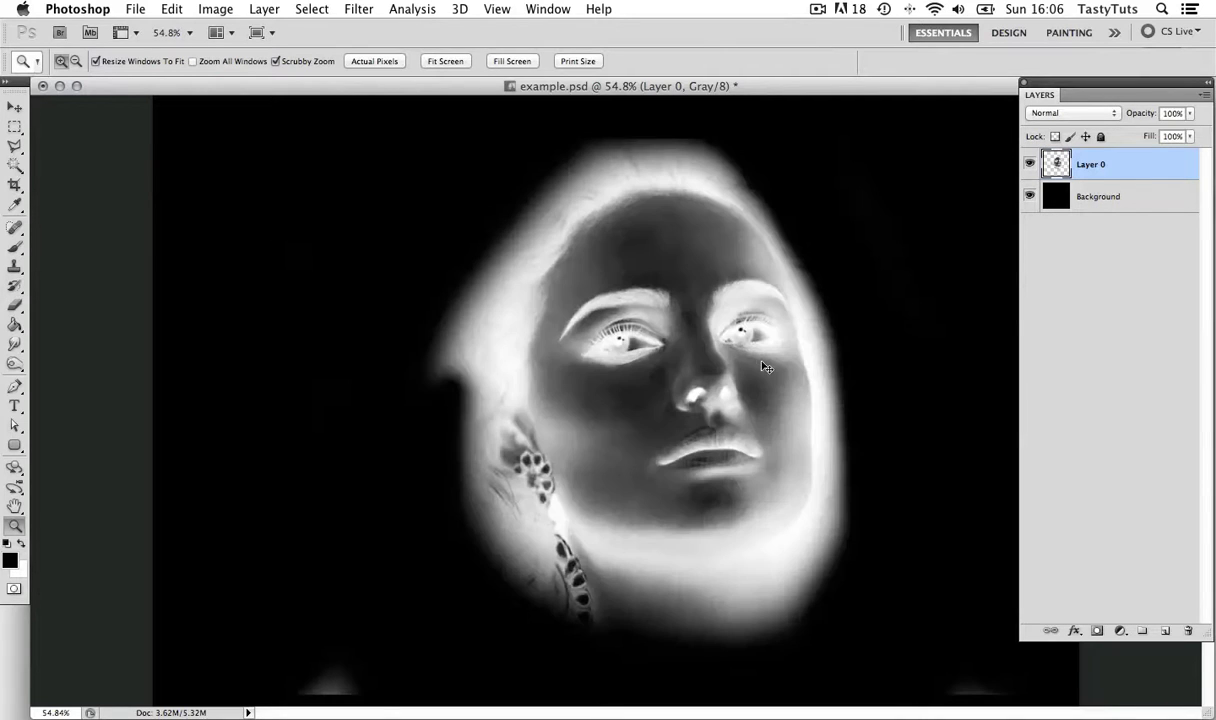
drag(797, 428, 795, 406)
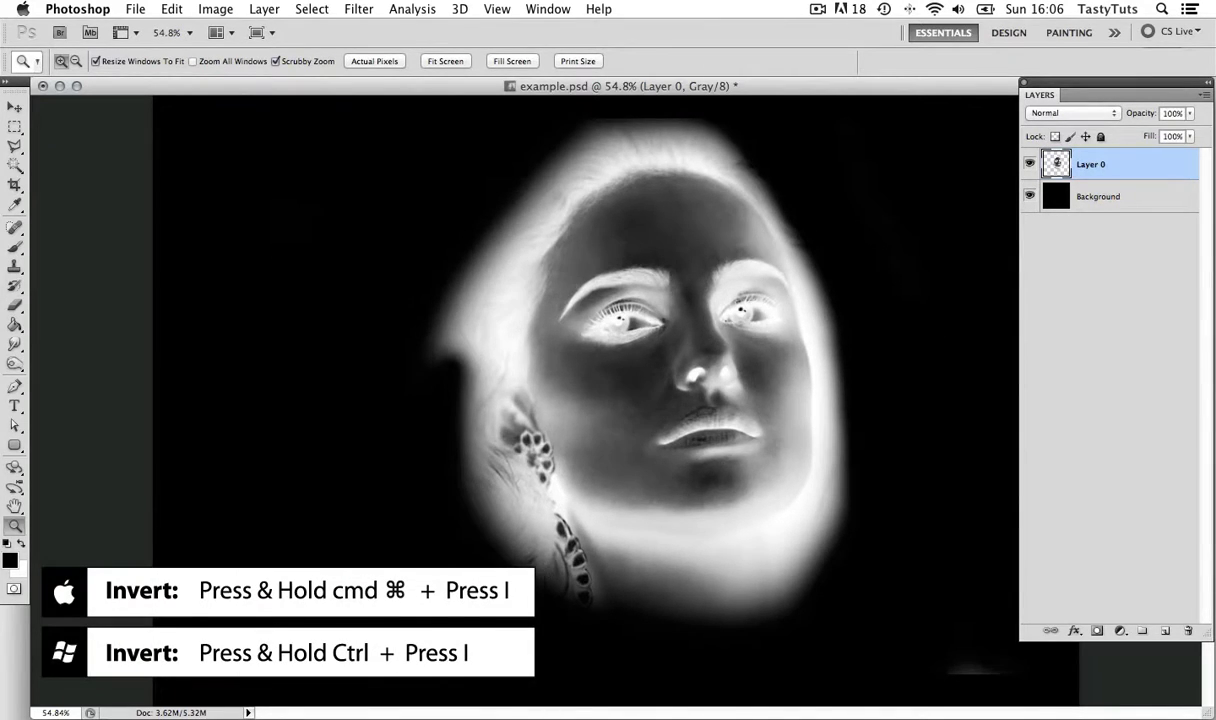
- Trim the white halo around the inverted face into a smooth oval, using the Eraser at 175 px and finishing at 125 px
key(e)
key(bracketleft)
key(bracketleft)
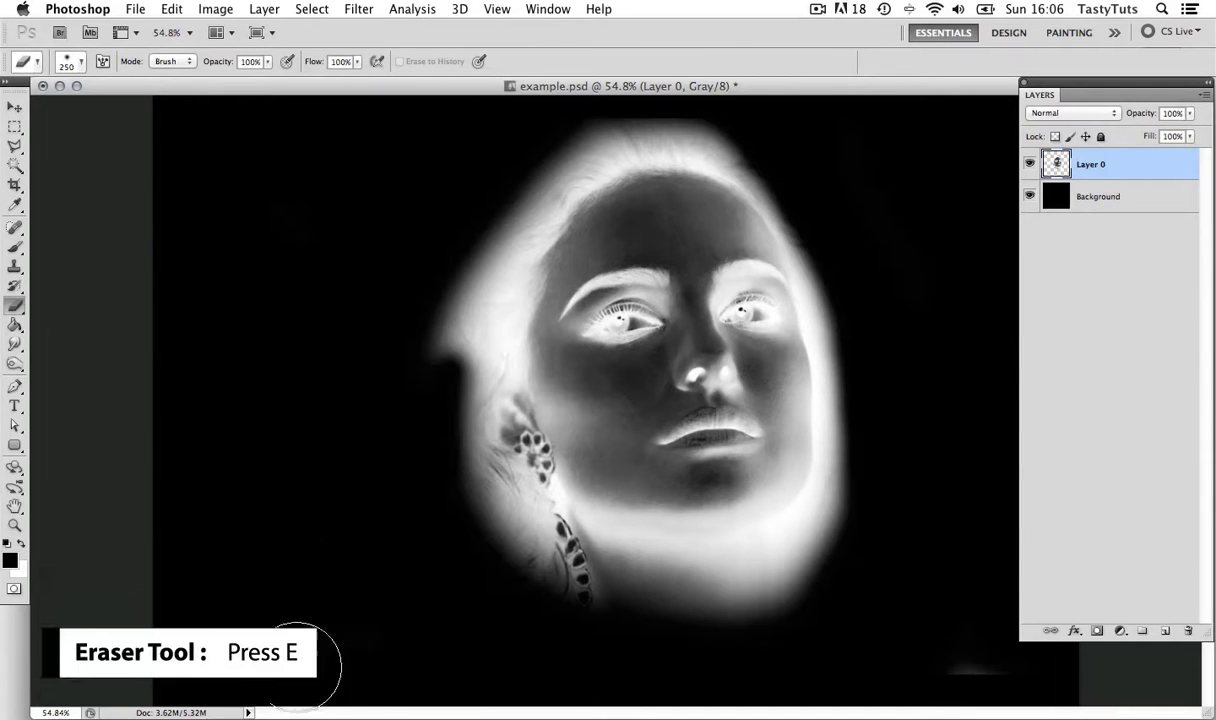
key(bracketleft)
key(bracketleft)
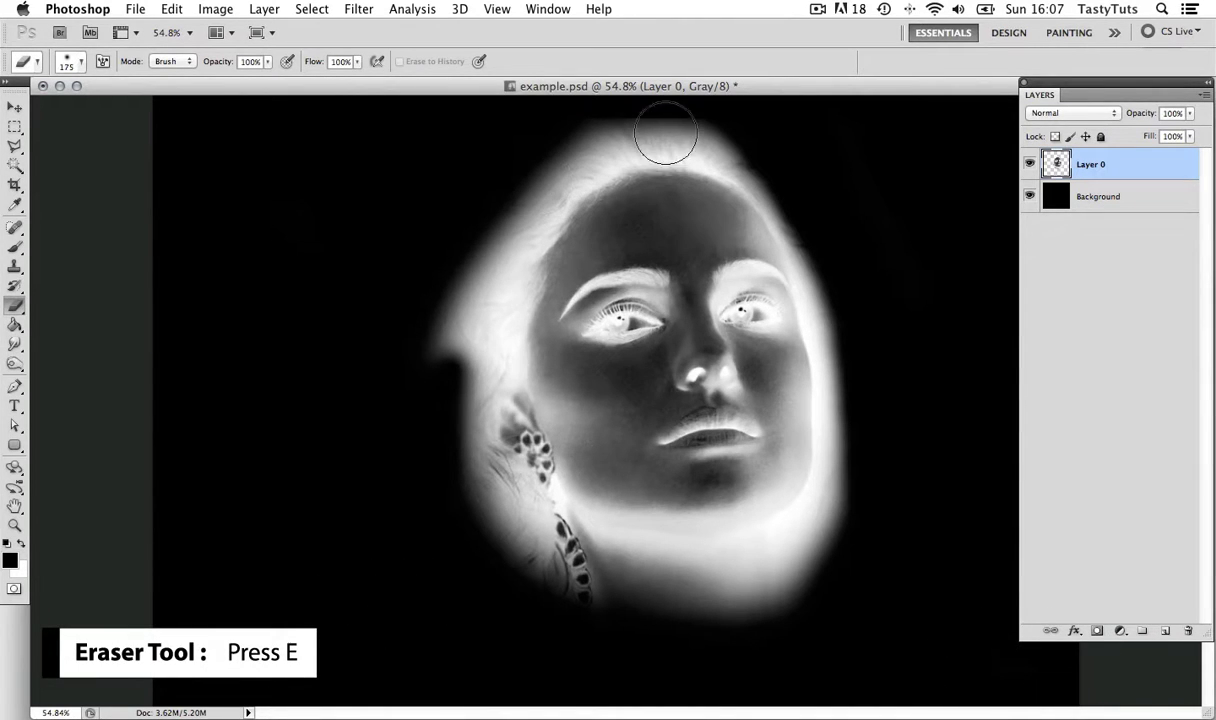
mouse_move(741, 122)
mouse_down()
mouse_move(601, 138)
mouse_move(532, 185)
mouse_move(459, 328)
mouse_move(470, 491)
mouse_move(493, 256)
mouse_move(467, 385)
mouse_move(524, 578)
mouse_move(521, 565)
mouse_move(540, 585)
mouse_up()
key(bracketleft)
key(bracketleft)
mouse_move(812, 225)
mouse_down()
mouse_move(857, 461)
mouse_move(858, 551)
mouse_move(866, 405)
mouse_move(850, 530)
mouse_up()
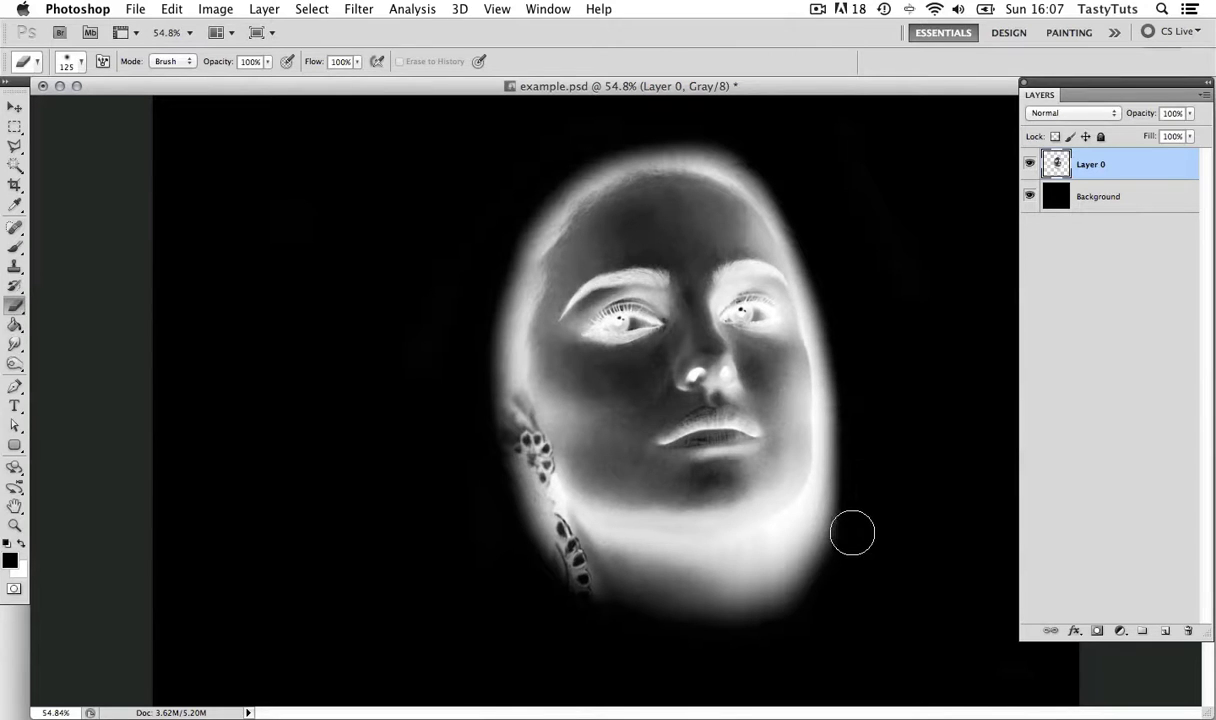
- Duplicate Layer 0 within example.psd, keeping the suggested name Layer 0 copy
right_click(1134, 165)
click(1018, 214)
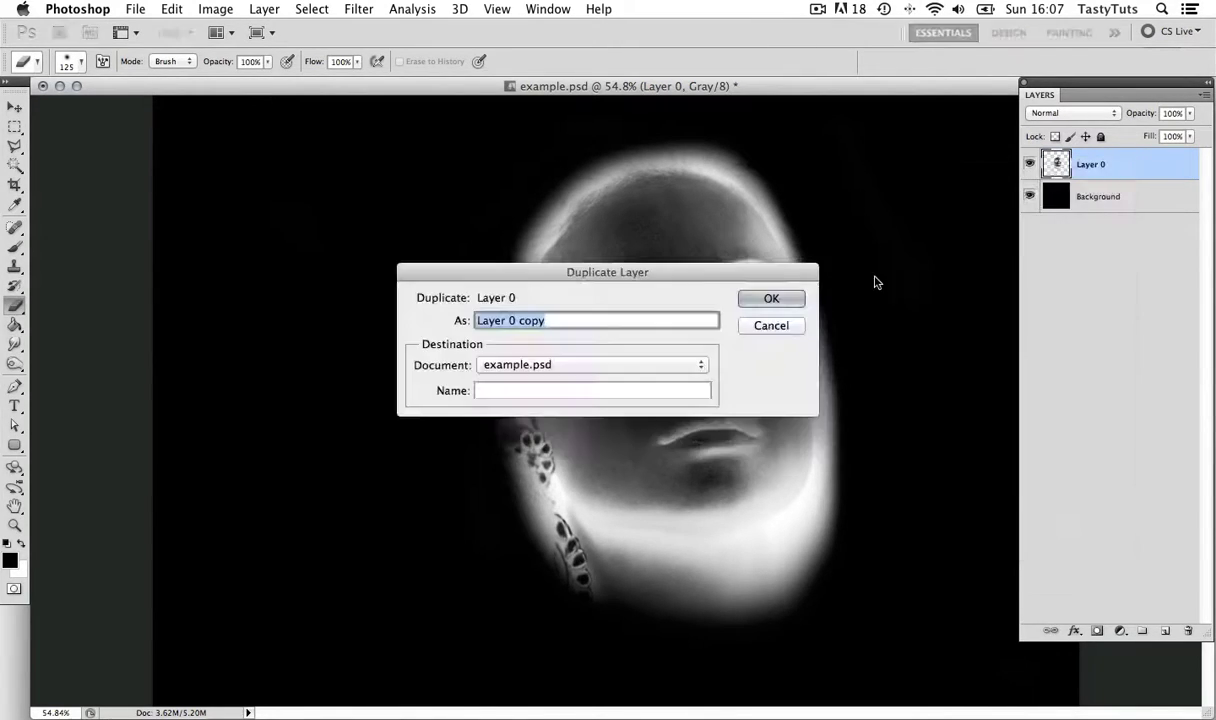
click(772, 299)
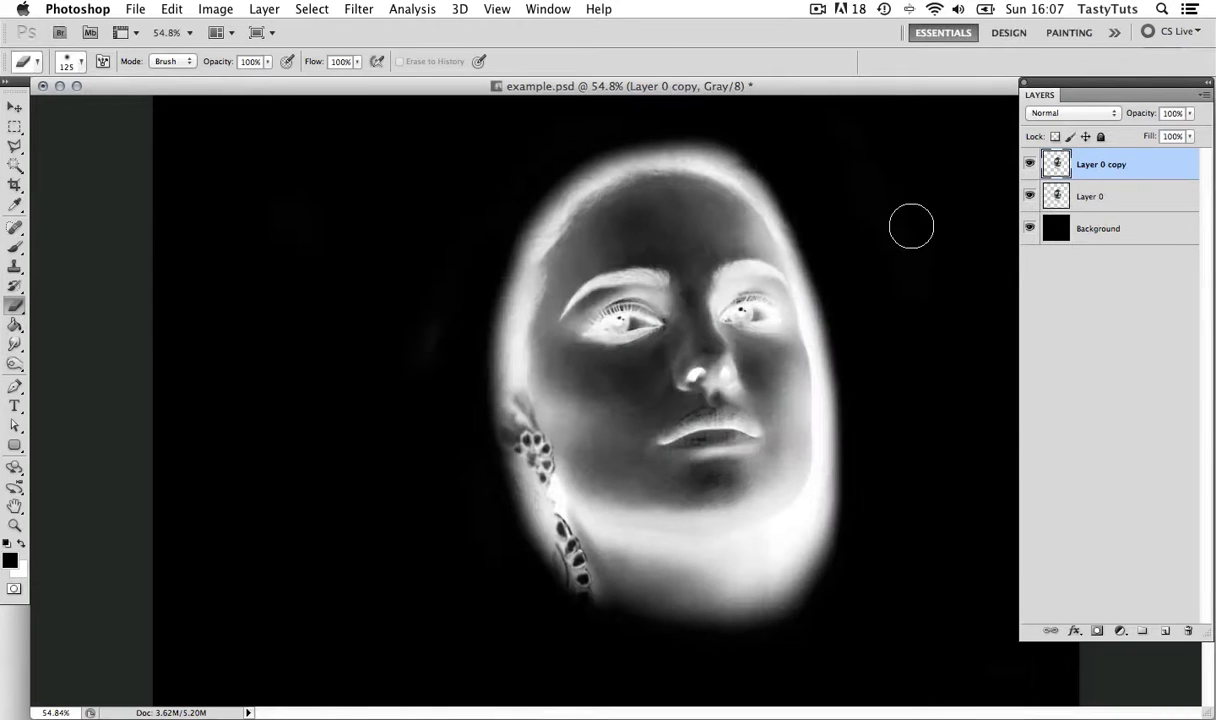
- Invert Layer 0 copy back to positive tones and hide it with an inverted, fully black layer mask
key(super+i)
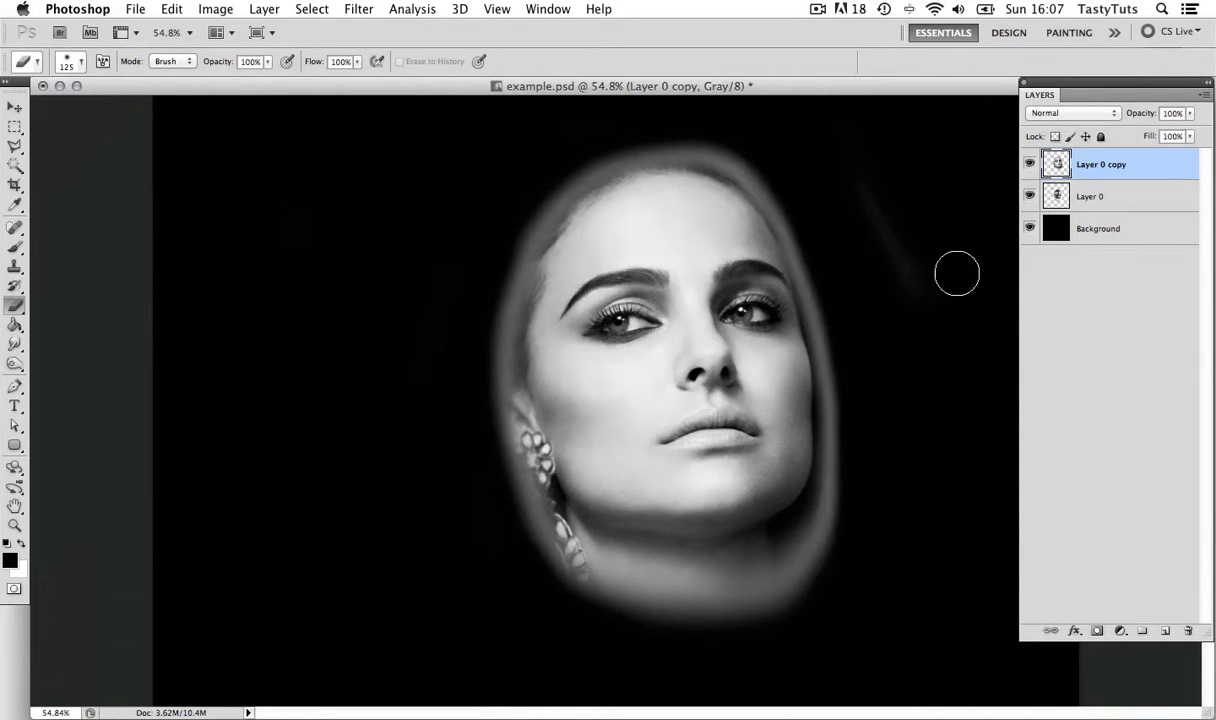
click(1097, 632)
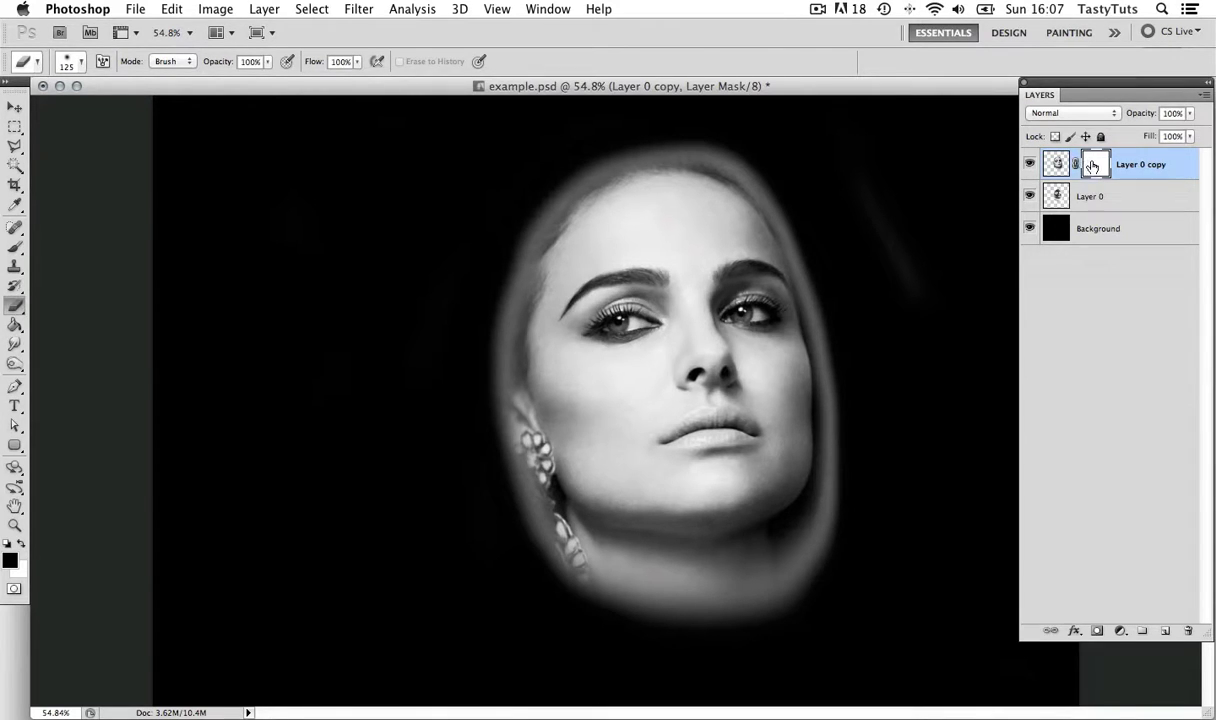
key(super+i)
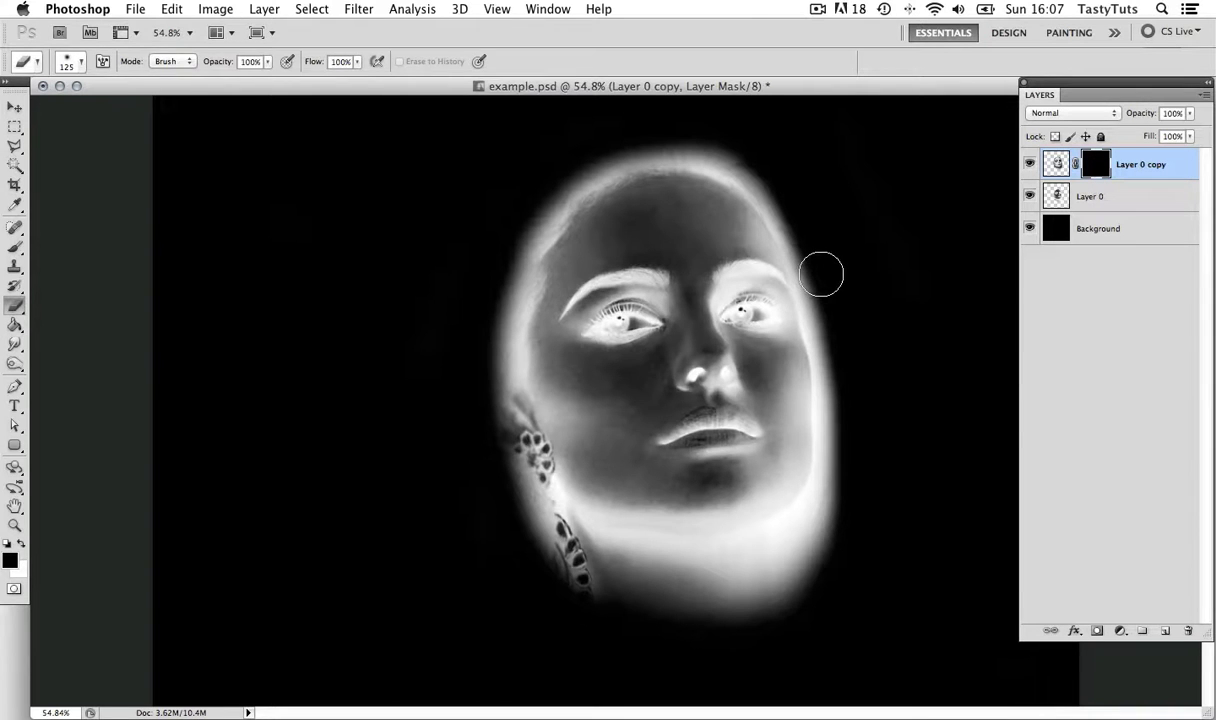
- Set up a soft 35 px Brush with white foreground and 50% opacity for painting on the Layer 0 copy mask around the eyes
key(z)
drag(643, 316, 697, 297)
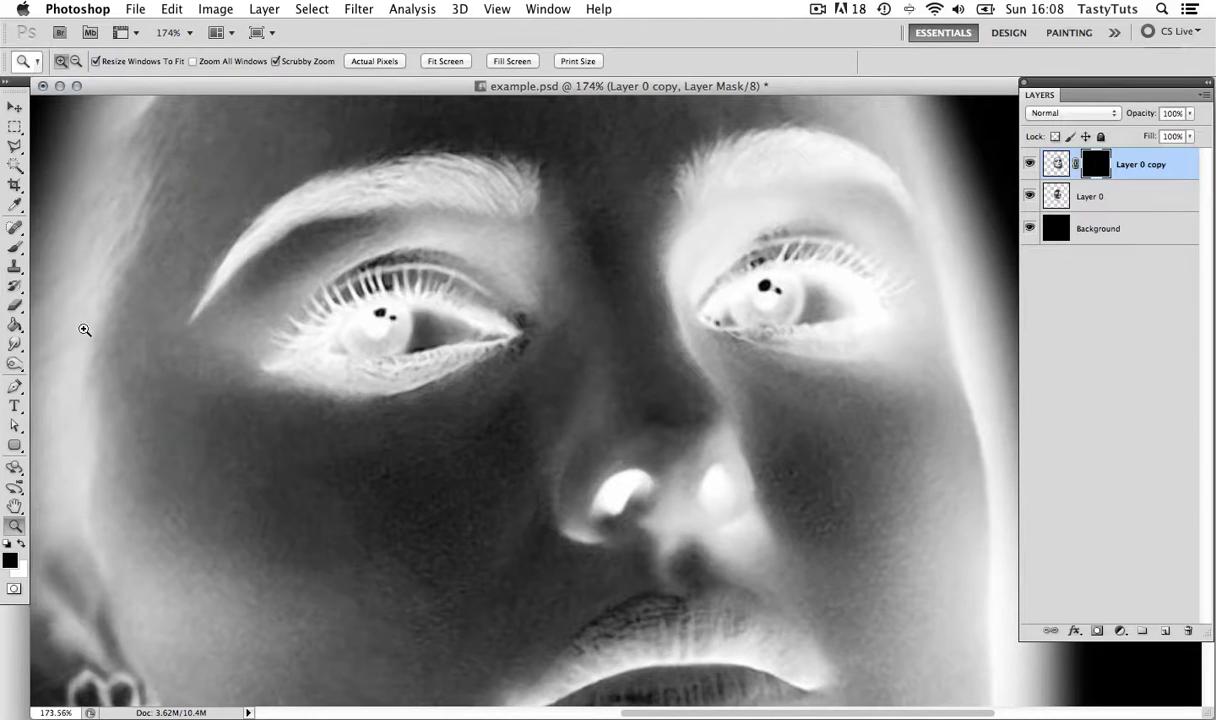
click(15, 246)
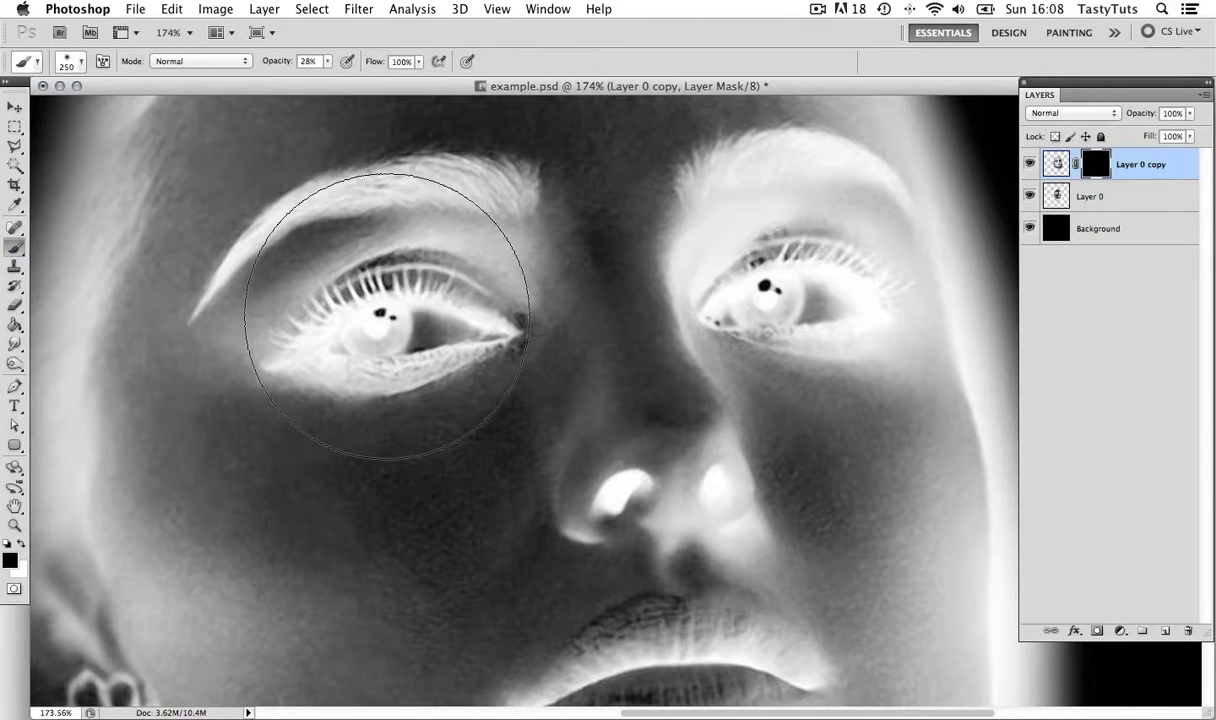
key(bracketleft)
key(bracketleft)
key(bracketleft)
key(bracketleft)
key(bracketleft)
key(bracketleft)
key(bracketleft)
key(bracketleft)
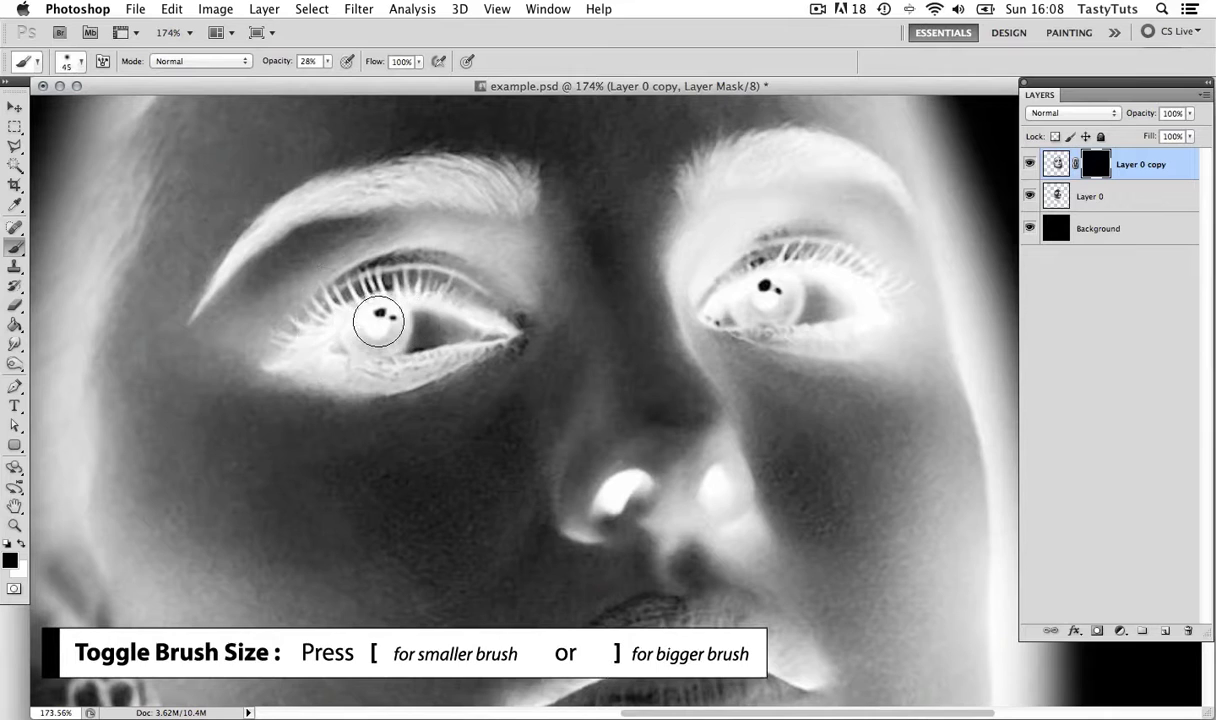
key(bracketleft)
click(21, 545)
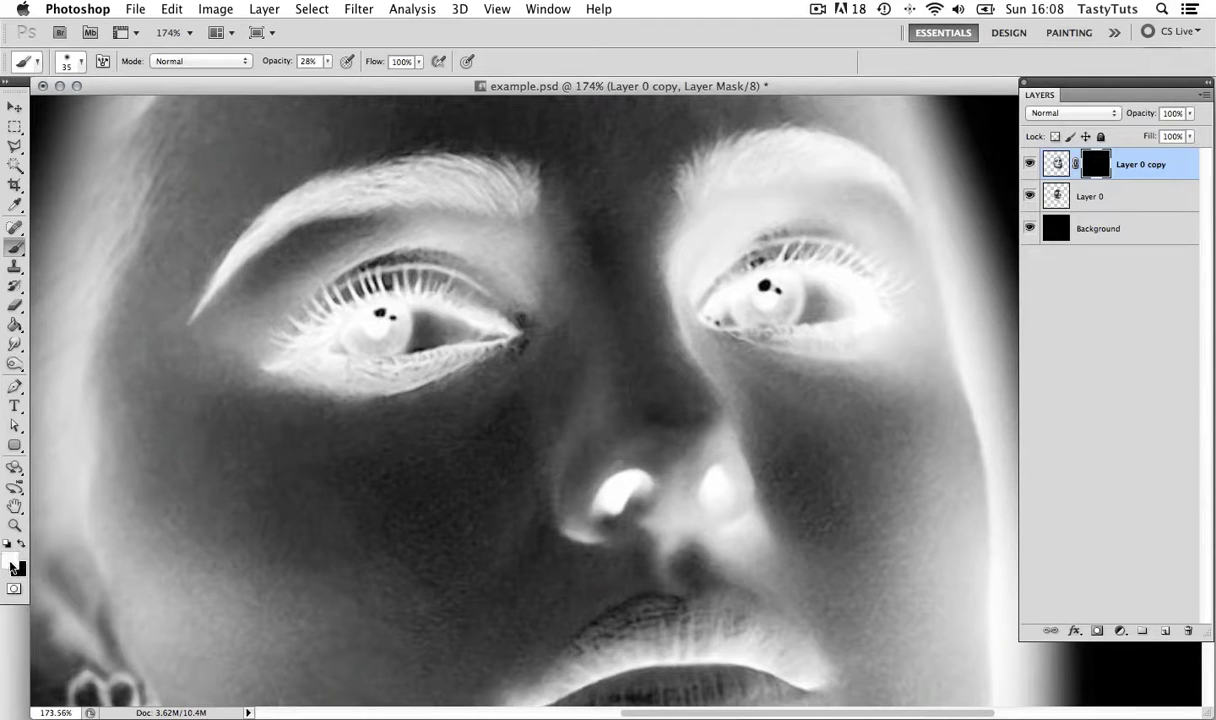
click(328, 62)
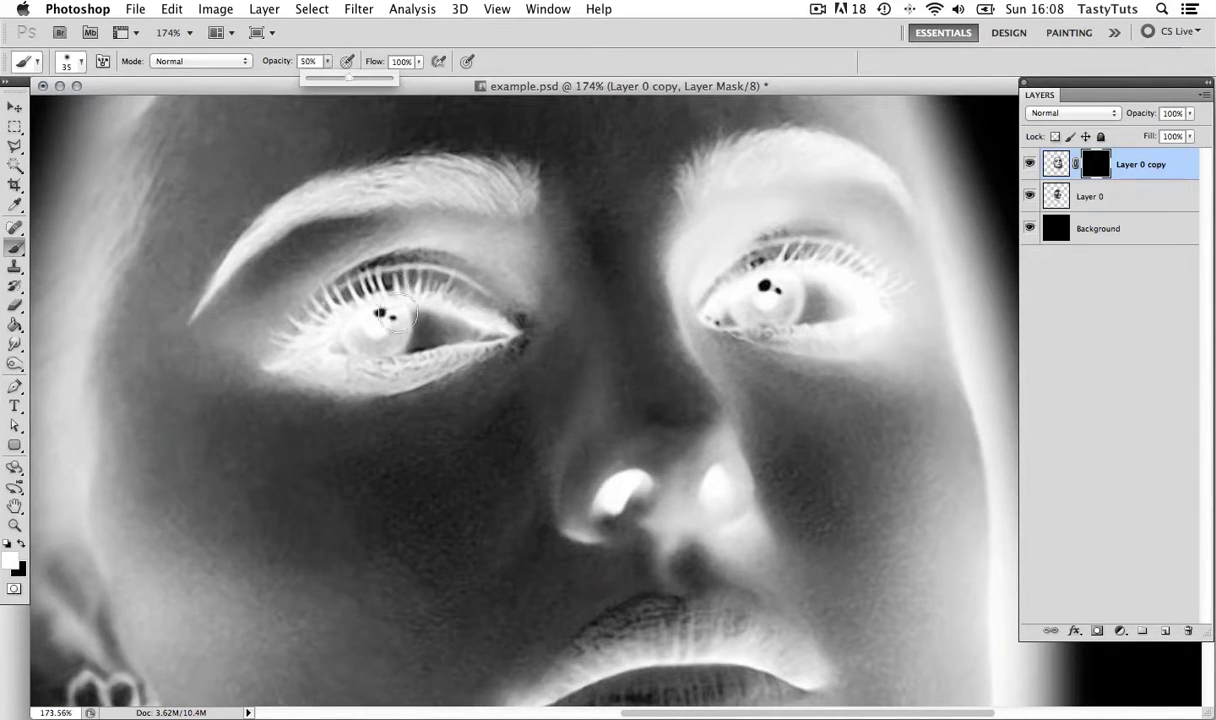
click(1100, 170)
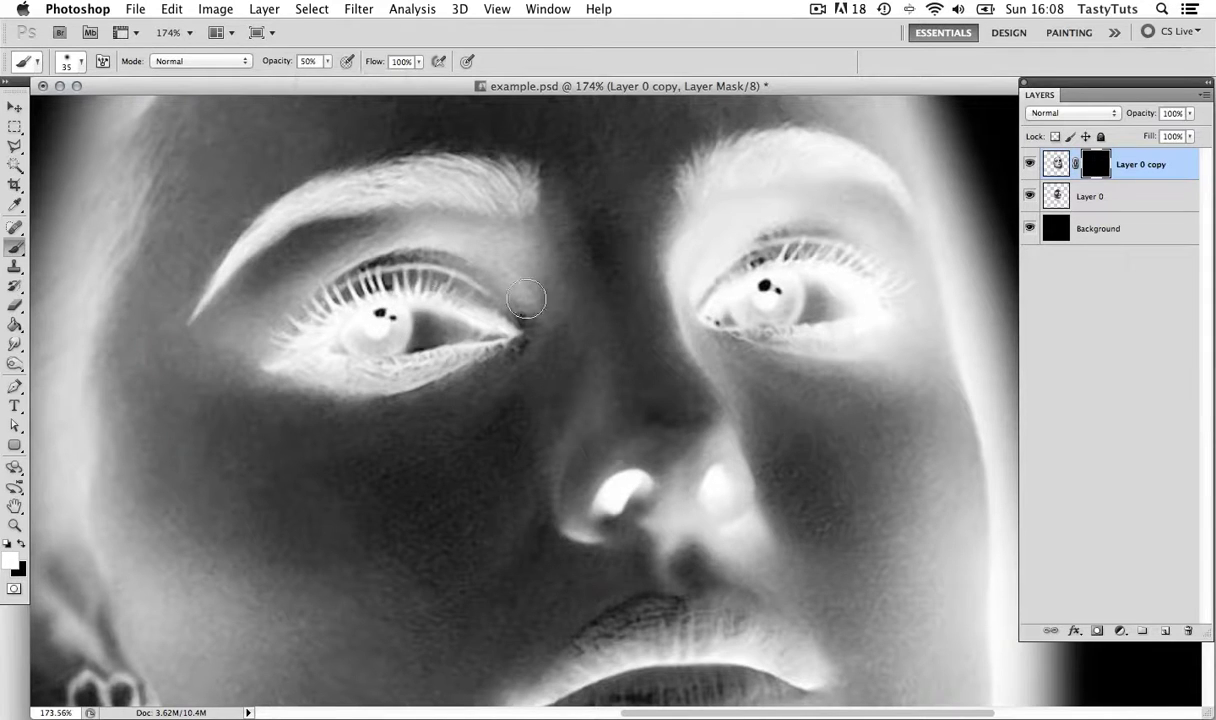
- Paint white on the mask over both irises to reveal the positive eyes, and compare with the layer hidden and shown
drag(364, 313, 375, 325)
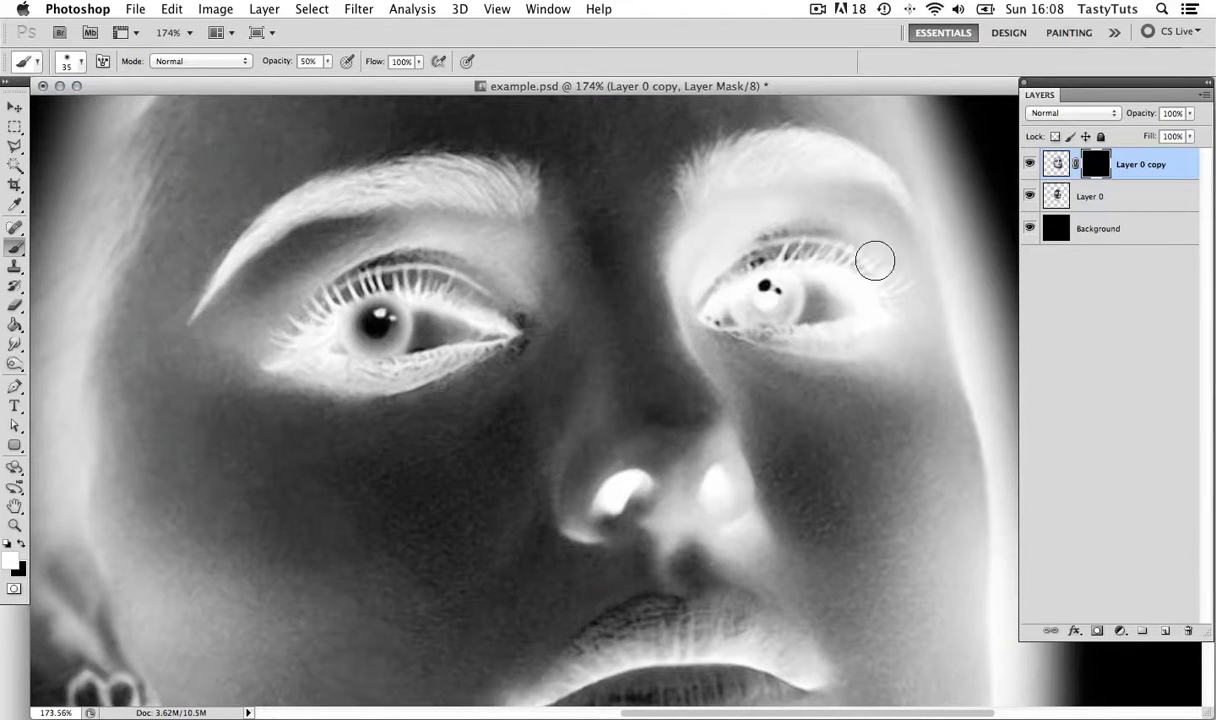
mouse_move(773, 290)
mouse_down()
mouse_move(756, 290)
mouse_move(766, 296)
mouse_up()
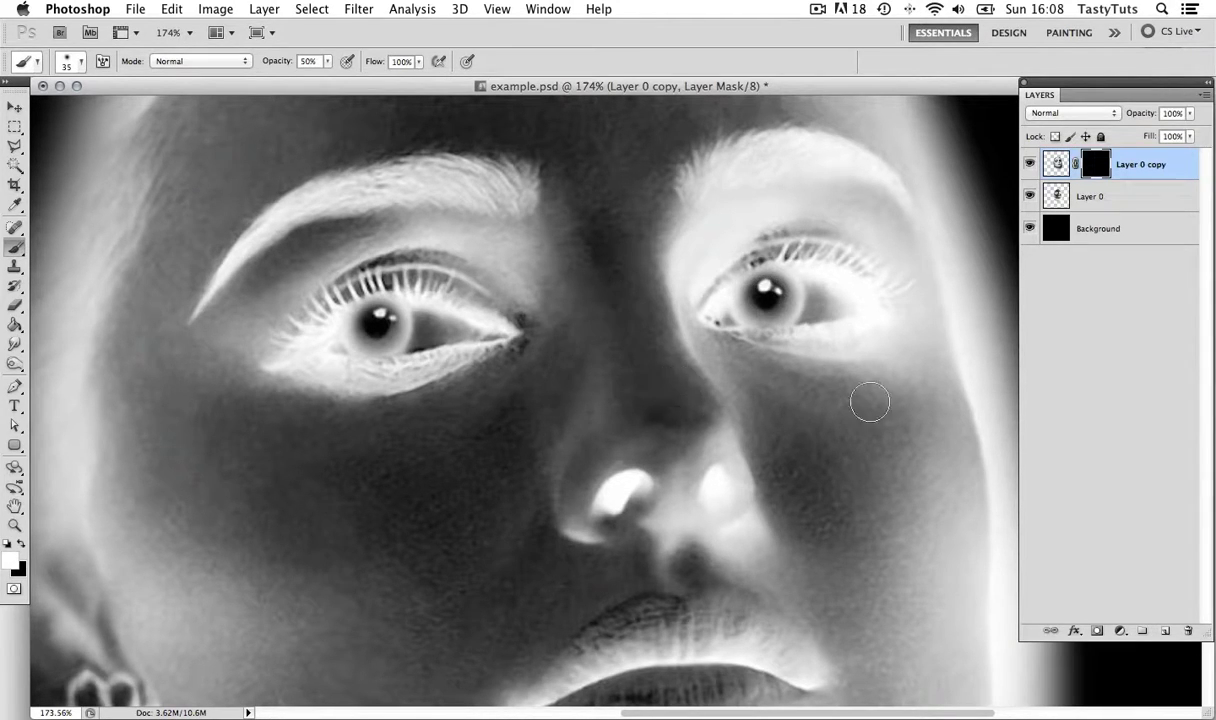
click(1030, 165)
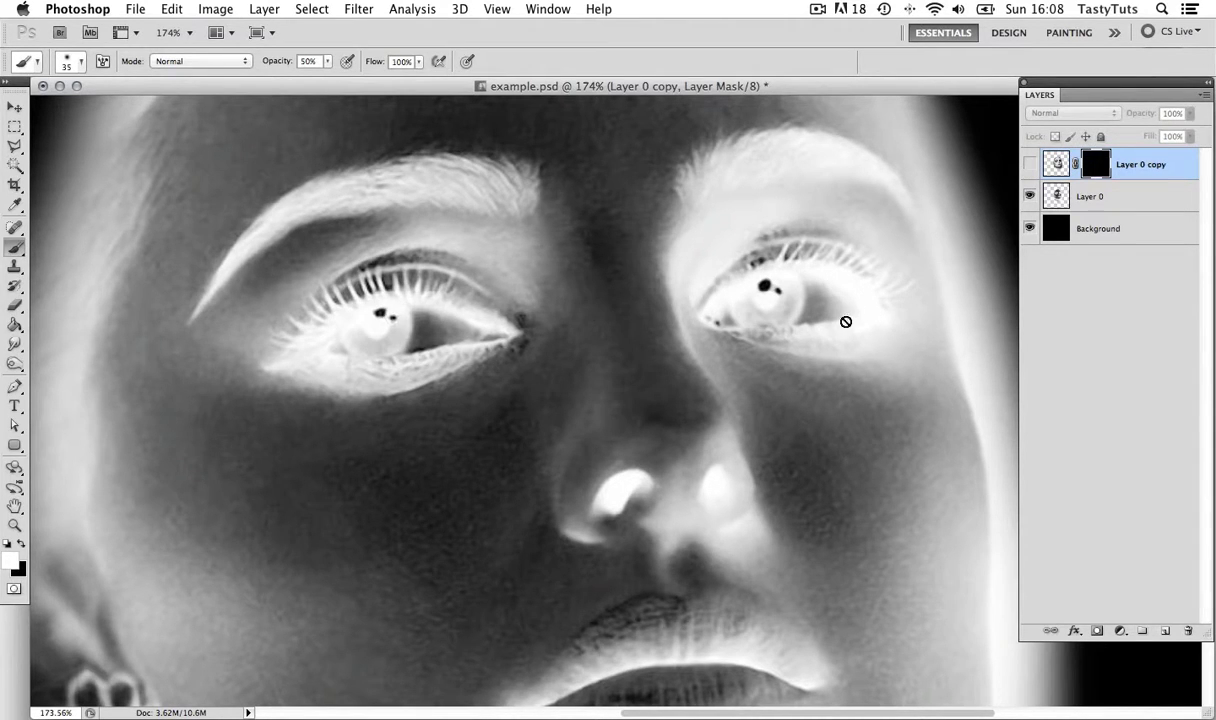
click(1030, 165)
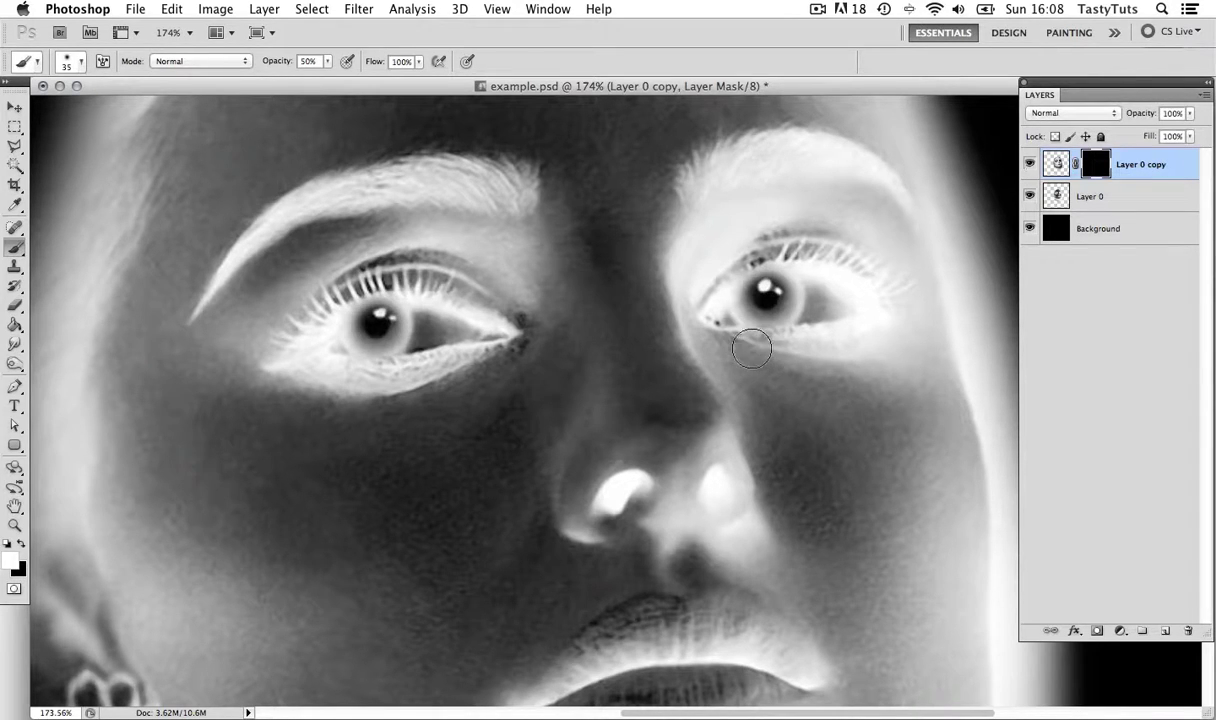
- Merge Layer 0 copy and Layer 0 into a single layer
key(z)
mouse_move(760, 311)
mouse_down()
mouse_move(685, 353)
mouse_move(648, 340)
mouse_up()
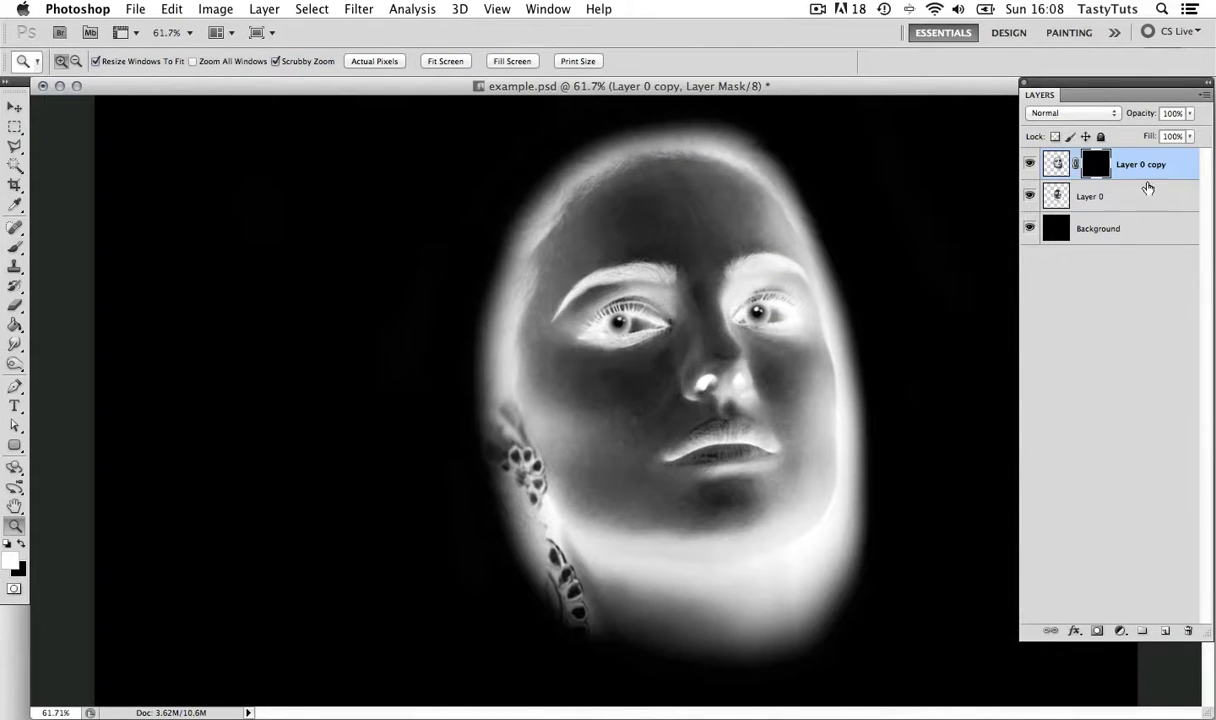
click(1177, 164)
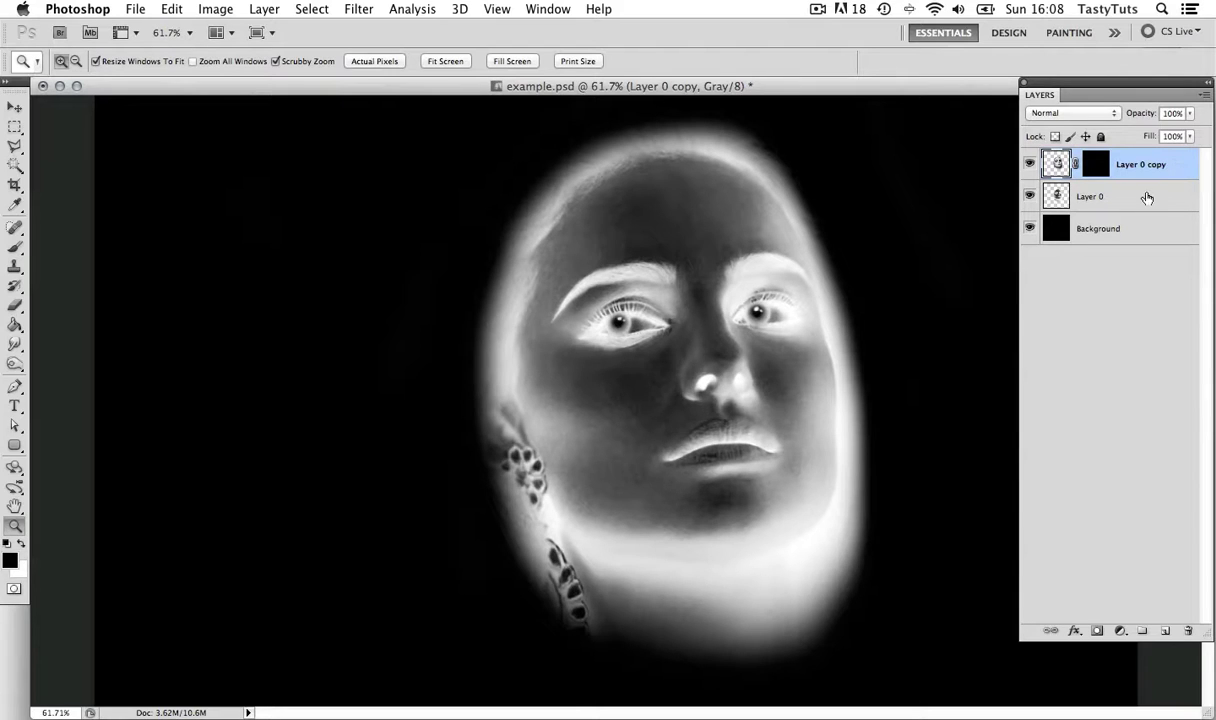
shift+click(1147, 197)
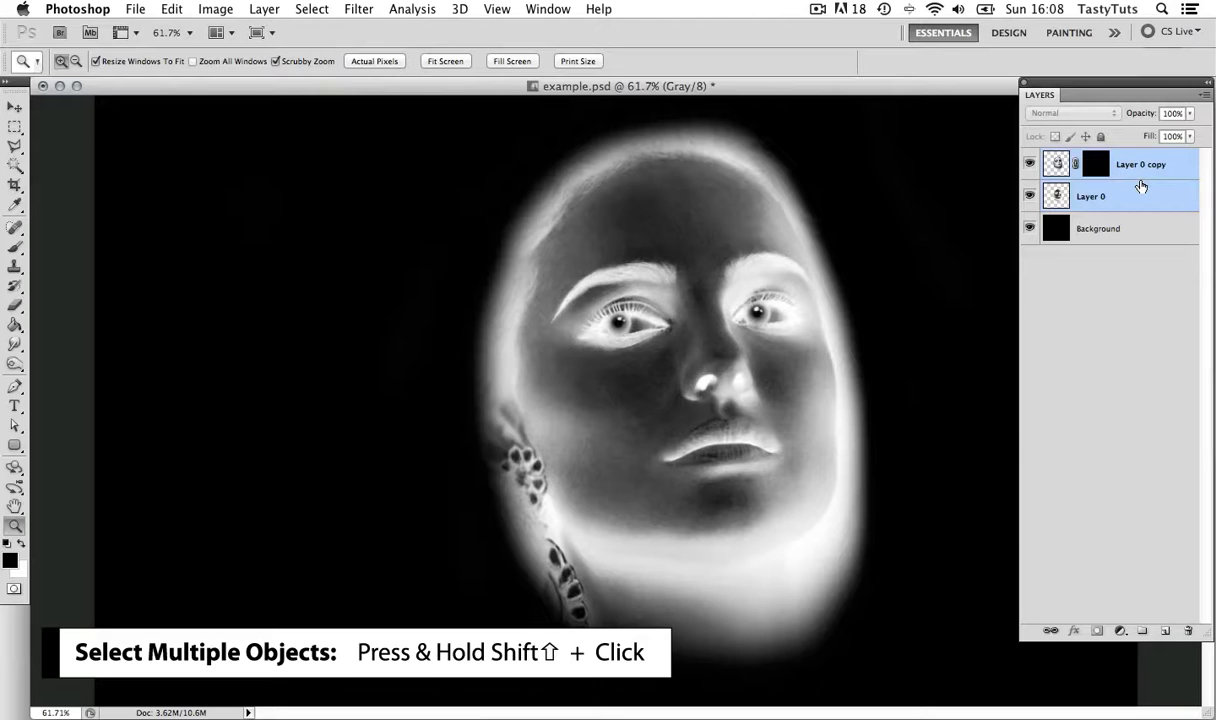
key(super+e)
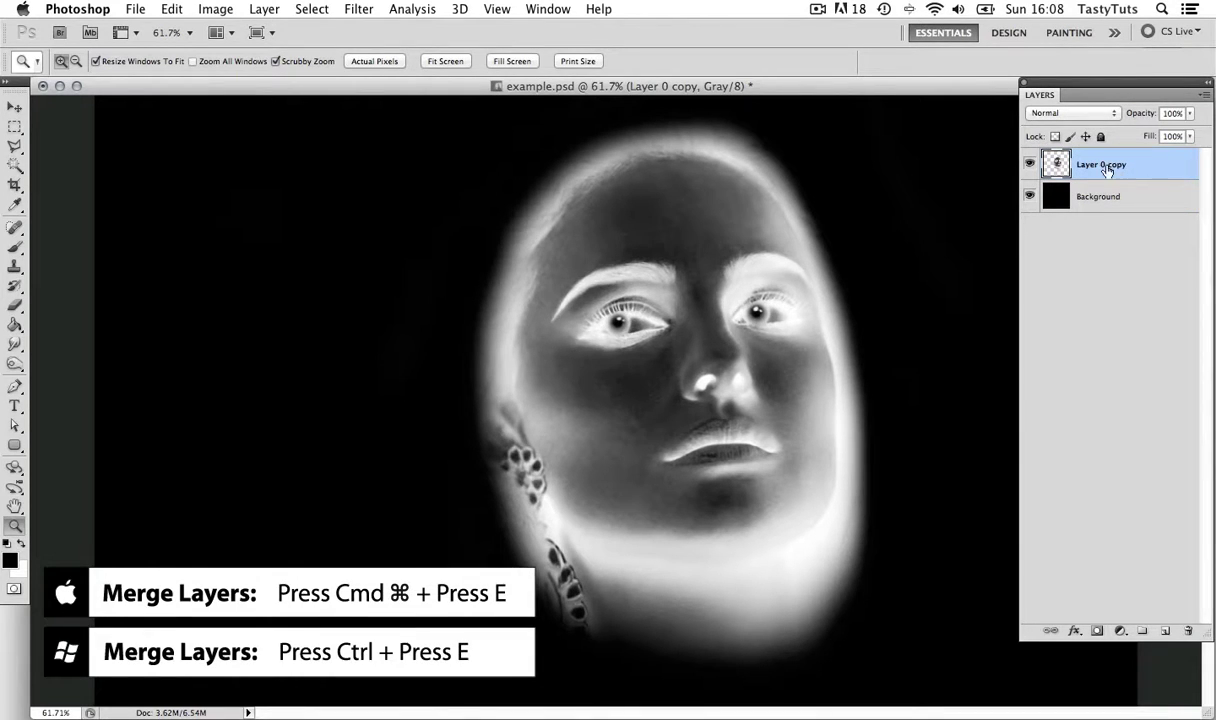
- Rename the merged face layer as Smoke Base
double_click(1105, 167)
text(Smoke Base)
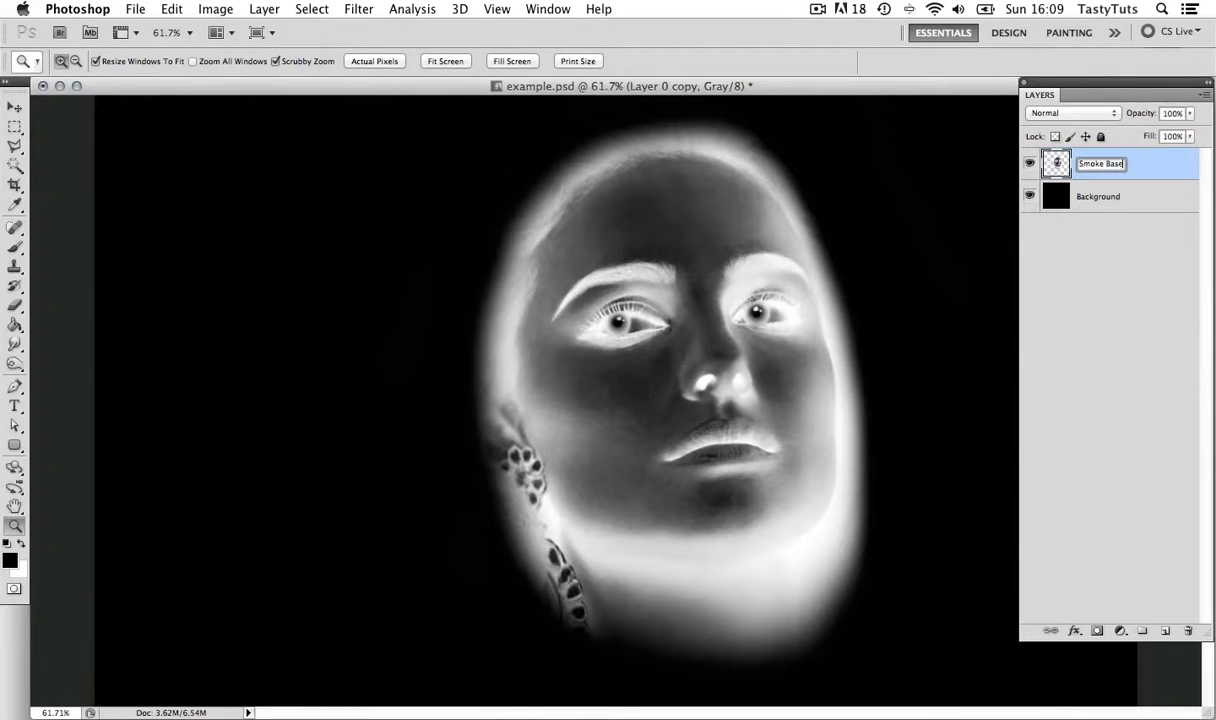
key(Return)
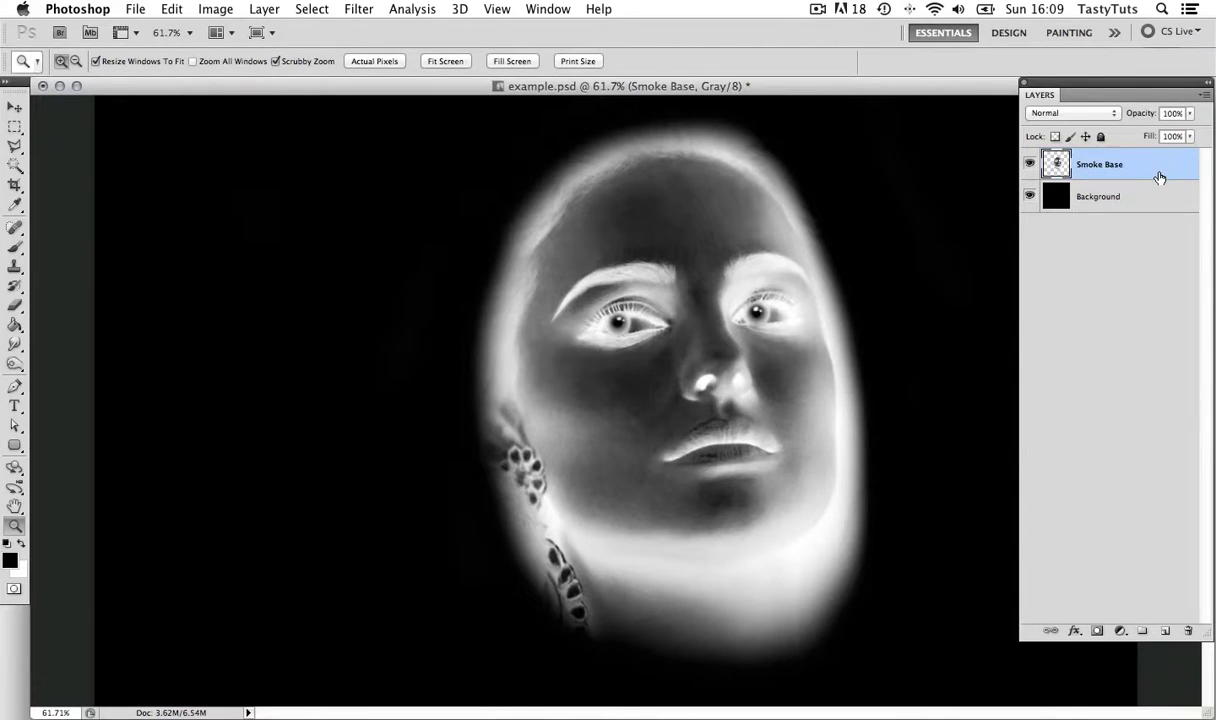
- Duplicate the Smoke Base layer under the name Smoke Detail
right_click(1105, 166)
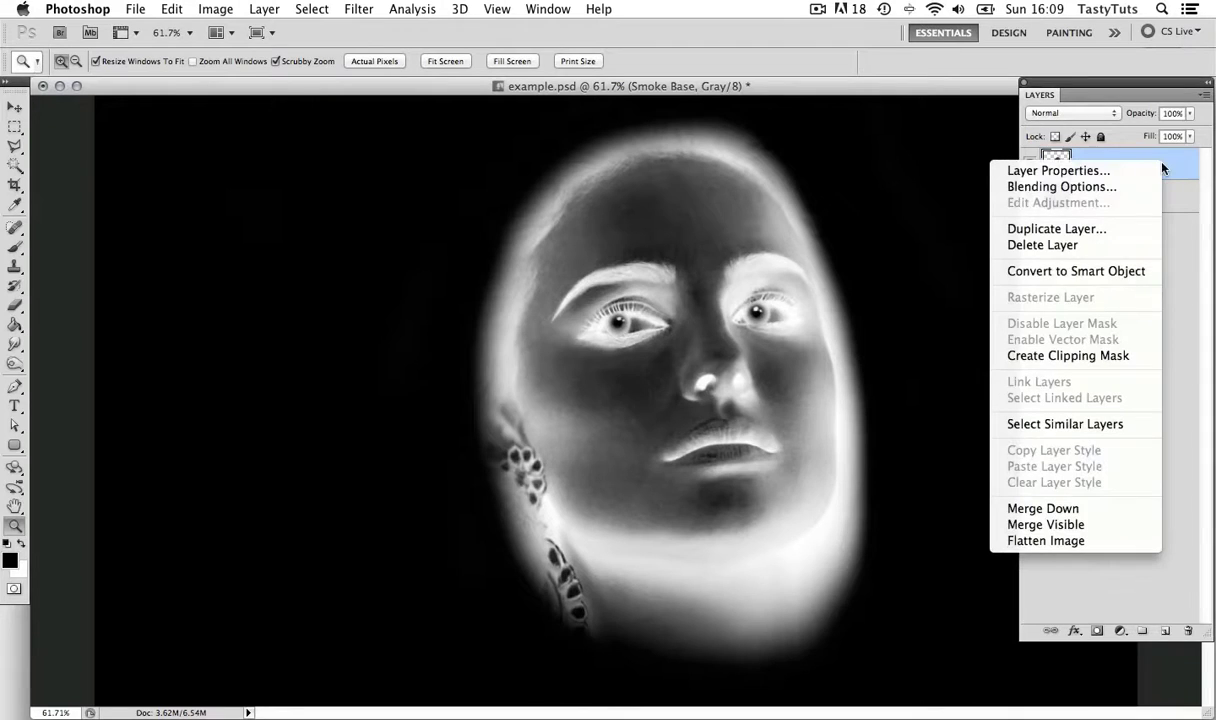
click(1095, 230)
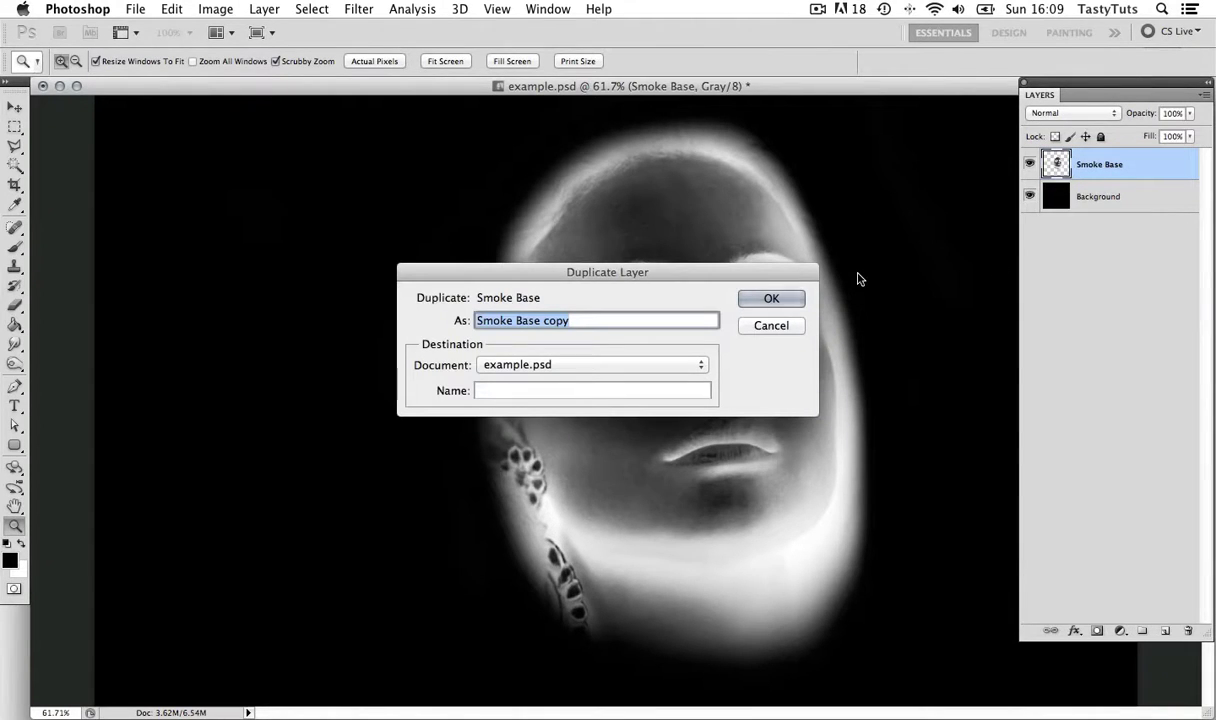
text(Smok)
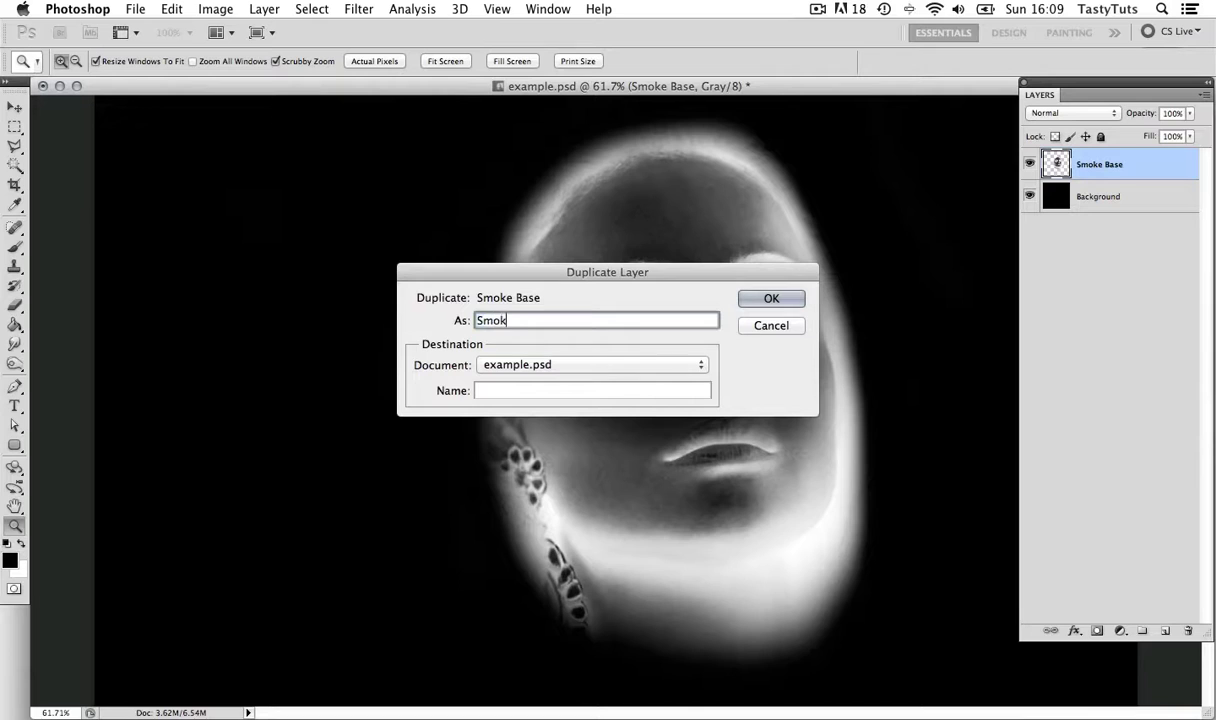
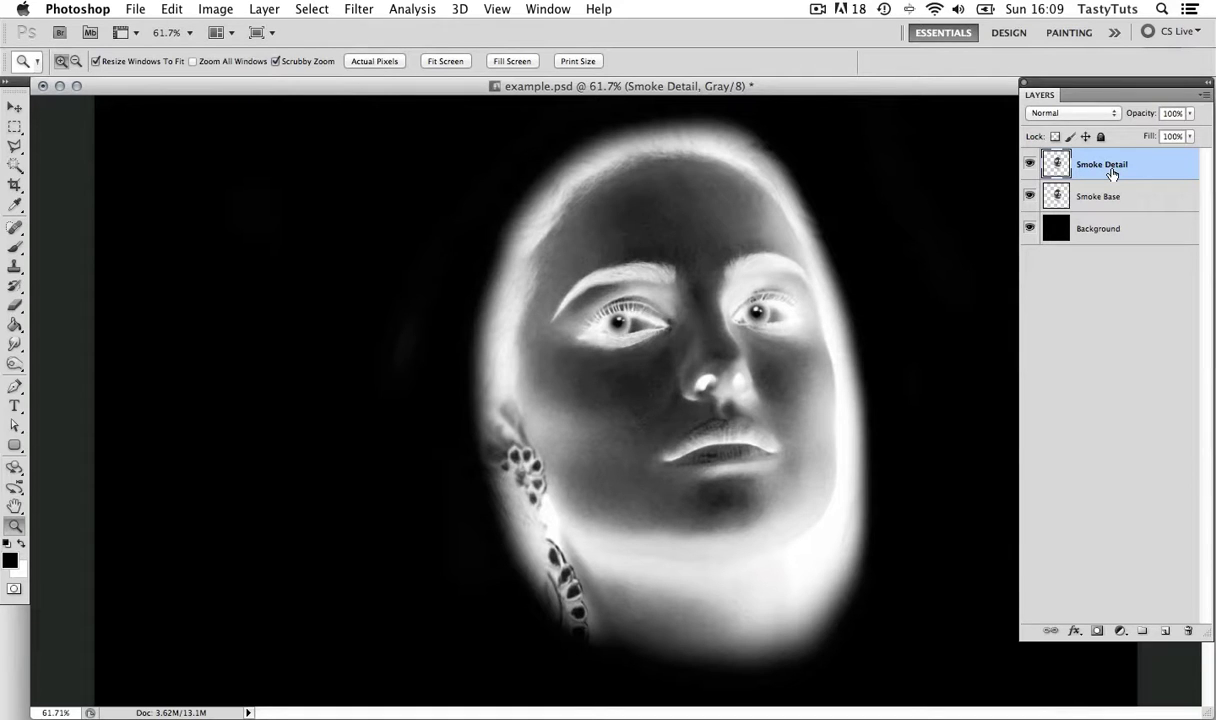
- Apply the Glowing Edges filter to the Smoke Detail layer with Edge Width 3, Edge Brightness 7 and Smoothness 11
click(359, 8)
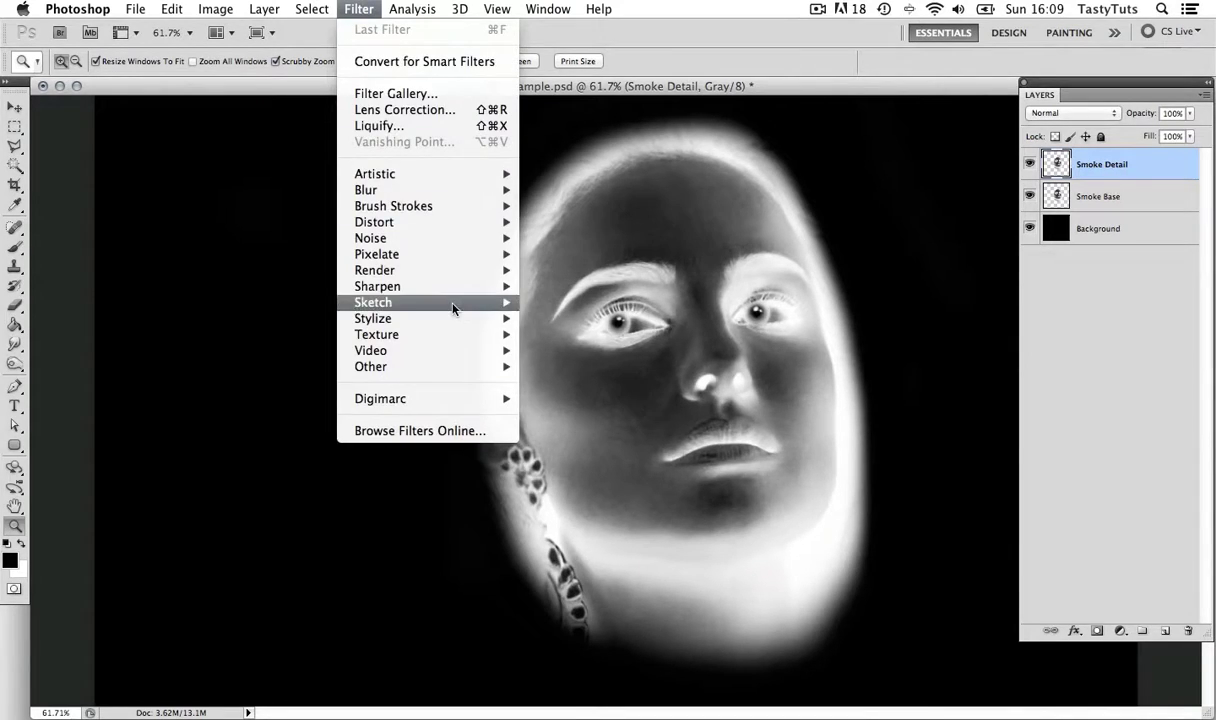
mouse_move(460, 324)
click(580, 382)
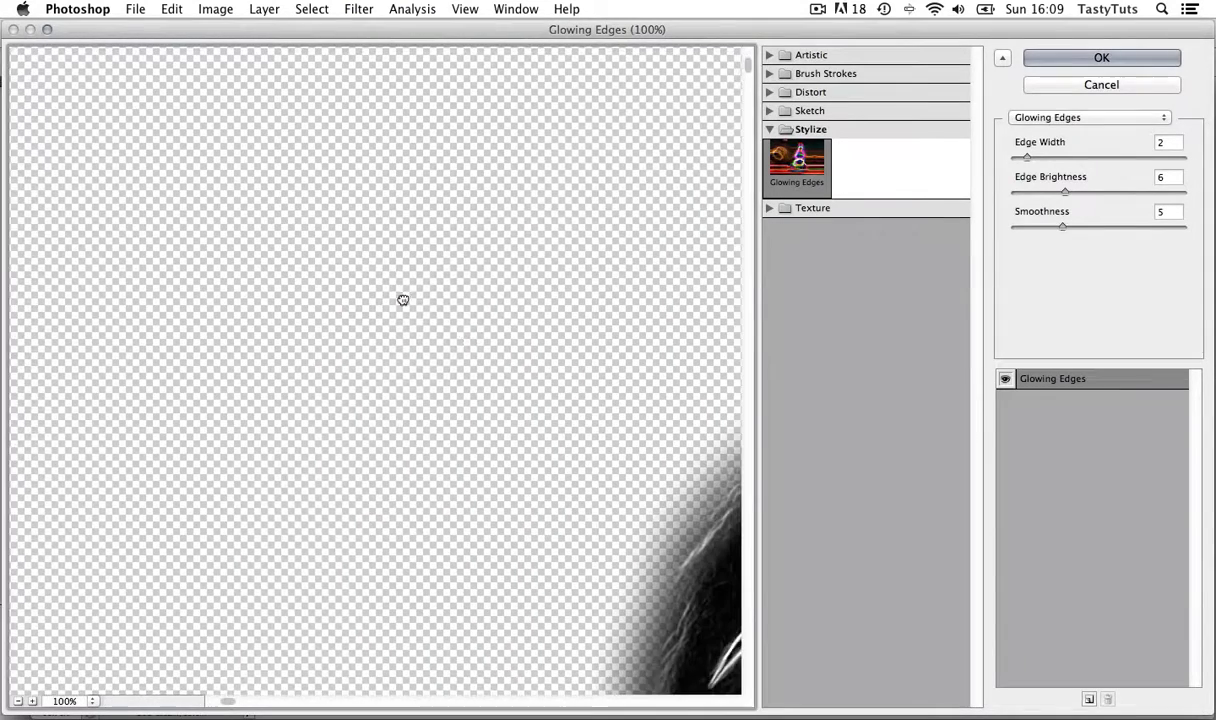
drag(403, 300, 385, 203)
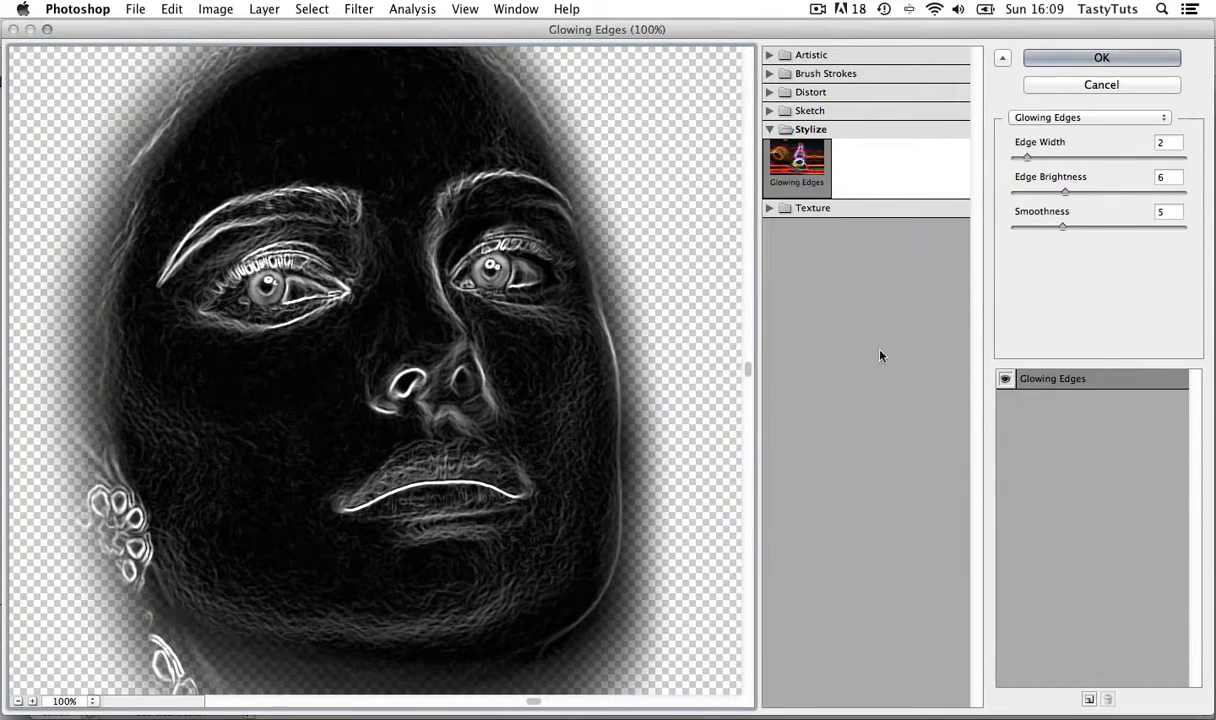
key(super+plus)
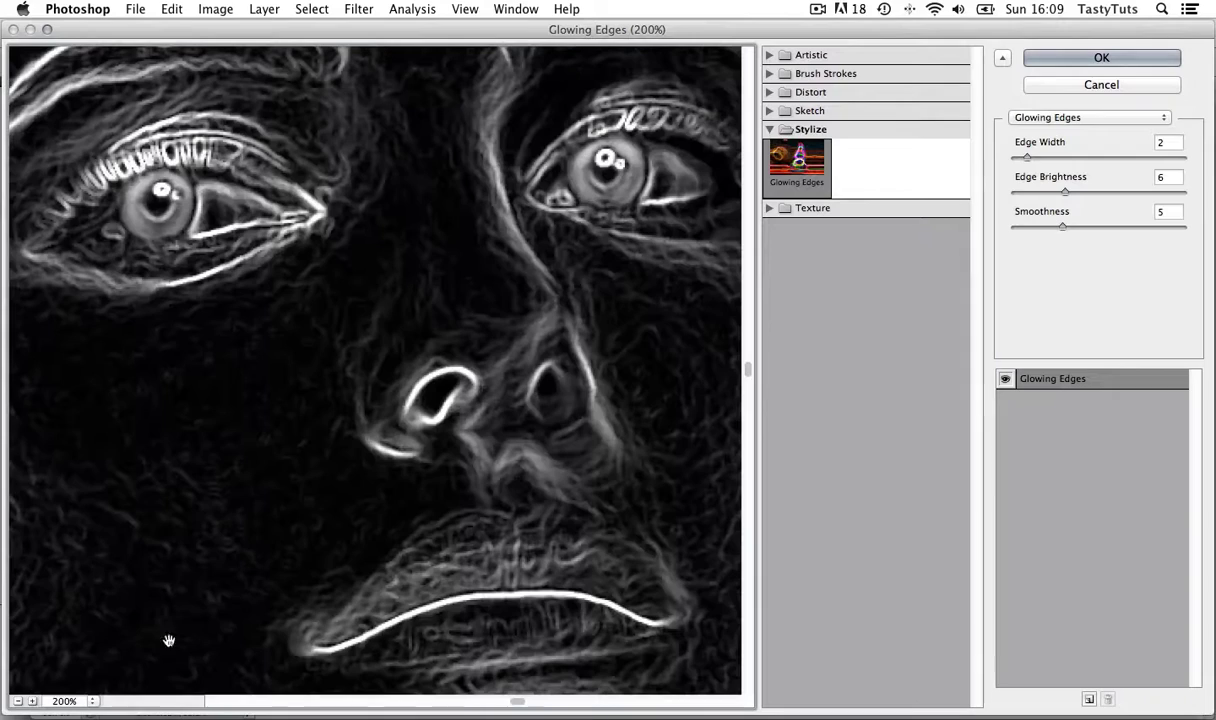
drag(370, 322, 405, 397)
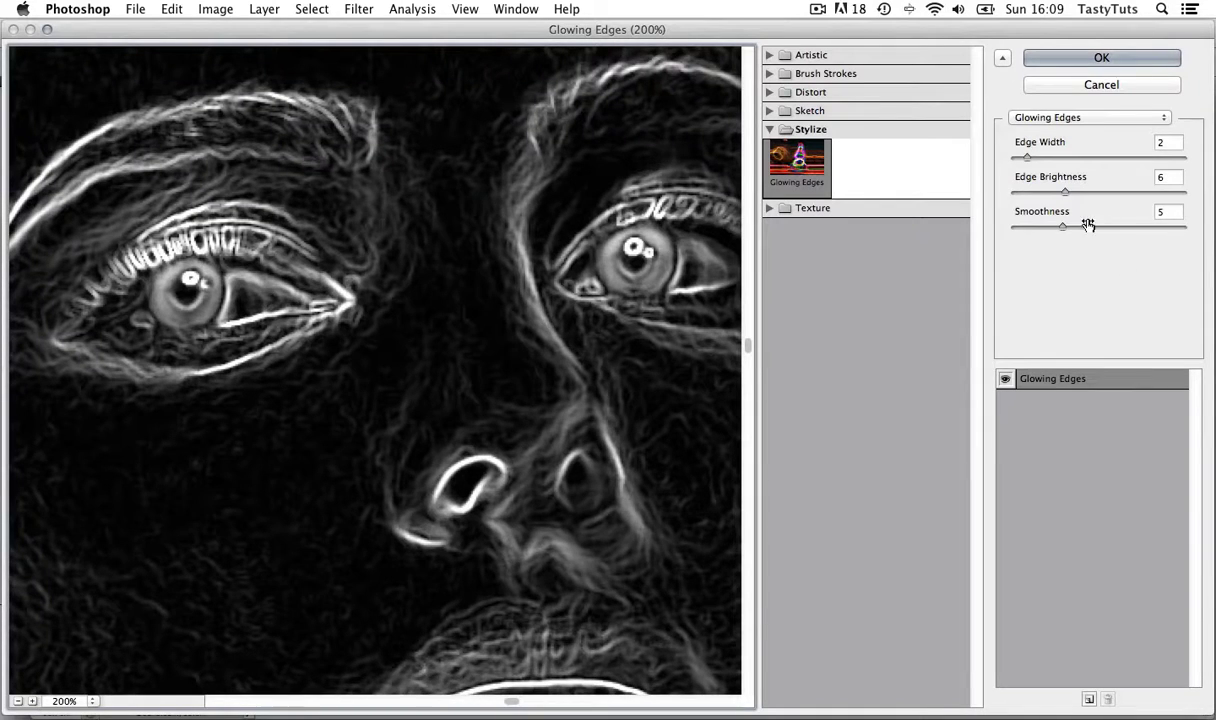
scroll(96, 620, down, 1)
click(17, 701)
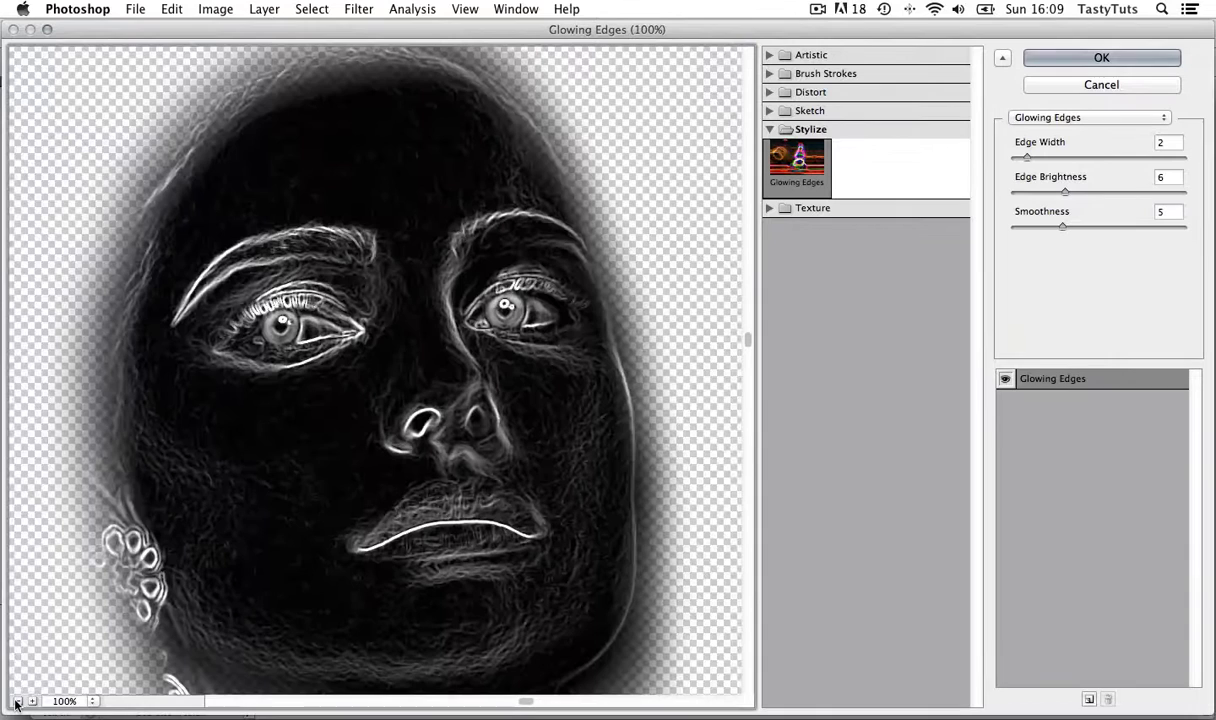
drag(1058, 231, 1072, 229)
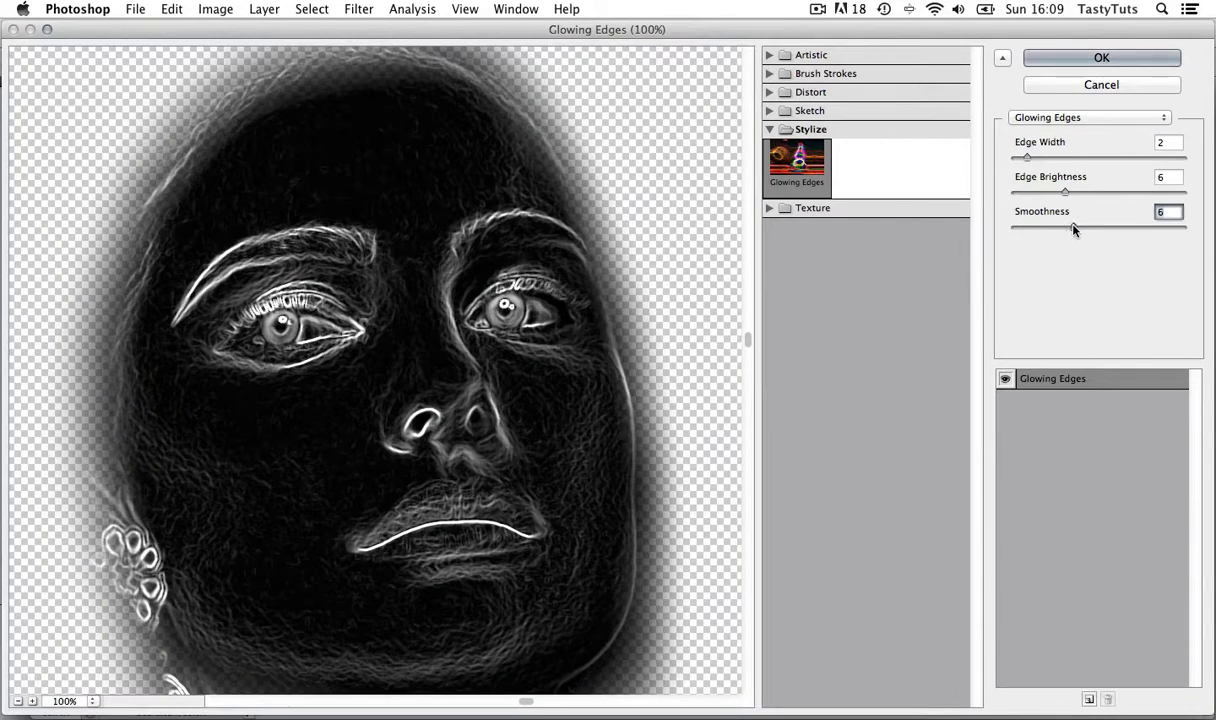
drag(1027, 157, 1135, 229)
drag(1080, 195, 1042, 157)
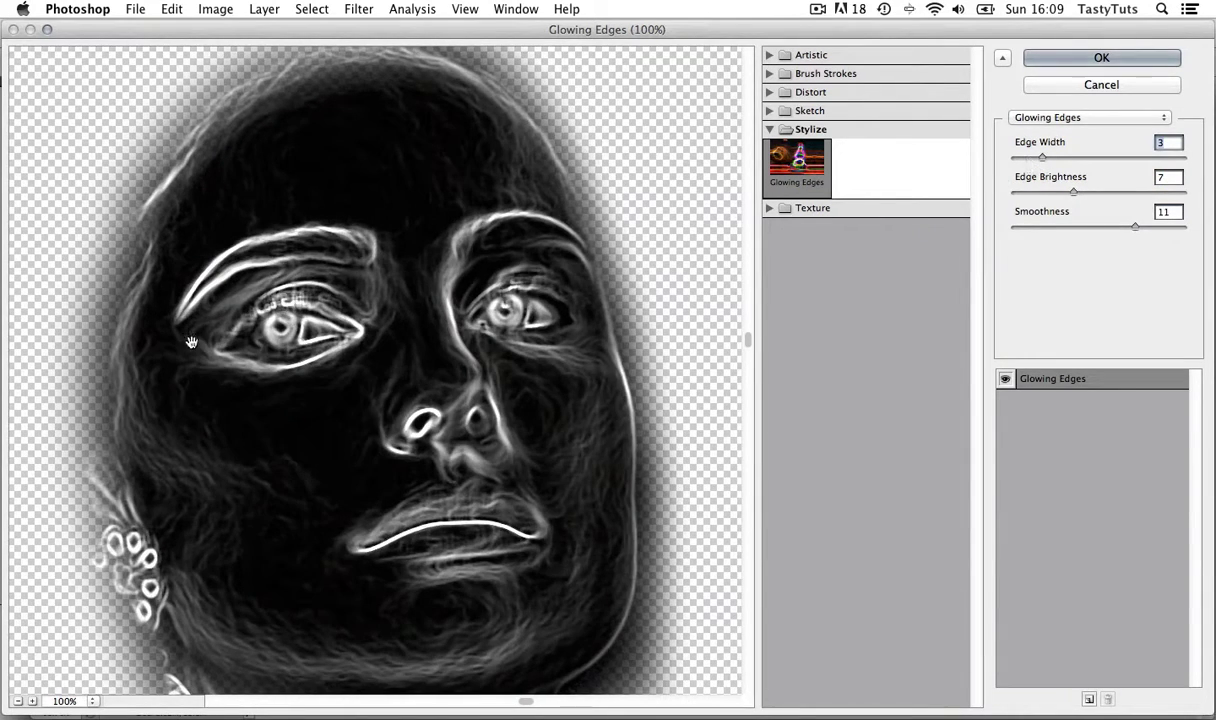
click(1028, 57)
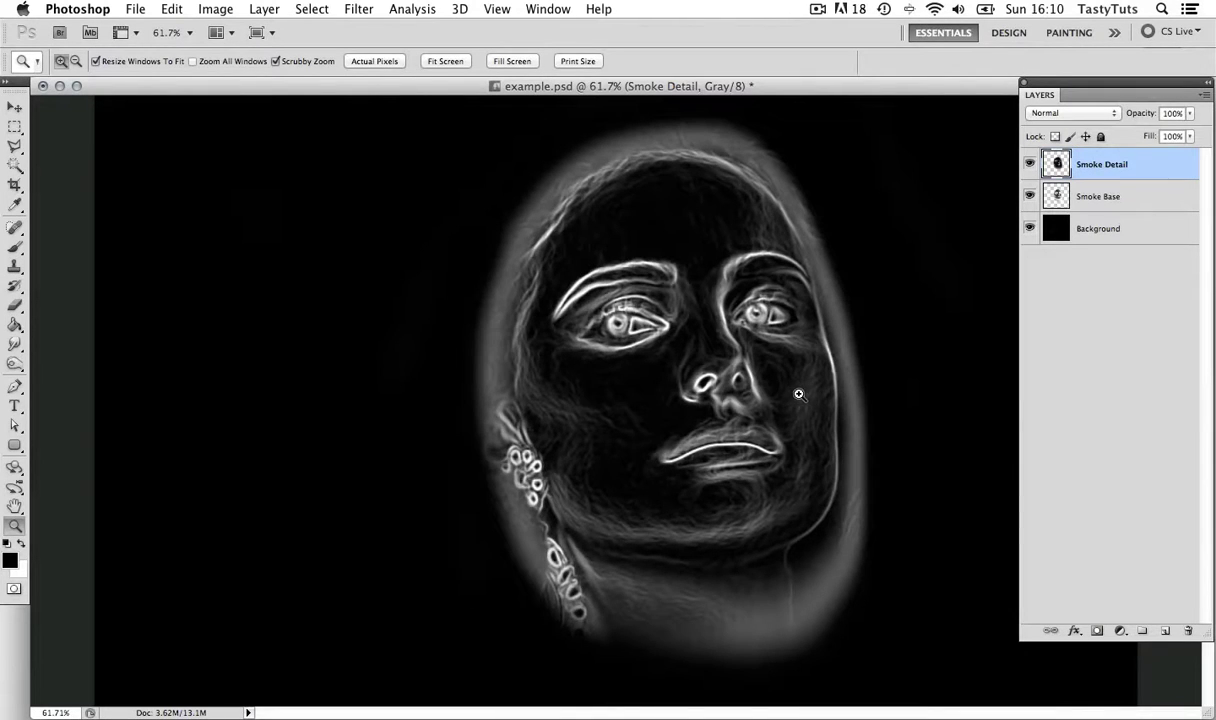
- Hide the Smoke Detail layer and make Smoke Base the active layer
drag(755, 377, 784, 361)
drag(862, 287, 821, 289)
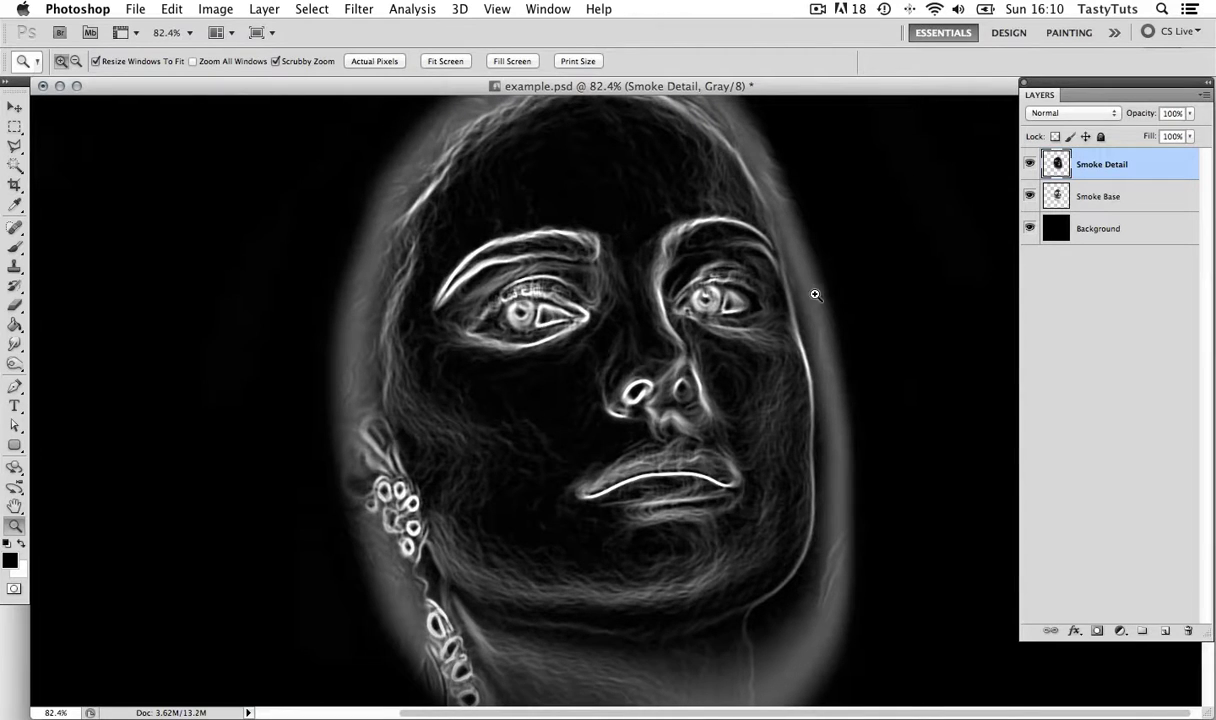
click(1030, 165)
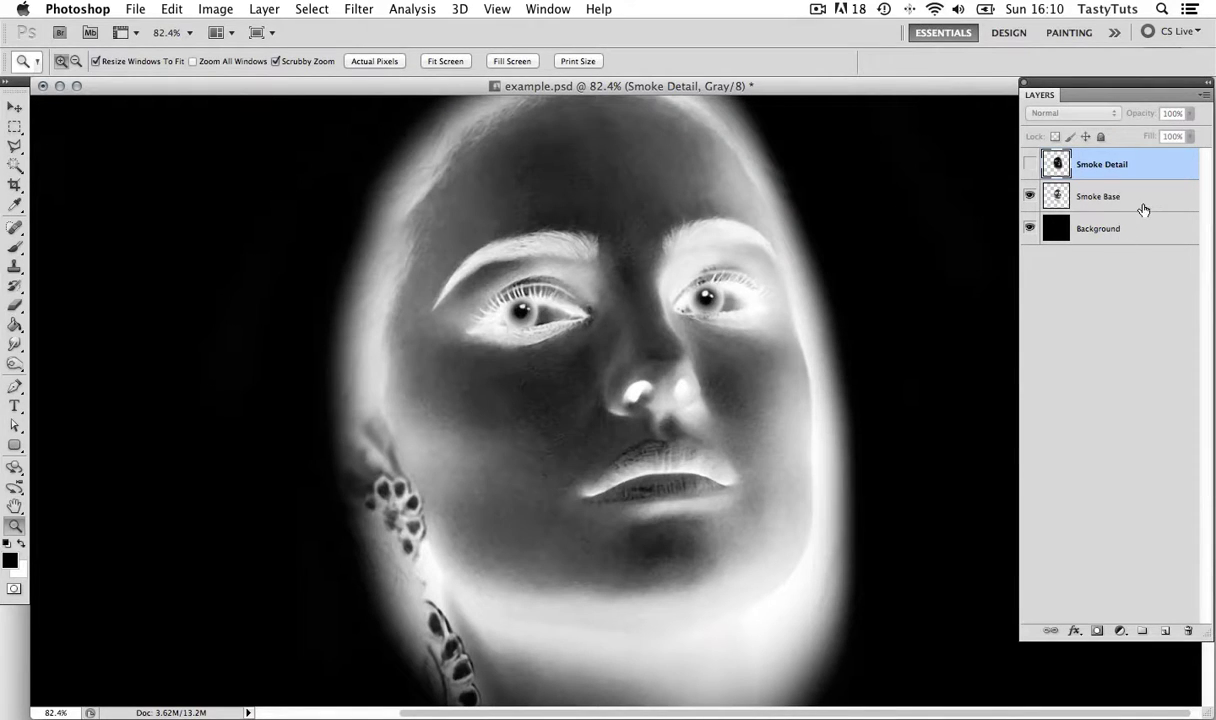
click(1112, 197)
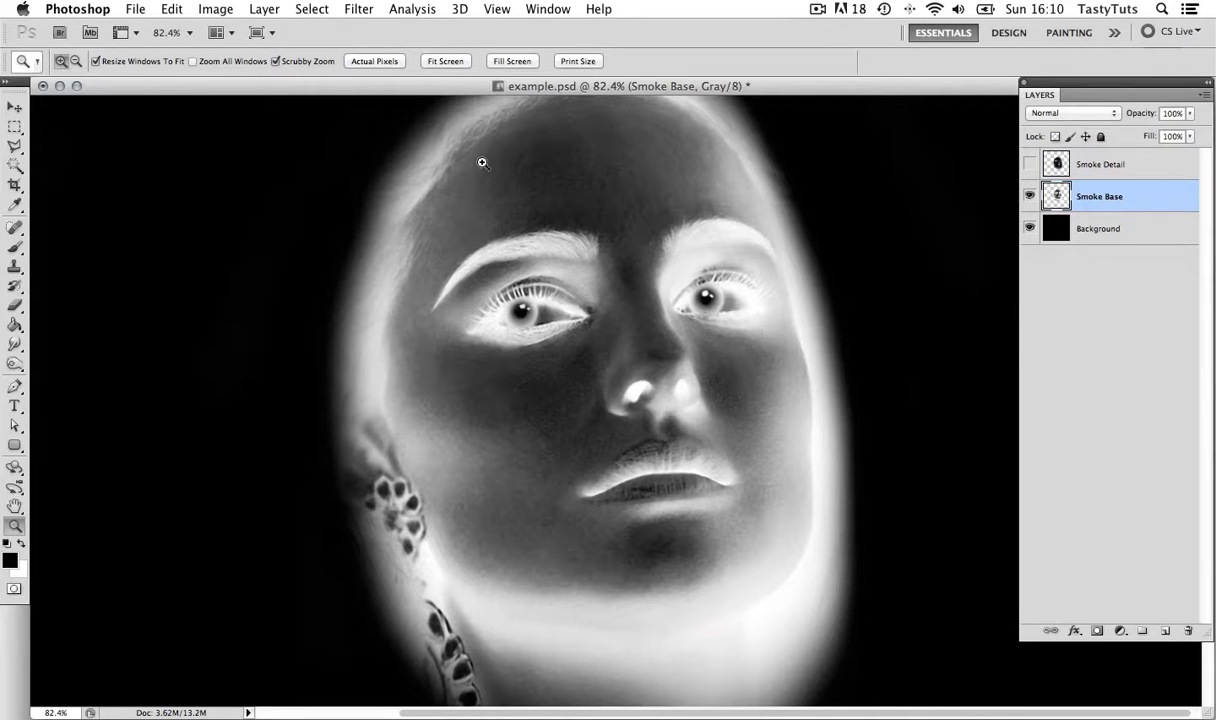
- Start the Accented Edges filter on Smoke Base and set Edge Width 4, Edge Brightness 13 and Smoothness 11
click(362, 10)
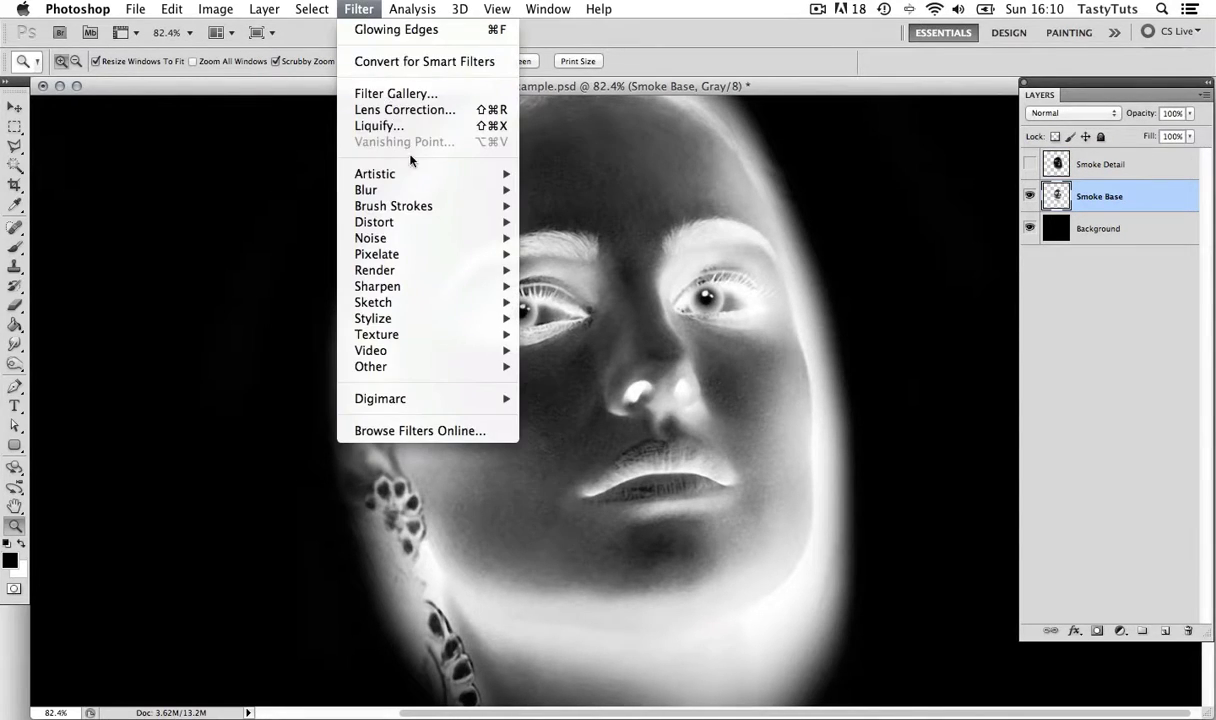
mouse_move(426, 216)
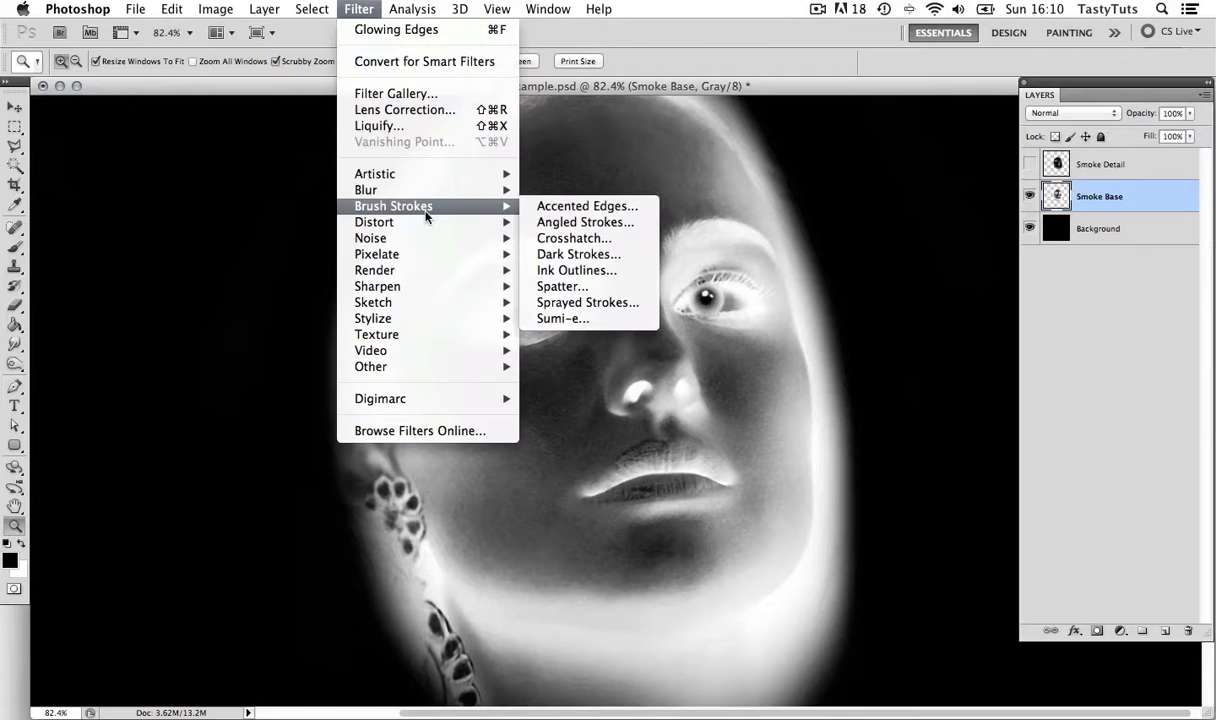
click(566, 211)
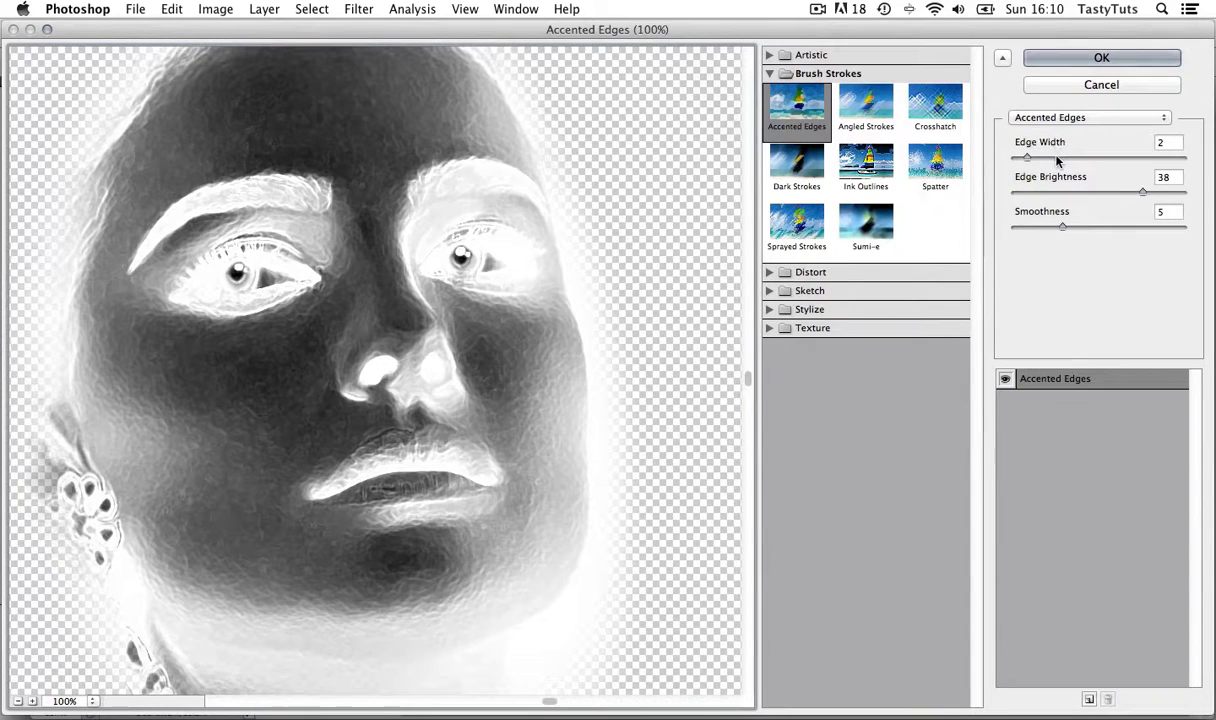
click(1054, 158)
click(1098, 226)
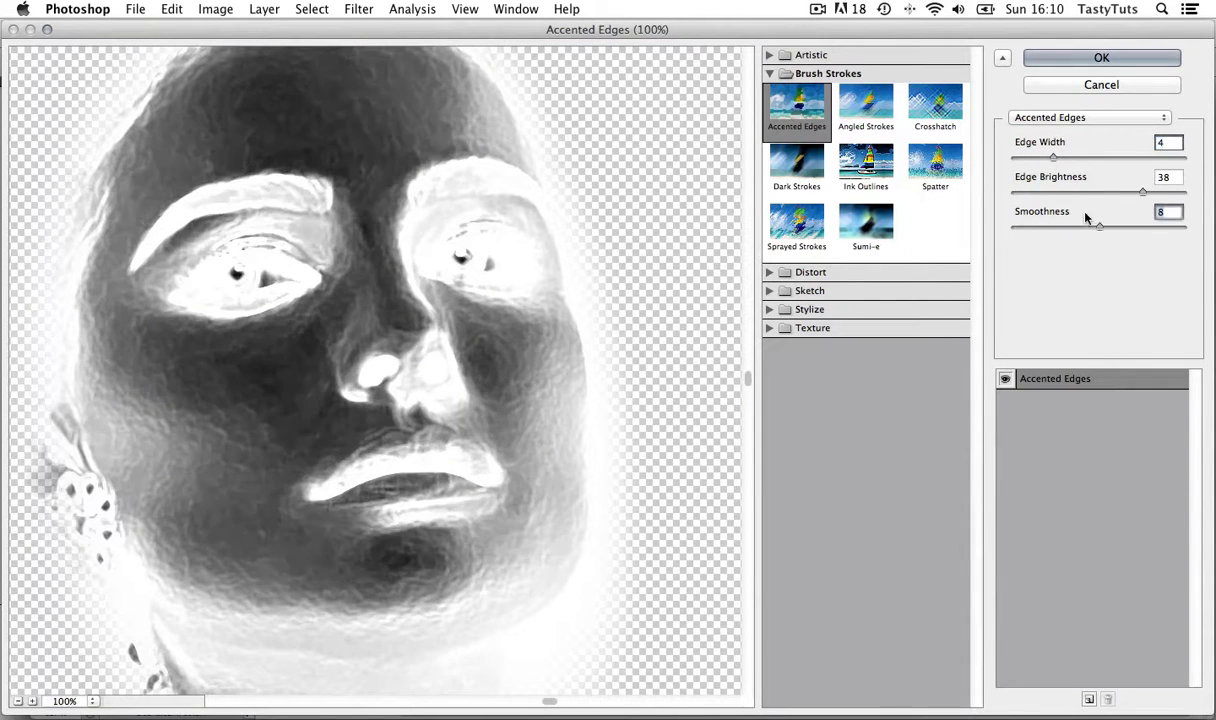
click(1057, 192)
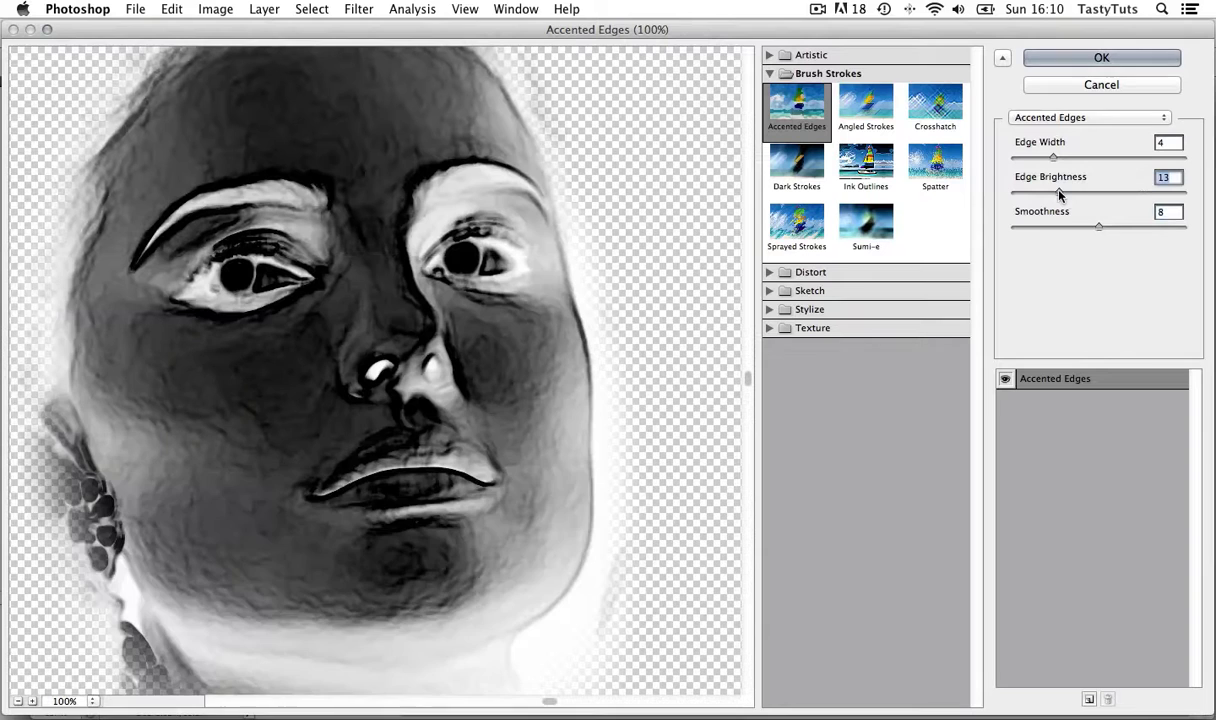
click(1122, 228)
click(1135, 228)
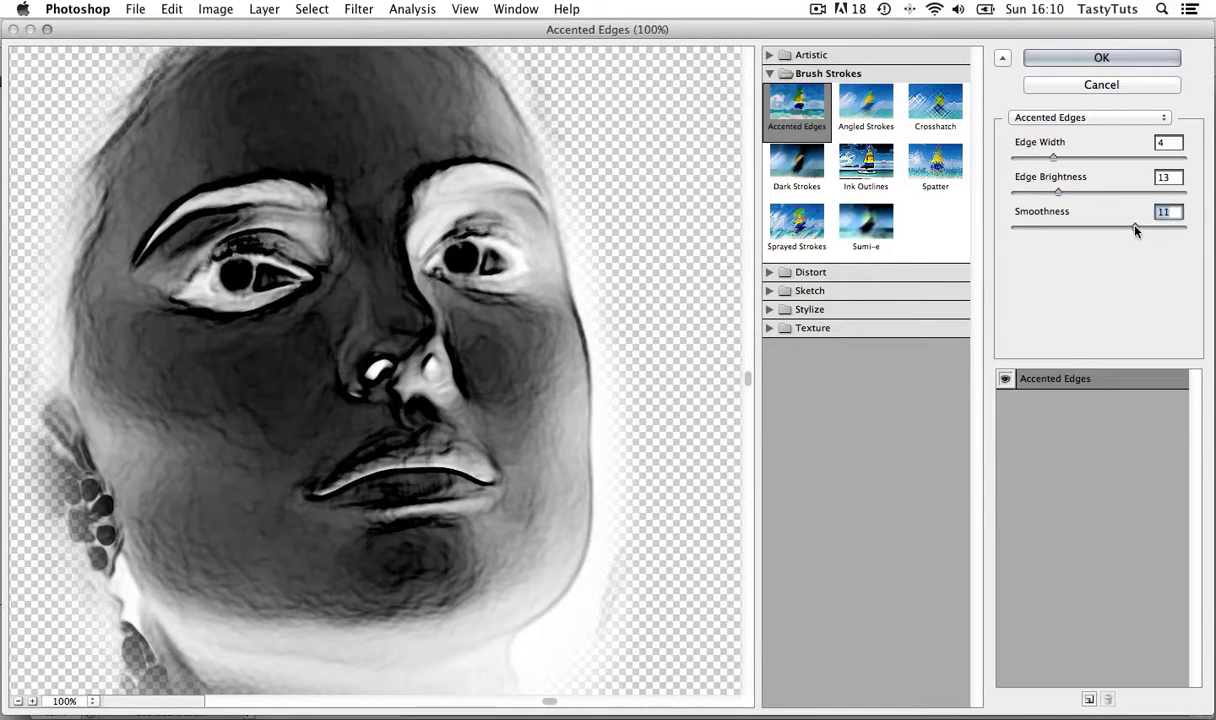
- Fine-tune Accented Edges to Edge Width 4 and Edge Brightness 16, and apply the filter to Smoke Base
click(1075, 193)
click(1088, 193)
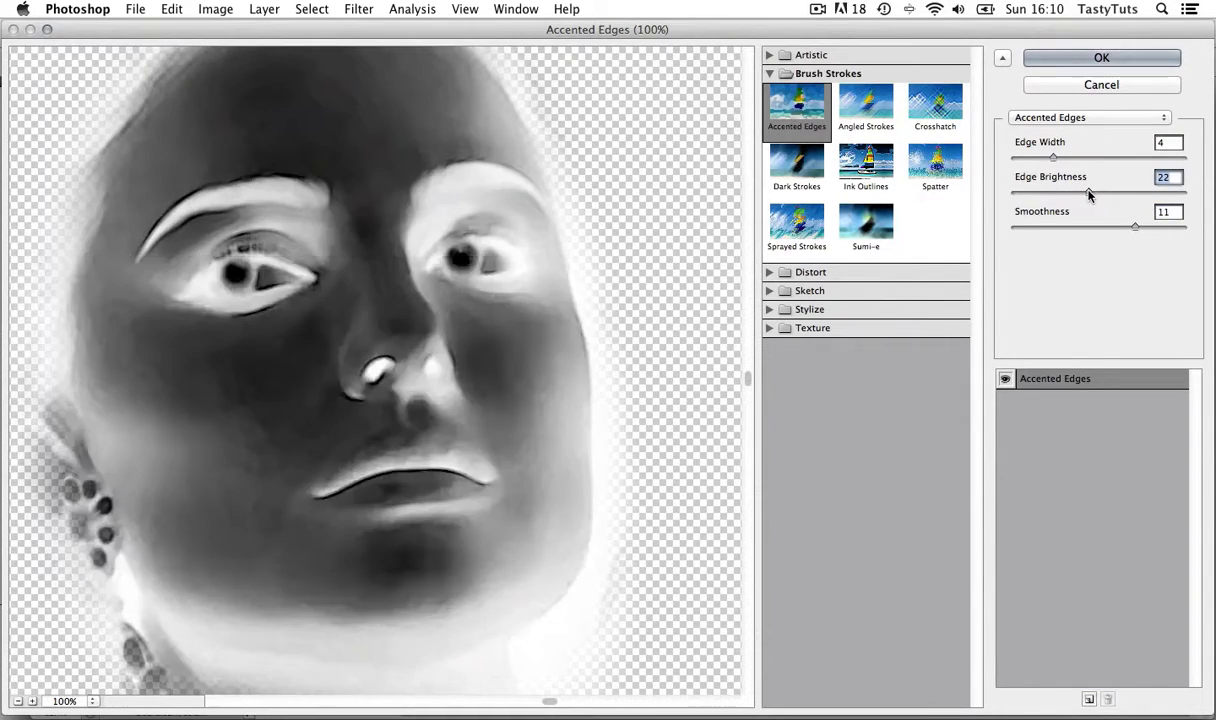
click(1078, 193)
click(1038, 158)
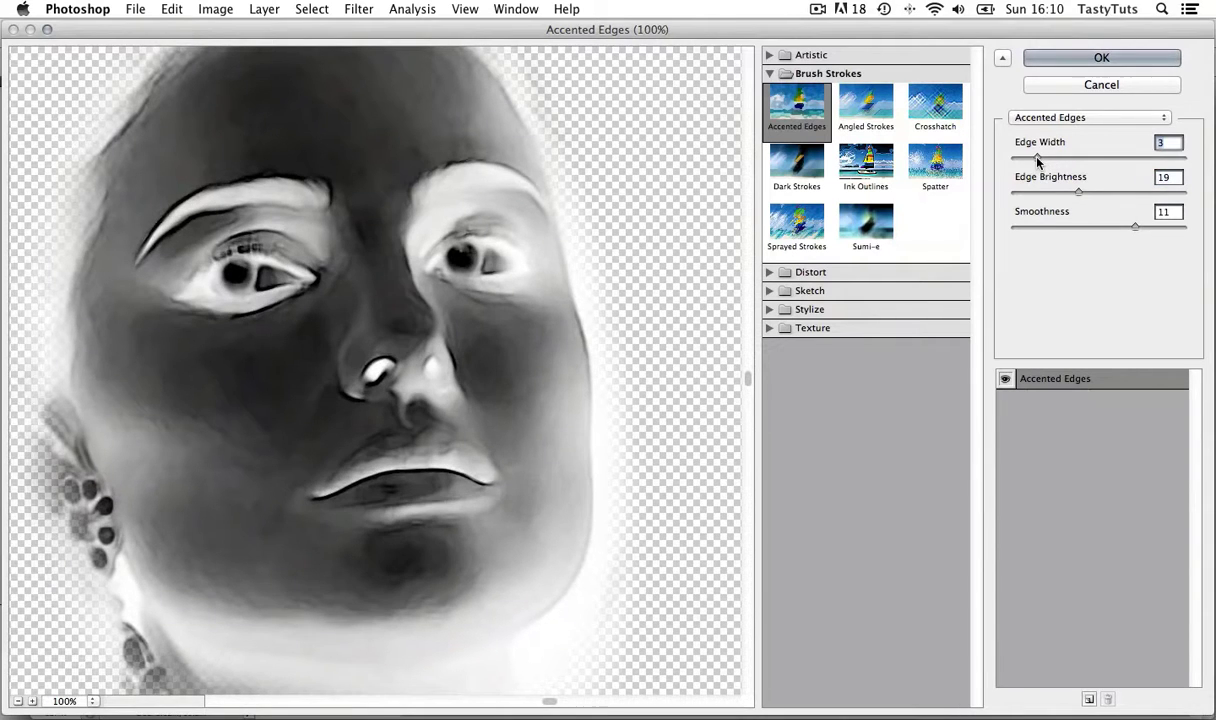
click(1049, 159)
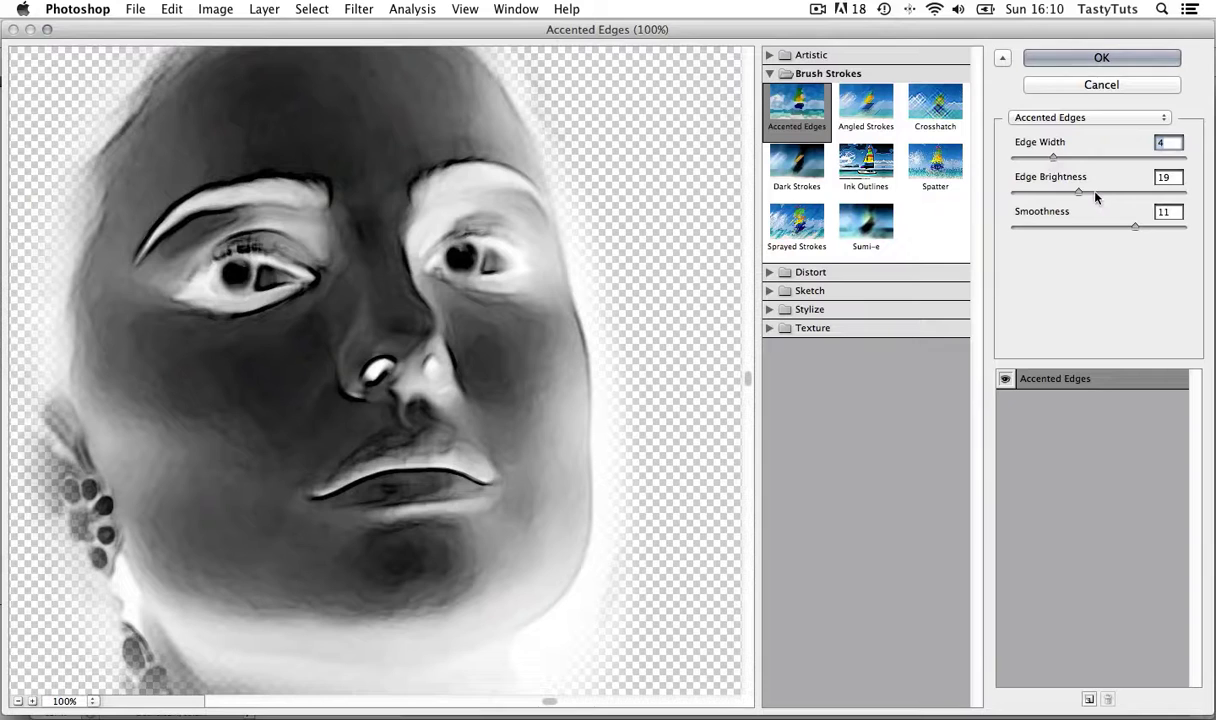
drag(1078, 192, 1068, 193)
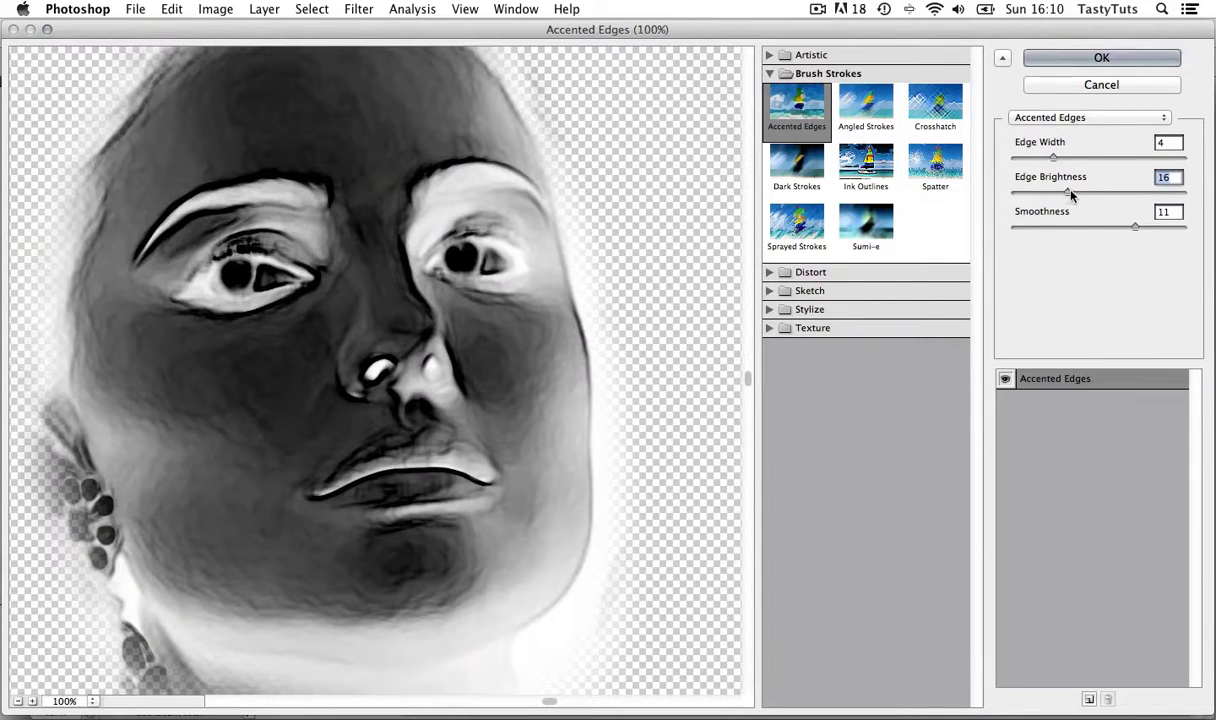
click(1082, 60)
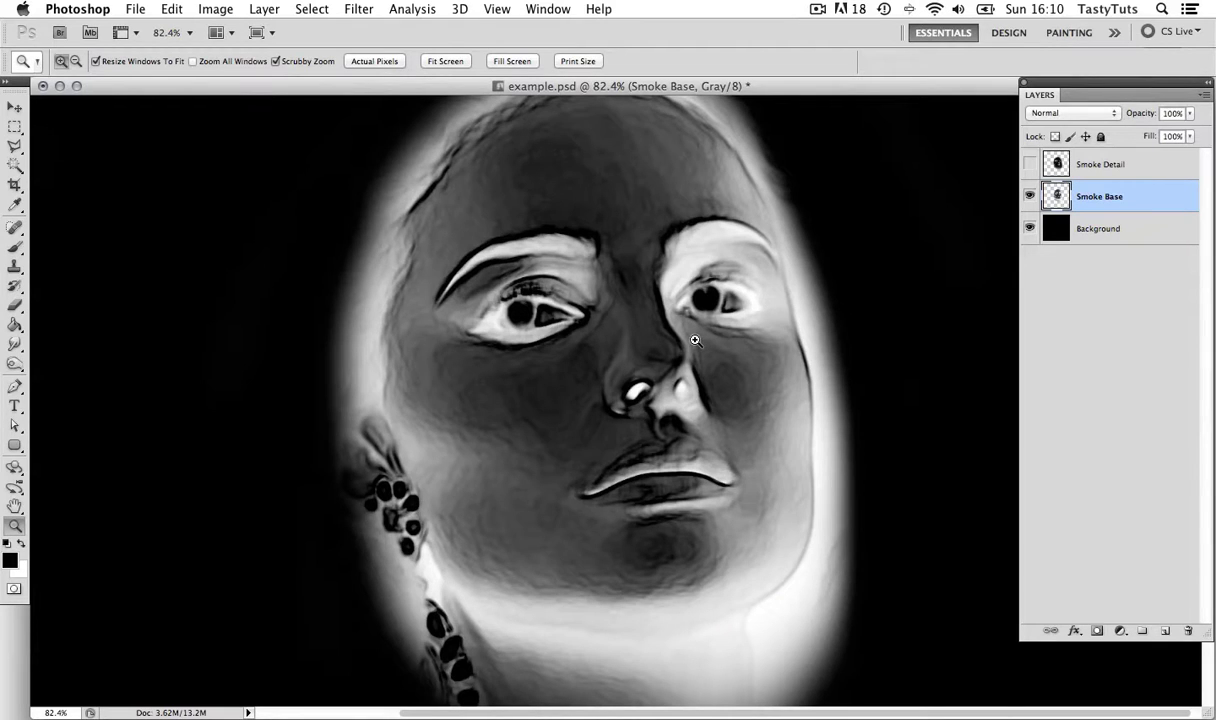
- Set the Smoke Base layer's opacity to 60%
click(1173, 112)
text(60)
key(Return)
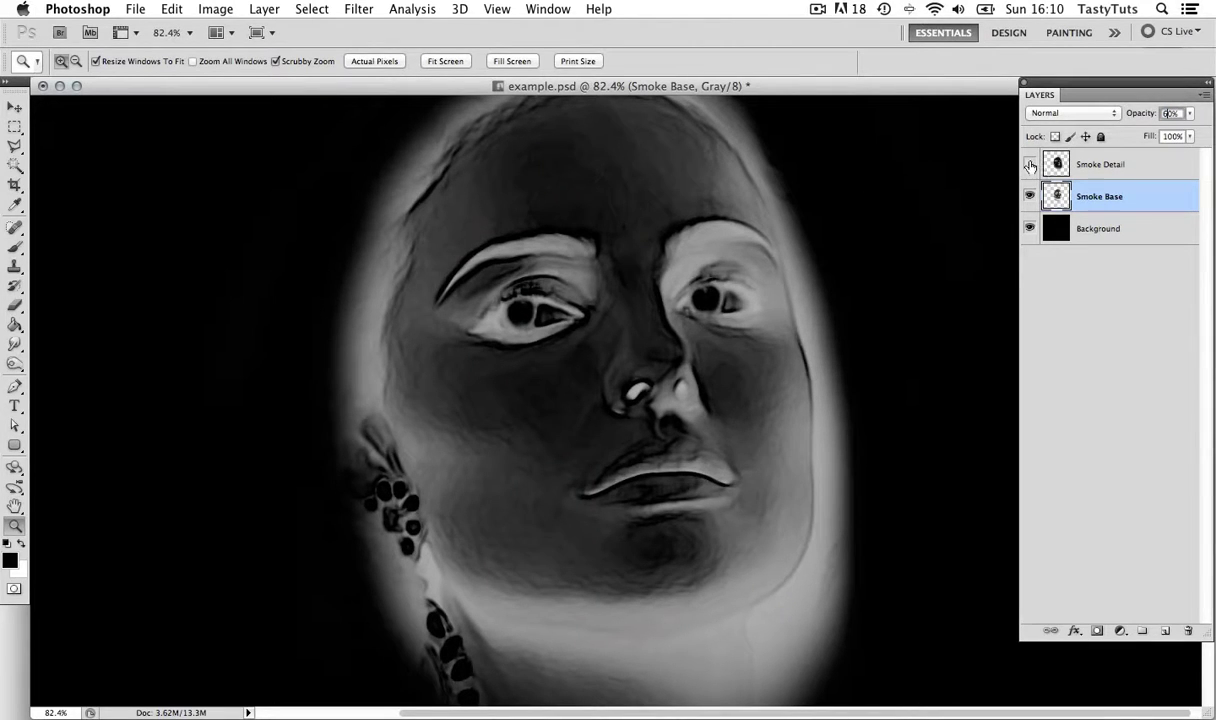
- Show the Smoke Detail layer again and set its blending mode to Screen
click(1120, 168)
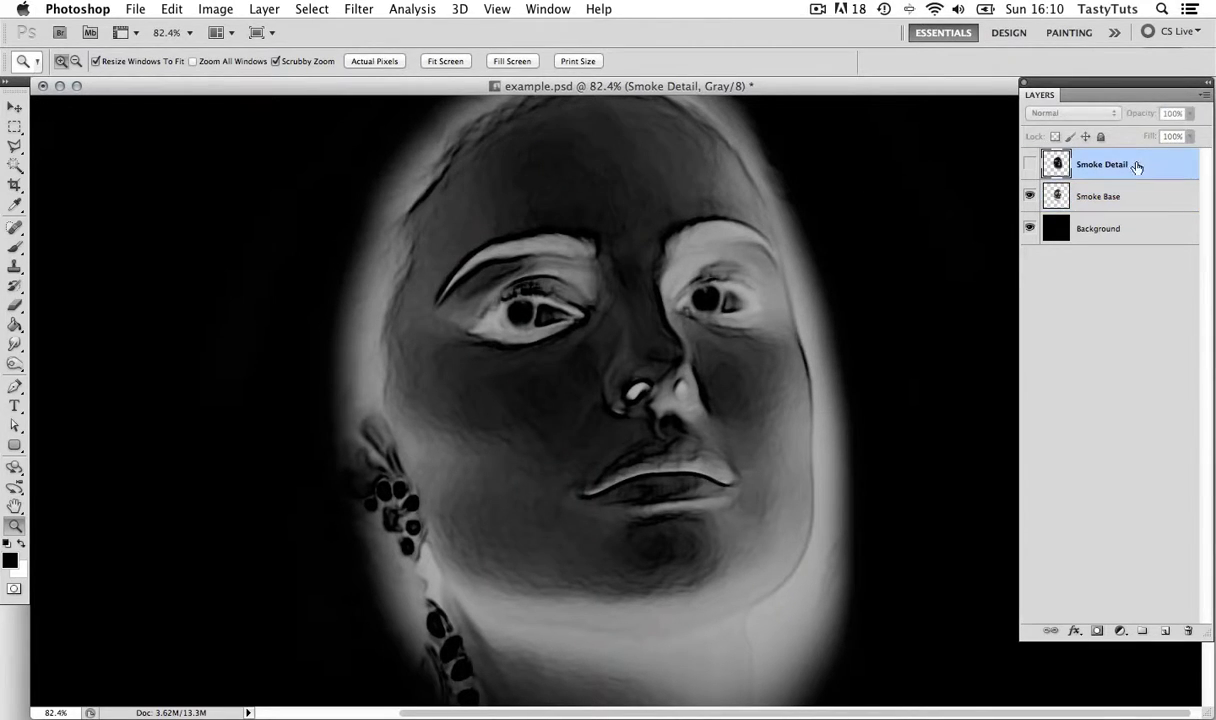
click(1030, 165)
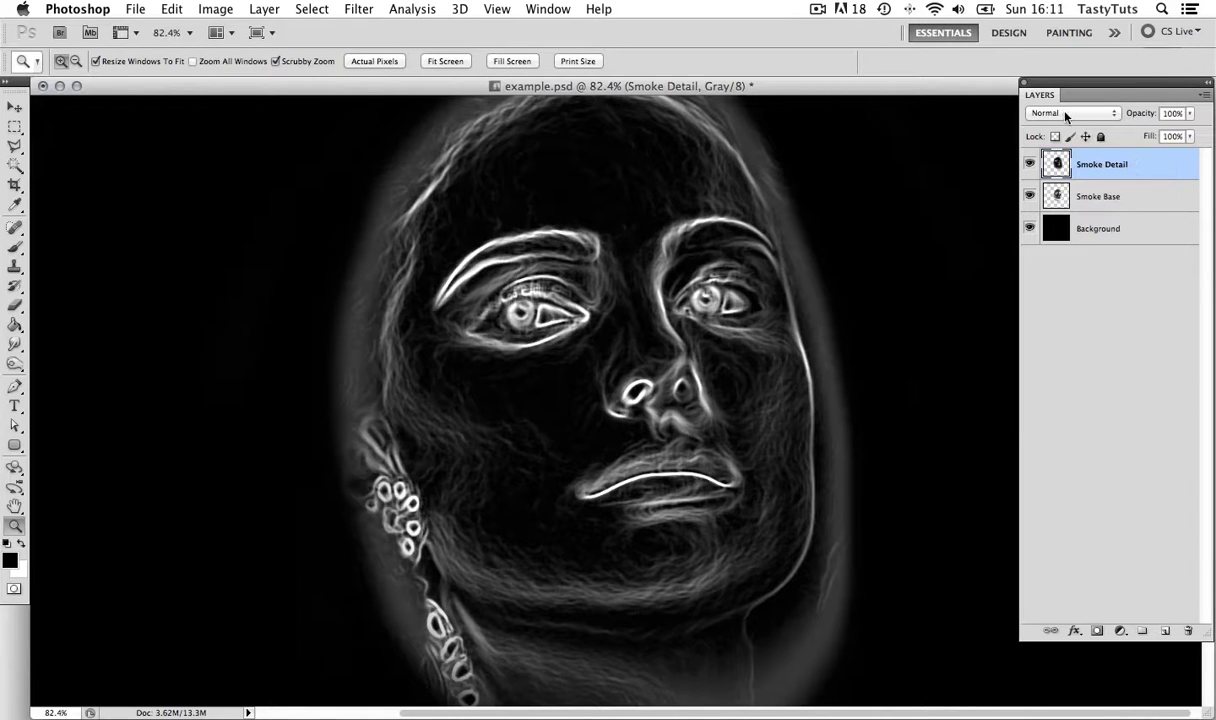
click(1116, 117)
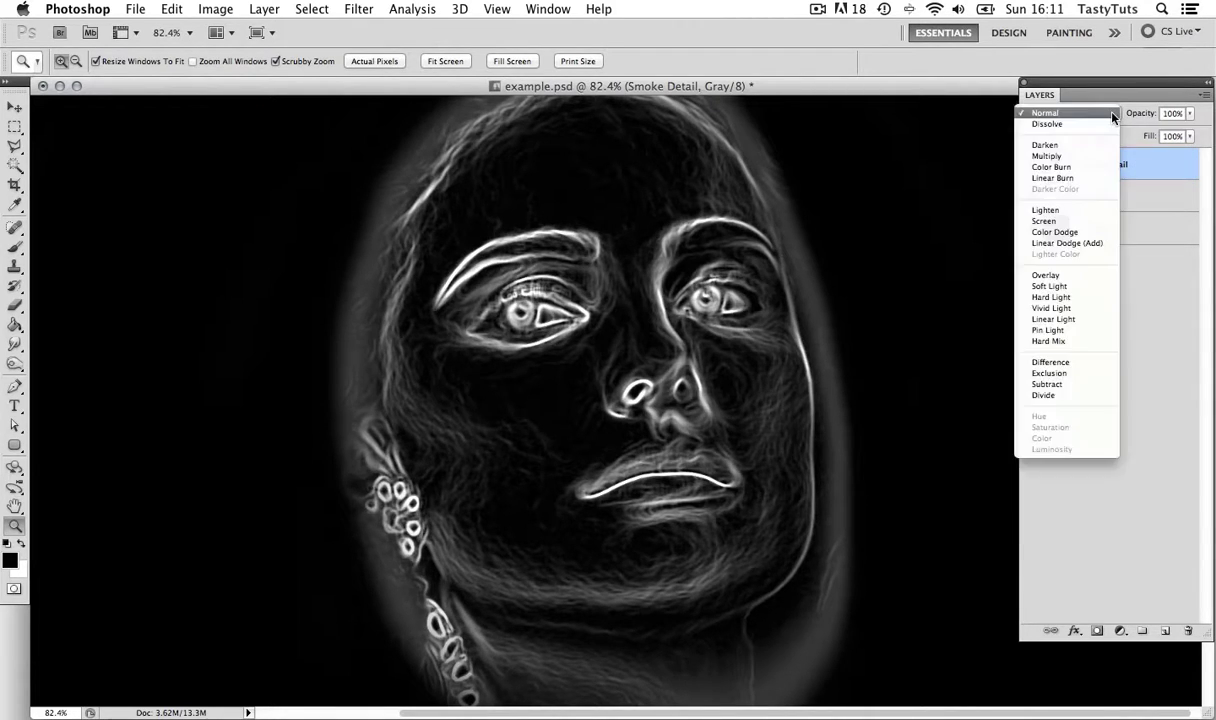
click(1086, 222)
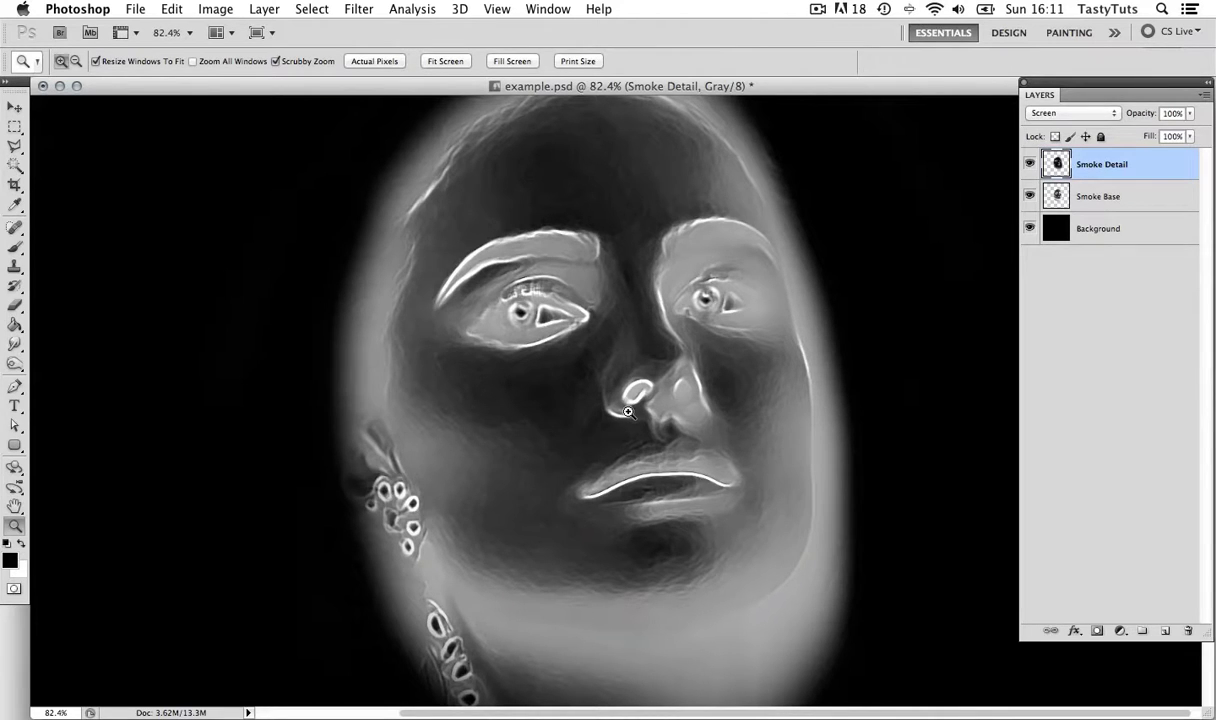
- Add a layer mask to the Smoke Detail layer, and select the Smoke Base layer
drag(707, 343, 662, 344)
click(1158, 193)
click(1151, 167)
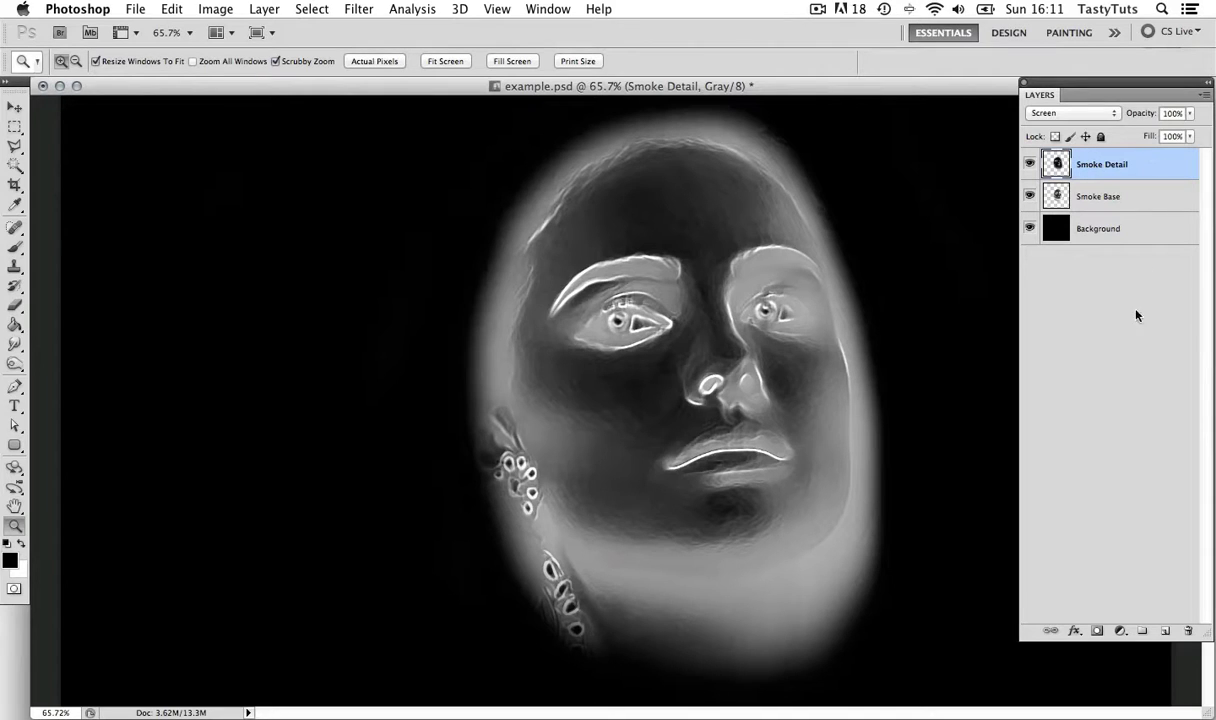
click(1098, 631)
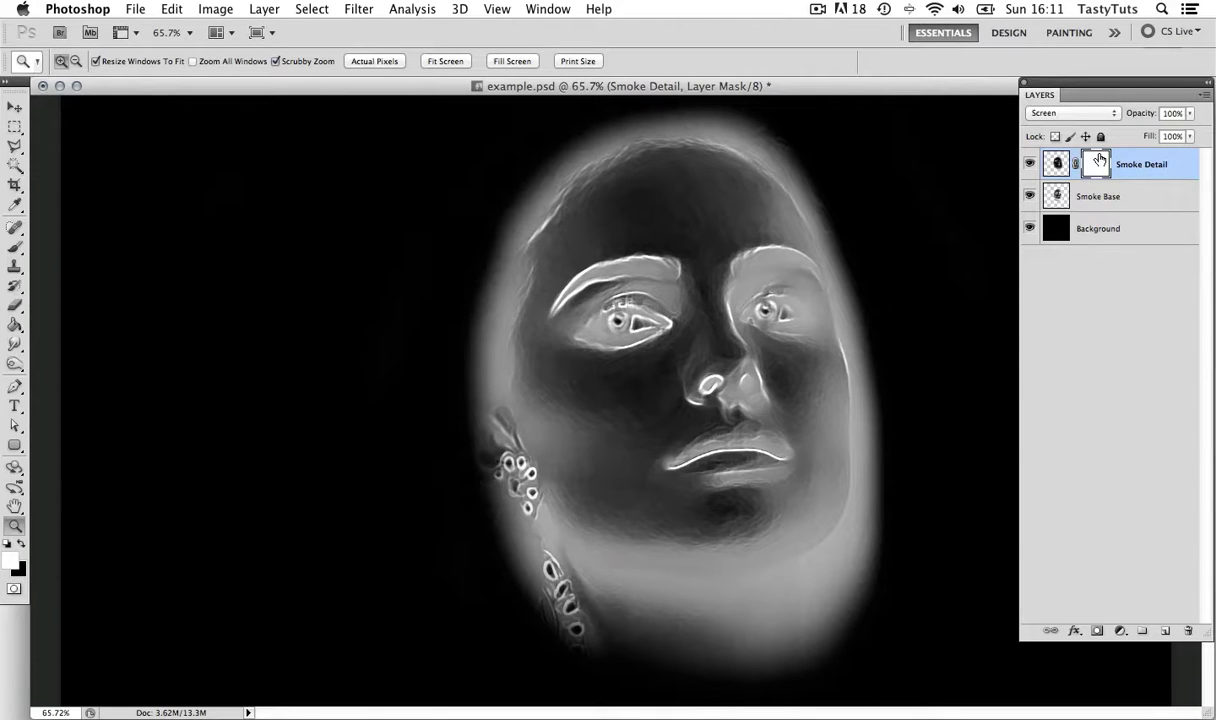
click(1139, 201)
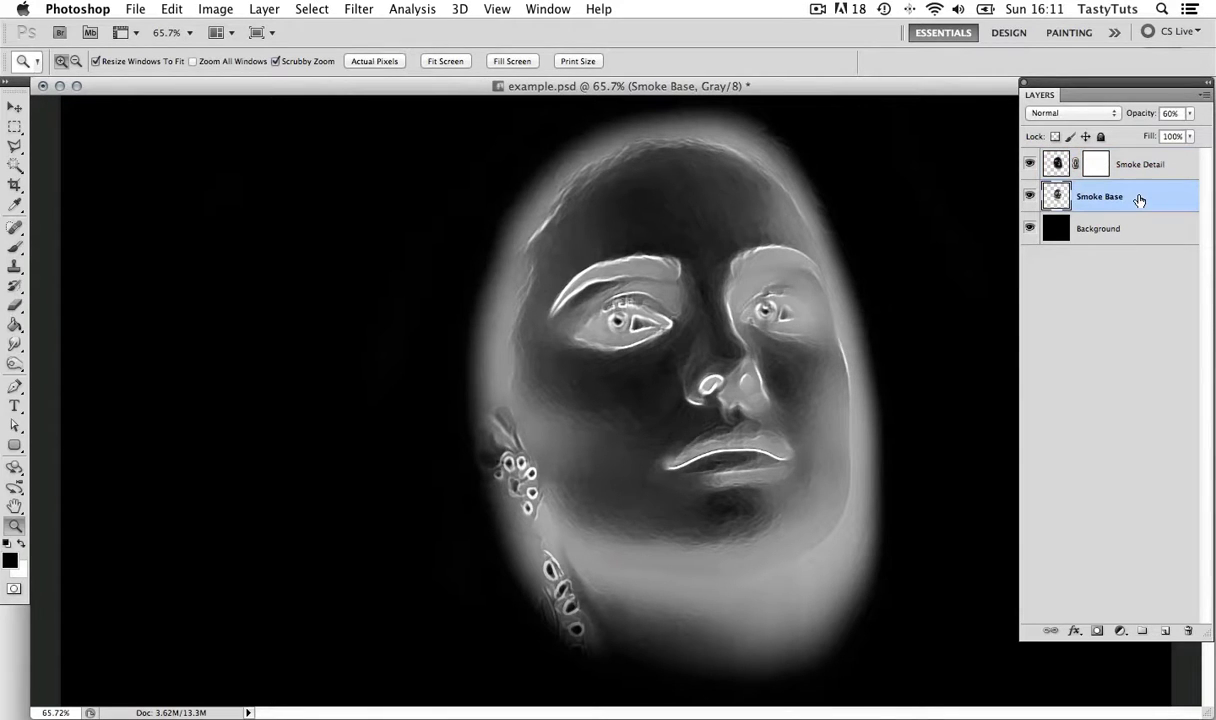
- Add a layer mask to the Smoke Base layer and make that mask active for painting
click(1096, 632)
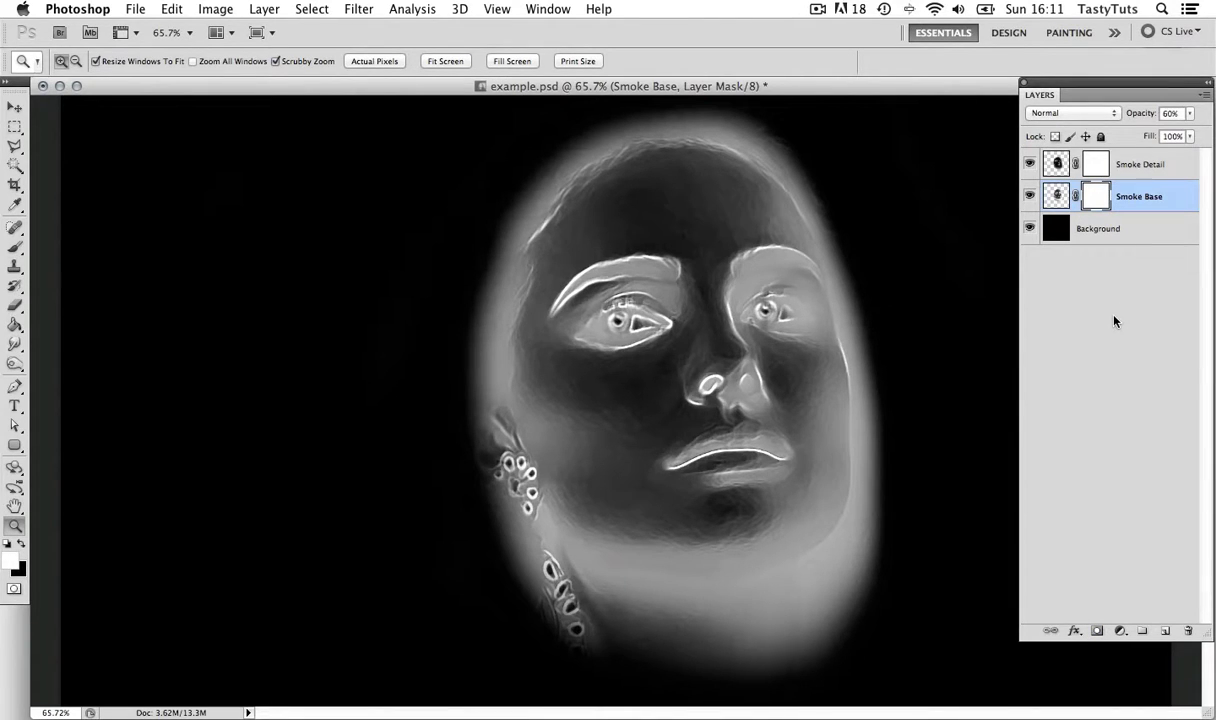
click(1182, 201)
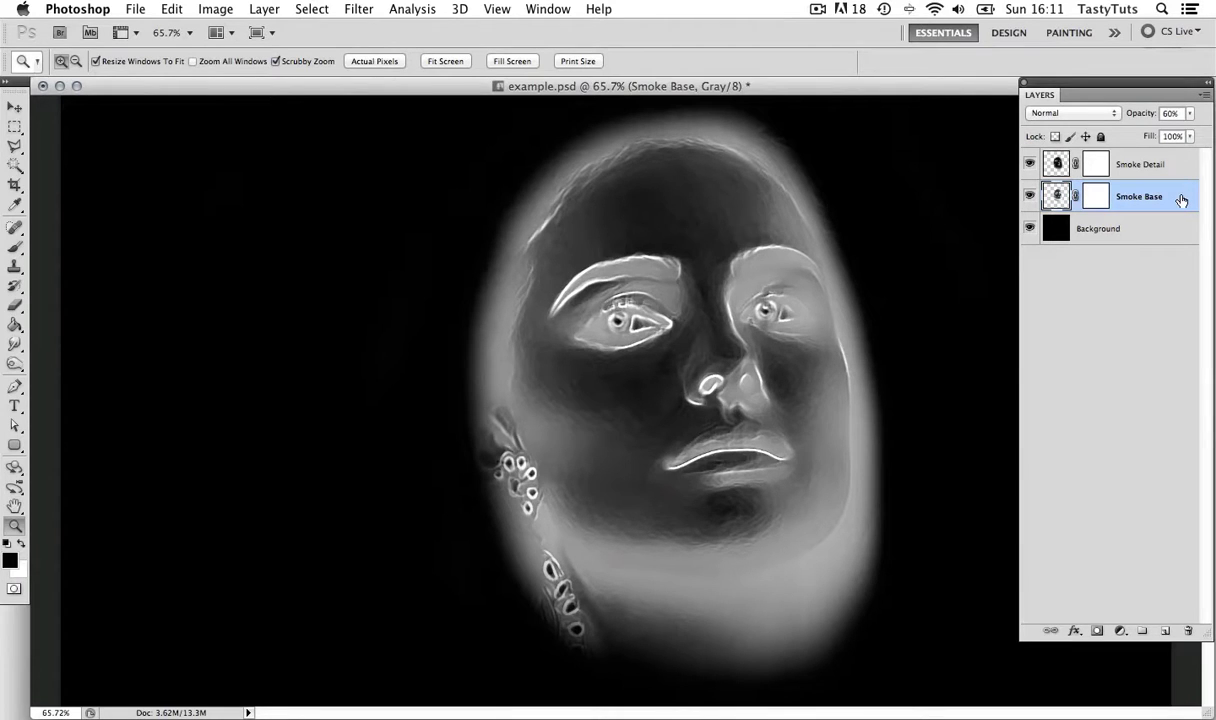
click(1097, 196)
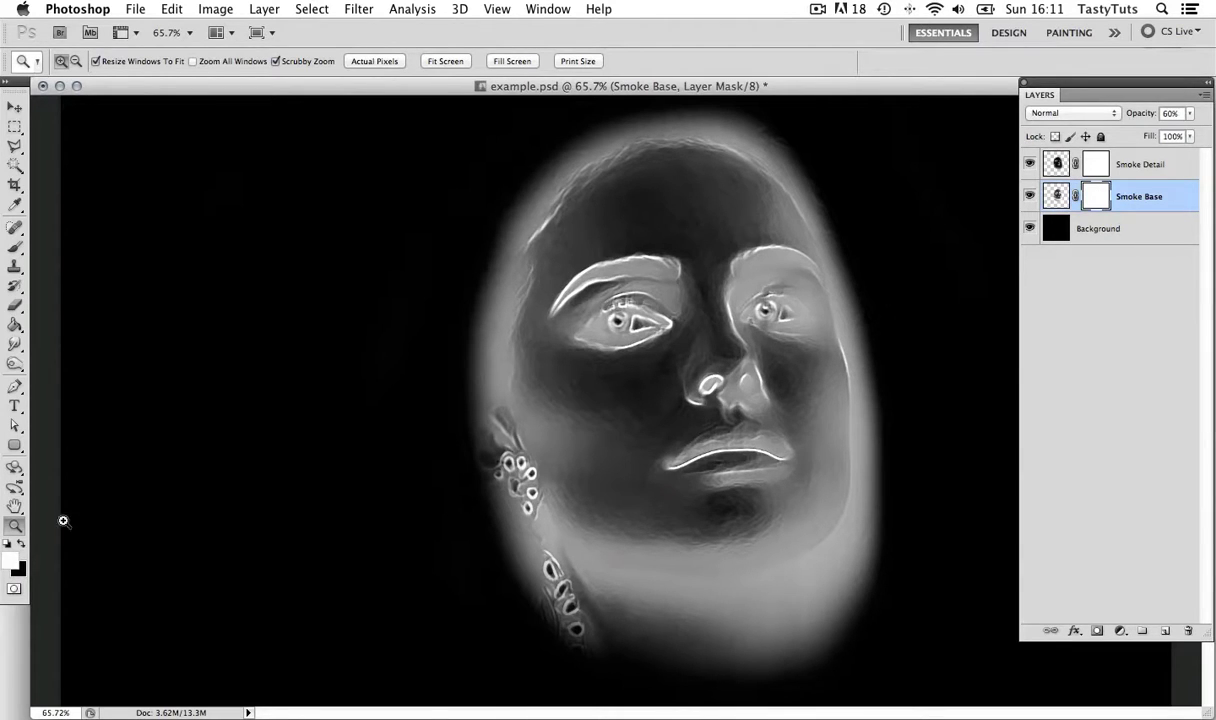
- Set up a soft round Brush with 0% hardness, black foreground colour and 30% opacity
click(23, 546)
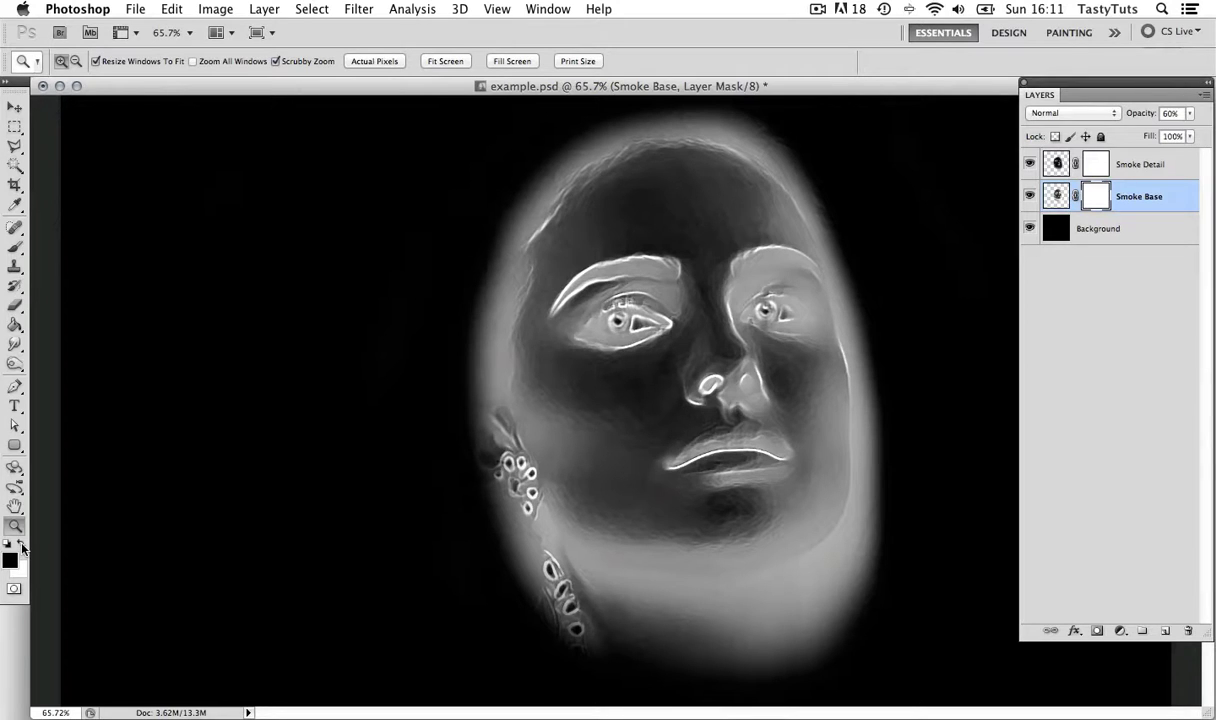
click(15, 246)
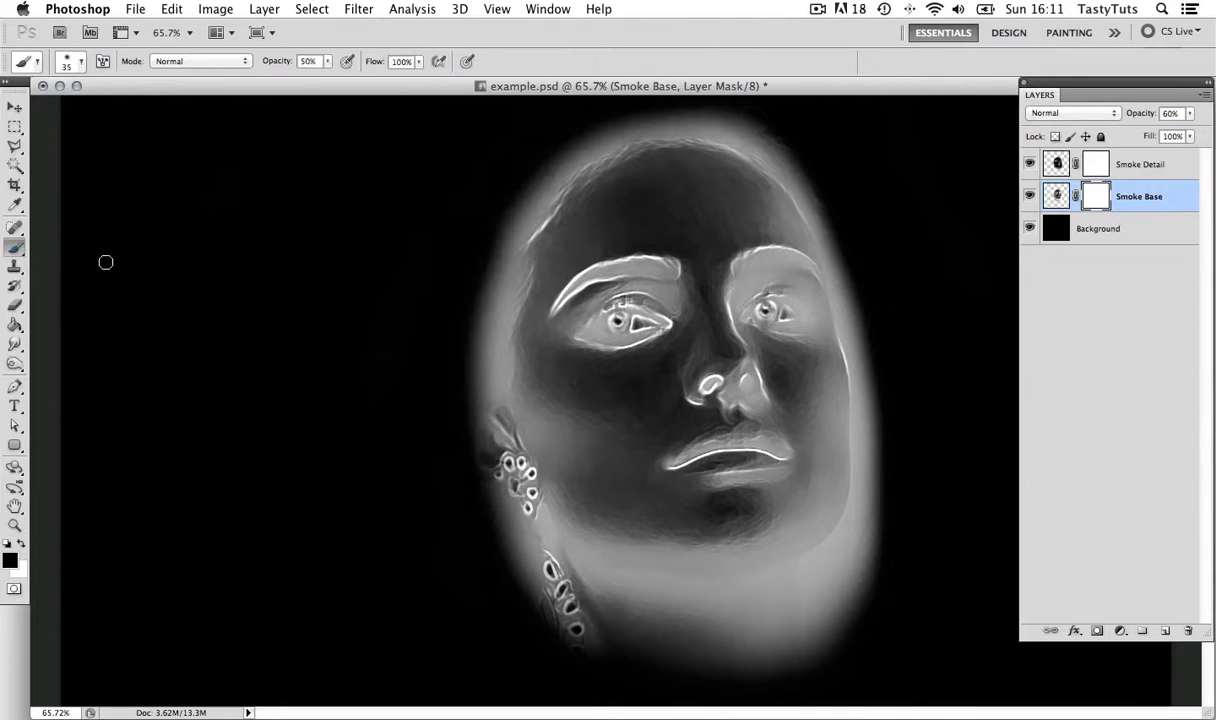
click(80, 62)
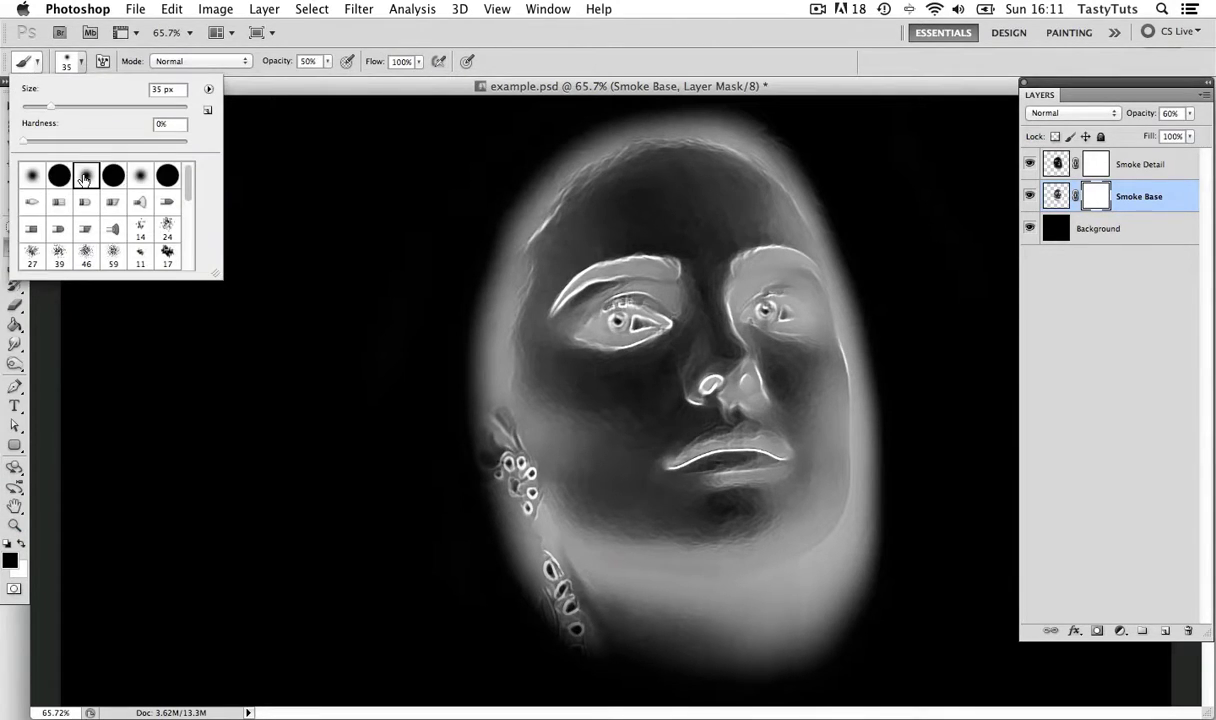
click(329, 62)
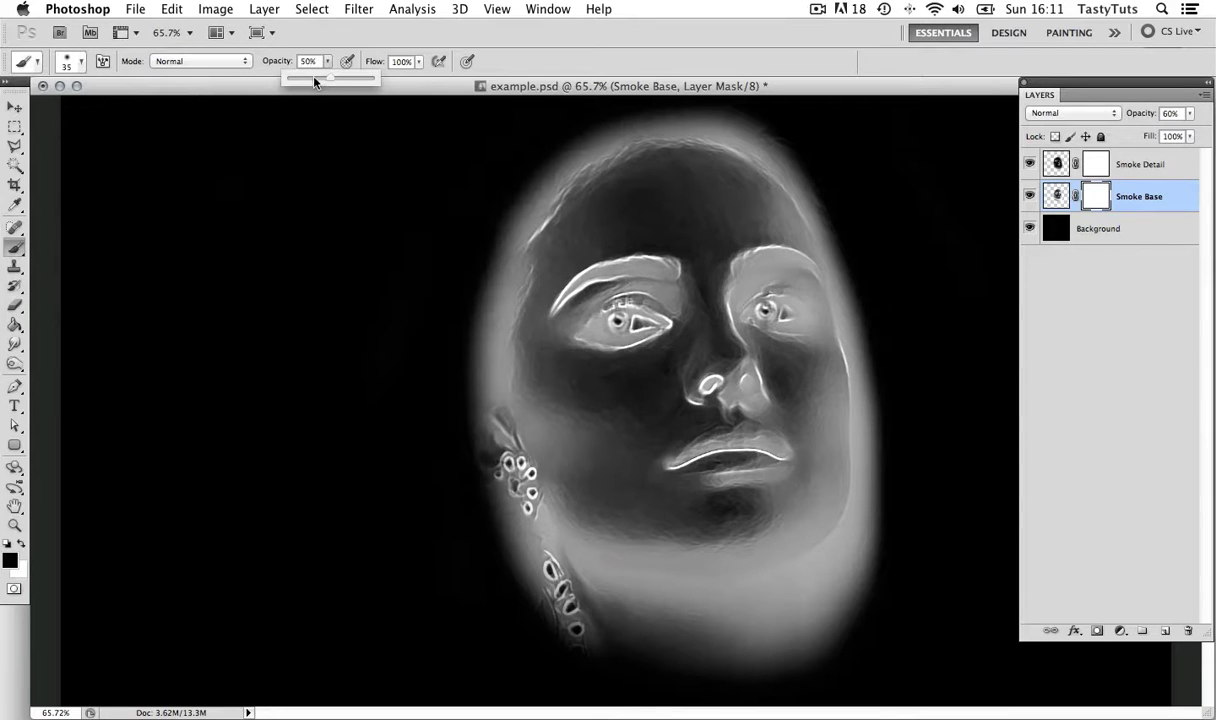
drag(310, 82, 313, 83)
click(918, 336)
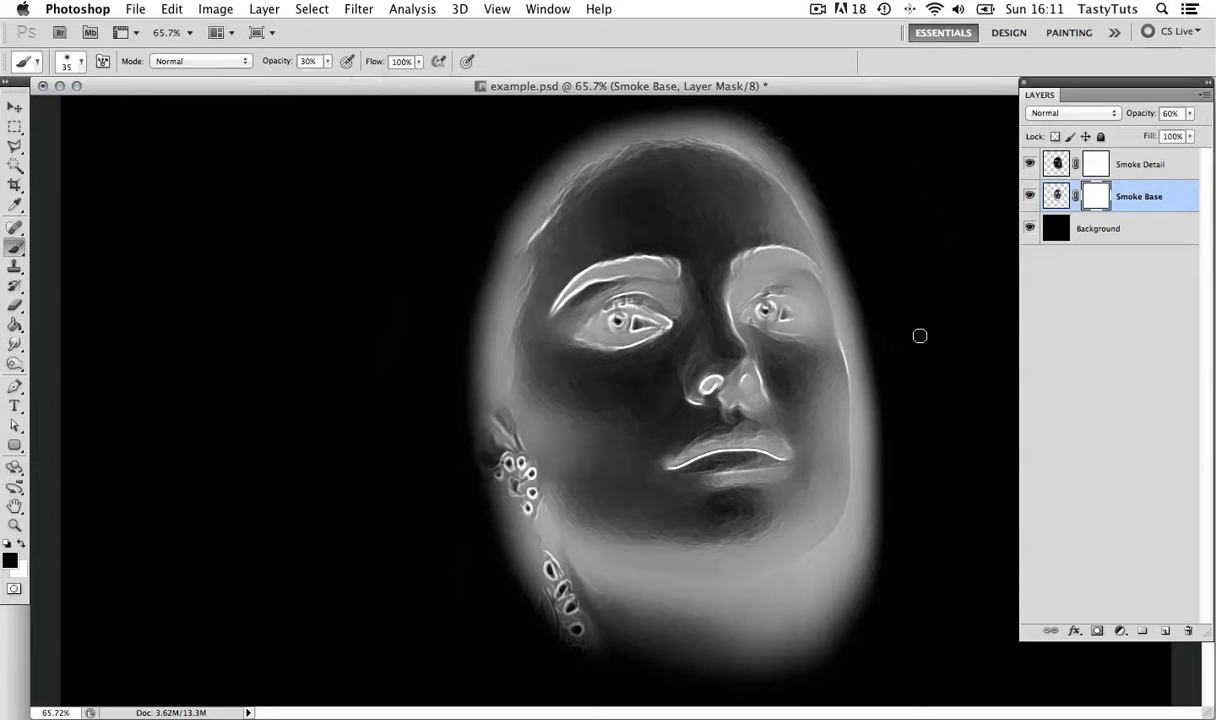
- Enlarge the brush to 175 px and mask out the Smoke Base glow outside the face's right cheek and jaw
key(bracketright)
key(bracketright)
key(bracketright)
key(bracketright)
key(bracketright)
key(bracketright)
key(bracketright)
key(bracketright)
key(bracketright)
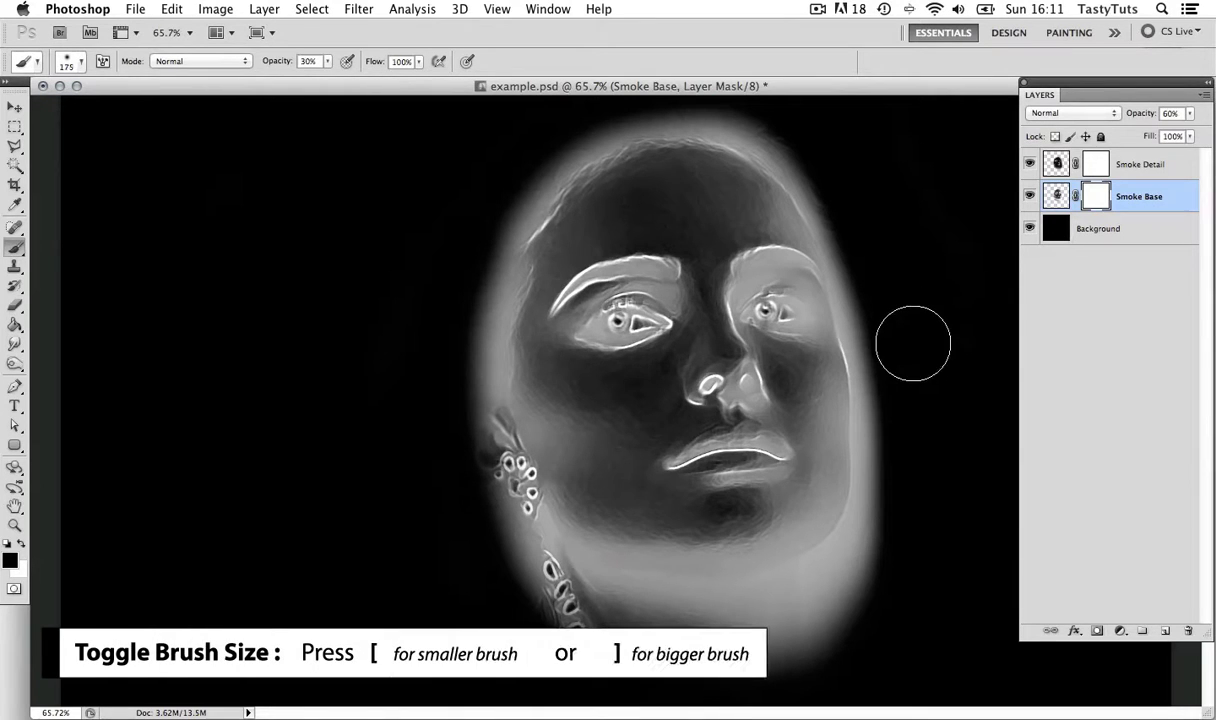
mouse_move(910, 339)
mouse_down()
mouse_move(877, 308)
mouse_move(892, 330)
mouse_move(874, 457)
mouse_move(886, 376)
mouse_move(820, 623)
mouse_move(872, 606)
mouse_move(752, 628)
mouse_move(615, 624)
mouse_move(710, 633)
mouse_move(886, 521)
mouse_move(858, 490)
mouse_up()
- Reduce the brush to 125 px and continue fading the Smoke Base glow along the right cheek contour and below the chin
key(bracketleft)
key(bracketleft)
key(bracketright)
key(bracketright)
key(bracketleft)
key(bracketleft)
key(super+space)
mouse_move(843, 374)
mouse_down()
mouse_move(869, 346)
mouse_move(836, 353)
mouse_up()
mouse_move(785, 222)
mouse_down()
mouse_move(822, 295)
mouse_move(819, 380)
mouse_move(843, 417)
mouse_move(850, 560)
mouse_up()
scroll(850, 560, down, 5)
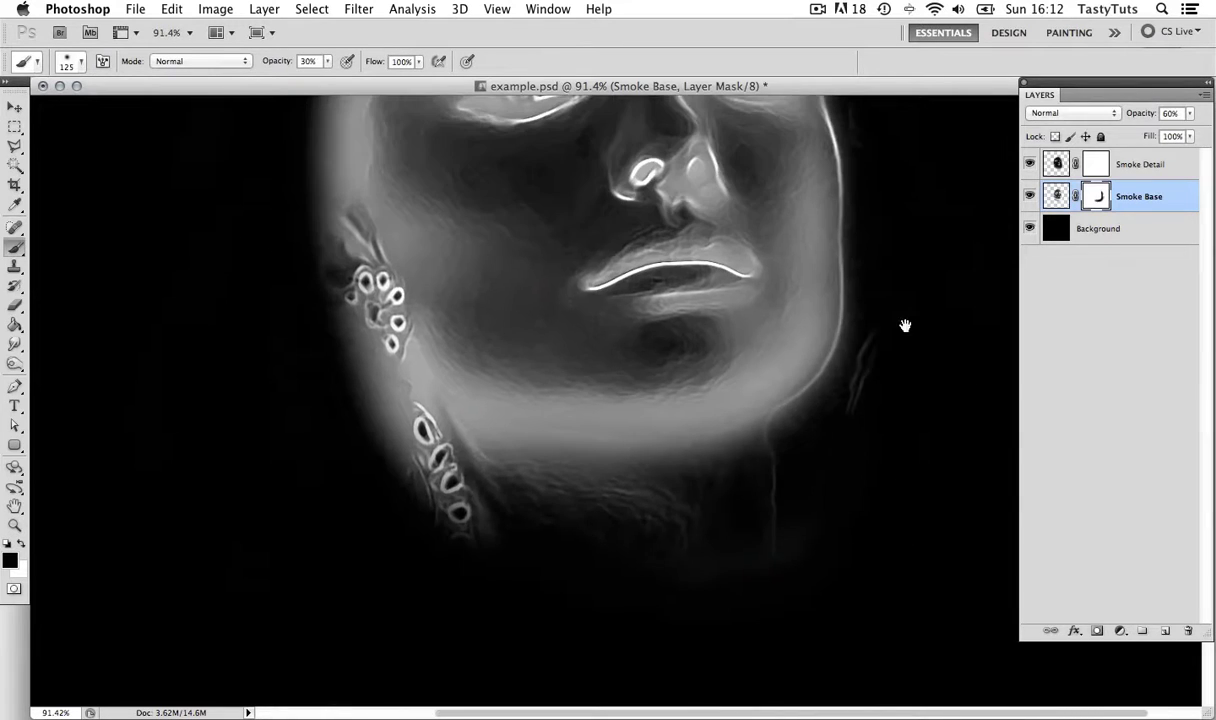
- Reduce the brush to 90 px and mask the Smoke Base glow around the right temple and top of the head
key(bracketleft)
key(bracketleft)
scroll(757, 459, up, 6)
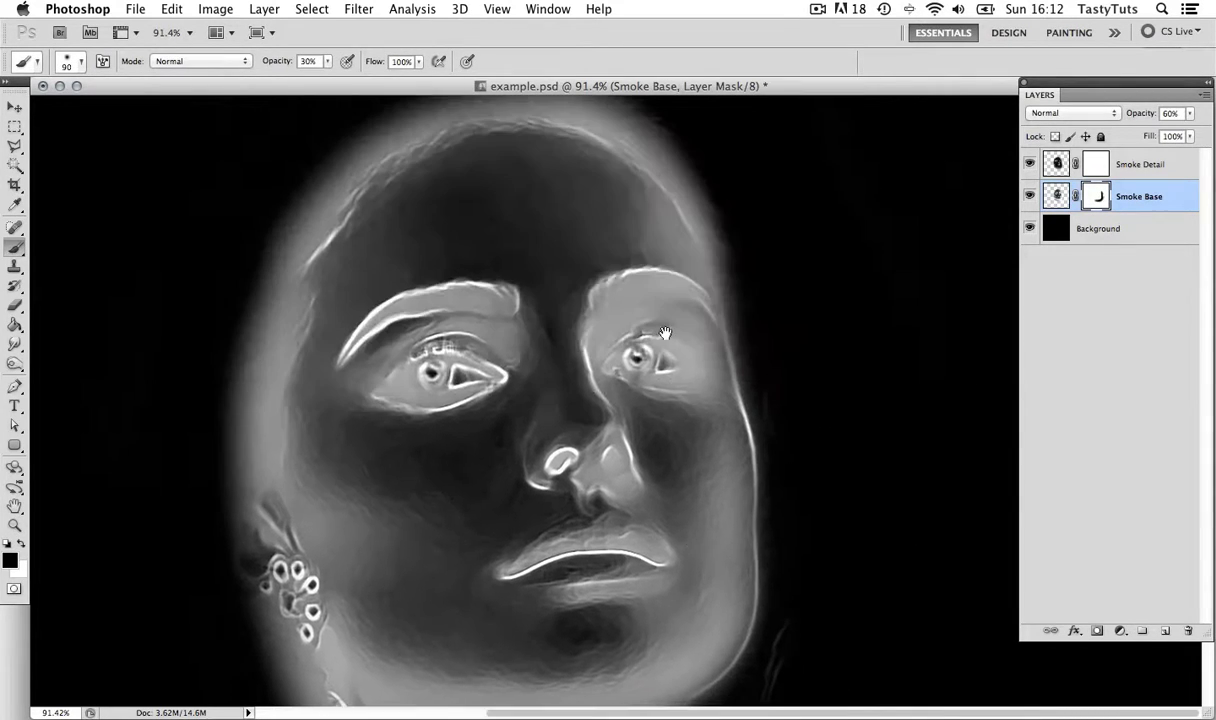
mouse_move(727, 246)
mouse_down()
mouse_move(364, 196)
mouse_move(575, 159)
mouse_move(632, 185)
mouse_move(589, 149)
mouse_move(730, 280)
mouse_up()
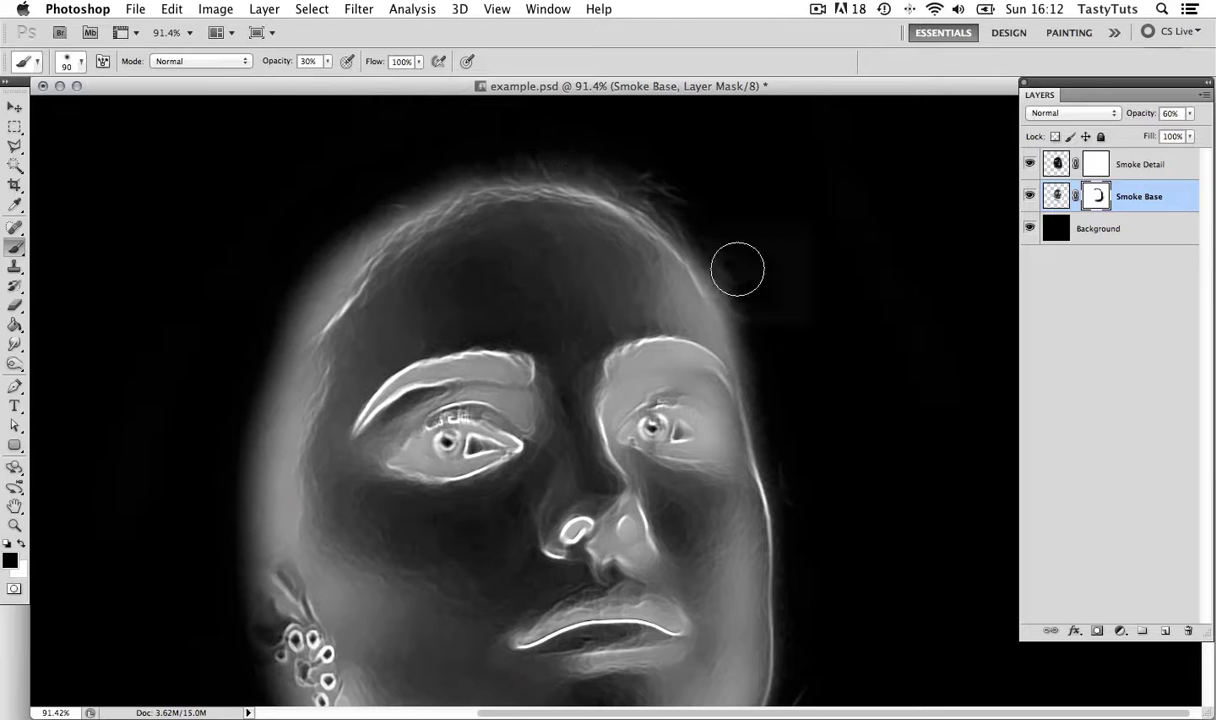
- Mask the remaining Smoke Base glow down the left side of the head and under the jaw, enlarging the brush
scroll(391, 252, left, 4)
mouse_move(392, 252)
mouse_down()
mouse_move(440, 216)
mouse_move(366, 508)
mouse_move(354, 400)
mouse_up()
scroll(307, 358, down, 5)
key(bracketright)
key(bracketright)
key(bracketright)
mouse_move(366, 508)
mouse_down()
mouse_move(358, 446)
mouse_move(442, 597)
mouse_move(746, 603)
mouse_move(829, 542)
mouse_move(668, 470)
mouse_up()
key(bracketright)
key(bracketright)
key(bracketright)
key(z)
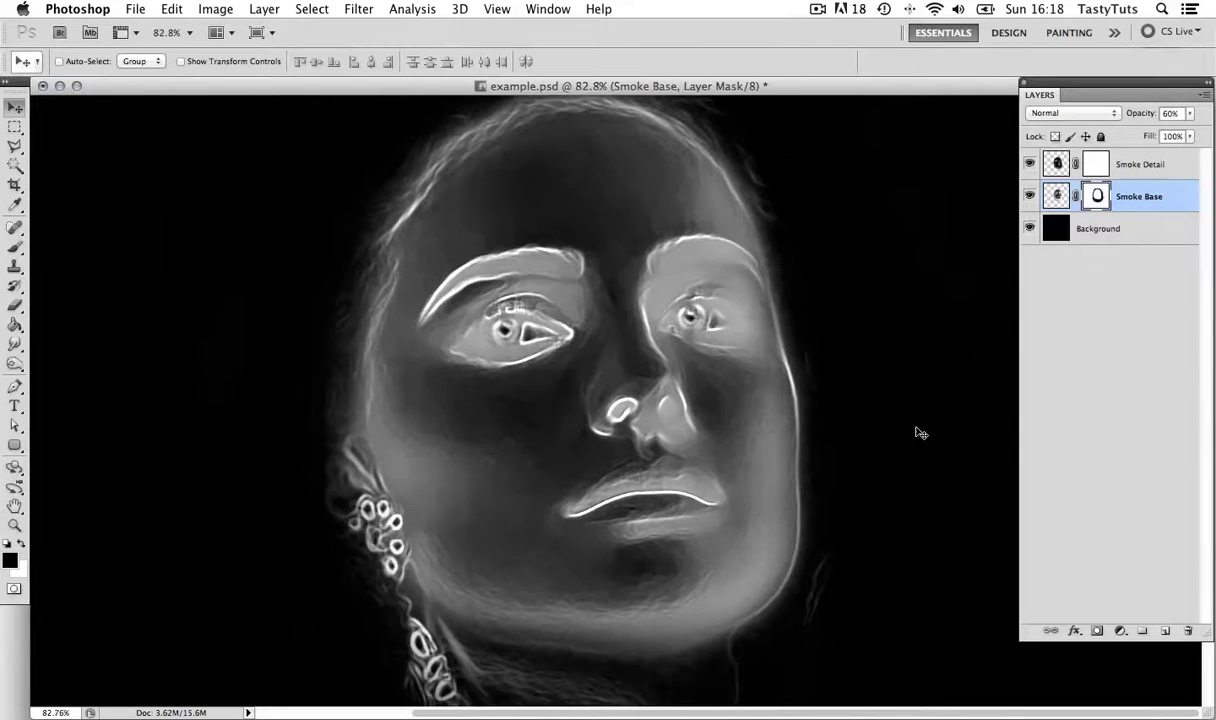
- On the Smoke Detail mask, paint with the 150 px black brush to fade the earring and the jaw and neck edges
click(1094, 168)
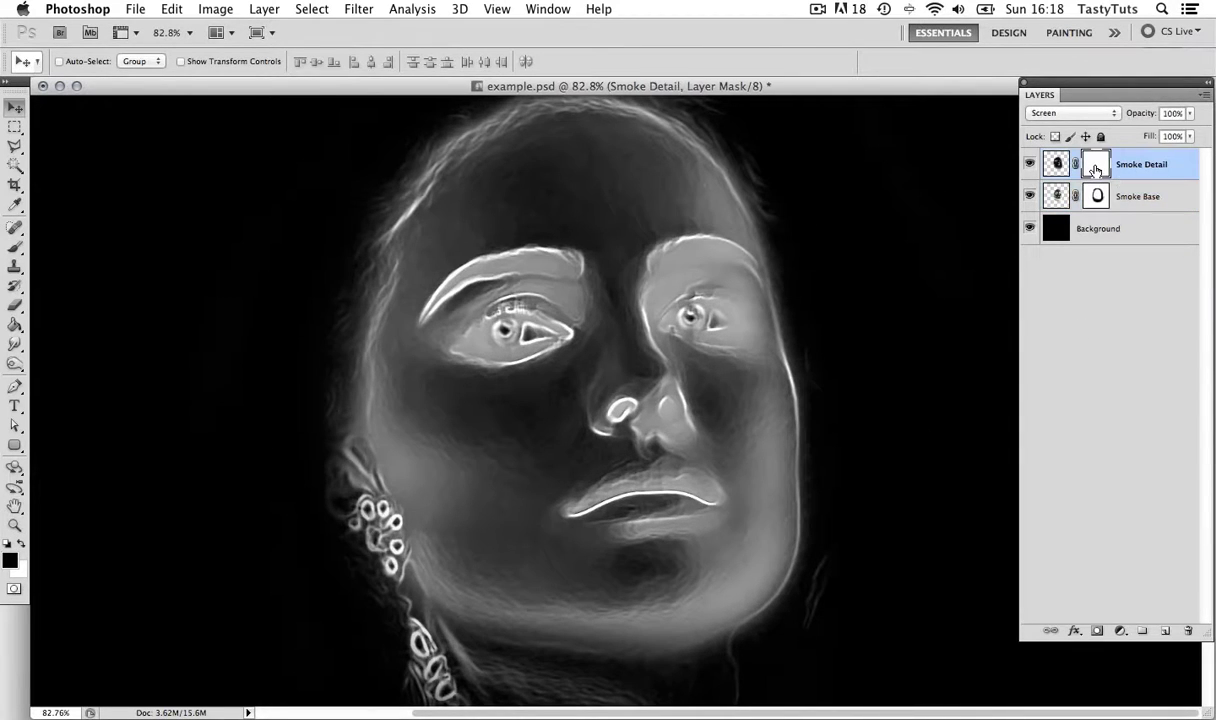
key(b)
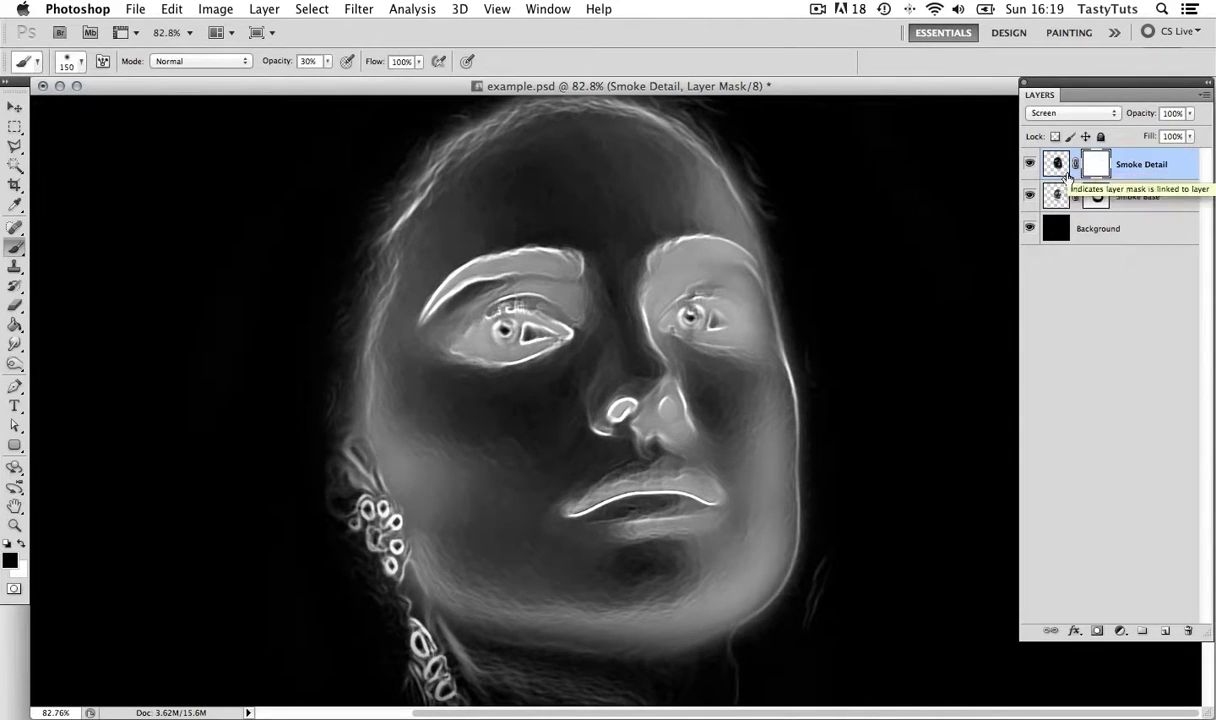
drag(462, 575, 478, 415)
mouse_move(430, 460)
mouse_down()
mouse_move(434, 543)
mouse_move(434, 497)
mouse_move(446, 541)
mouse_move(421, 497)
mouse_move(388, 354)
mouse_move(361, 320)
mouse_move(407, 462)
mouse_move(466, 557)
mouse_move(410, 456)
mouse_move(388, 350)
mouse_move(438, 481)
mouse_up()
mouse_move(757, 529)
mouse_down()
mouse_move(704, 552)
mouse_move(492, 532)
mouse_move(725, 575)
mouse_up()
- Fade the Smoke Detail layer's stray edges around the forehead, temples and right side of the face on its mask
scroll(830, 420, up, 5)
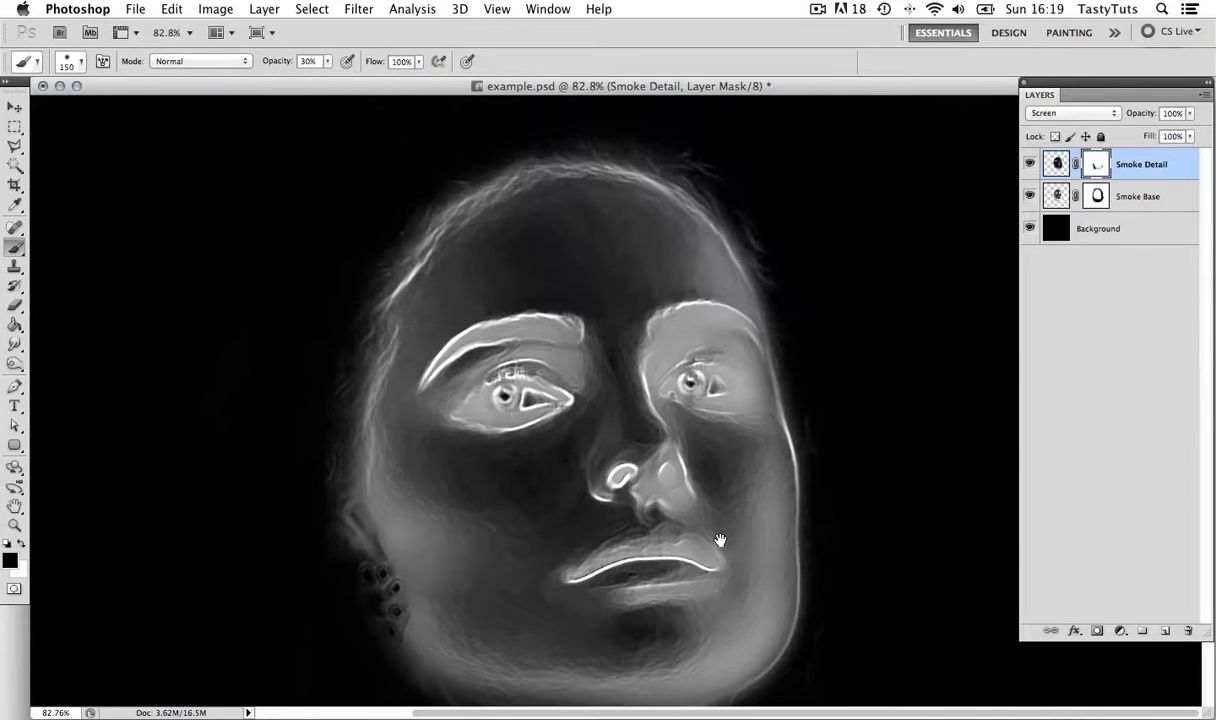
mouse_move(416, 213)
mouse_down()
mouse_move(328, 335)
mouse_move(331, 383)
mouse_up()
drag(692, 164, 774, 249)
mouse_move(850, 426)
mouse_down()
mouse_move(863, 434)
mouse_move(866, 394)
mouse_move(811, 418)
mouse_move(888, 345)
mouse_move(888, 355)
mouse_up()
key(z)
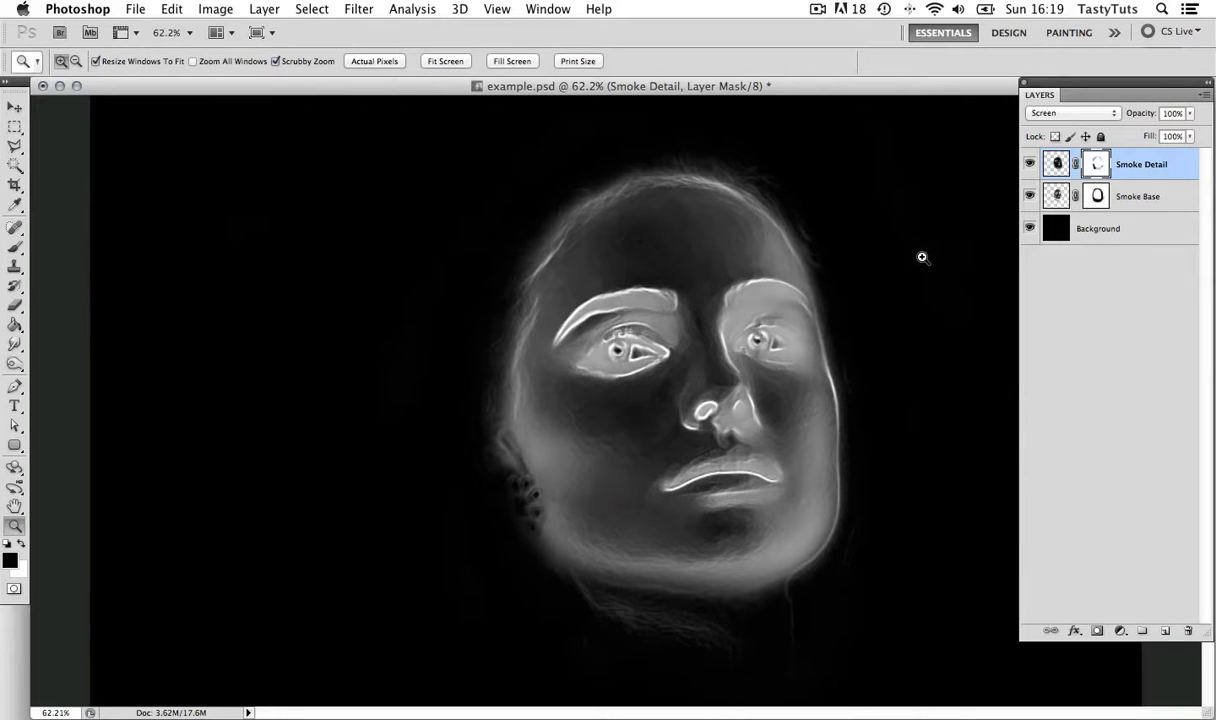
drag(850, 318, 774, 335)
- Select both the Smoke Detail and Smoke Base layers and move the face down and slightly right on the canvas
shift+click(1145, 198)
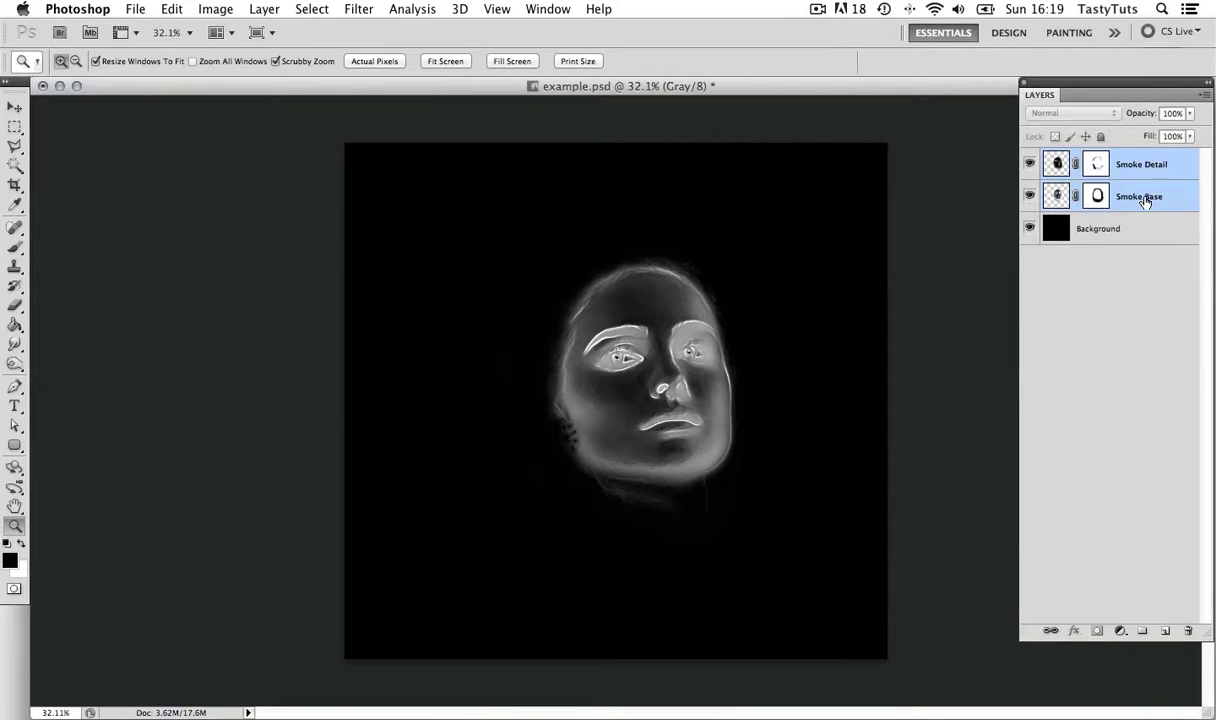
click(1180, 170)
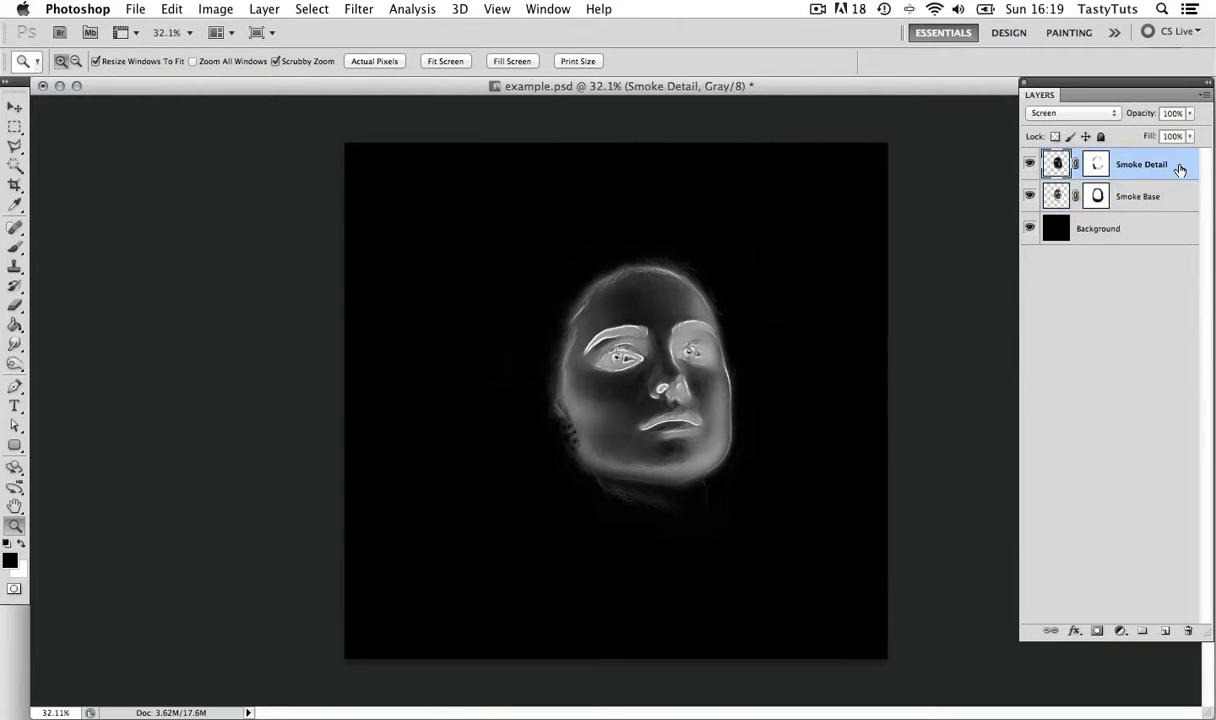
shift+click(1178, 196)
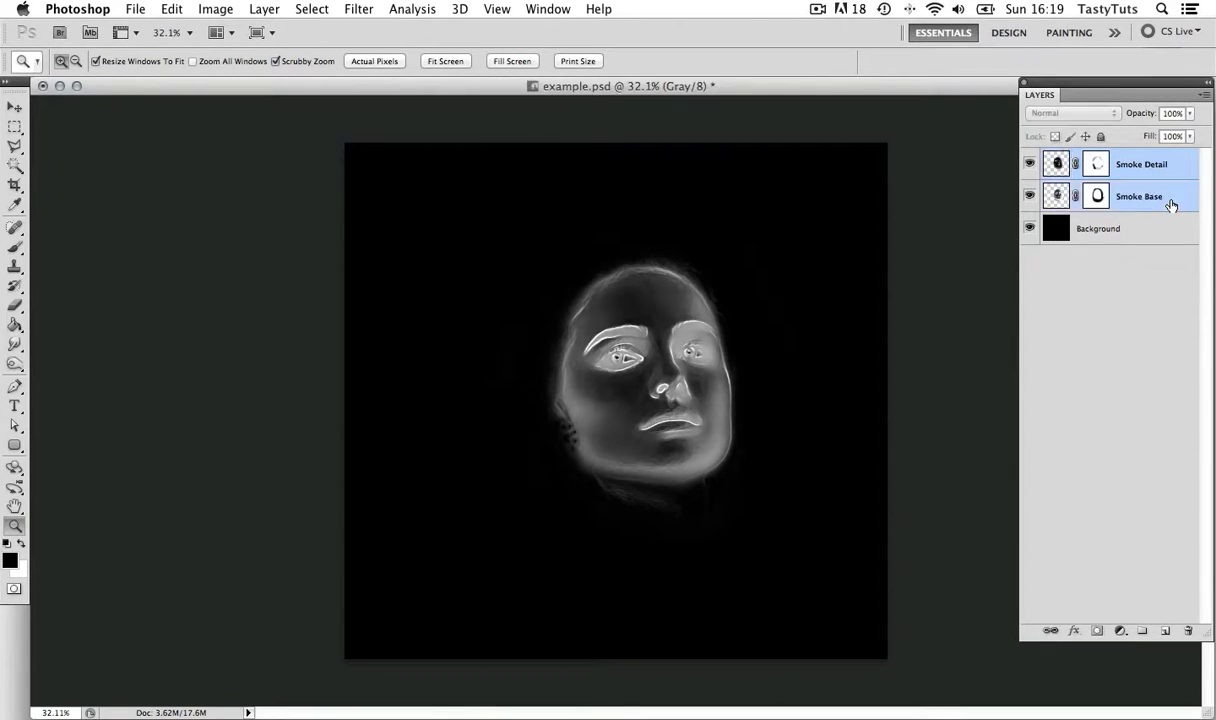
key(v)
drag(667, 290, 733, 411)
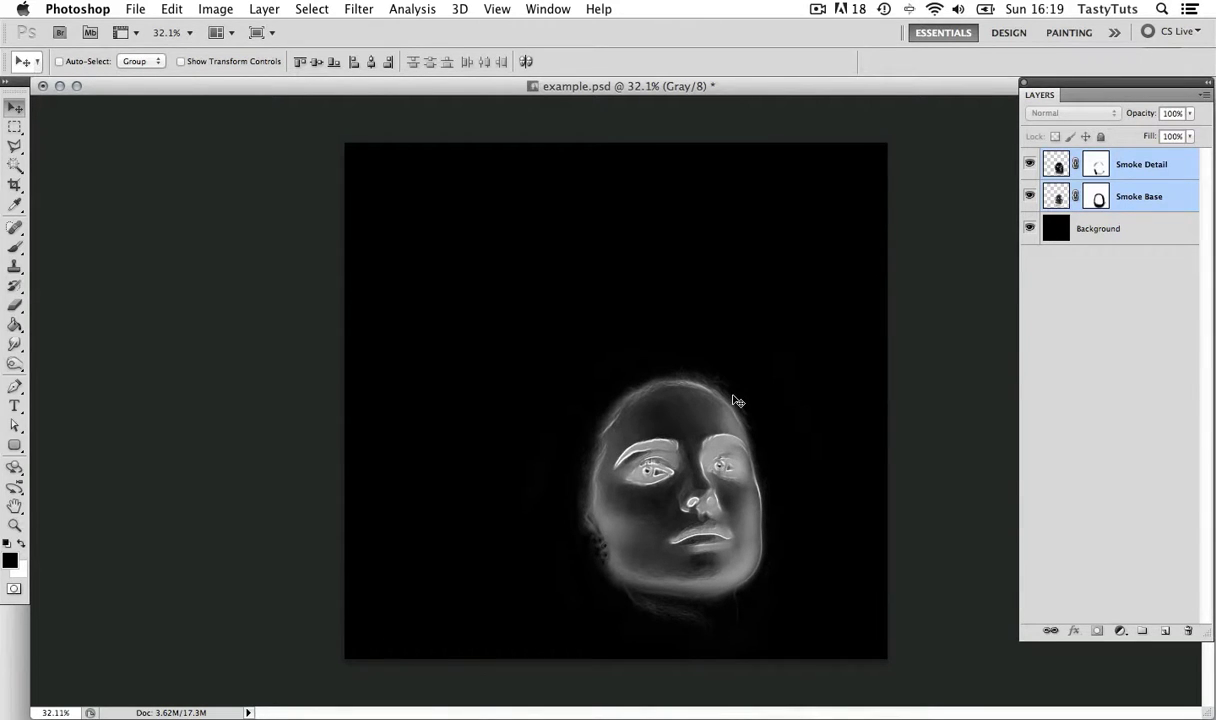
key(z)
drag(727, 397, 752, 401)
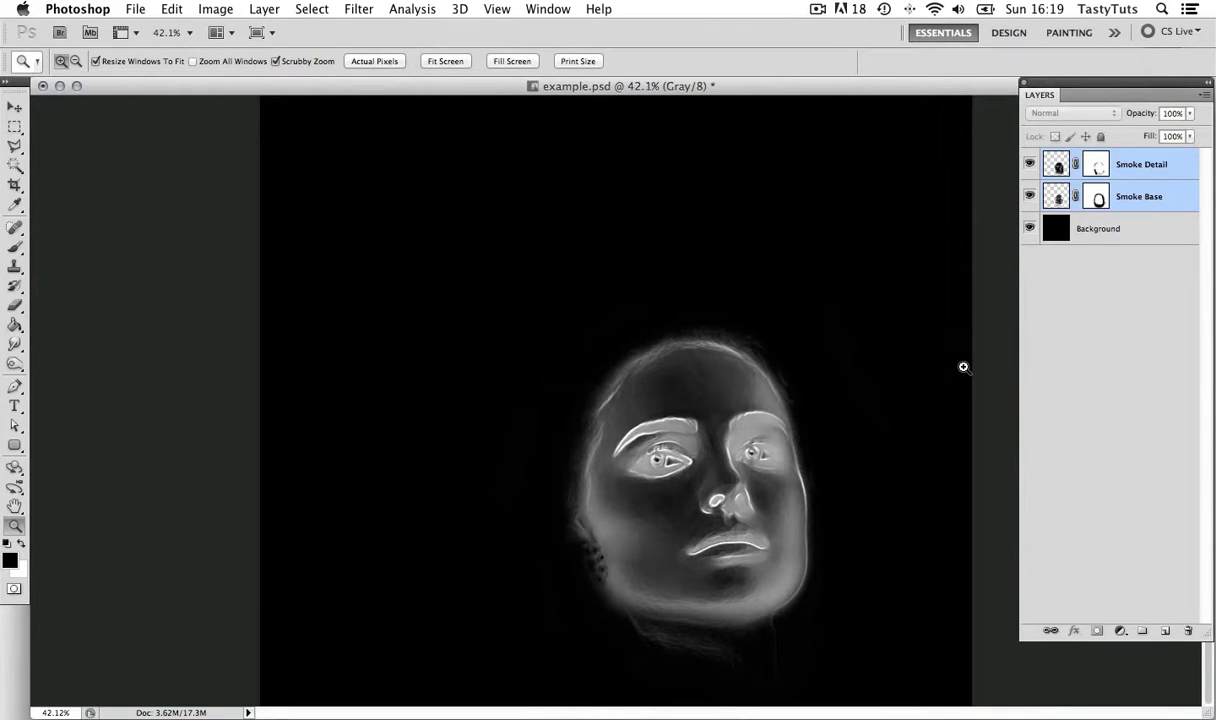
key(v)
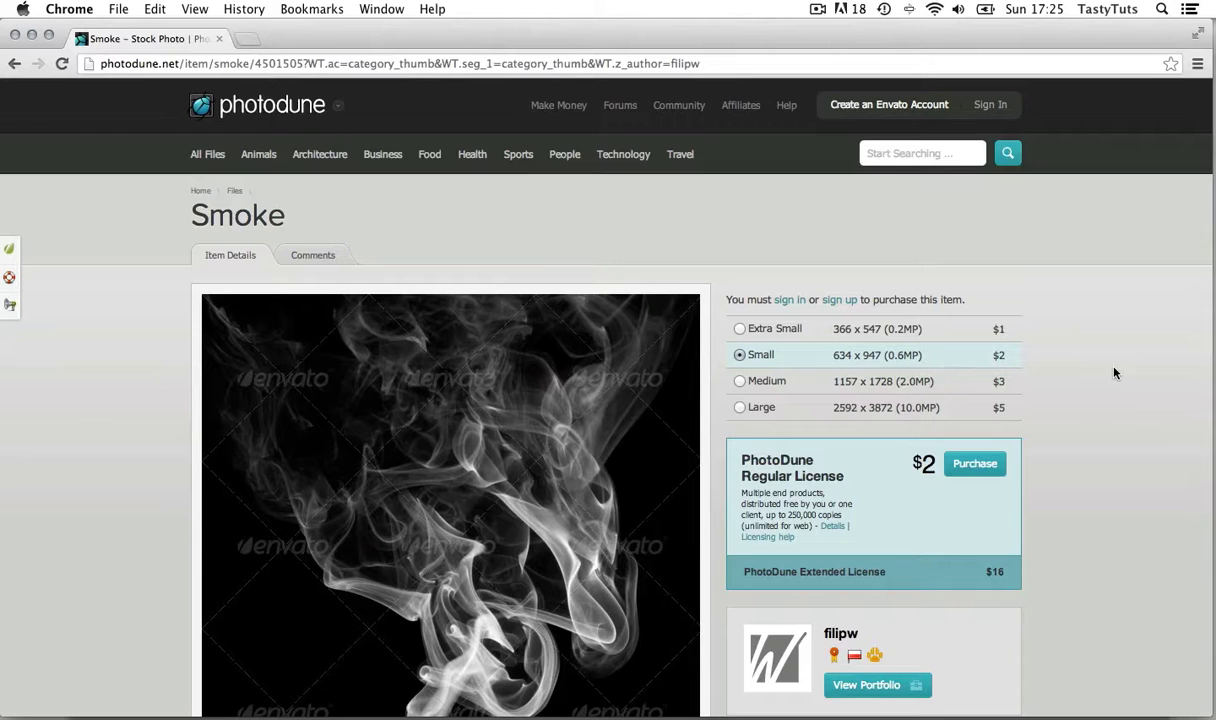
- Look over the Smoke stock photo on its PhotoDune item page in Chrome
scroll(1115, 373, down, 5)
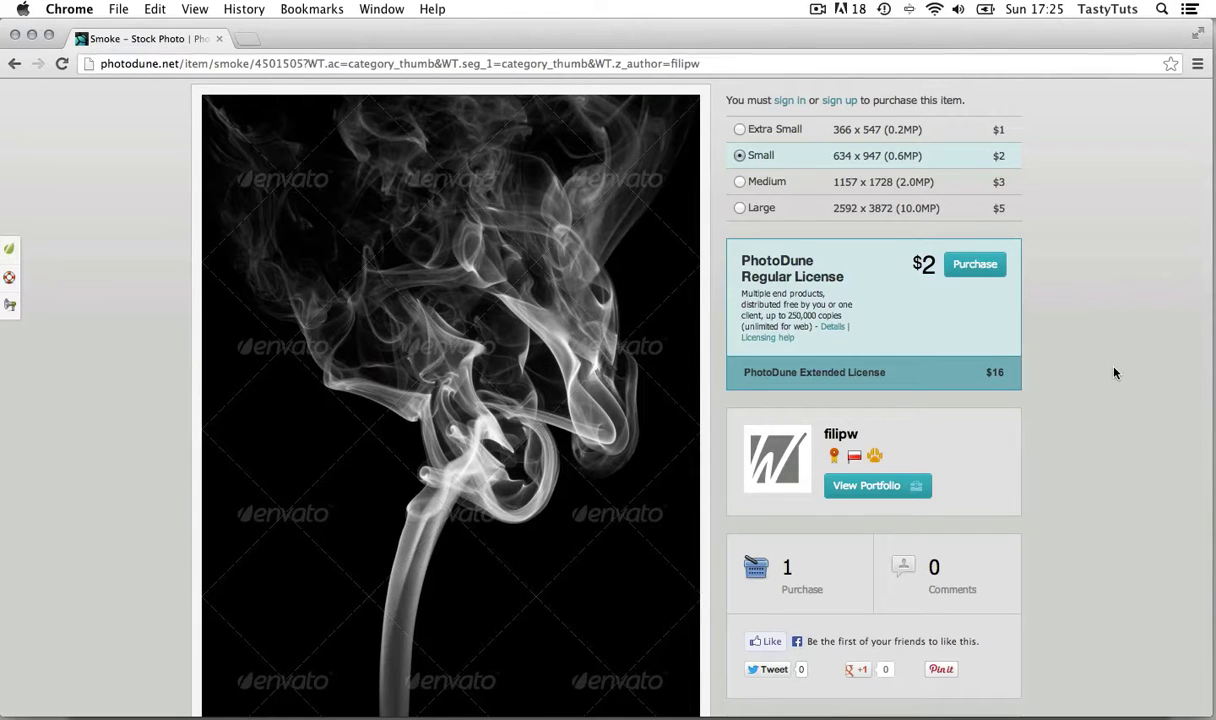
scroll(1115, 373, up, 5)
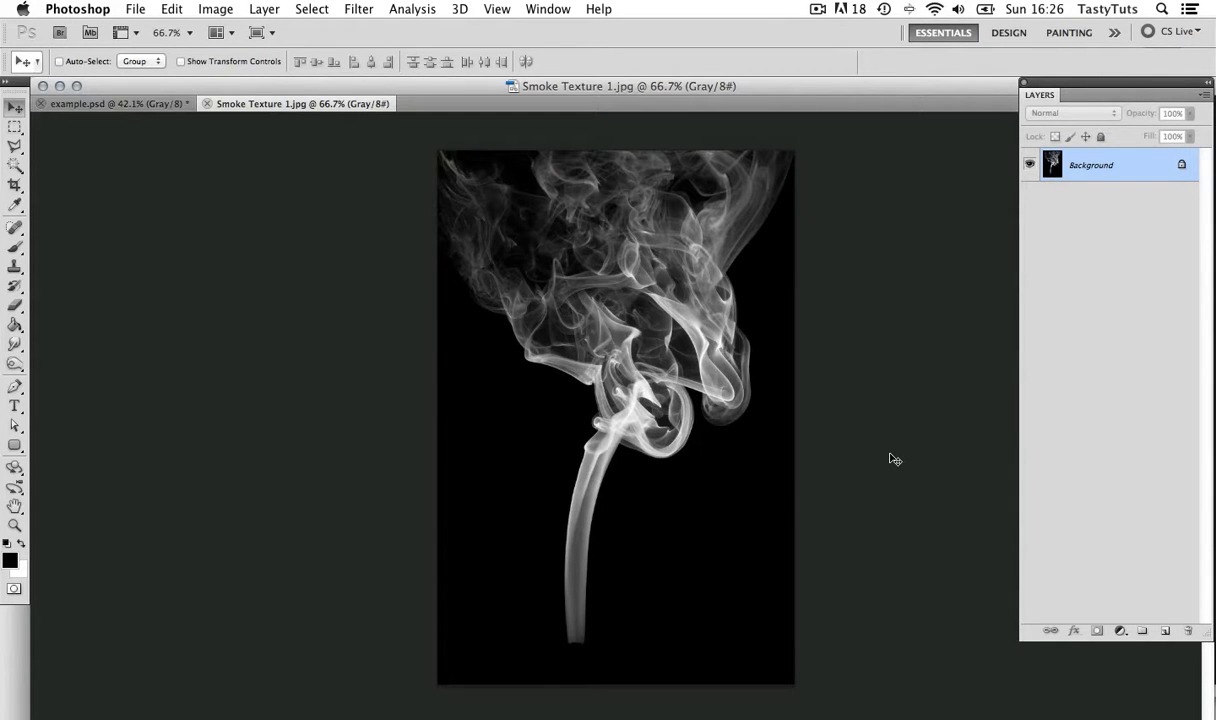
- In Photoshop, copy the upper smoke area of Smoke Texture 1.jpg into example.psd as a new layer in Screen blending mode
click(15, 127)
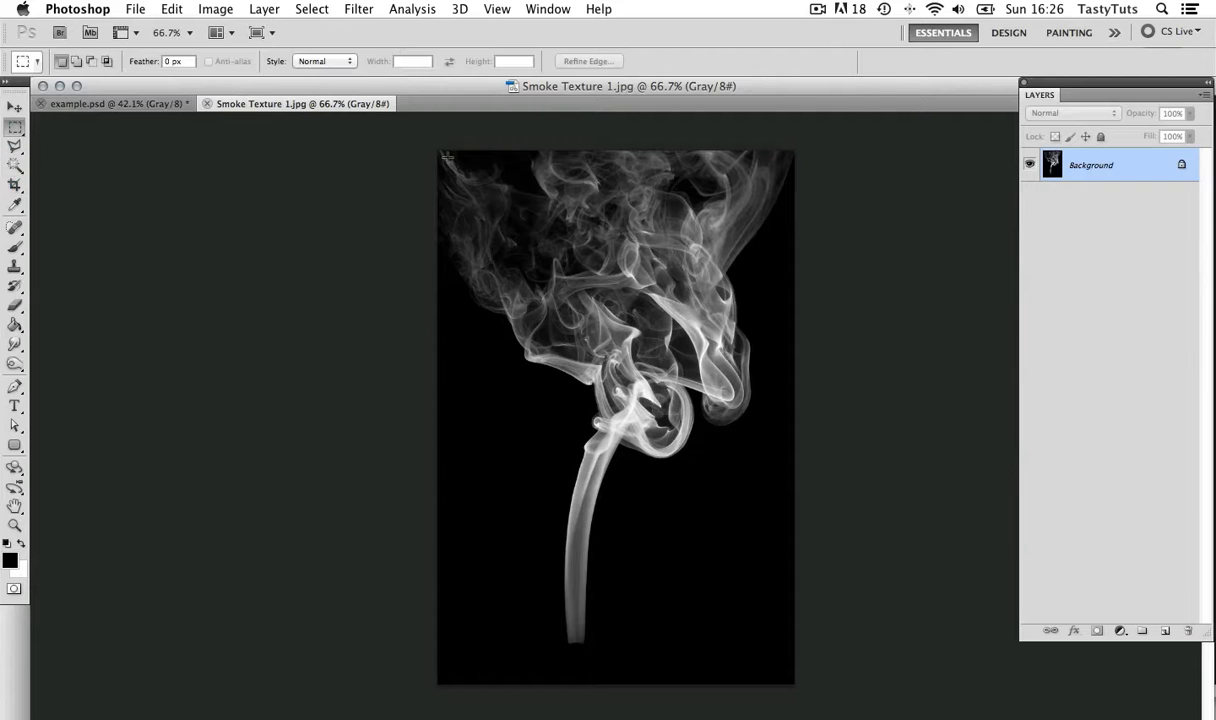
drag(632, 297, 850, 476)
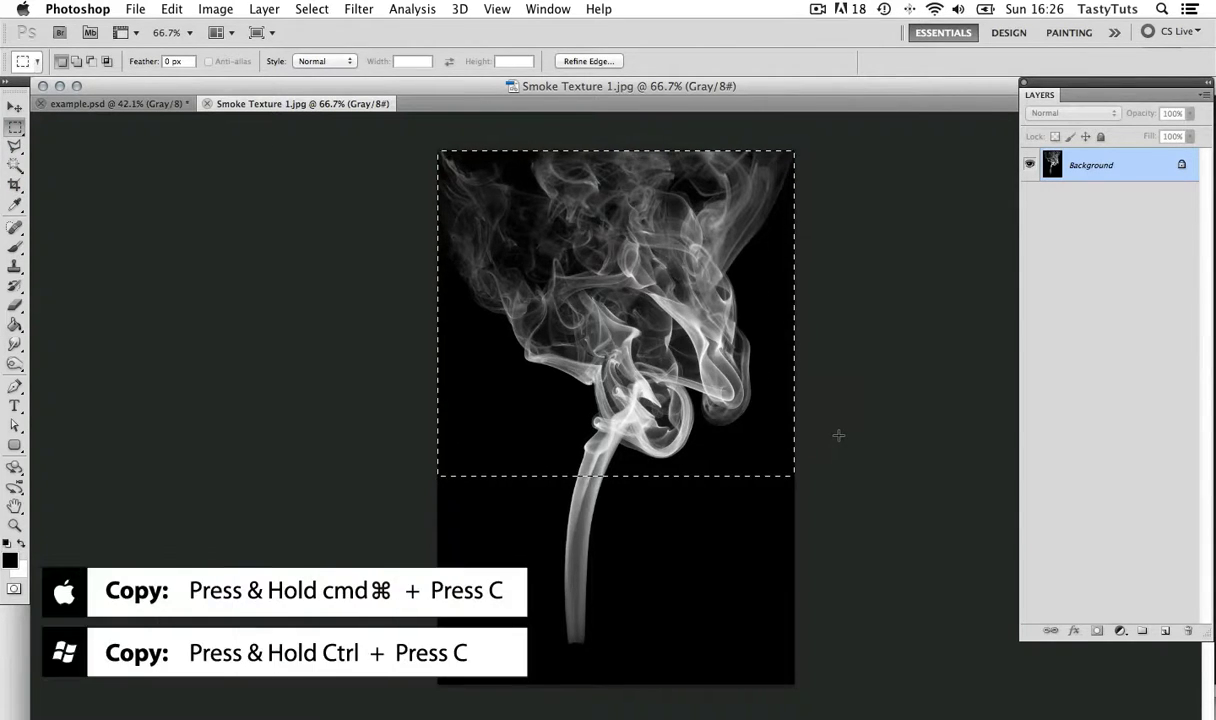
key(super+w)
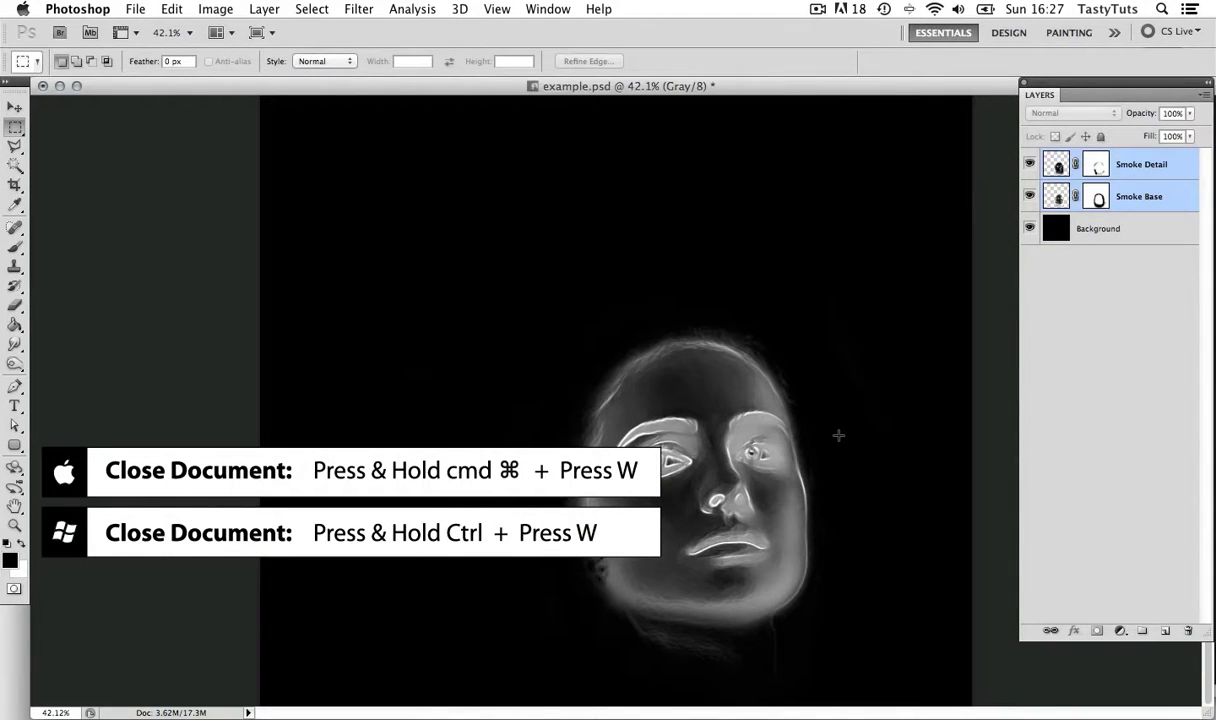
key(super+v)
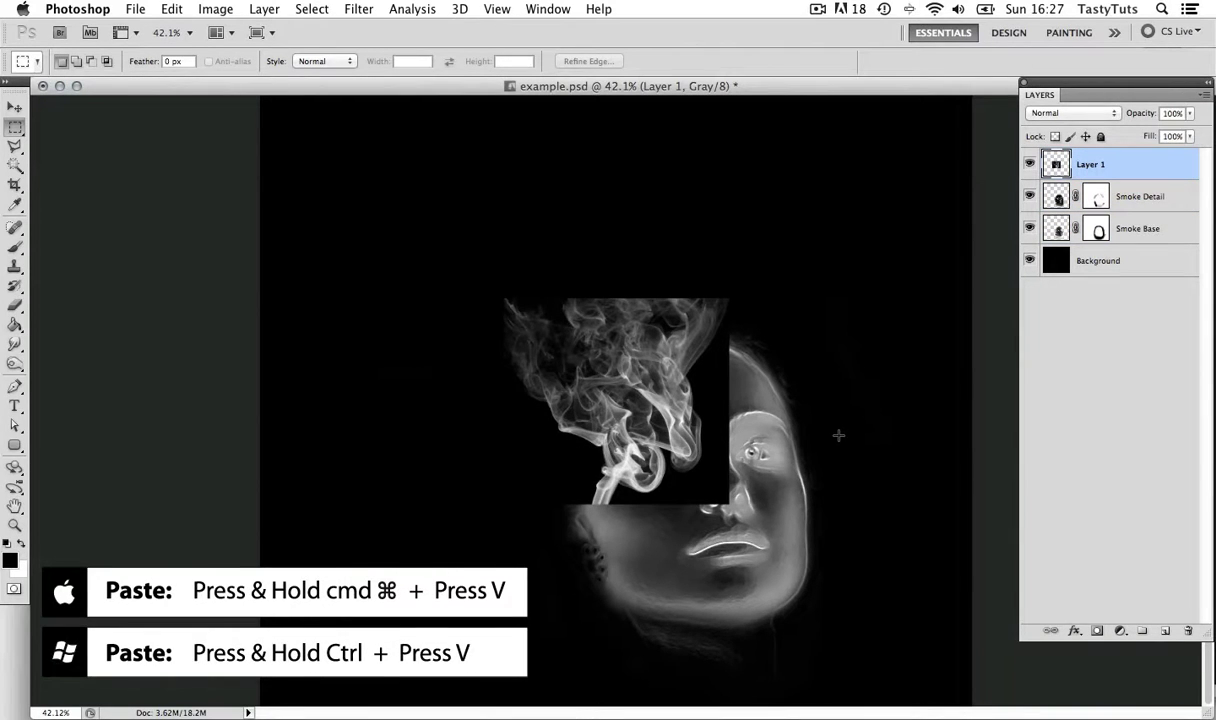
click(1077, 116)
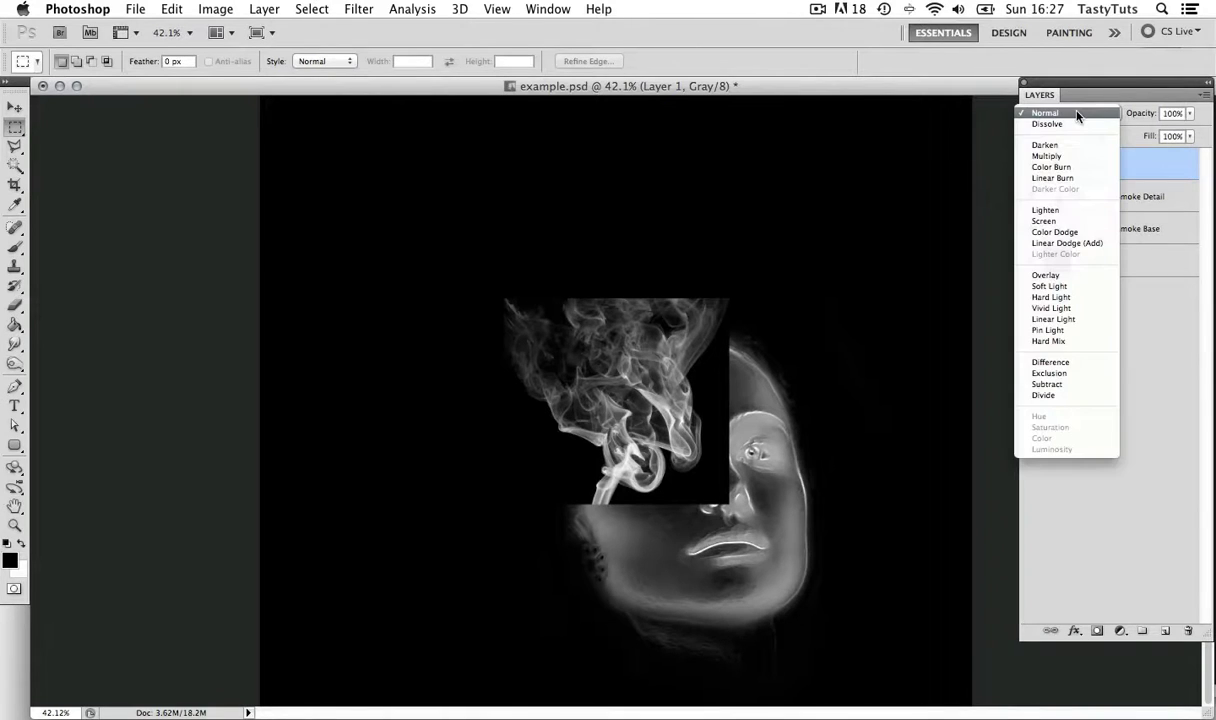
click(1093, 221)
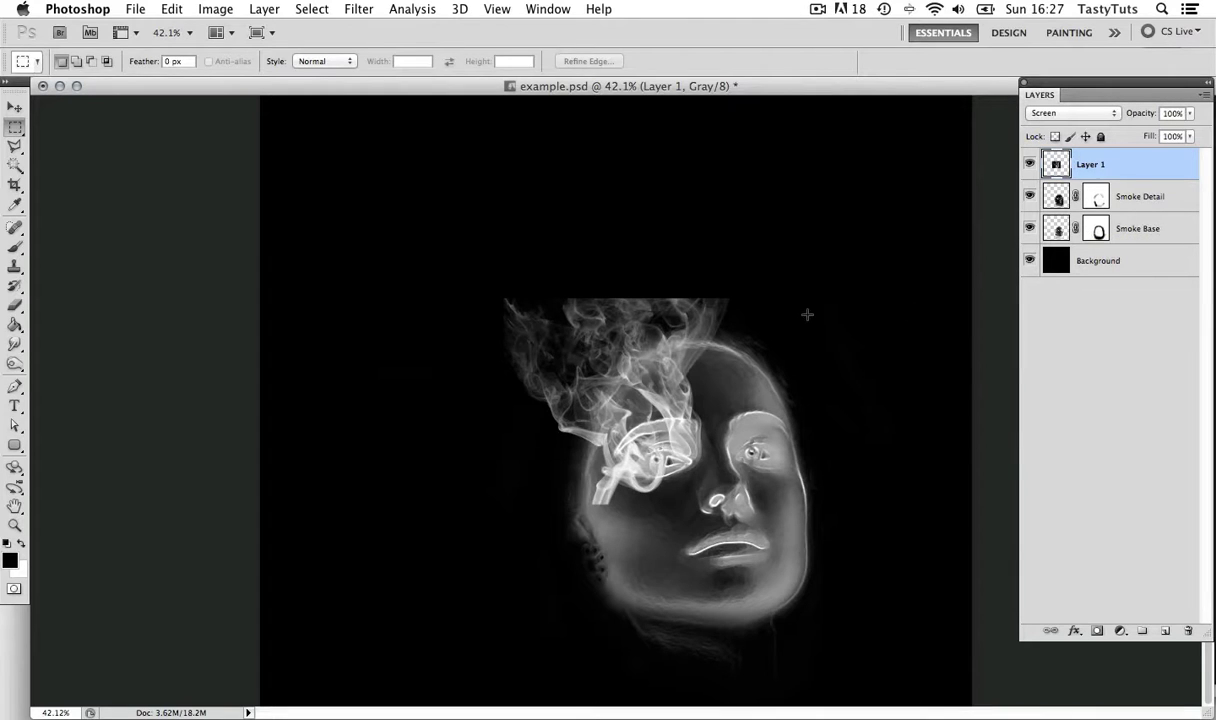
- Scale the pasted smoke layer proportionally from its centre to about 247% and shift it slightly up over the face
key(super+t)
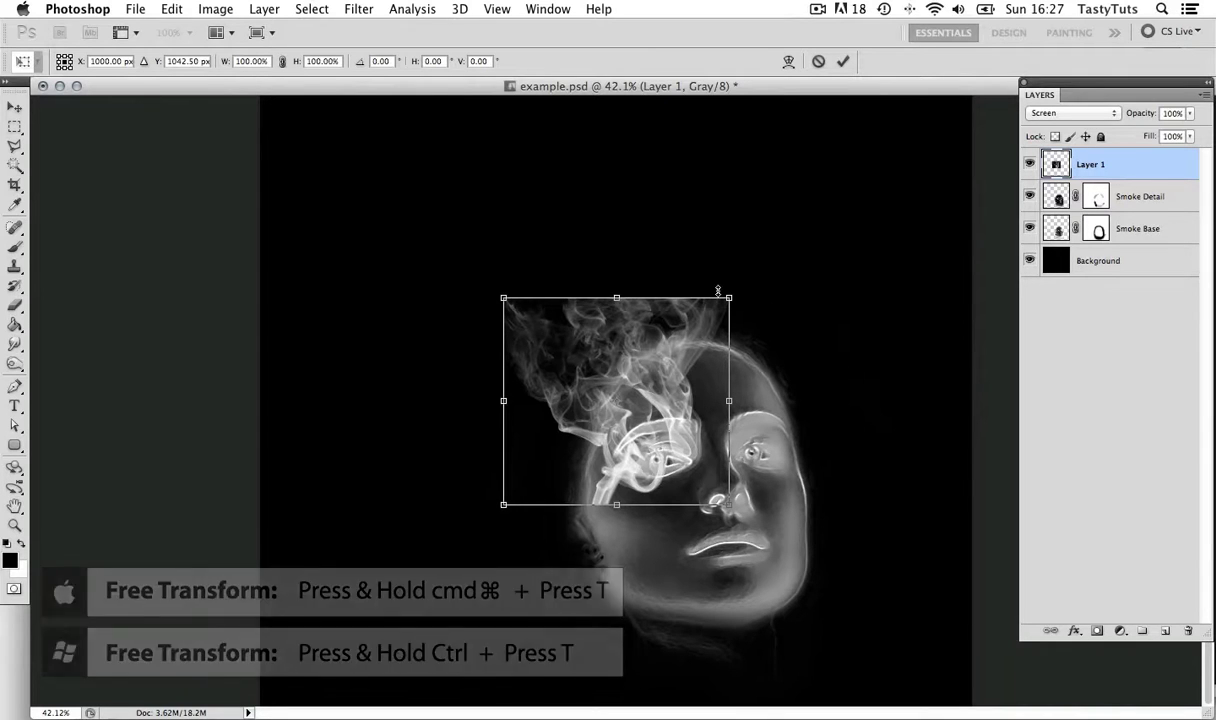
drag(731, 297, 929, 182)
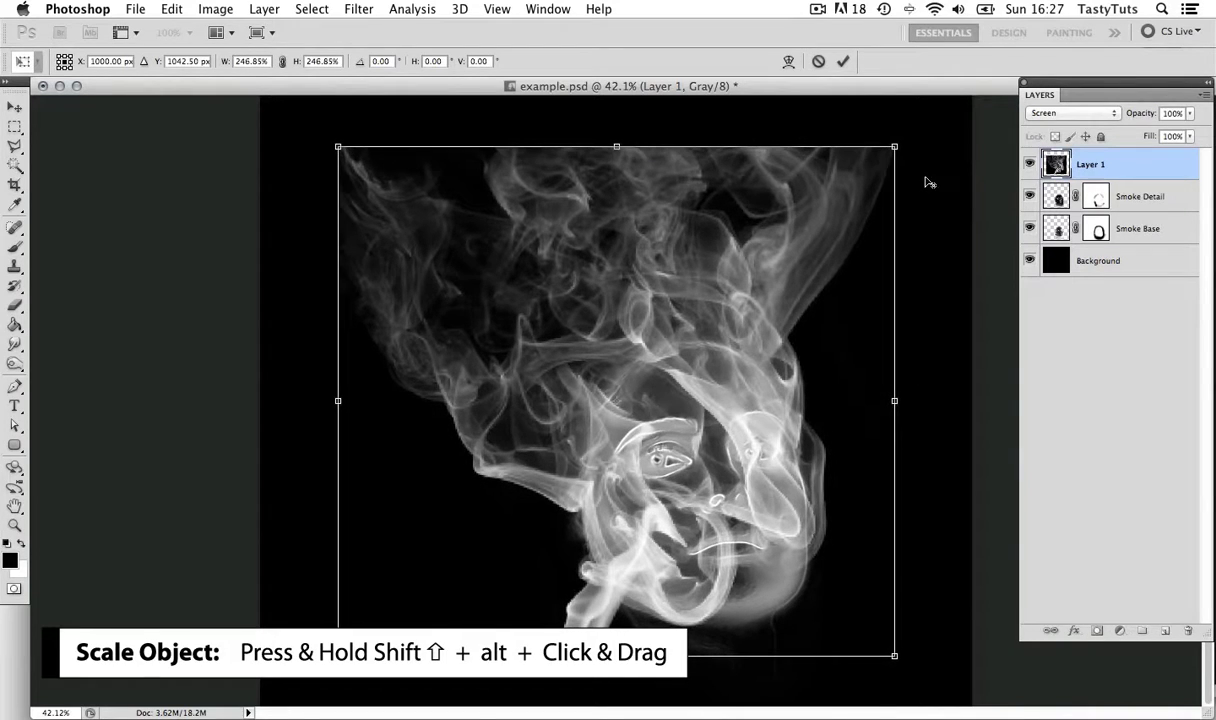
key(Return)
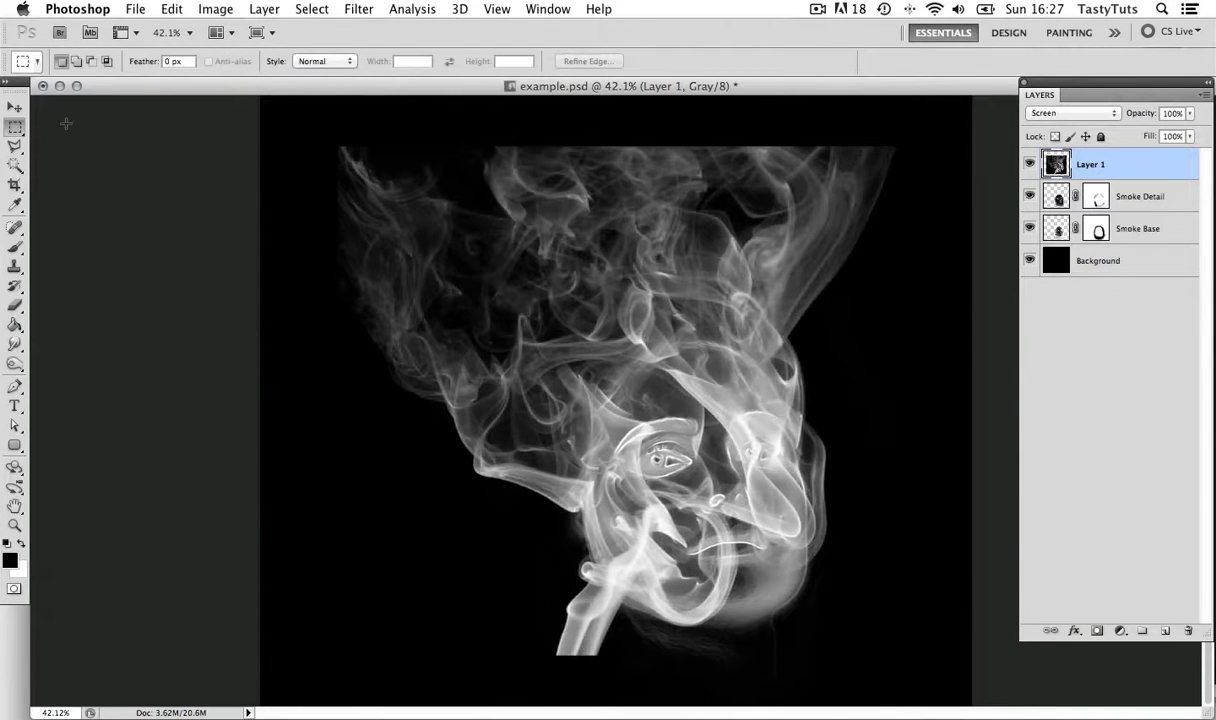
click(15, 106)
drag(681, 450, 716, 454)
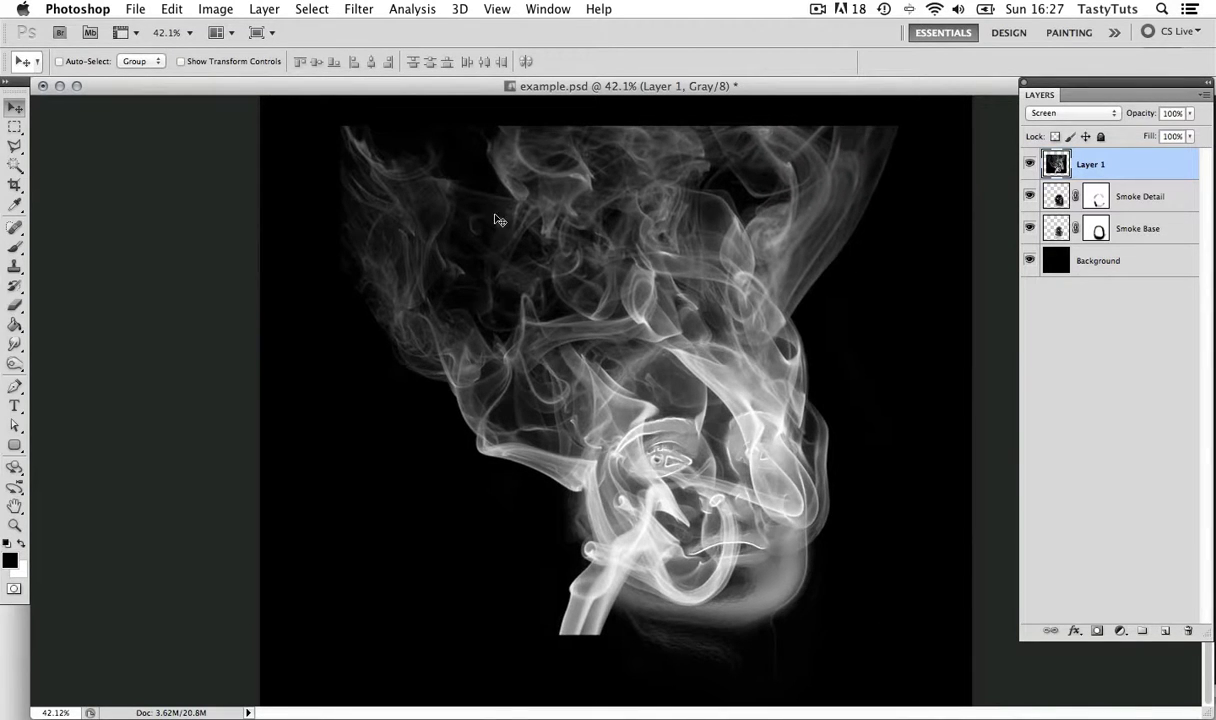
- Flip the Layer 1 smoke texture horizontally
click(172, 9)
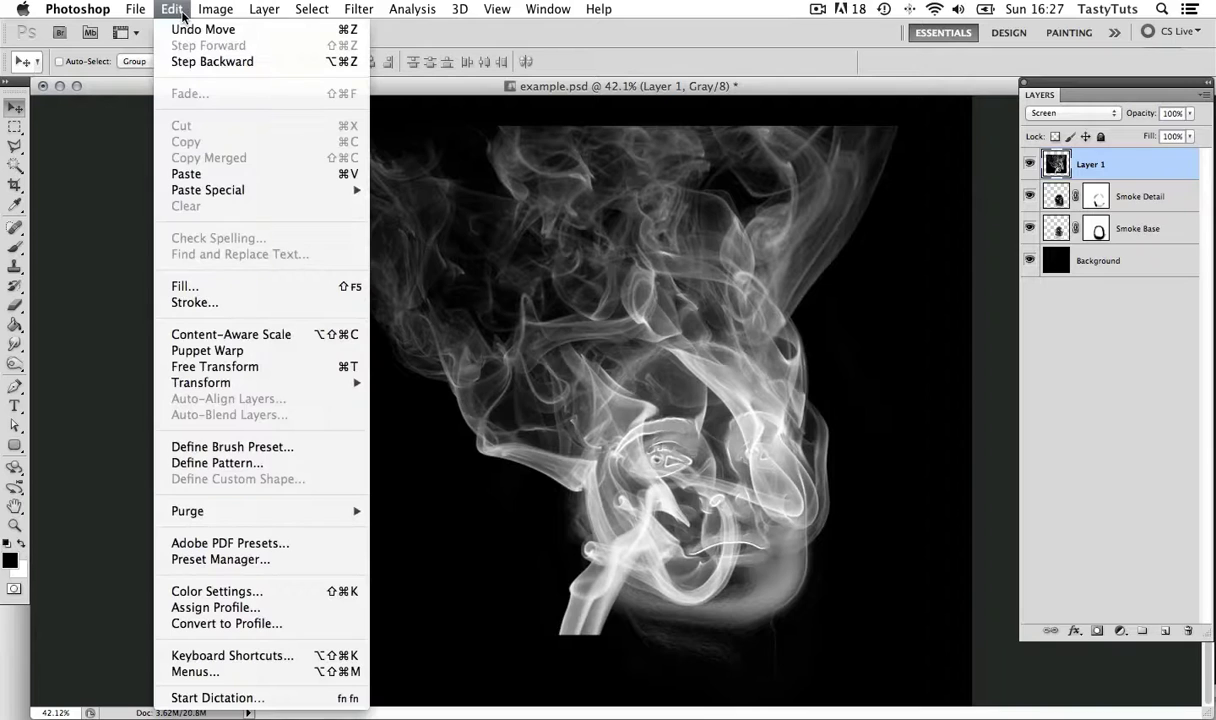
mouse_move(320, 382)
click(466, 594)
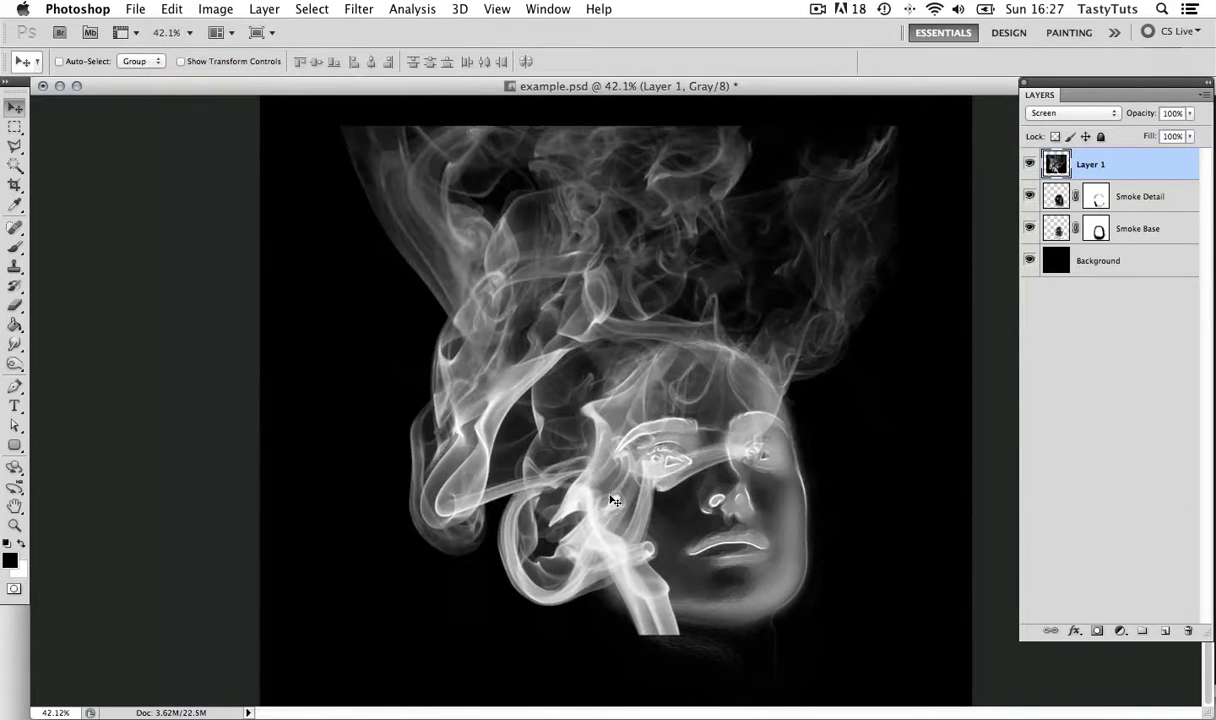
- Rotate the smoke layer to about -31.3°, scale it to about 95.72%, and place its stem against the left edge of the face
key(super+t)
drag(902, 126, 907, 118)
drag(947, 247, 865, 136)
drag(866, 241, 795, 242)
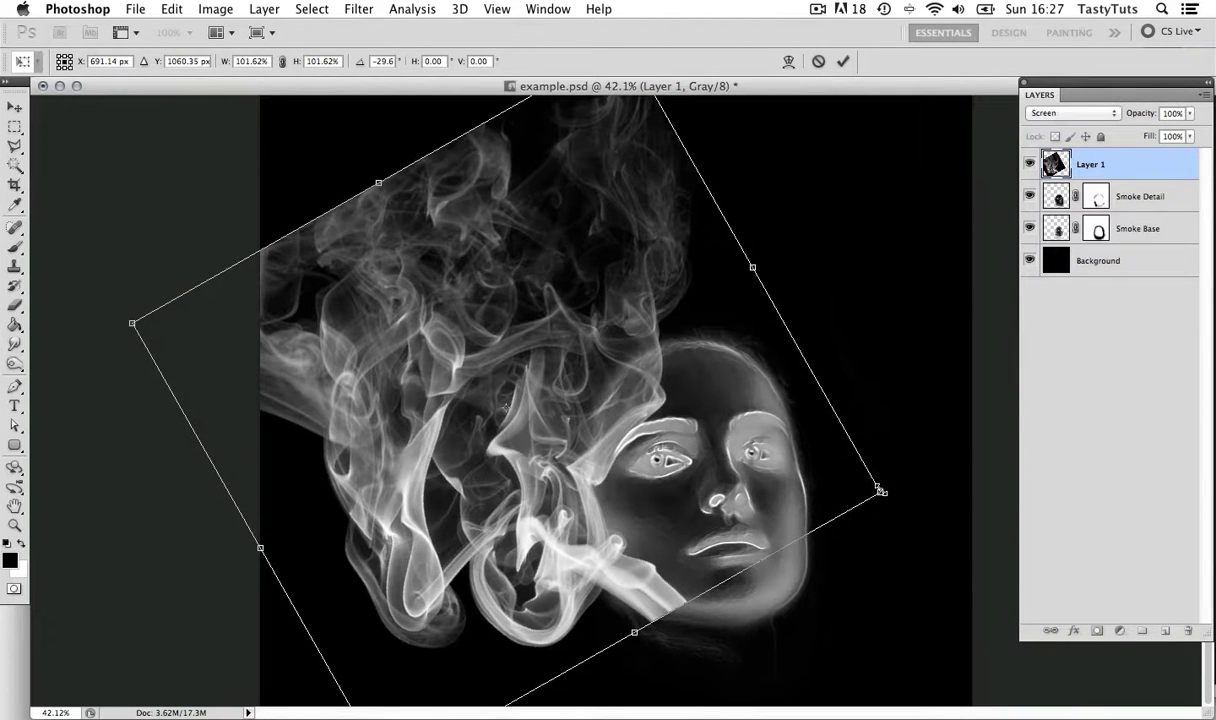
drag(880, 491, 836, 480)
mouse_move(558, 408)
mouse_down()
mouse_move(573, 428)
mouse_move(571, 413)
mouse_up()
drag(840, 452, 876, 449)
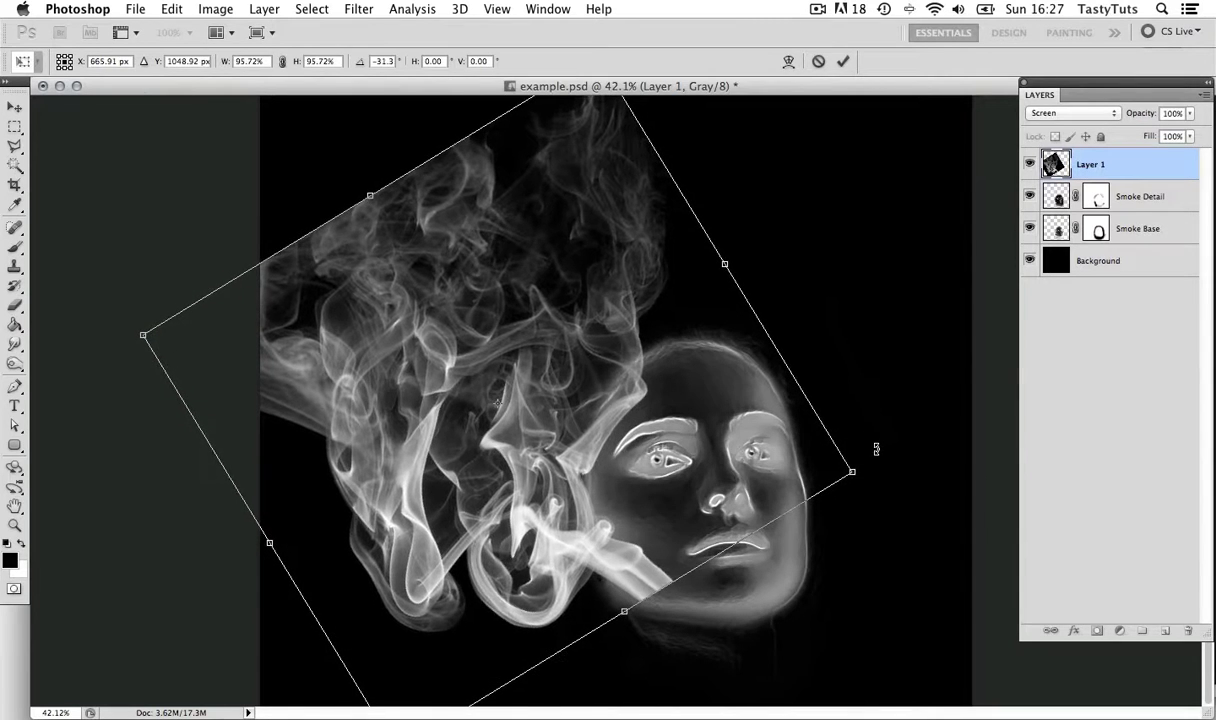
key(Return)
- Nudge the smoke layer slightly so its cut-off stem lines up with the cheek and jaw
key(z)
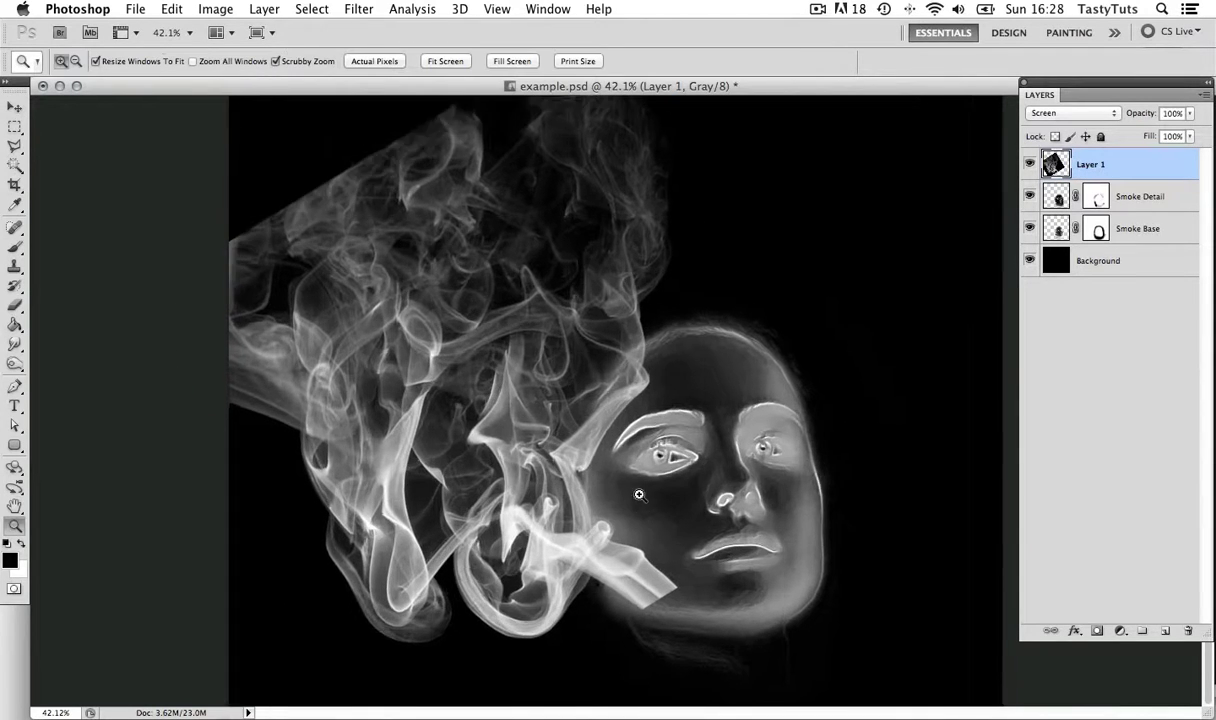
drag(639, 495, 671, 476)
drag(699, 583, 664, 482)
key(v)
drag(522, 406, 558, 440)
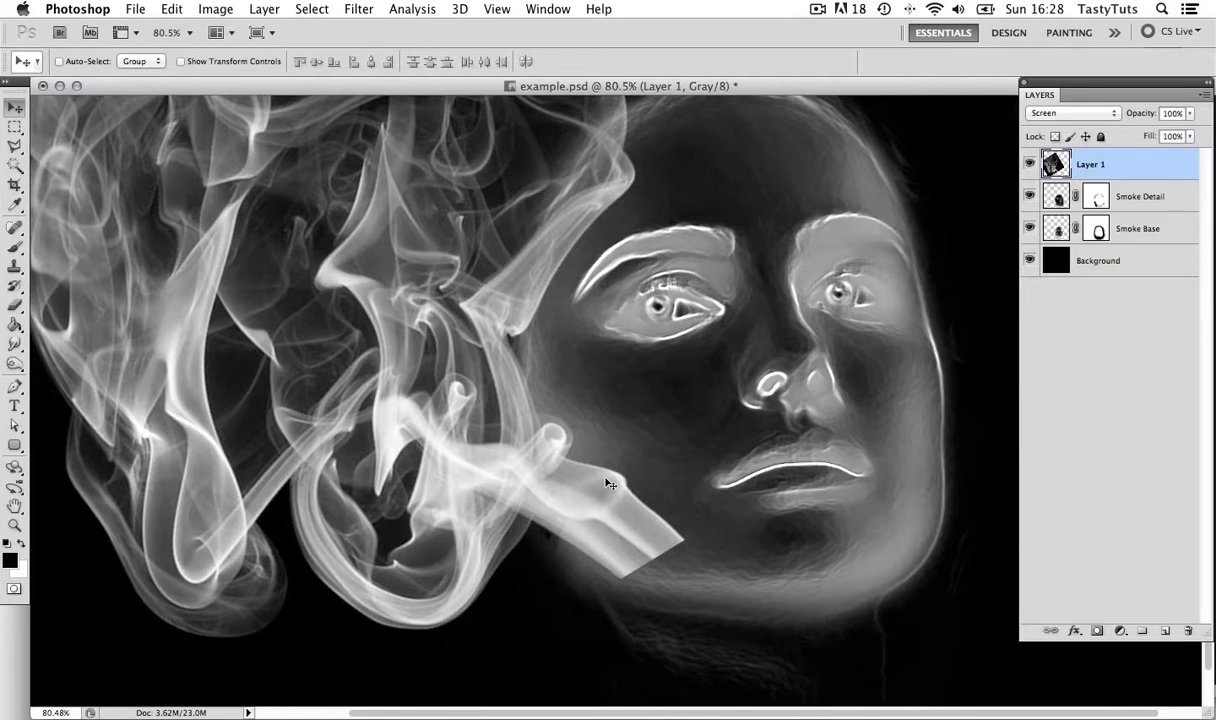
drag(497, 442, 497, 438)
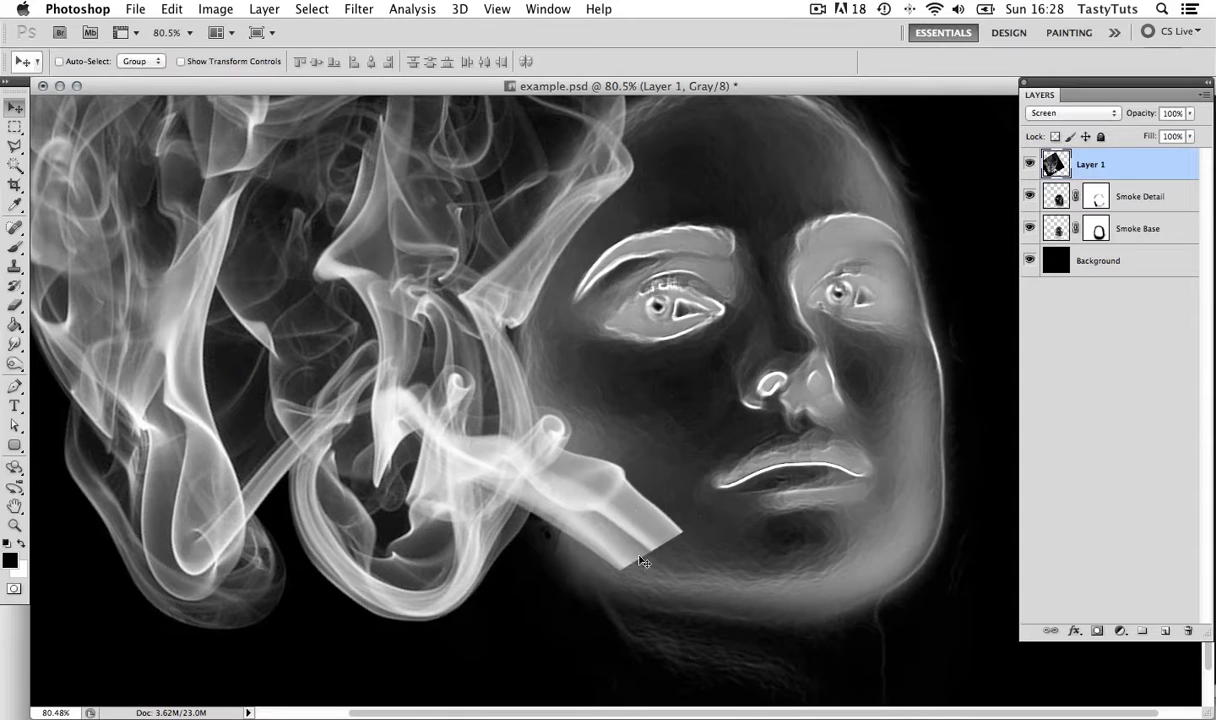
- With a soft round Smudge brush at 30% strength, enlarged up to 200 px, smear the cut-off smoke stem along the jawline
scroll(710, 570, down, 2)
scroll(710, 570, right, 3)
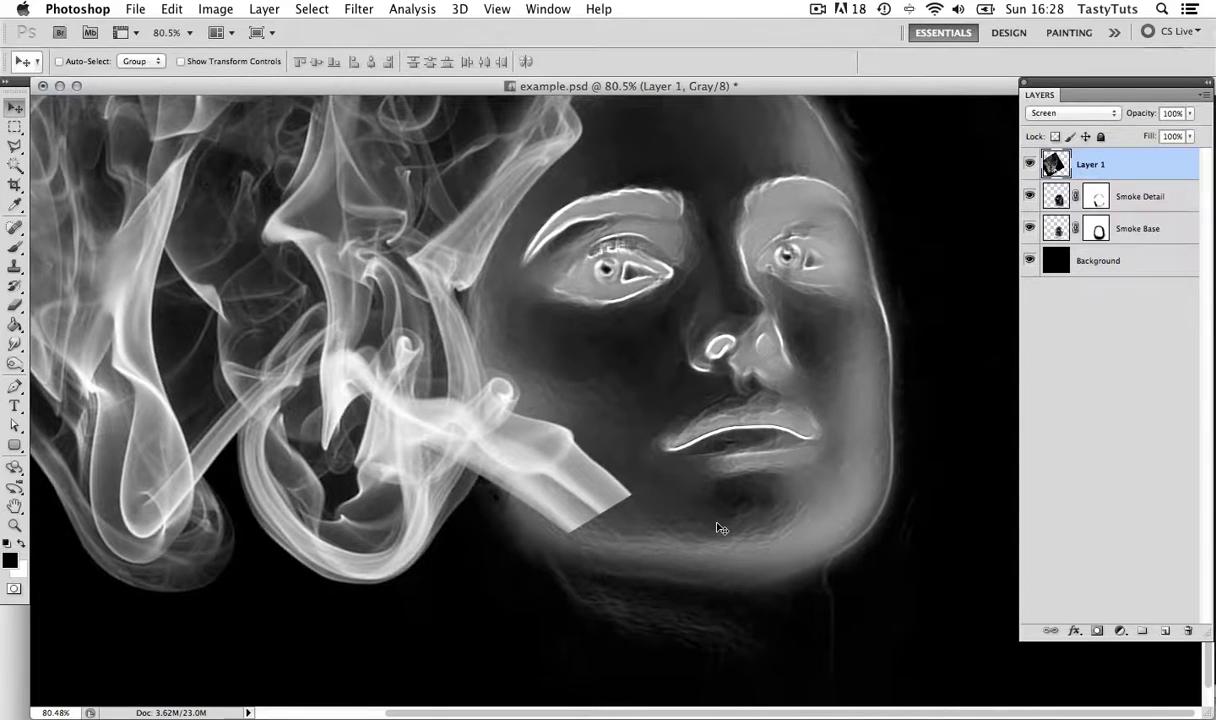
click(15, 344)
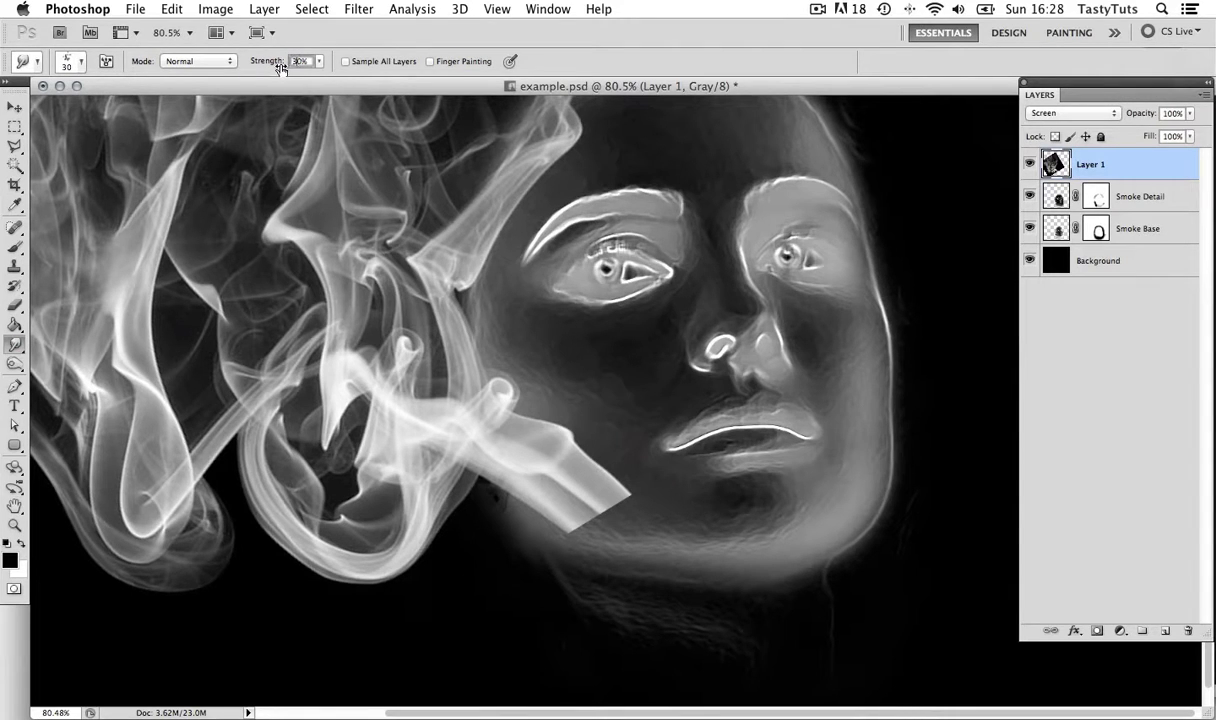
click(74, 60)
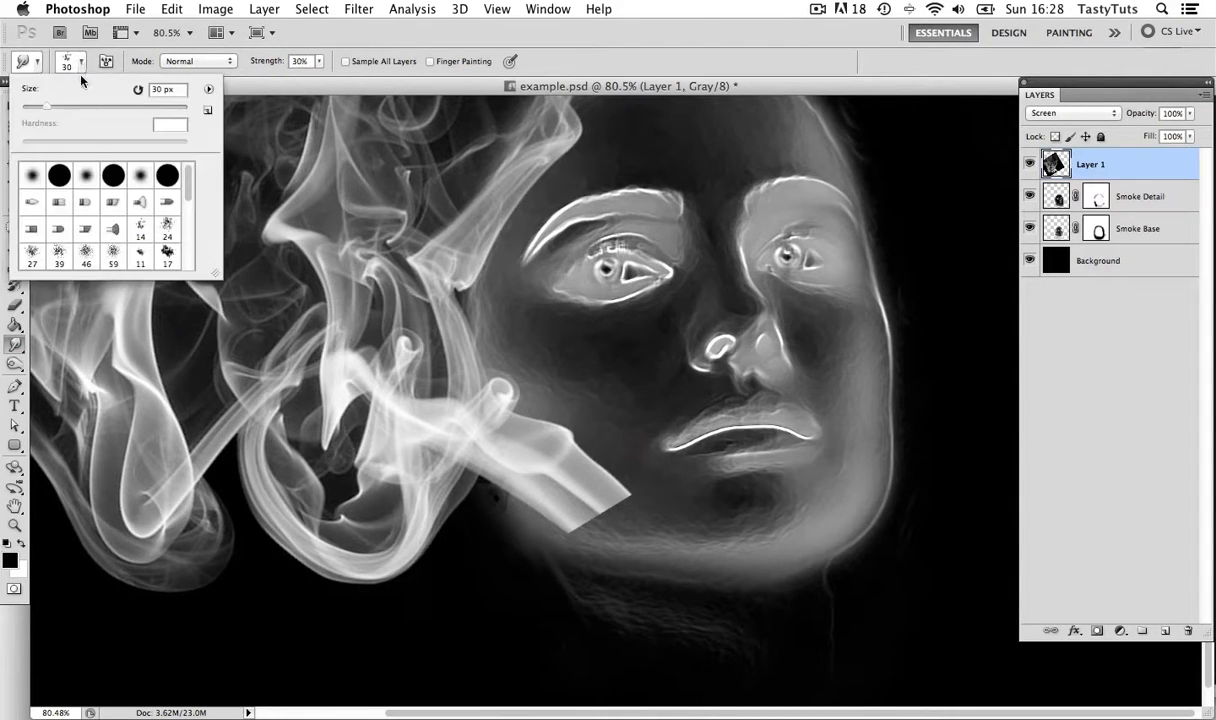
click(85, 176)
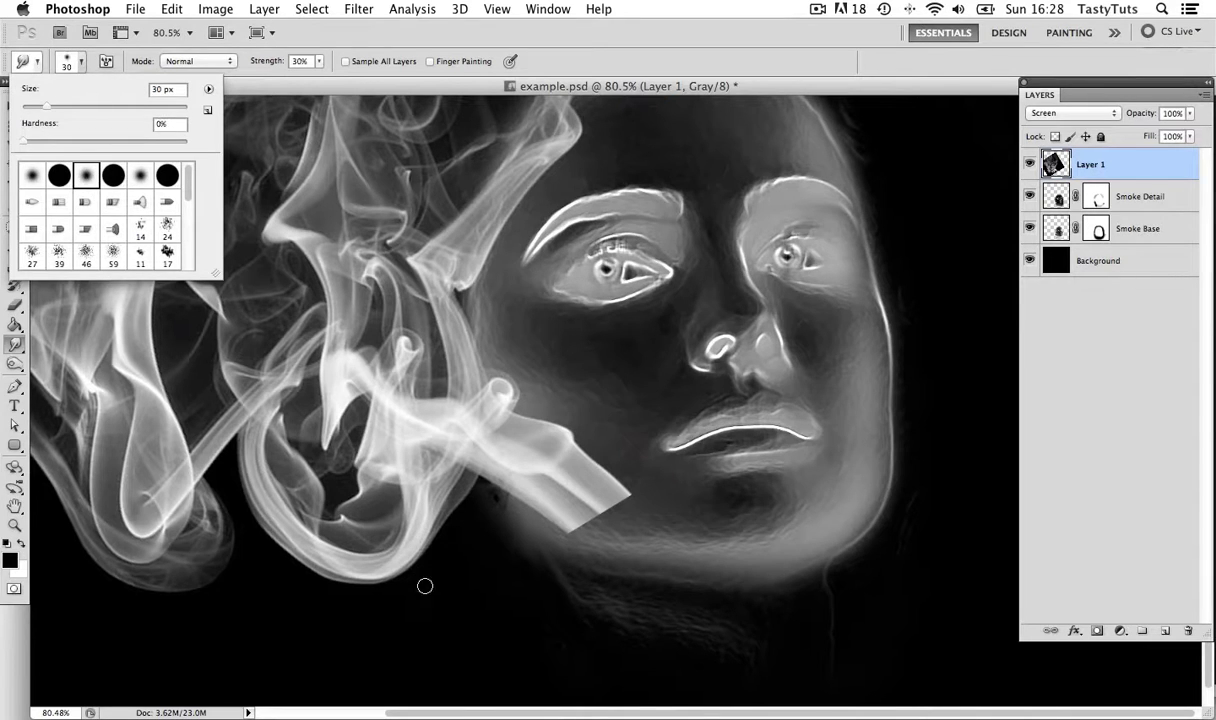
click(450, 603)
key(bracketright)
key(bracketright)
key(bracketright)
key(bracketright)
key(bracketright)
key(bracketright)
key(bracketright)
key(bracketright)
key(bracketright)
key(bracketright)
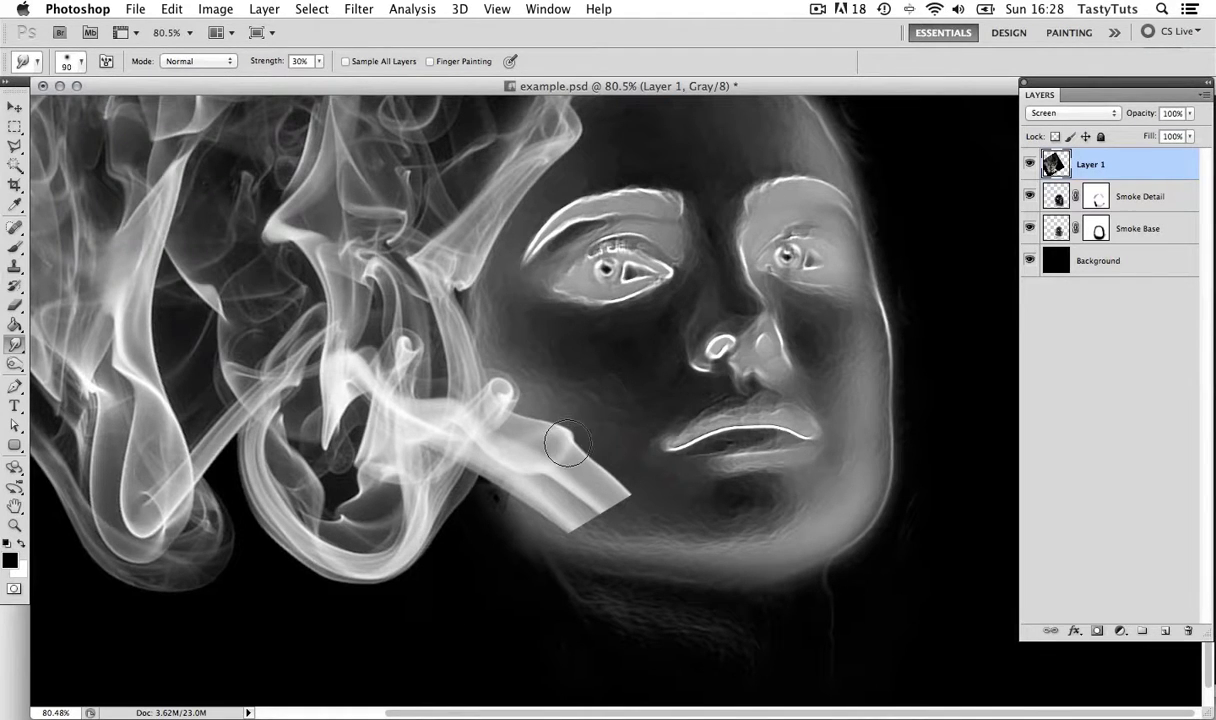
mouse_move(582, 471)
mouse_down()
mouse_move(531, 528)
mouse_move(607, 463)
mouse_move(557, 552)
mouse_move(565, 387)
mouse_move(528, 465)
mouse_move(557, 459)
mouse_move(526, 488)
mouse_move(605, 508)
mouse_move(635, 500)
mouse_move(542, 572)
mouse_move(623, 513)
mouse_move(564, 590)
mouse_move(578, 481)
mouse_move(543, 475)
mouse_move(524, 494)
mouse_move(549, 486)
mouse_move(524, 501)
mouse_move(499, 631)
mouse_move(511, 615)
mouse_move(596, 608)
mouse_move(515, 604)
mouse_move(630, 602)
mouse_move(516, 604)
mouse_move(673, 617)
mouse_move(585, 609)
mouse_move(656, 604)
mouse_move(647, 519)
mouse_move(637, 497)
mouse_move(588, 511)
mouse_move(601, 499)
mouse_move(583, 523)
mouse_move(544, 486)
mouse_up()
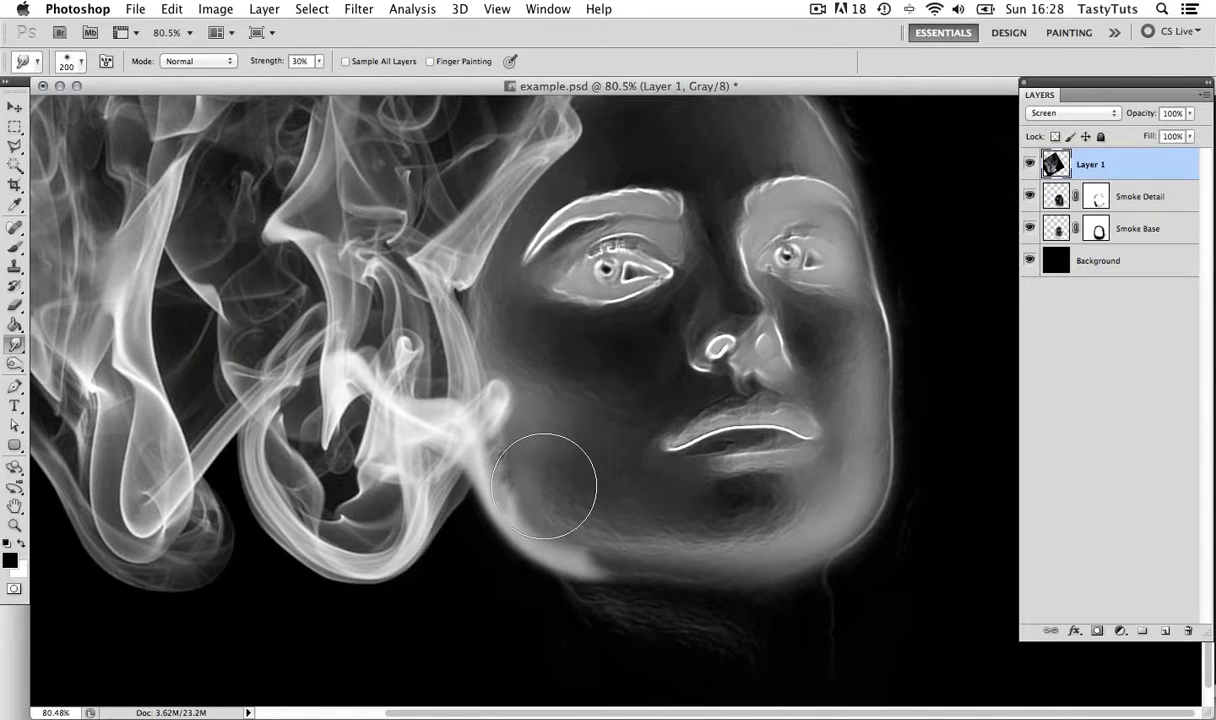
- Compare the image with Layer 1 hidden and shown, and add a layer mask to Layer 1
key(v)
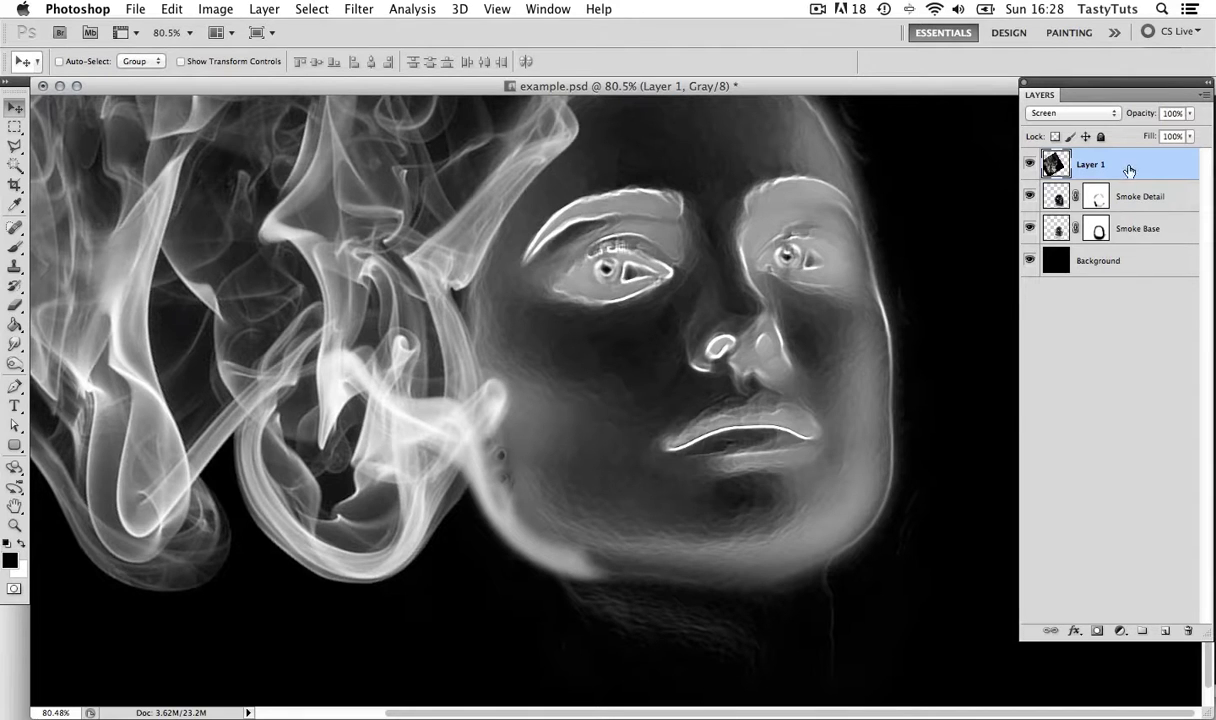
click(1030, 165)
click(1030, 165)
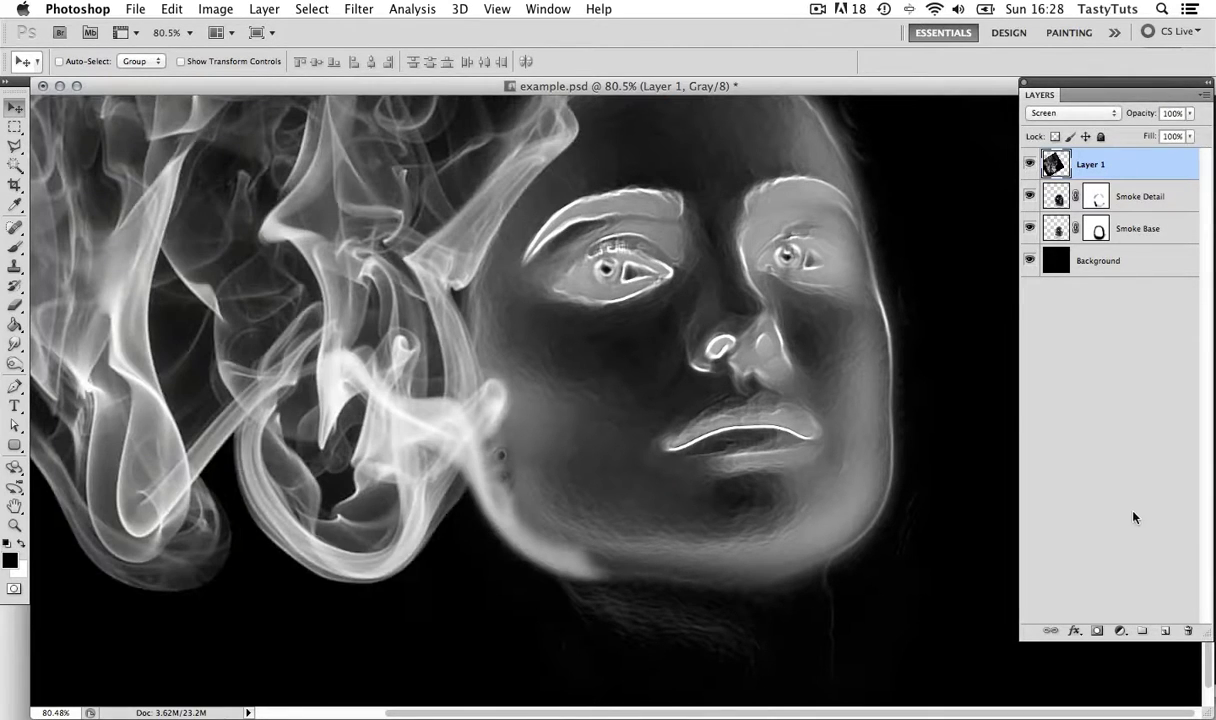
click(1097, 631)
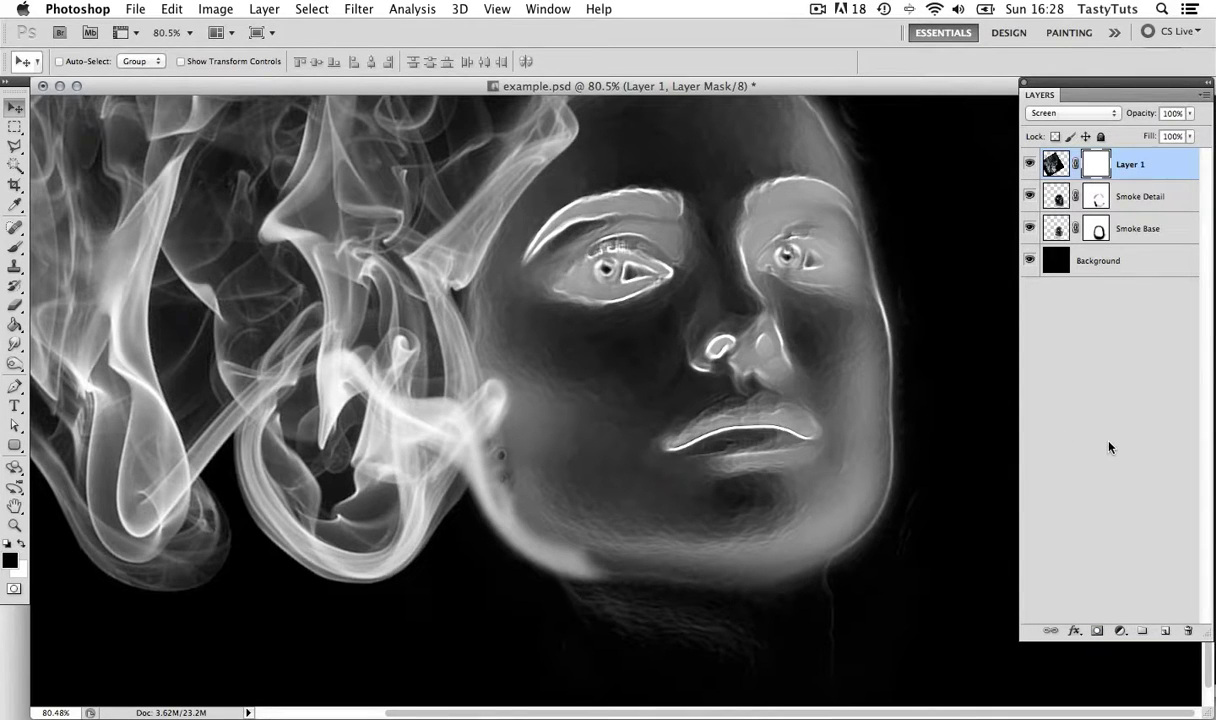
- Paint the Layer 1 mask with a soft black brush at 30% opacity, sized about 150–250 px, to fade the smudged smoke along the jaw
key(b)
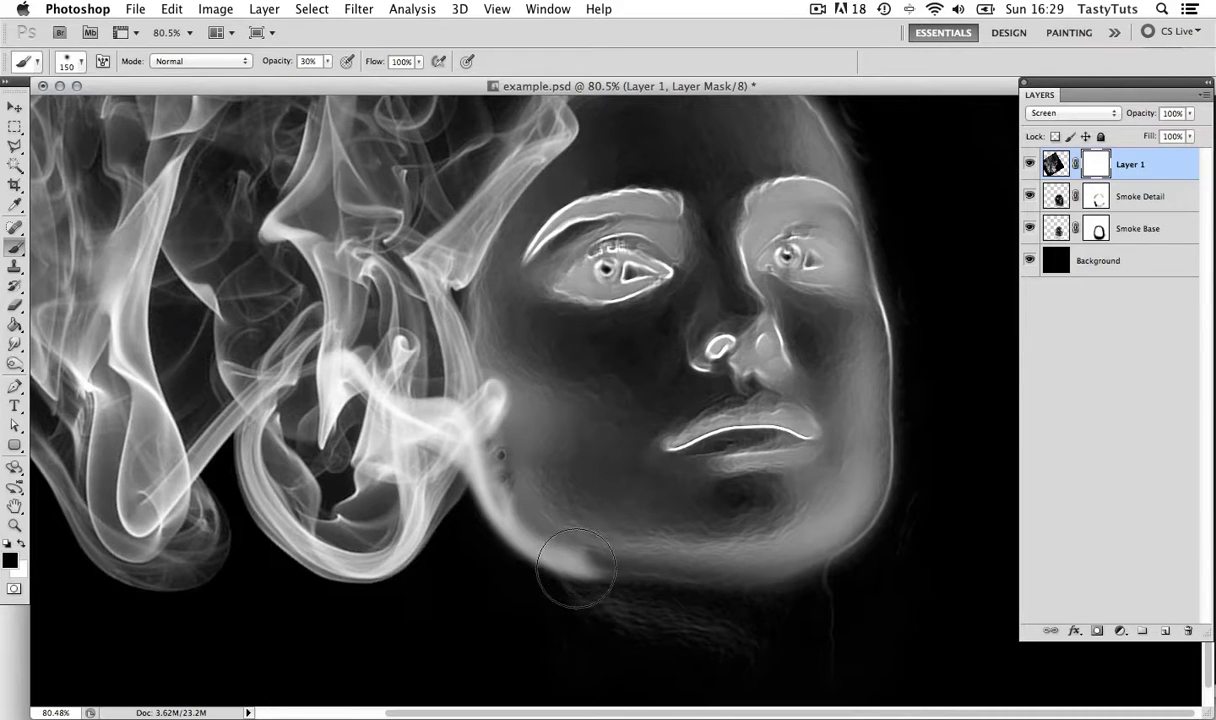
key(bracketright)
key(bracketright)
key(bracketright)
click(594, 575)
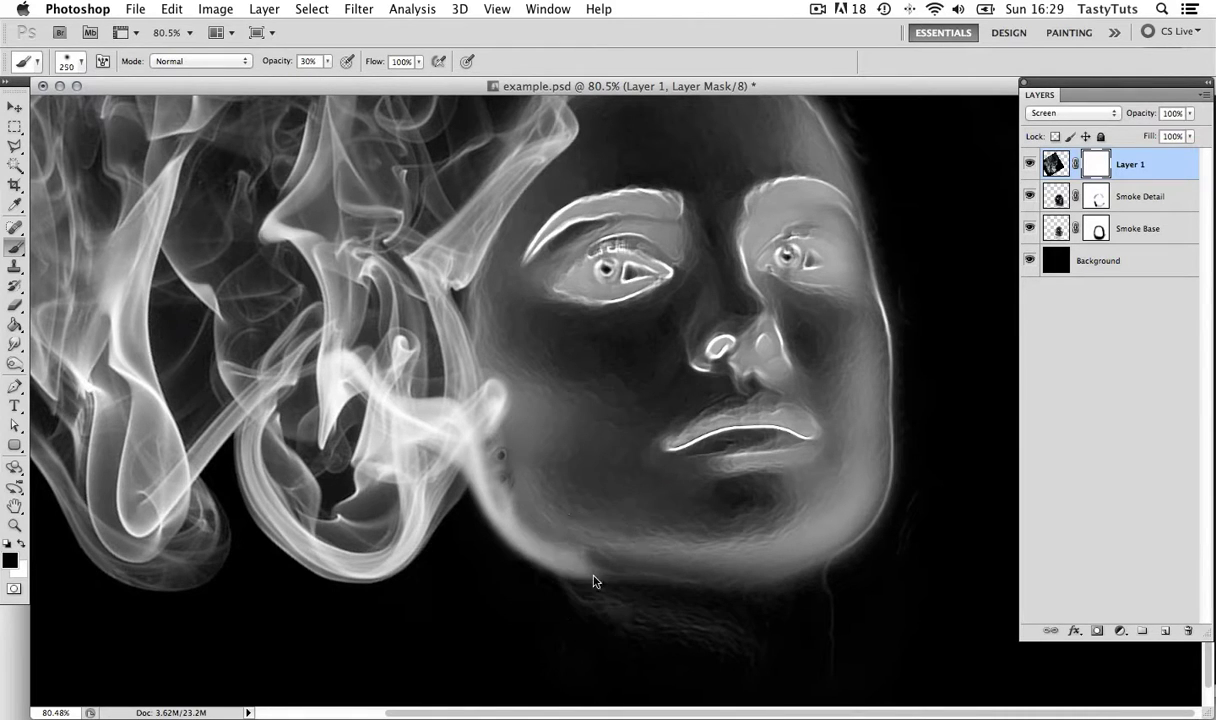
drag(597, 565, 586, 583)
key(bracketleft)
drag(573, 538, 554, 517)
key(bracketright)
key(bracketright)
key(bracketright)
key(bracketleft)
key(bracketleft)
key(bracketleft)
key(bracketleft)
key(bracketleft)
key(bracketleft)
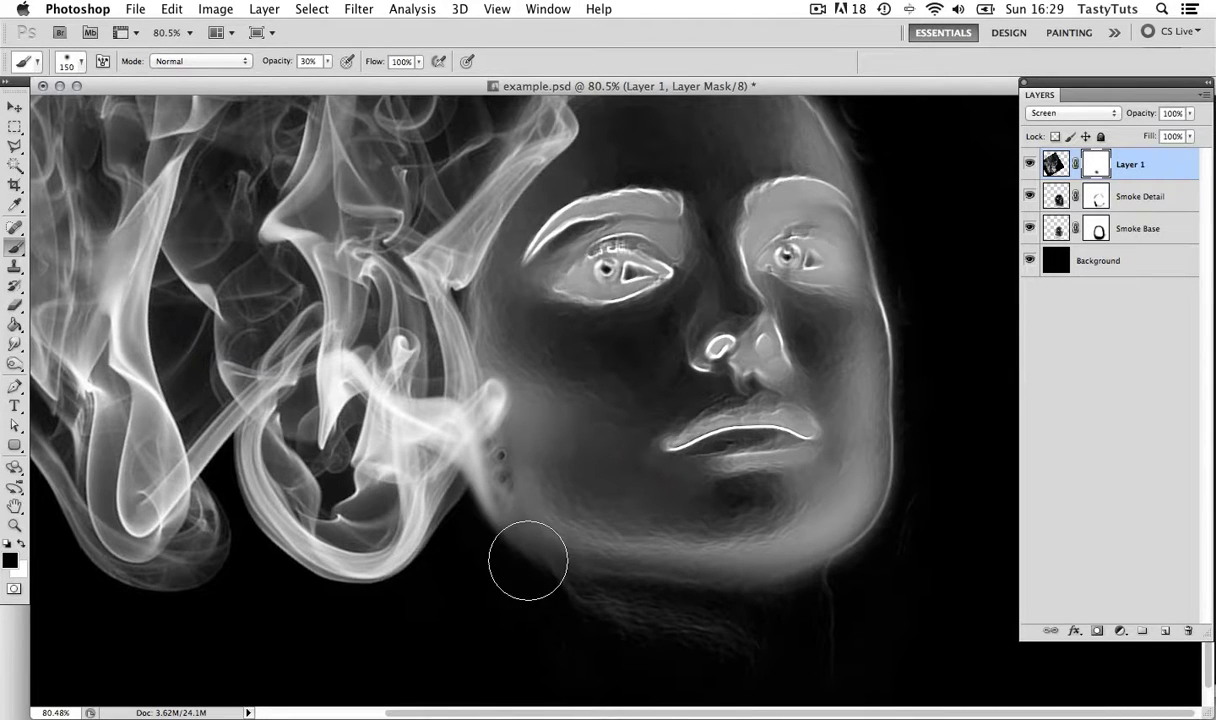
- Paint black on the Layer 1 mask with a larger 30% opacity brush to fade the smoke's hard diagonal upper-left edge
key(z)
drag(688, 520, 644, 473)
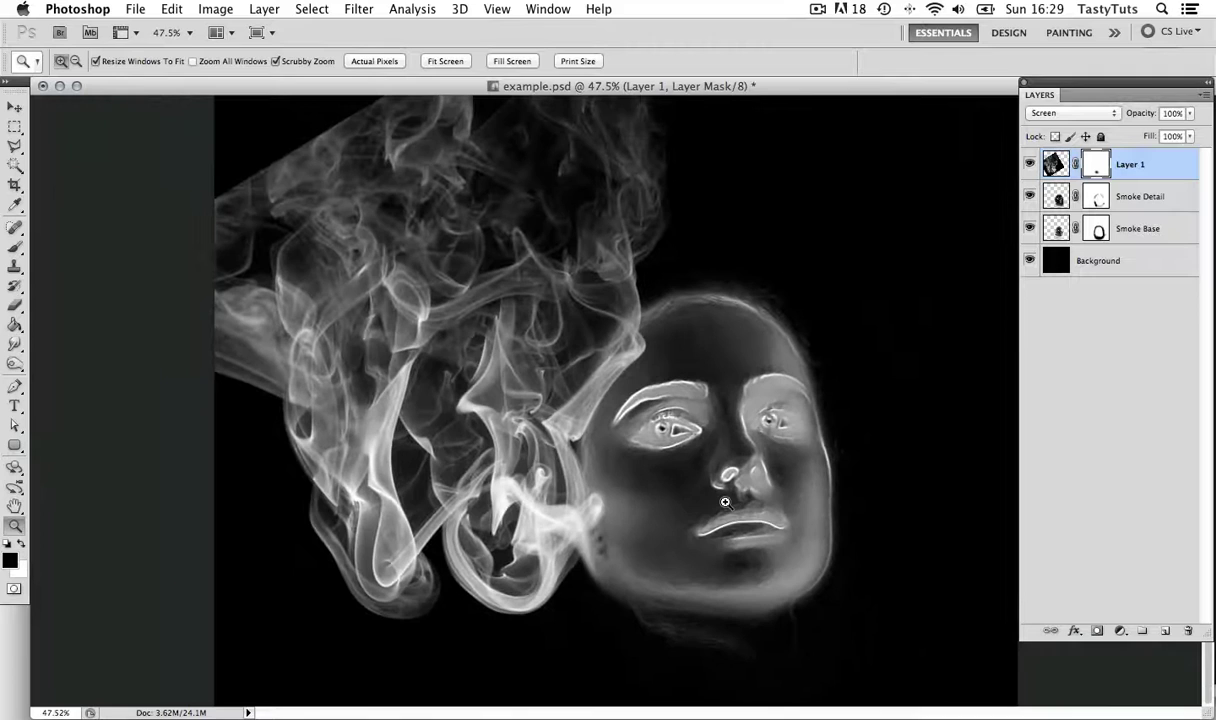
key(v)
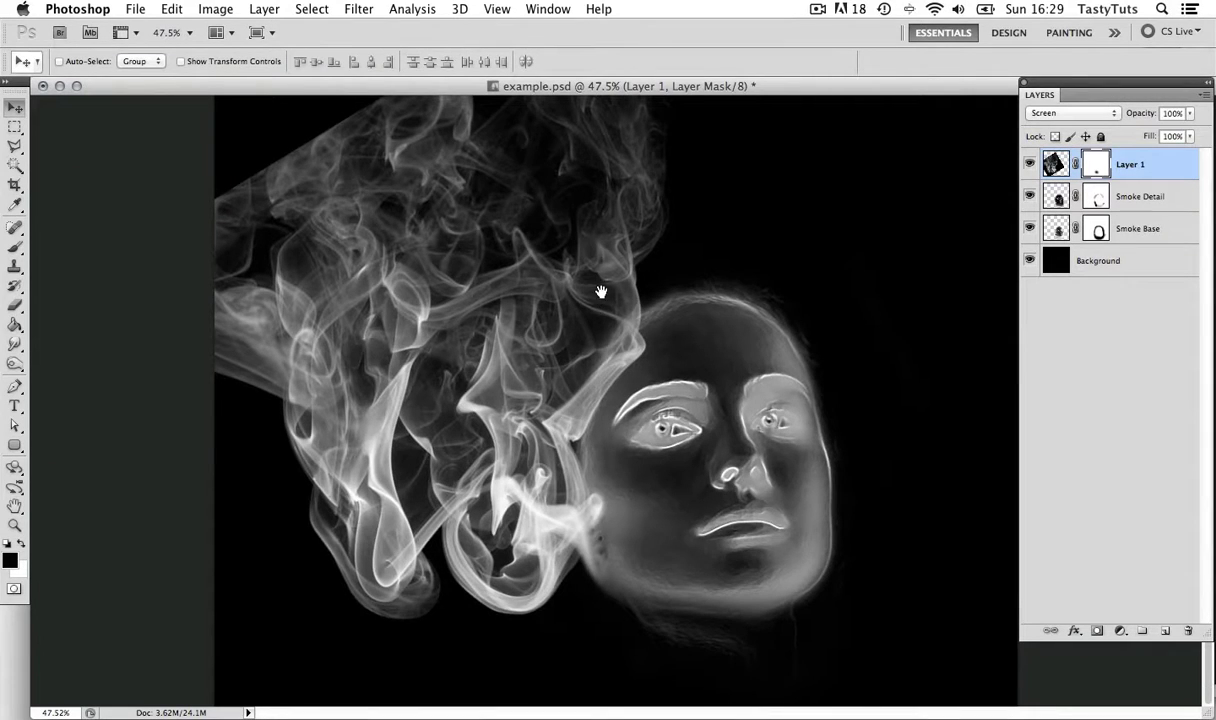
drag(600, 295, 600, 384)
key(b)
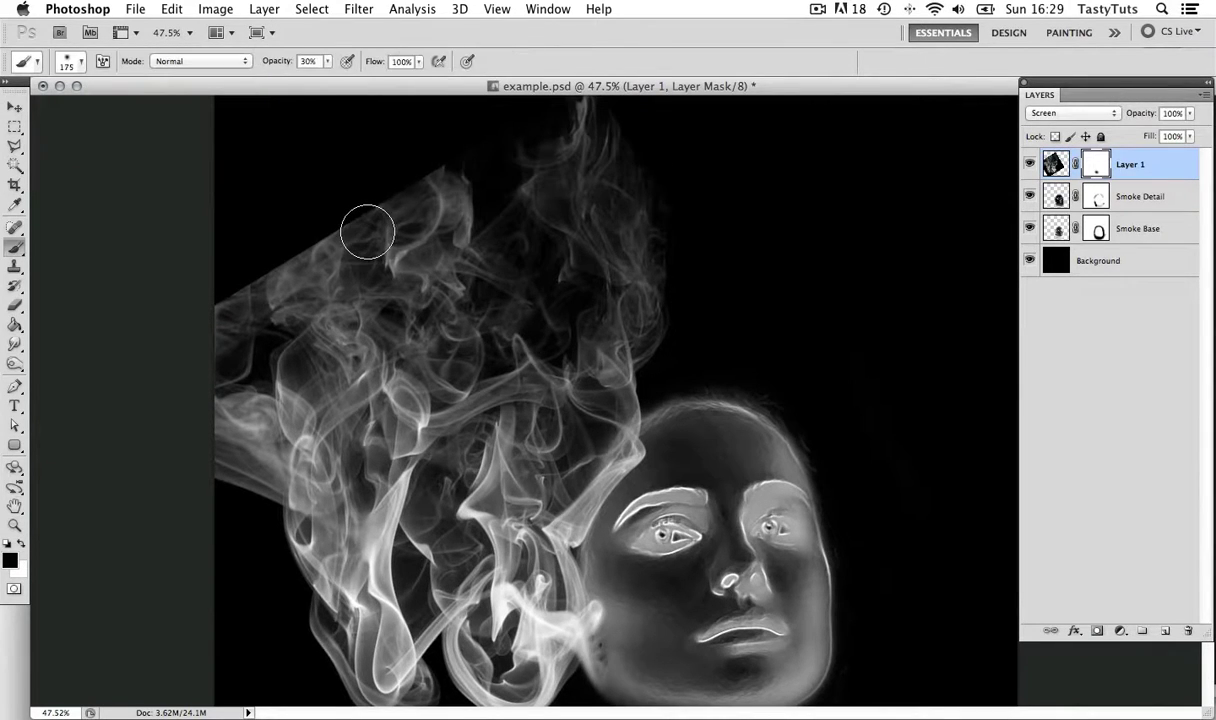
key(bracketright)
key(bracketright)
key(bracketright)
key(bracketright)
mouse_move(395, 201)
mouse_down()
mouse_move(293, 226)
mouse_move(239, 206)
mouse_move(212, 261)
mouse_up()
key(bracketleft)
key(bracketleft)
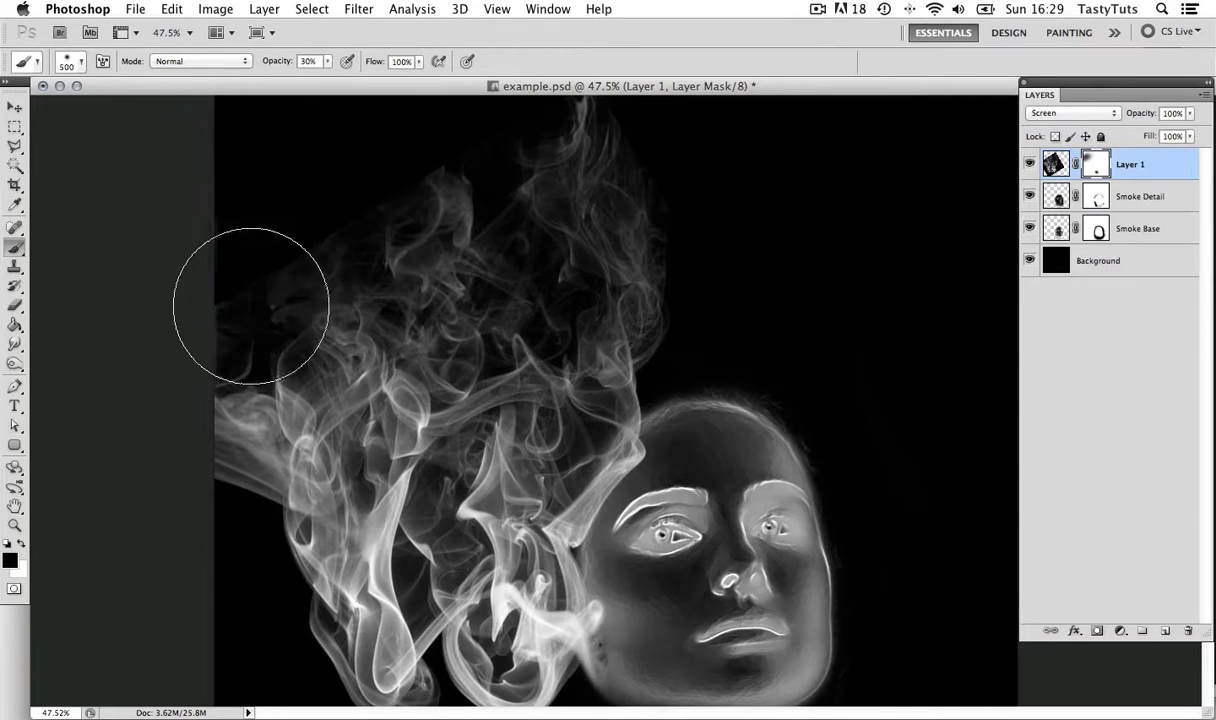
drag(358, 189, 245, 250)
- Fade the top and right edge of the Layer 1 smoke above the face by painting its mask black
key(bracketright)
click(480, 157)
drag(648, 228, 643, 272)
drag(605, 141, 630, 188)
drag(632, 268, 629, 159)
scroll(768, 309, down, 2)
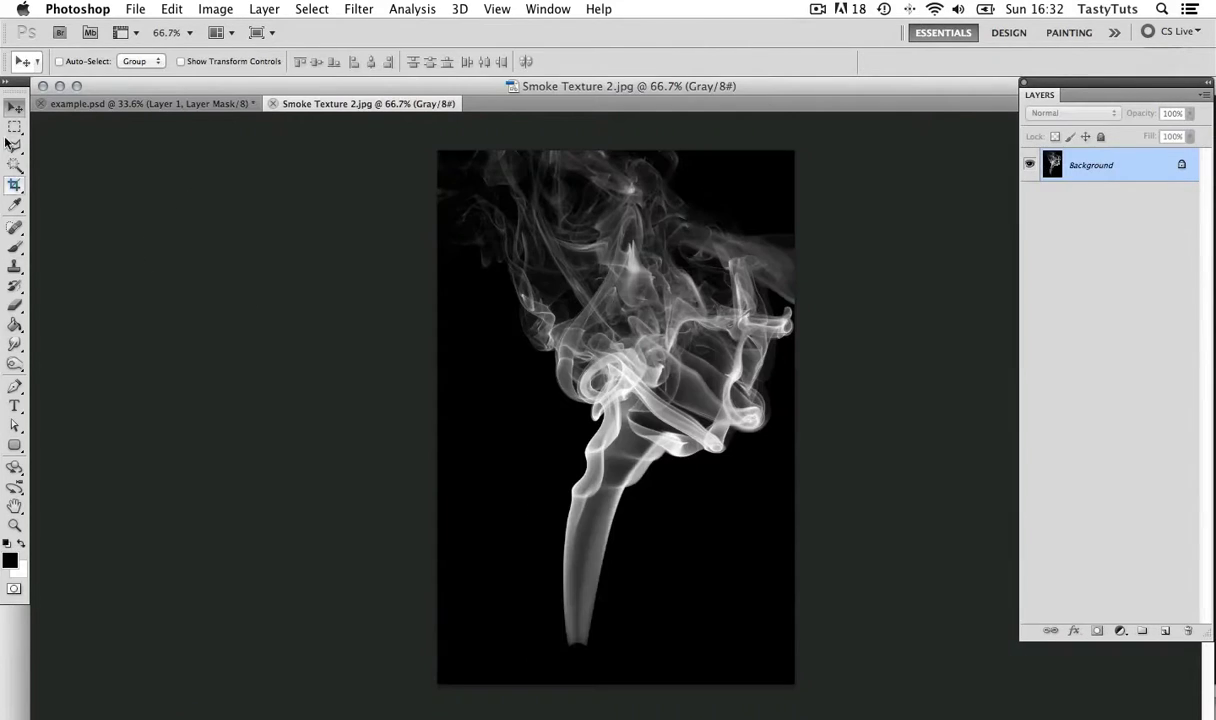
- Copy the upper smoke area of Smoke Texture 2.jpg into example.psd as a new layer in Screen blending mode
click(14, 128)
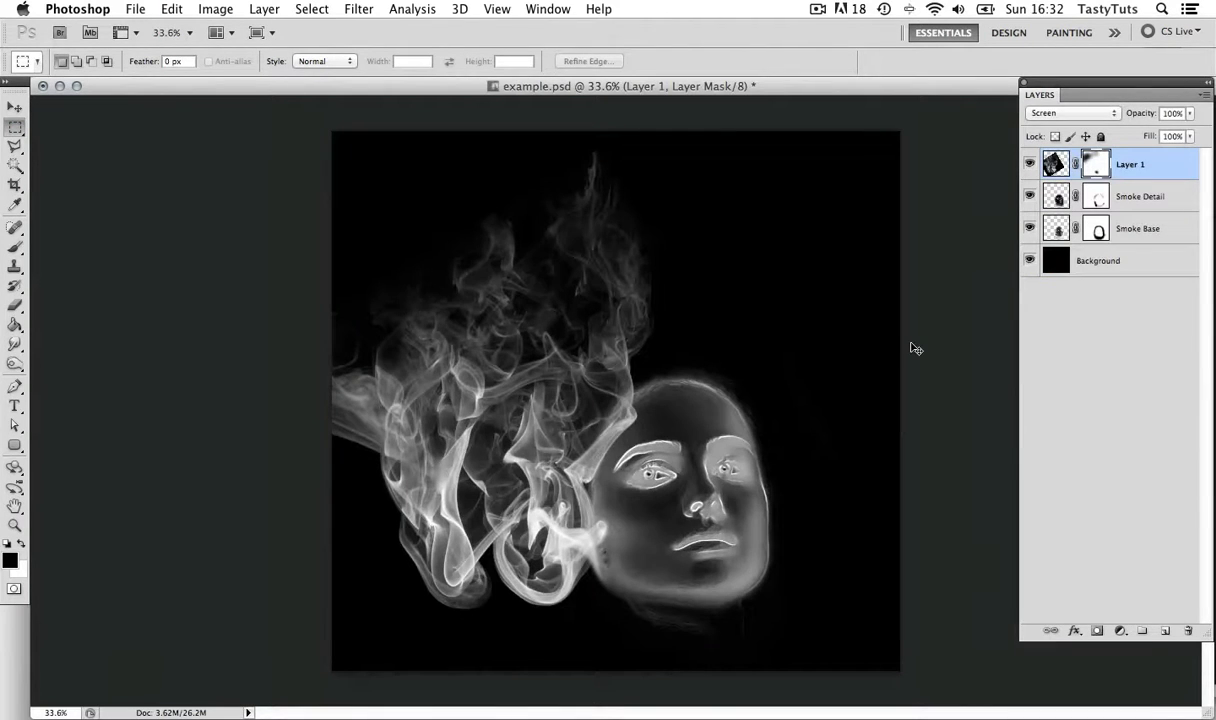
key(super+v)
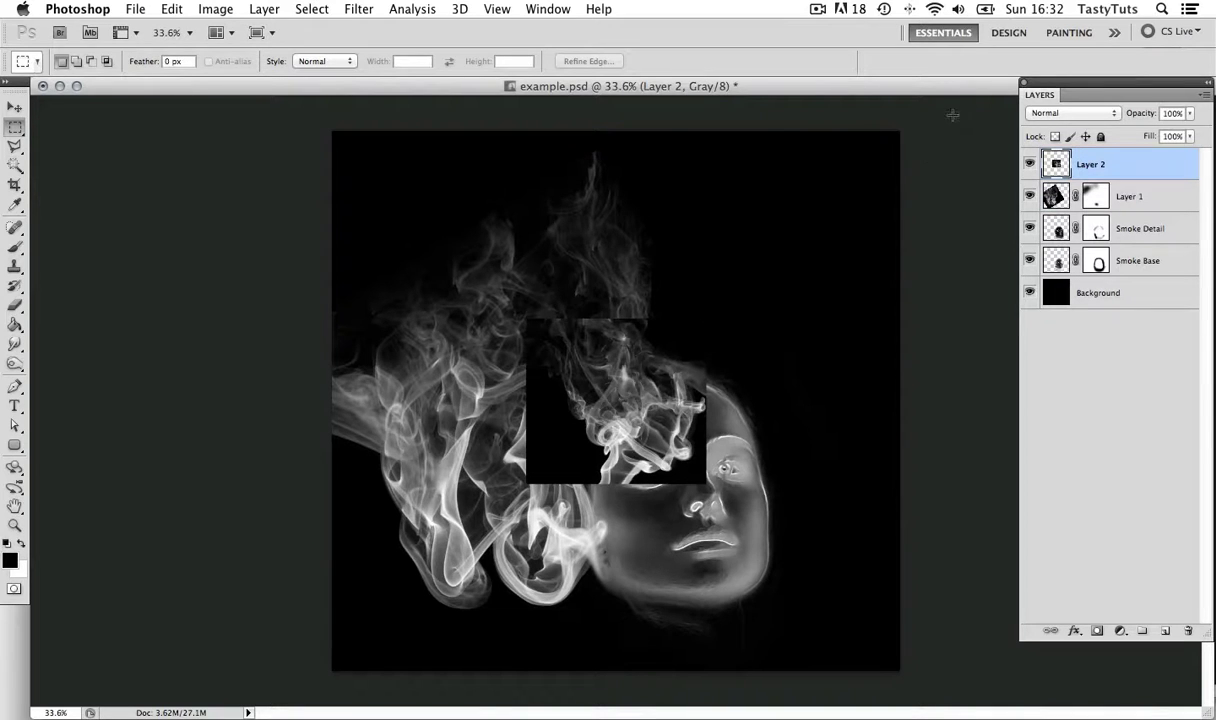
click(1062, 113)
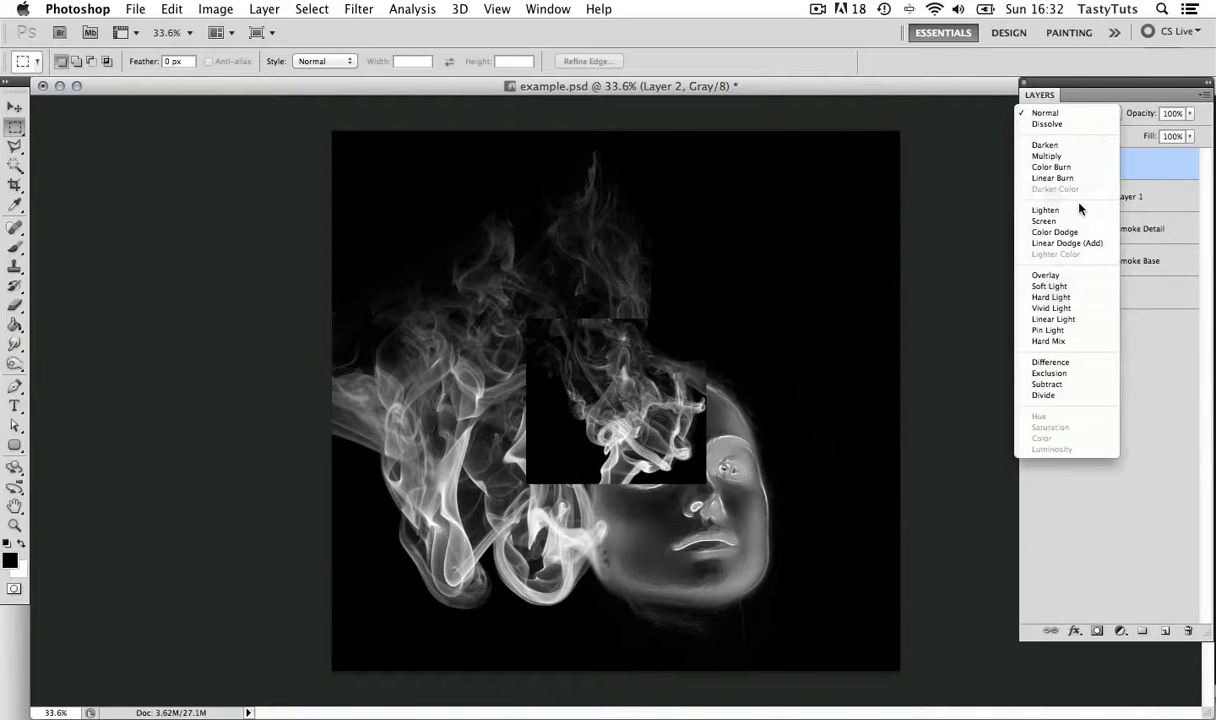
click(1079, 227)
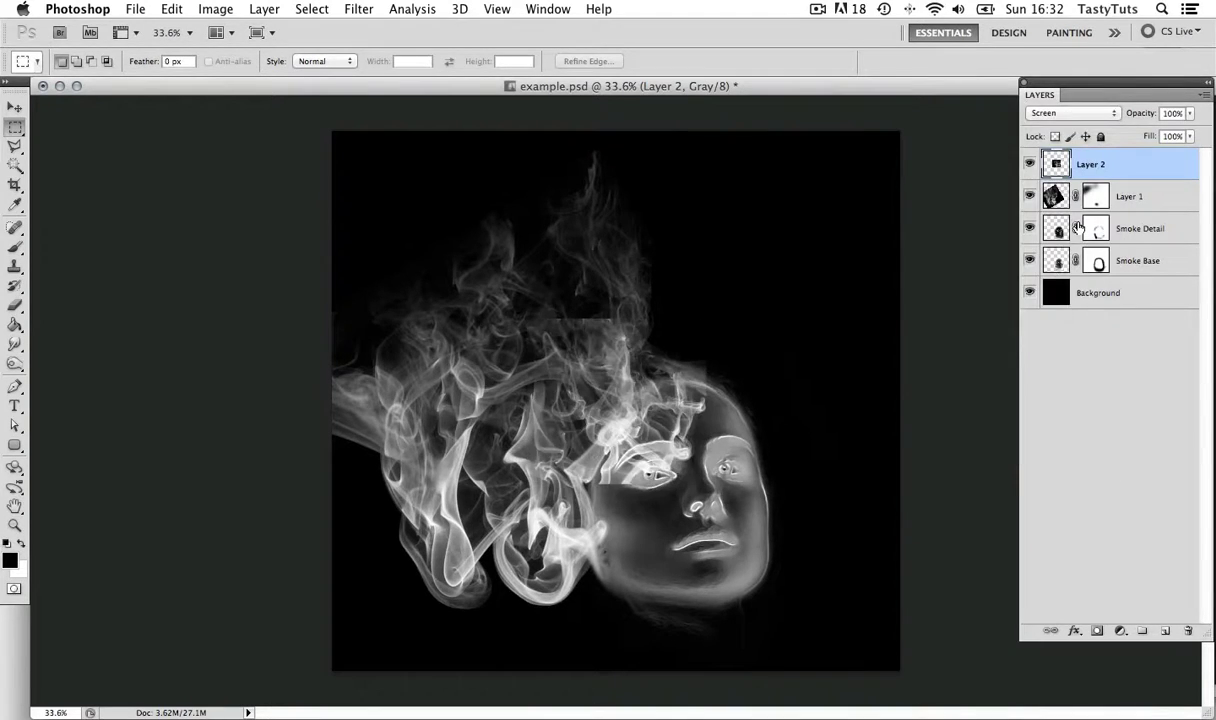
- Scale the pasted Layer 2 smoke up proportionally from its centre and move it upward over the head
key(super+t)
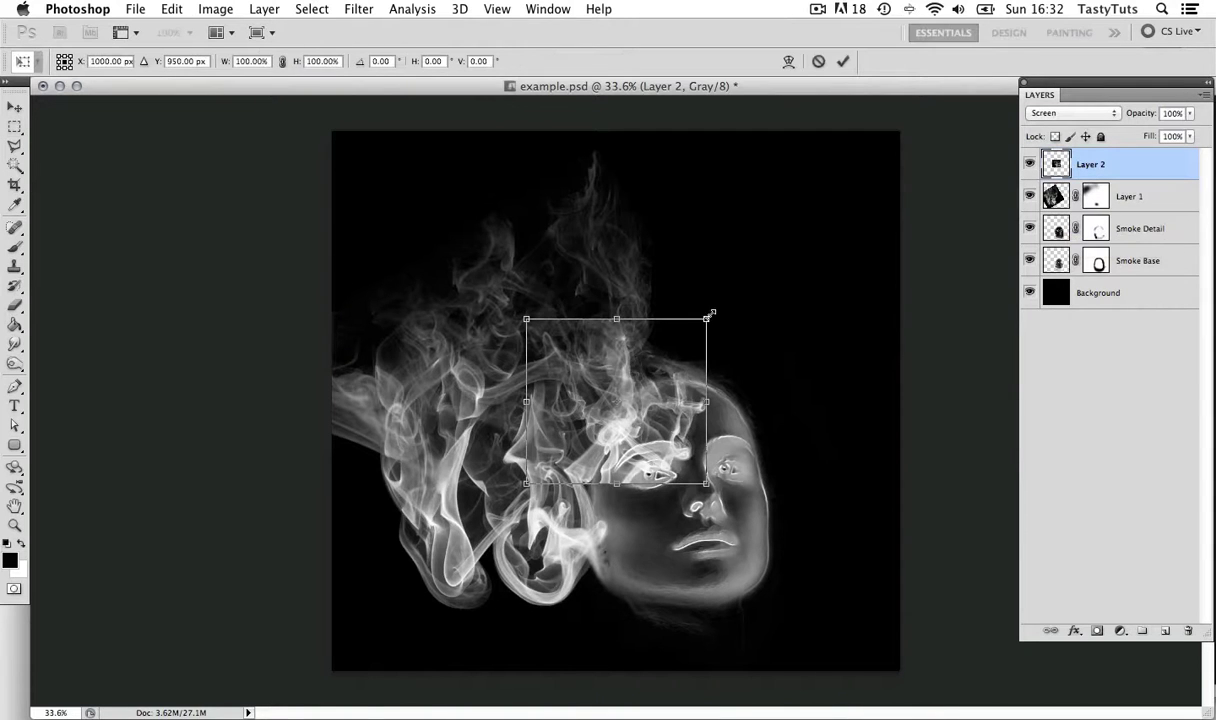
drag(716, 312, 873, 233)
drag(763, 357, 773, 292)
key(Return)
key(m)
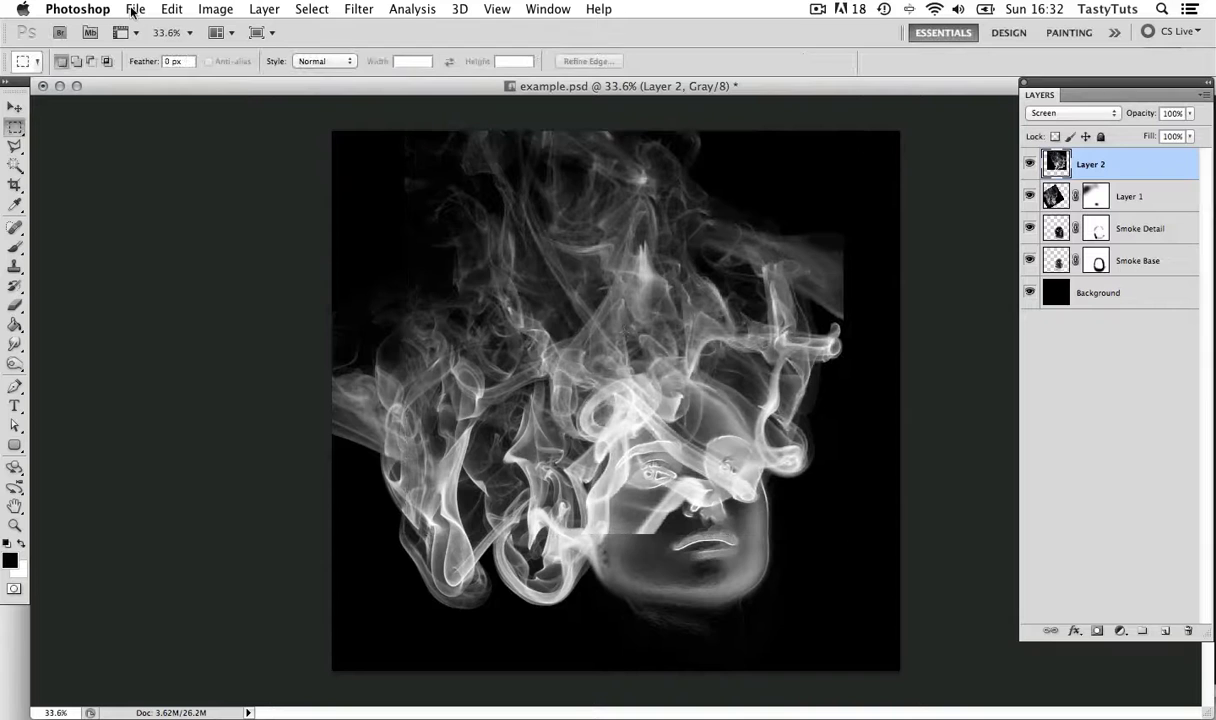
- Flip the Layer 2 smoke horizontally and rotate it slightly clockwise above the forehead
click(168, 9)
mouse_move(300, 382)
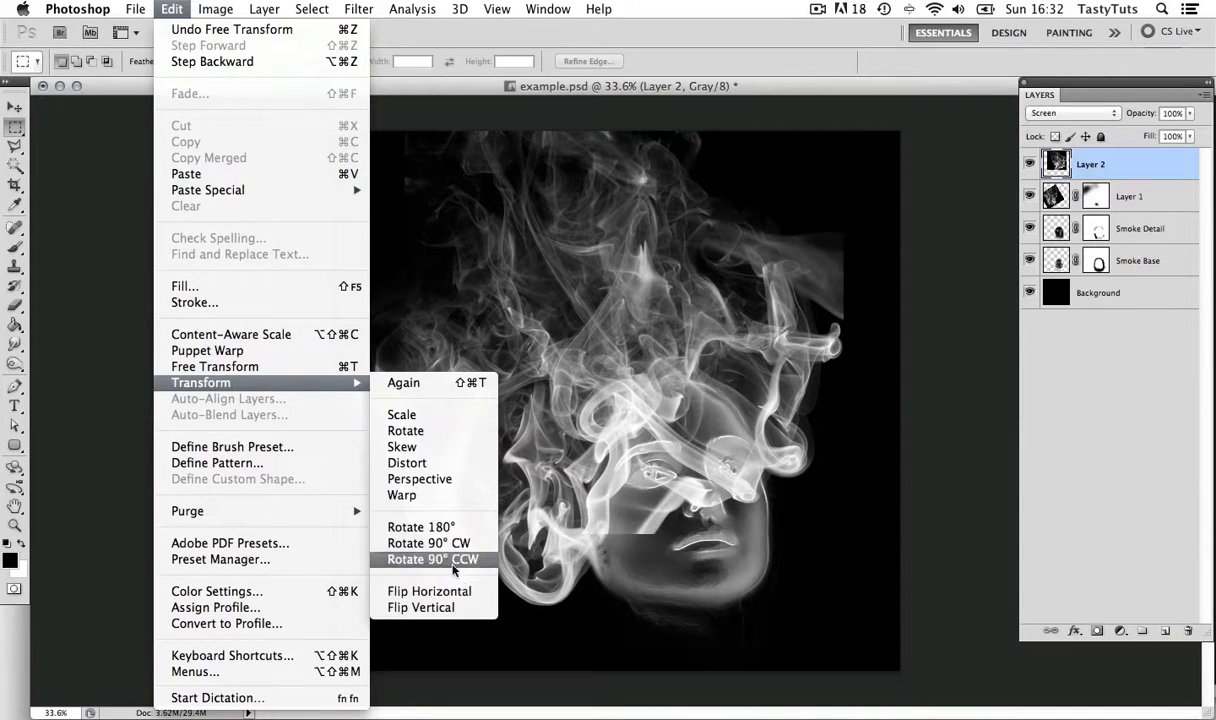
click(432, 657)
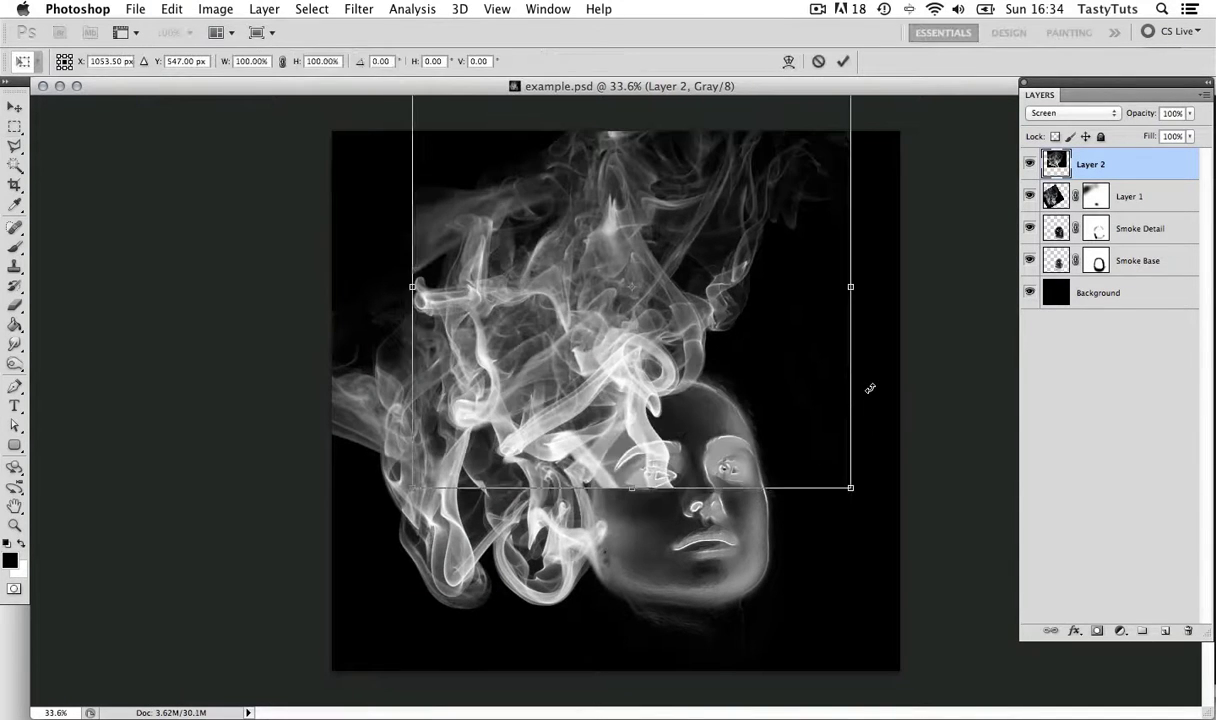
drag(868, 388, 866, 412)
key(Return)
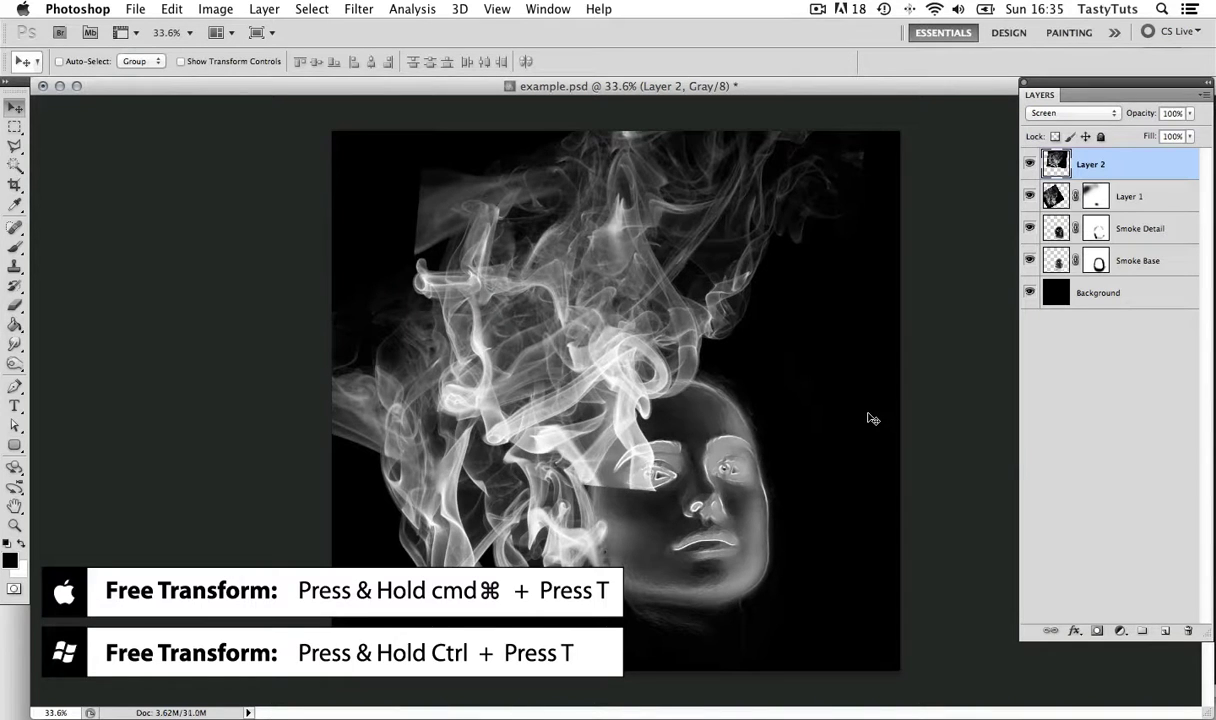
- Add a layer mask to Layer 2 and paint it black at 30% opacity to clear the smoke overlapping the eye and cheek
click(1097, 631)
key(z)
mouse_move(650, 445)
mouse_down()
mouse_move(676, 420)
mouse_move(613, 521)
mouse_up()
key(b)
key([)
key([)
key([)
- Fade the hard outer edges of the Layer 2 smoke on its mask with a black 30% opacity brush enlarged to 700 px
key(z)
drag(710, 340, 680, 325)
key(b)
key(])
key(])
key(])
key(])
mouse_move(507, 212)
mouse_down()
mouse_move(453, 238)
mouse_move(534, 187)
mouse_up()
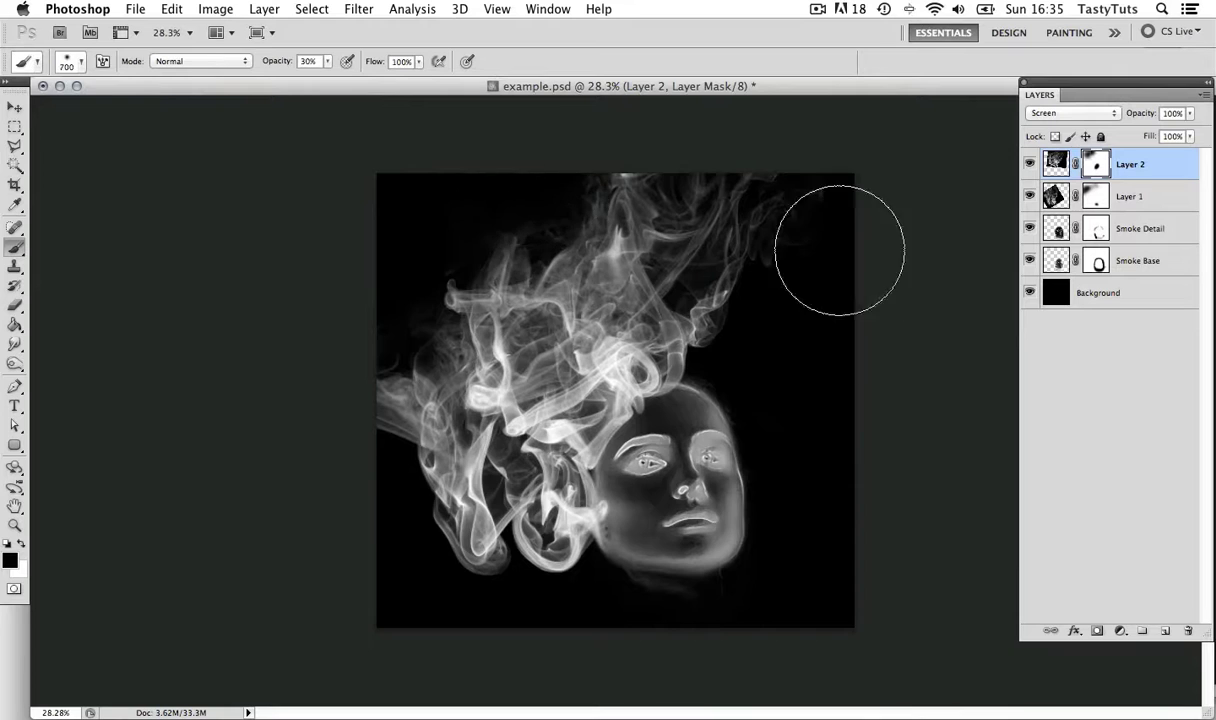
key(z)
click(746, 442)
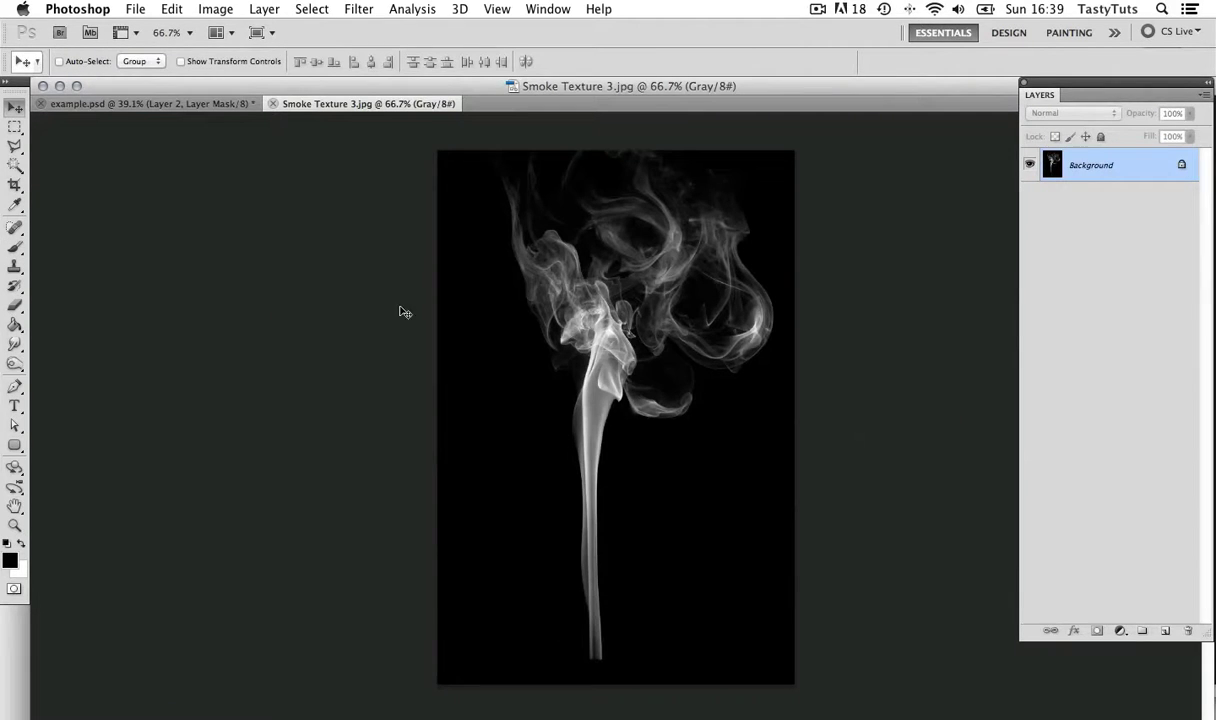
- Copy the upper smoke from Smoke Texture 3.jpg into example.psd as a new layer and set its blend mode to Screen
click(10, 128)
drag(837, 383, 868, 434)
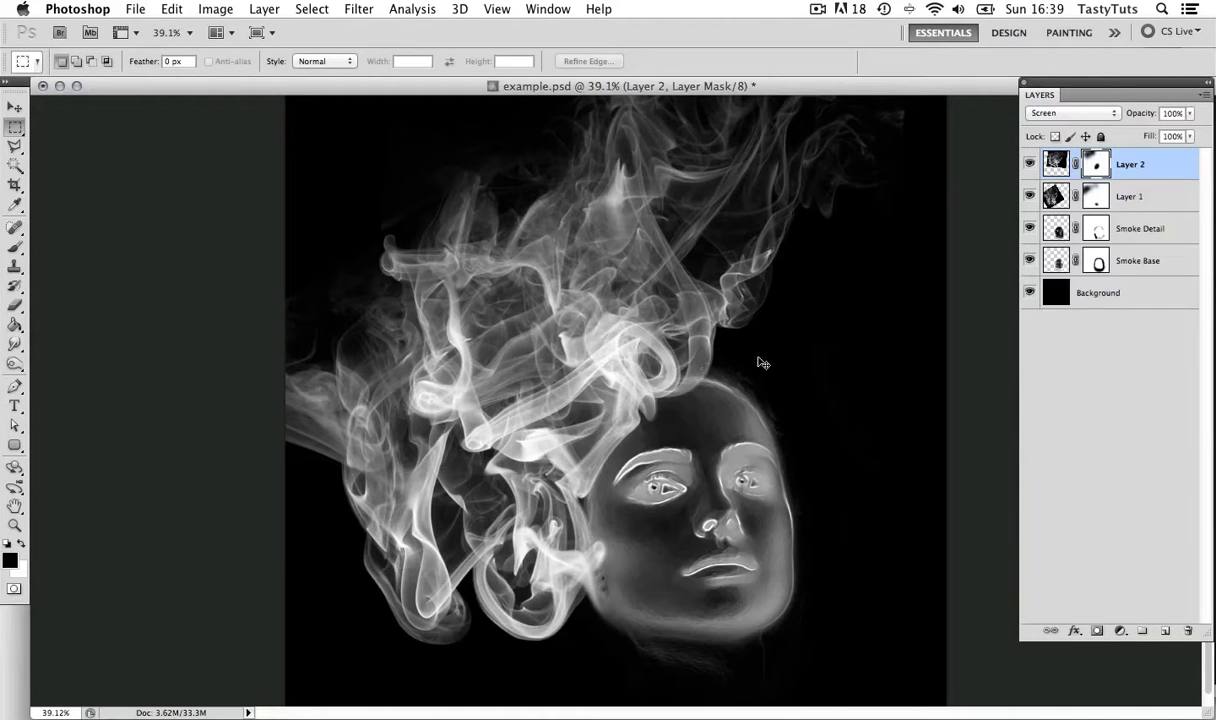
key(super+v)
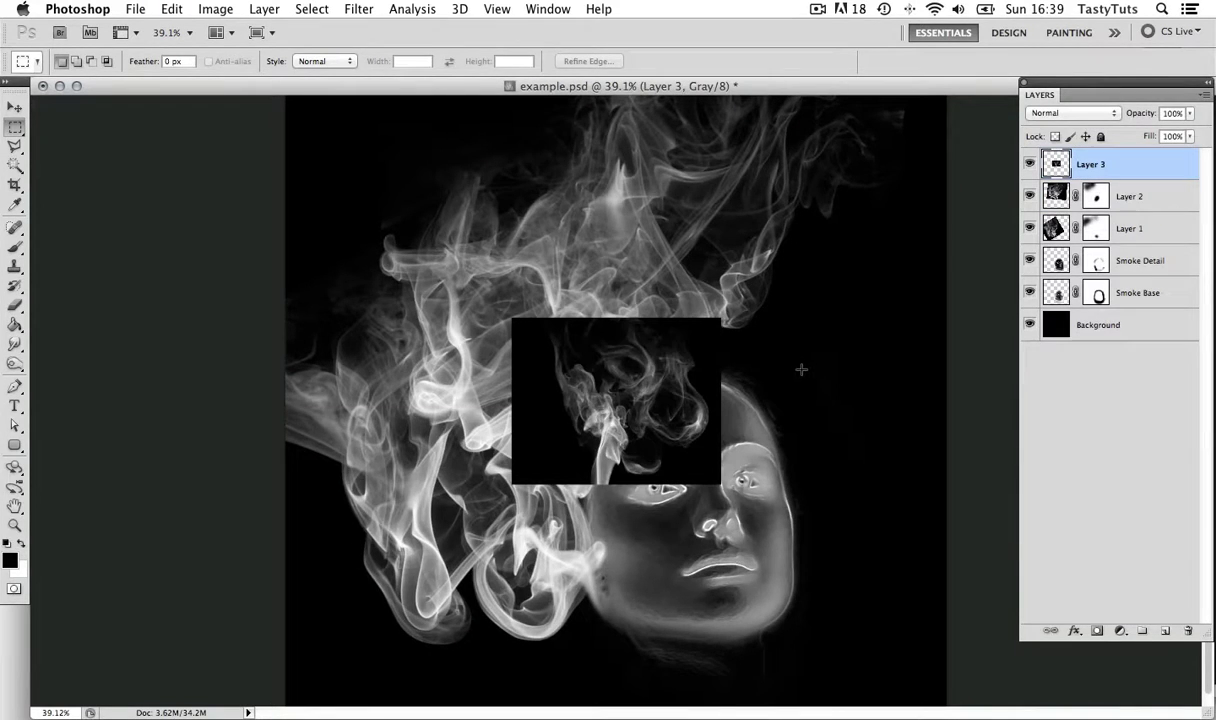
click(1078, 115)
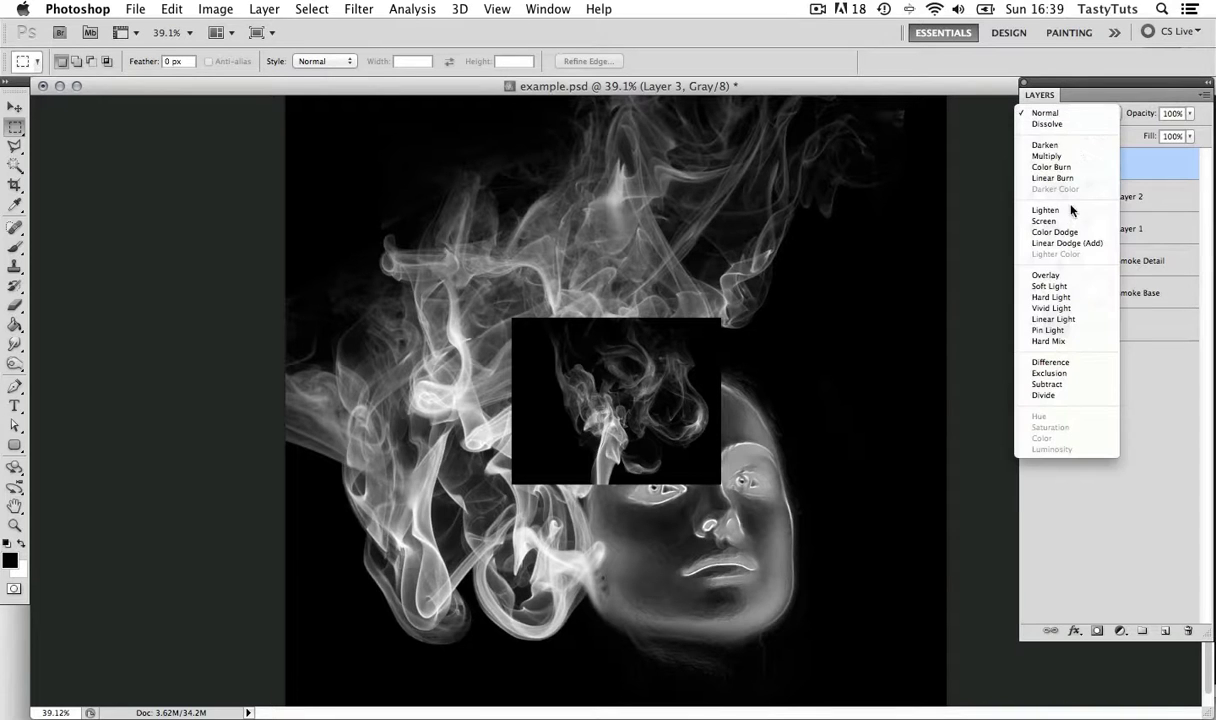
click(1045, 221)
- Scale up the Layer 3 smoke, rotate it counterclockwise and position it over the right side of the forehead
key(super+t)
drag(721, 316, 877, 191)
drag(892, 212, 762, 100)
drag(644, 449, 784, 371)
drag(446, 285, 424, 268)
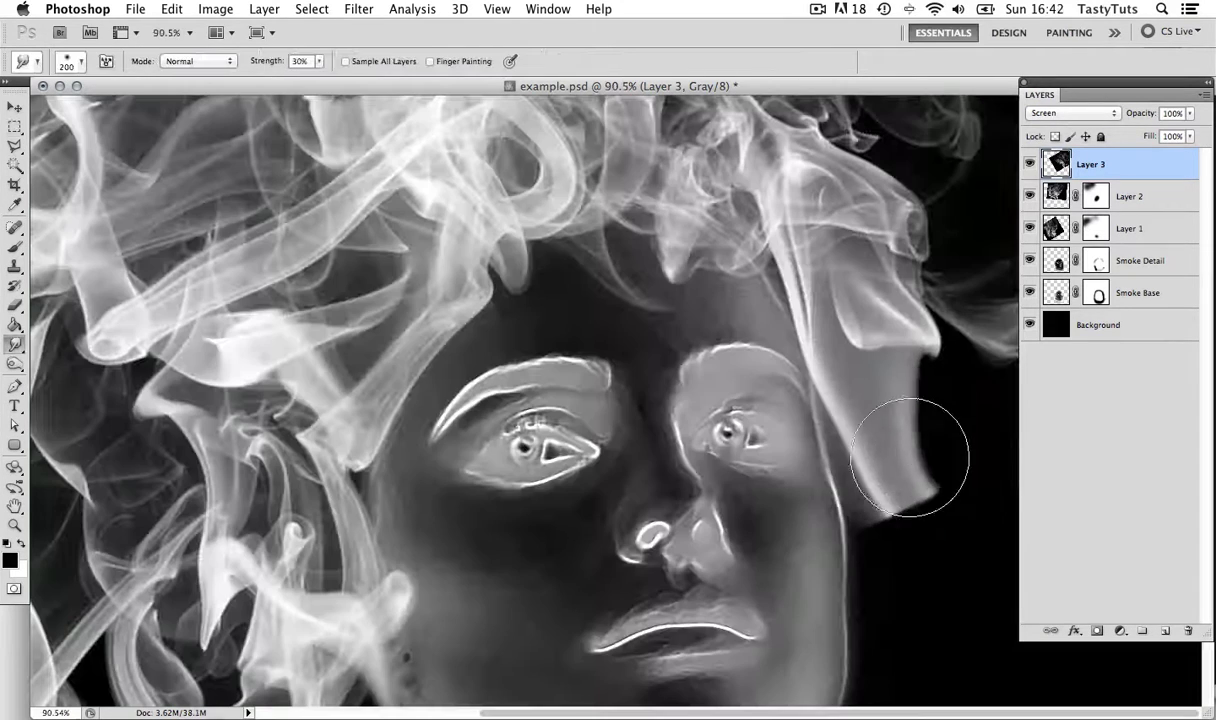
- Smudge the cut end of the Layer 3 smoke down along the face's right edge at 30% strength, and save the document
mouse_move(909, 448)
mouse_down()
mouse_move(920, 500)
mouse_move(945, 429)
mouse_move(838, 429)
mouse_move(820, 362)
mouse_move(860, 389)
mouse_move(887, 378)
mouse_move(864, 400)
mouse_move(886, 461)
mouse_move(896, 592)
mouse_up()
scroll(850, 500, down, 3)
mouse_move(796, 413)
mouse_down()
mouse_move(809, 468)
mouse_move(901, 494)
mouse_move(877, 622)
mouse_up()
drag(882, 347, 882, 413)
key(super+s)
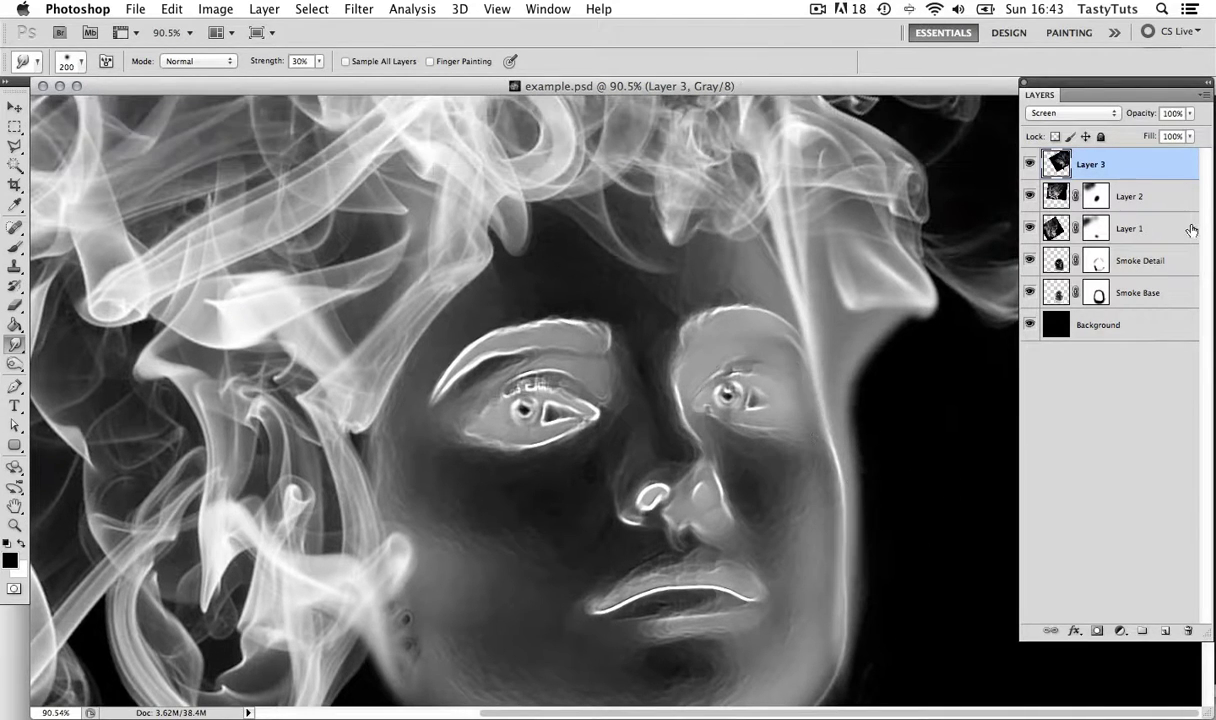
- Add a layer mask to Layer 3 and fade its smoke along the temple and cheek with a progressively smaller black brush
click(1097, 630)
key(b)
drag(863, 584, 863, 438)
key(bracketleft)
key(bracketleft)
key(bracketleft)
key(bracketleft)
mouse_move(860, 508)
mouse_down()
mouse_move(873, 280)
mouse_move(851, 390)
mouse_move(861, 333)
mouse_move(839, 276)
mouse_move(828, 323)
mouse_move(804, 191)
mouse_move(768, 174)
mouse_up()
key(bracketleft)
drag(809, 307, 809, 490)
mouse_move(788, 387)
mouse_down()
mouse_move(813, 523)
mouse_move(846, 584)
mouse_move(839, 614)
mouse_move(842, 571)
mouse_move(781, 511)
mouse_move(753, 414)
mouse_move(693, 490)
mouse_up()
key(z)
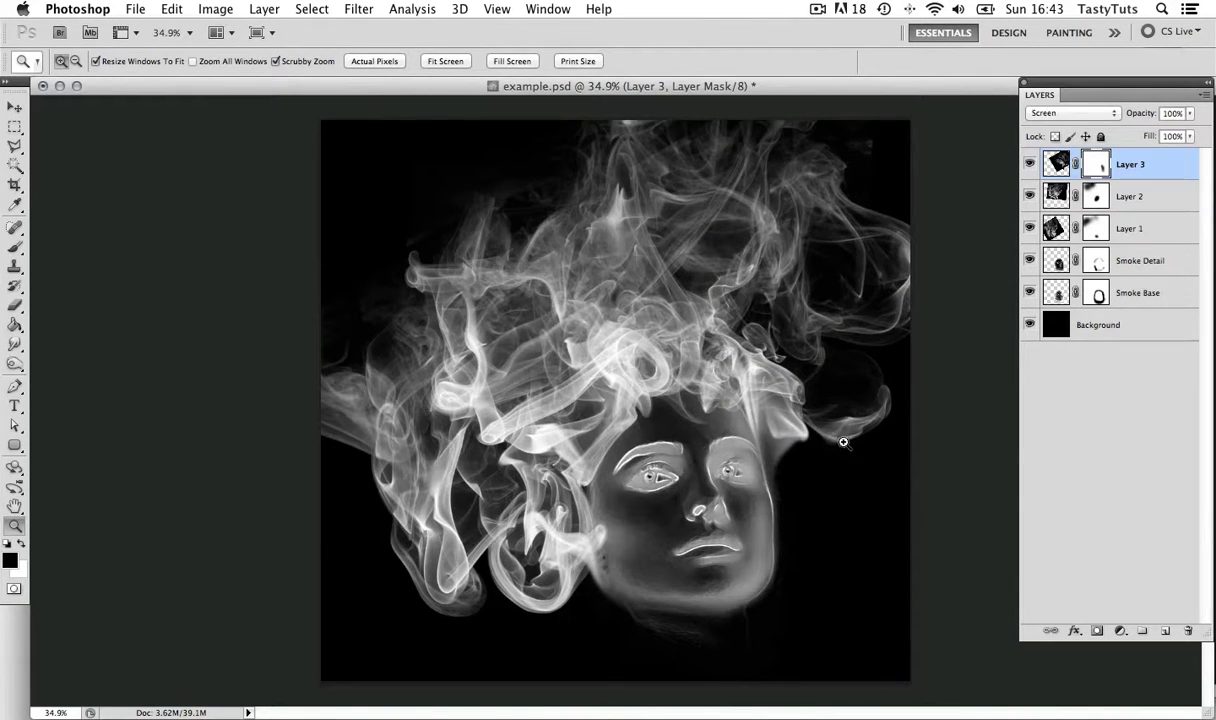
- Select every layer from Layer 3 to Smoke Base, scale them together to about 81% and reposition them inside the canvas
shift+click(1175, 304)
drag(848, 298, 785, 307)
key(ctrl+t)
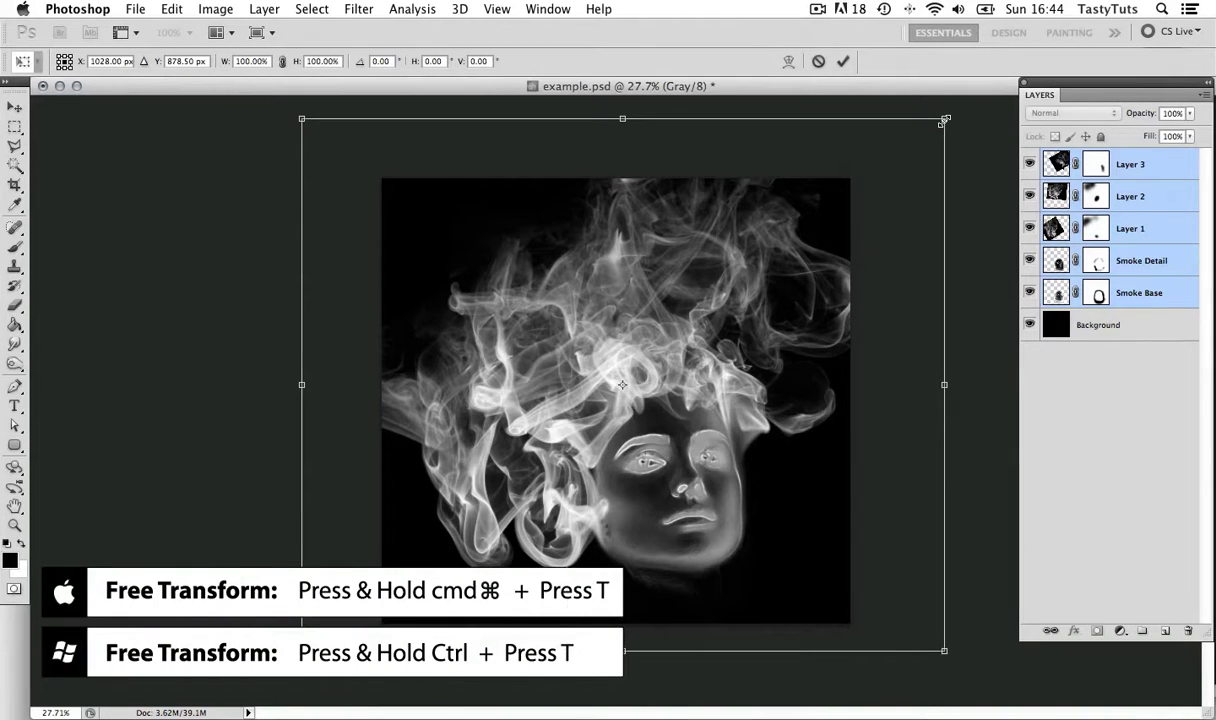
drag(945, 119, 899, 175)
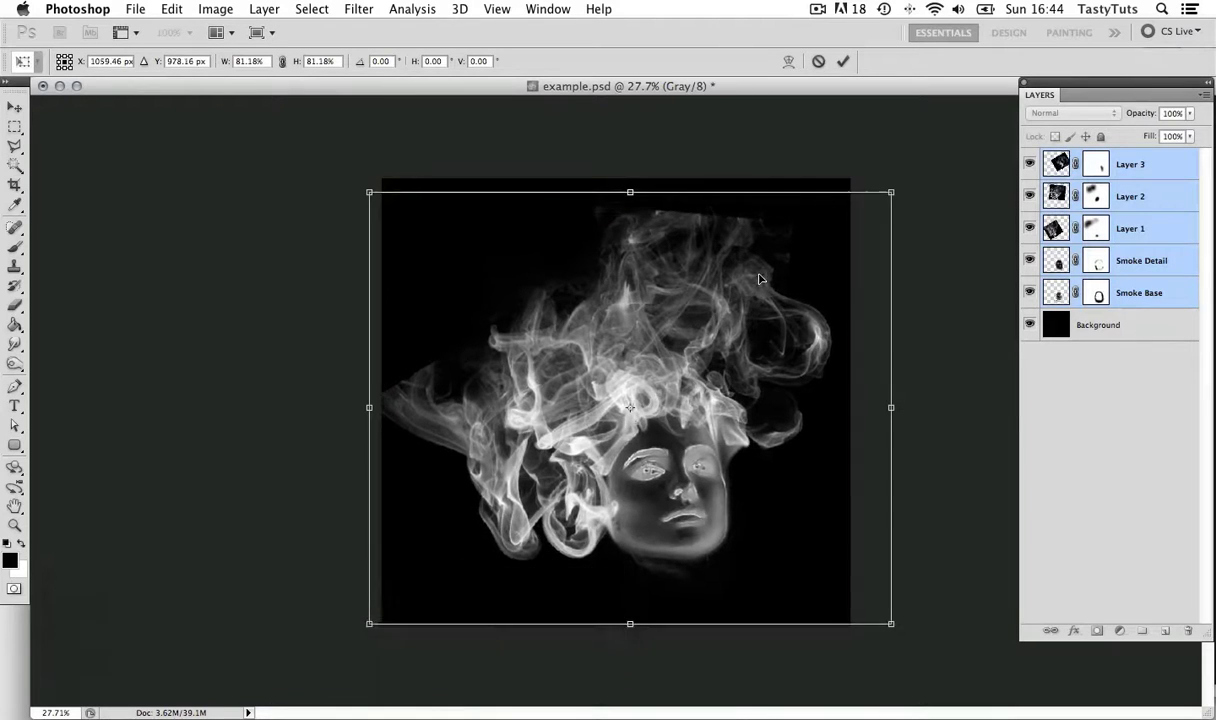
drag(751, 250, 765, 281)
key(Return)
- Nudge the selected smoke and face layers slightly to the right
key(z)
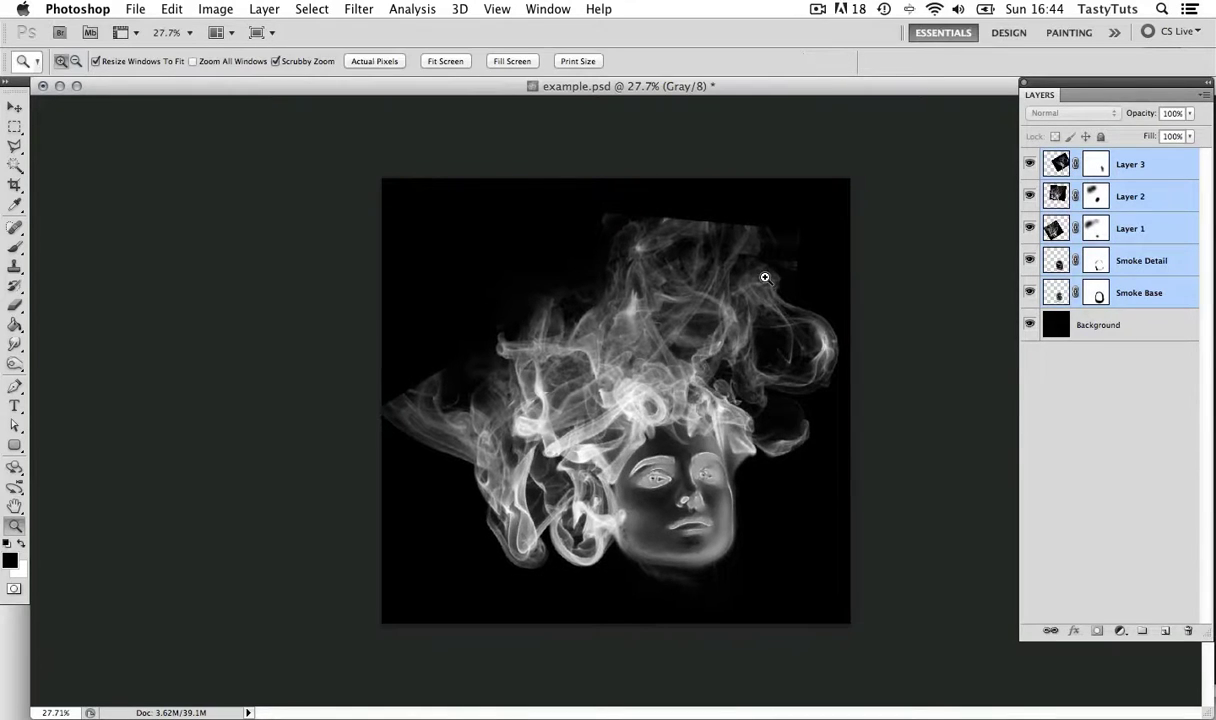
key(super+Right)
key(super+Right)
key(super+Right)
key(super+Right)
key(super+Right)
key(super+Right)
key(super+Right)
key(super+Right)
key(super+Right)
key(super+Right)
drag(718, 341, 814, 326)
key(v)
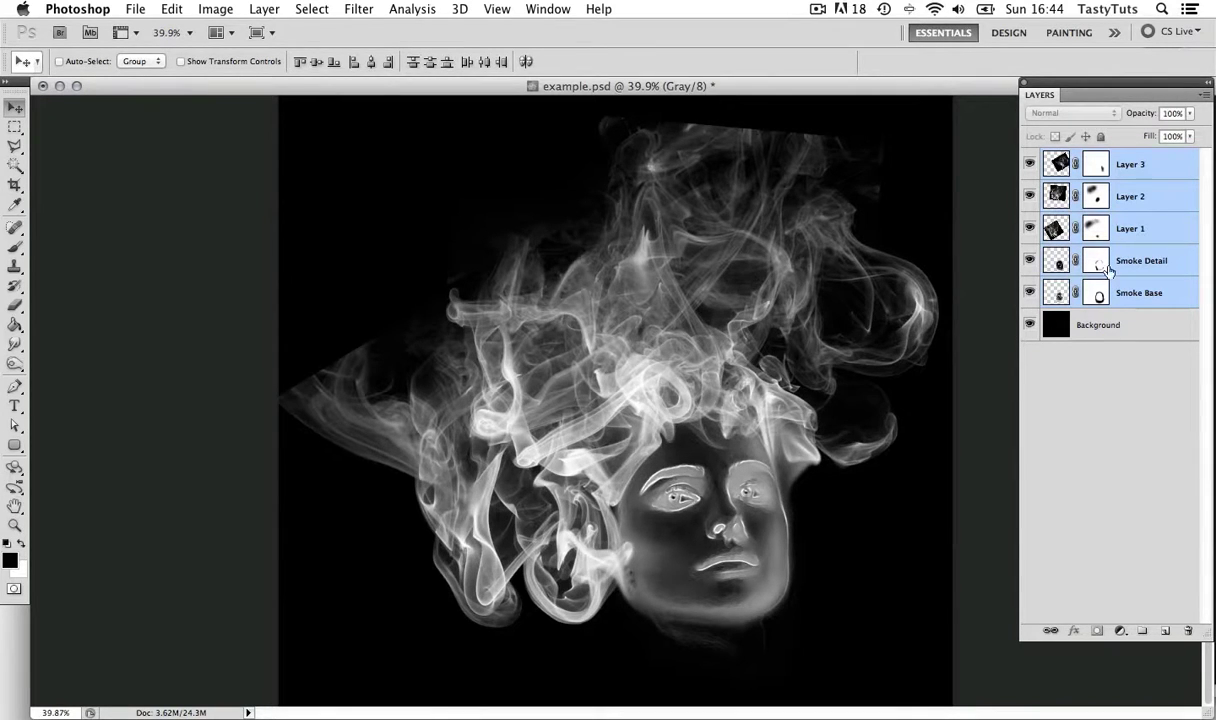
- Soften the Layer 1 smoke left of the face on its mask with a black 30% opacity brush, from 400 up to 600 px
click(1152, 236)
click(1030, 228)
click(1030, 228)
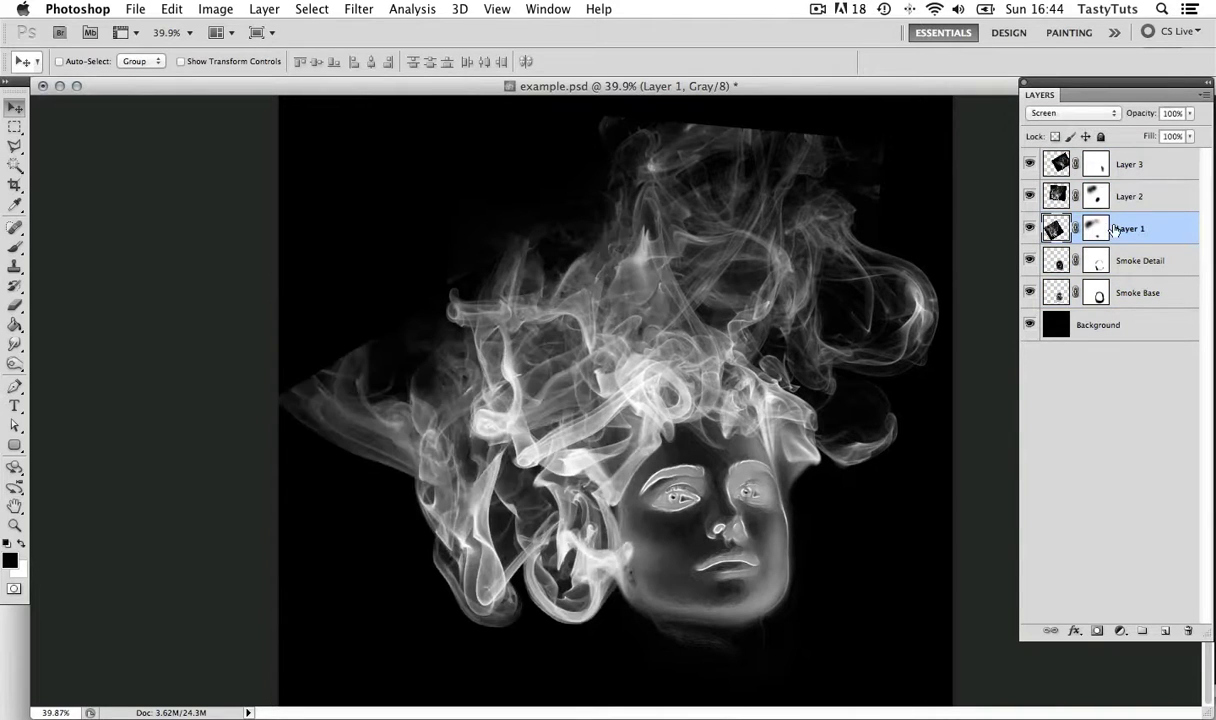
click(1096, 230)
key(b)
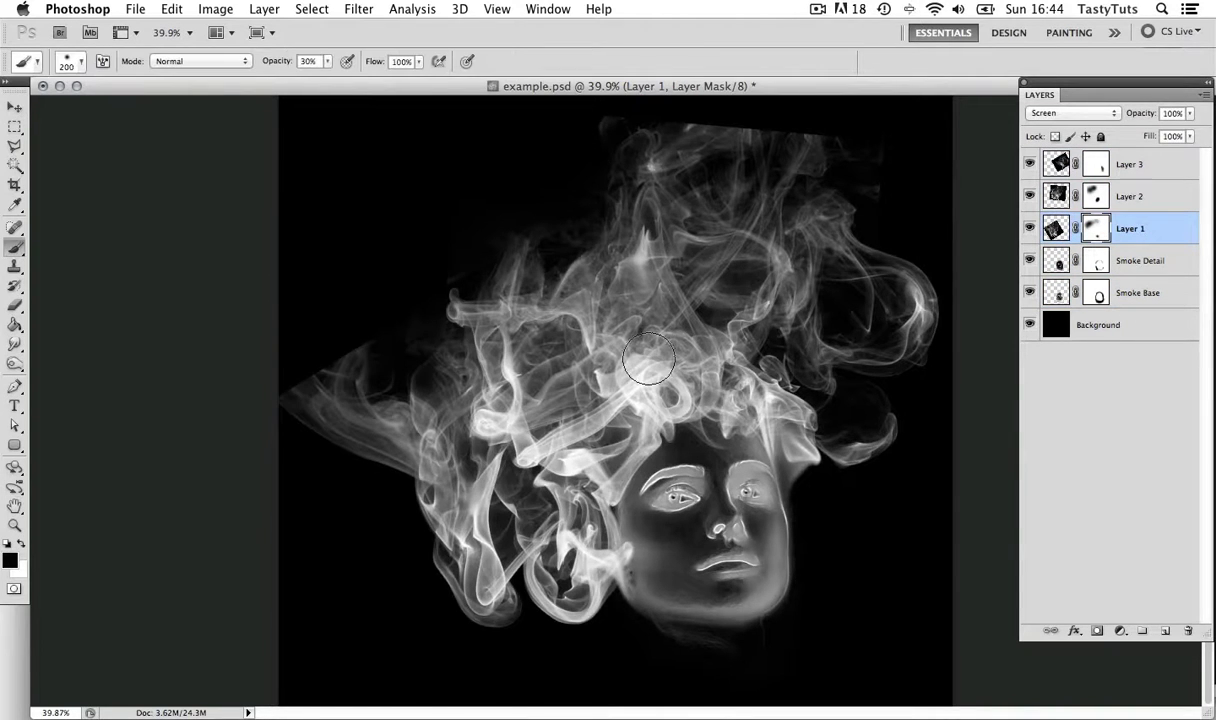
key(bracketright)
key(bracketright)
key(bracketright)
key(bracketleft)
drag(417, 362, 493, 496)
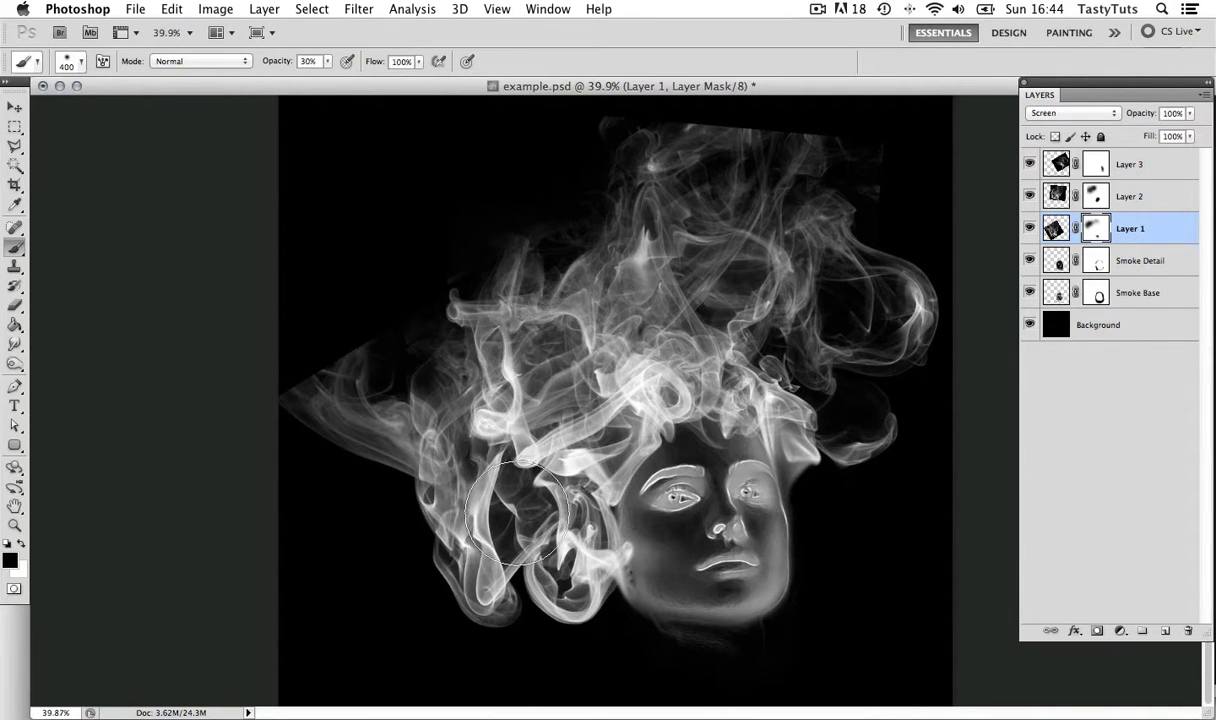
key(bracketright)
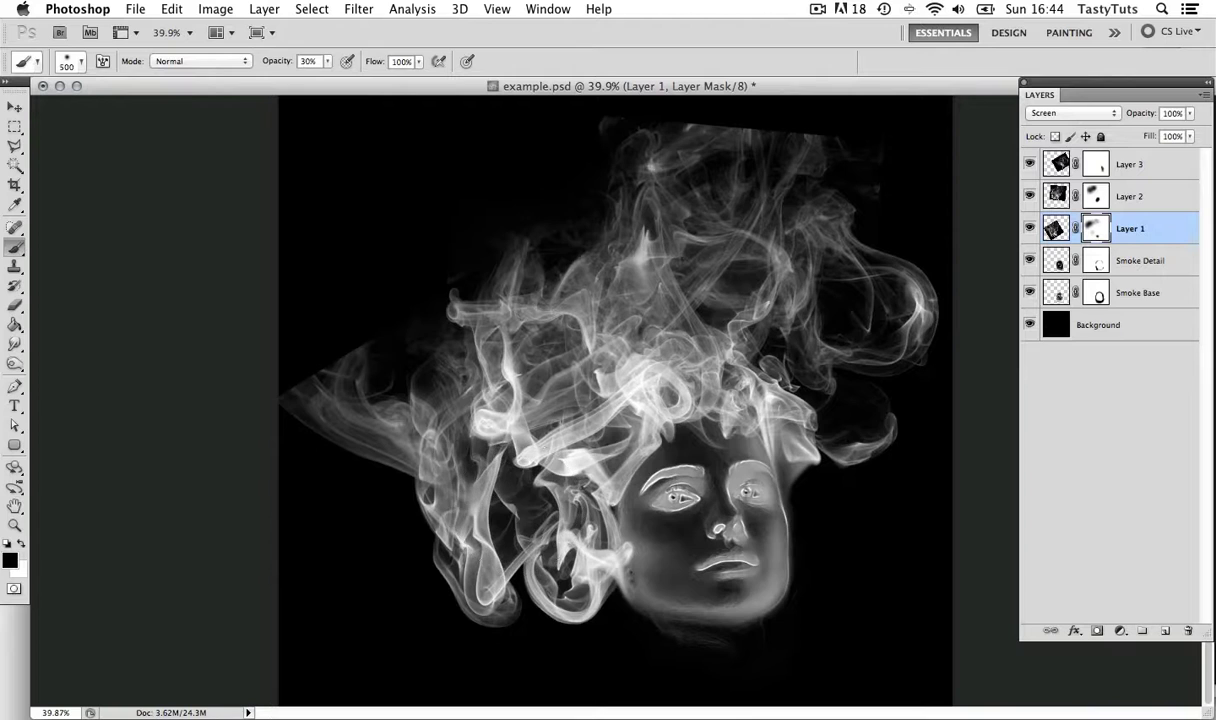
click(494, 478)
key(bracketright)
drag(457, 390, 418, 359)
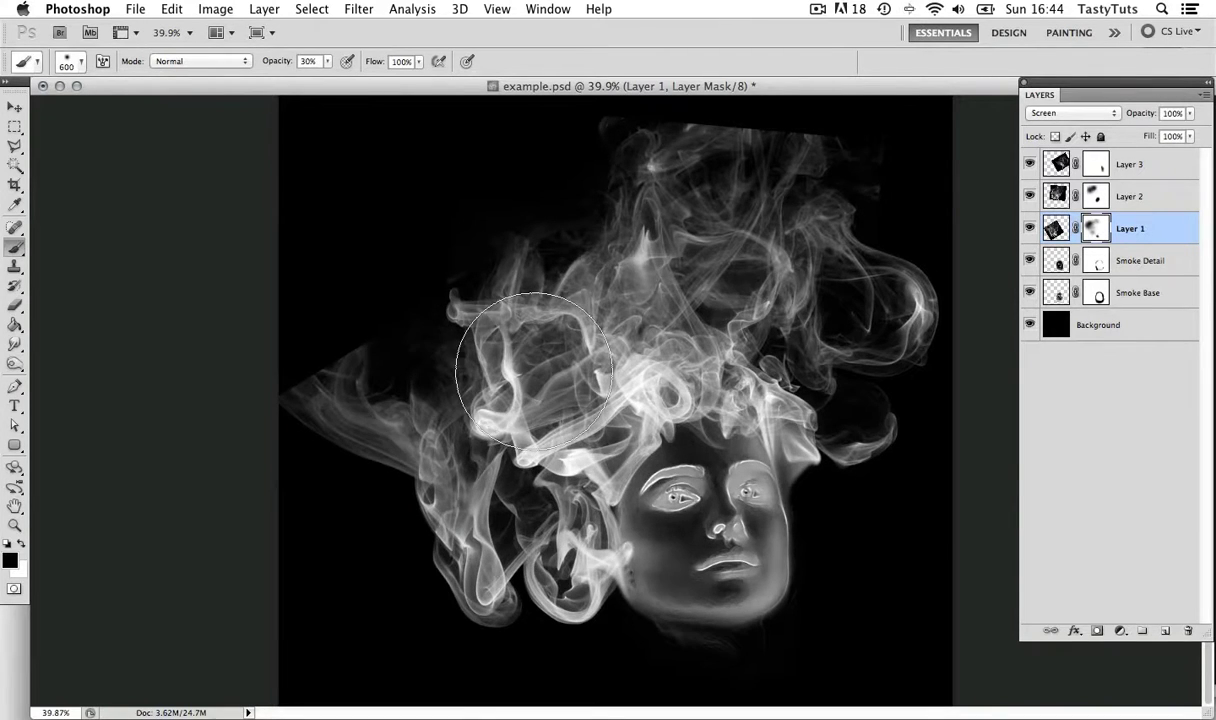
- Fade the hard far-left edge of the Layer 1 smoke on its mask with a black 30% opacity brush of up to 700 px
click(467, 470)
click(303, 382)
key(bracketleft)
key(bracketleft)
mouse_move(306, 385)
mouse_down()
mouse_move(414, 366)
mouse_move(345, 438)
mouse_move(308, 437)
mouse_move(349, 474)
mouse_move(304, 478)
mouse_move(363, 357)
mouse_move(291, 420)
mouse_up()
mouse_move(506, 335)
mouse_down()
mouse_move(426, 529)
mouse_move(434, 575)
mouse_move(426, 543)
mouse_move(540, 516)
mouse_move(497, 474)
mouse_up()
key(bracketright)
key(bracketright)
mouse_move(464, 248)
mouse_down()
mouse_move(369, 366)
mouse_move(226, 499)
mouse_up()
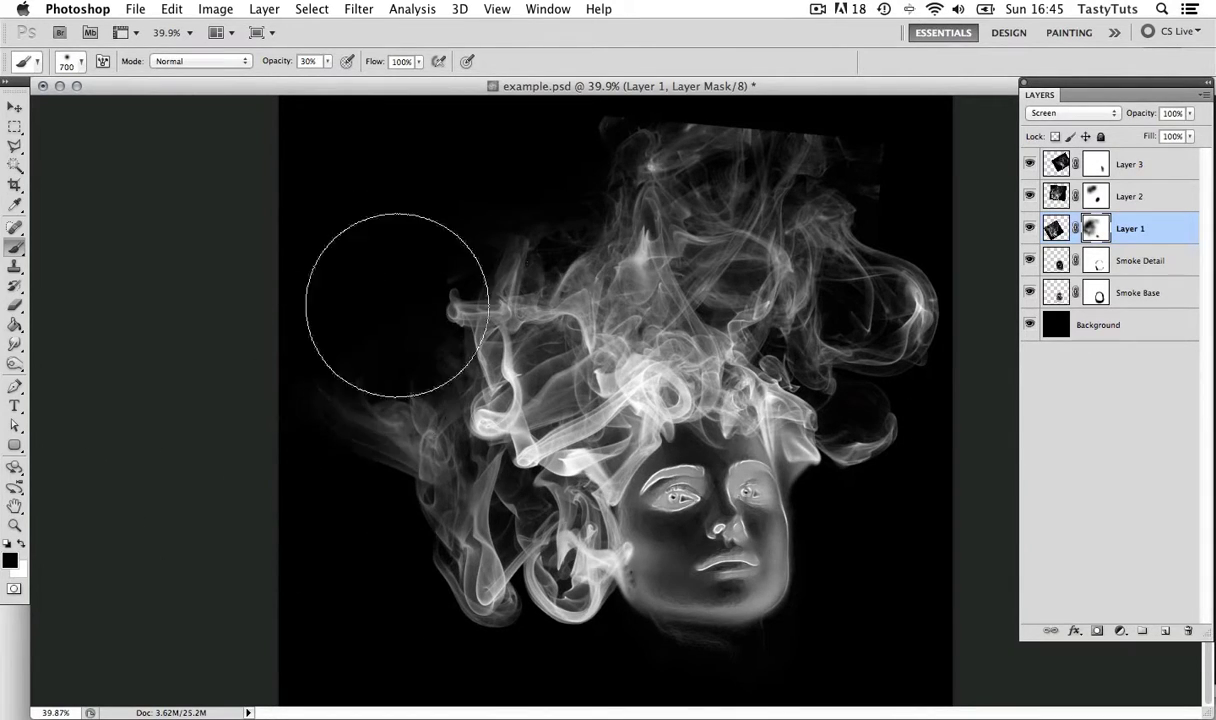
- Fade the straight cut edges above the head on the Layer 2 and Layer 3 masks with a 500 px black brush at 30% opacity
click(1098, 196)
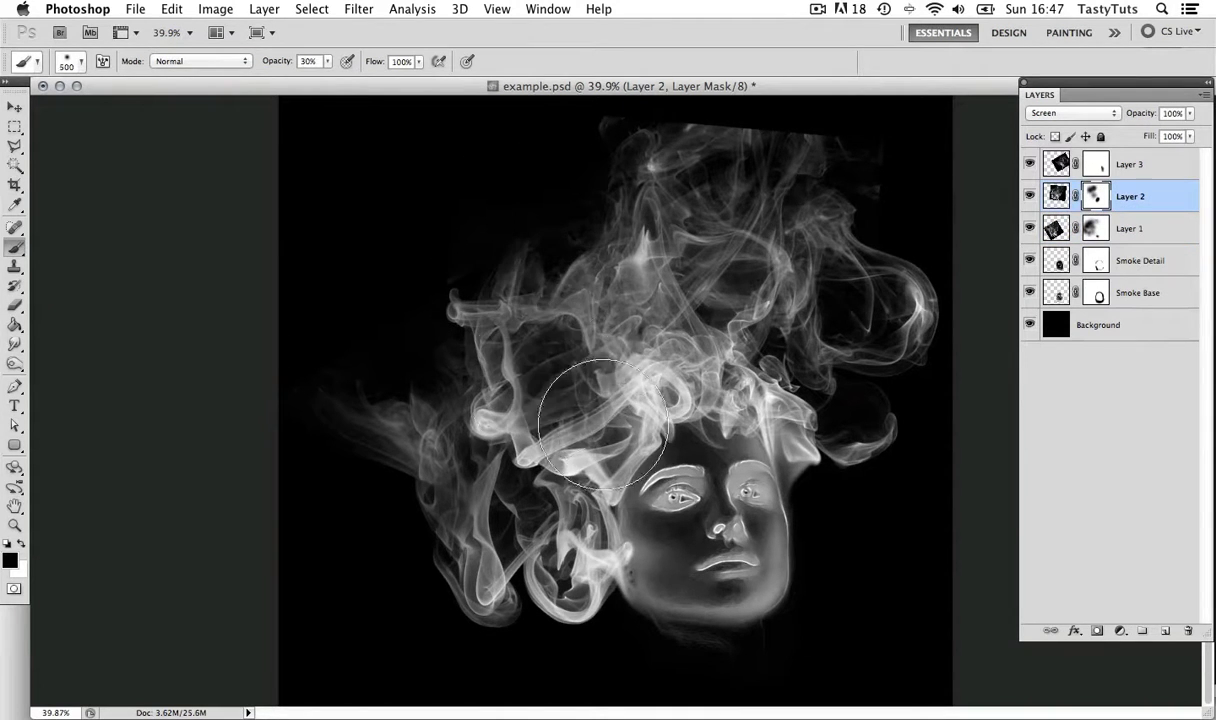
mouse_move(603, 422)
mouse_down()
mouse_move(642, 301)
mouse_move(592, 204)
mouse_up()
click(1100, 168)
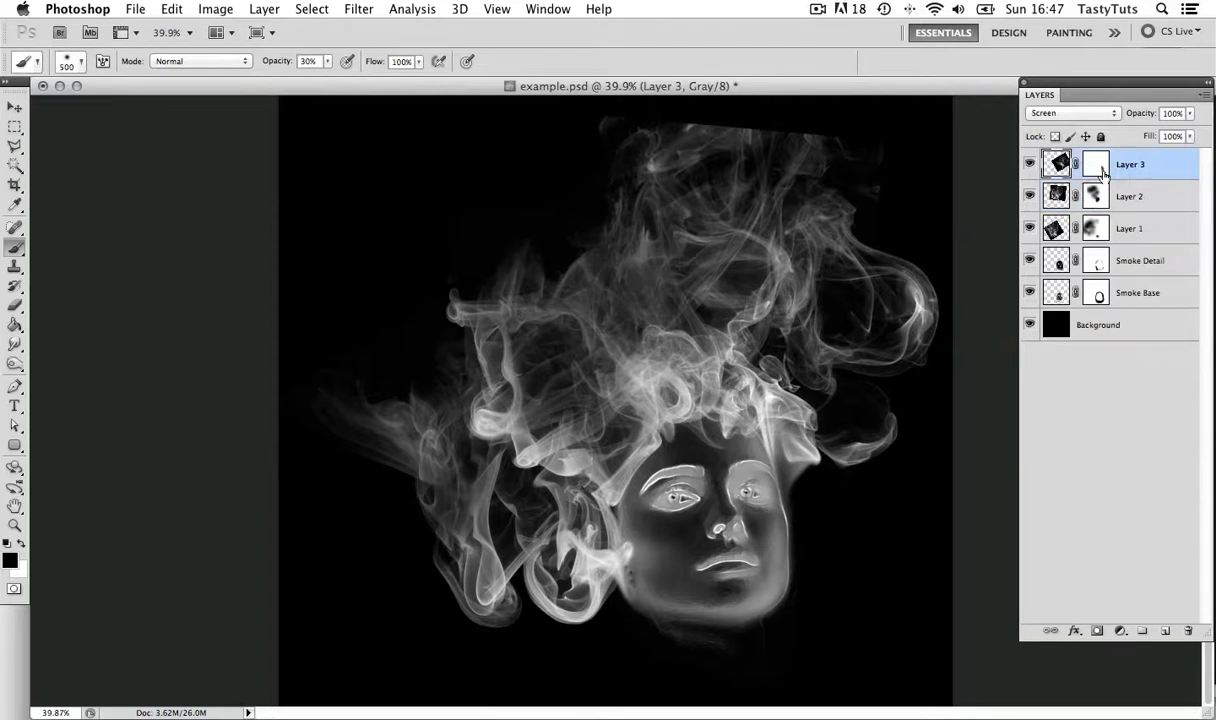
drag(680, 256, 706, 247)
scroll(811, 233, up, 2)
click(1098, 196)
mouse_move(704, 145)
mouse_down()
mouse_move(744, 157)
mouse_move(582, 245)
mouse_up()
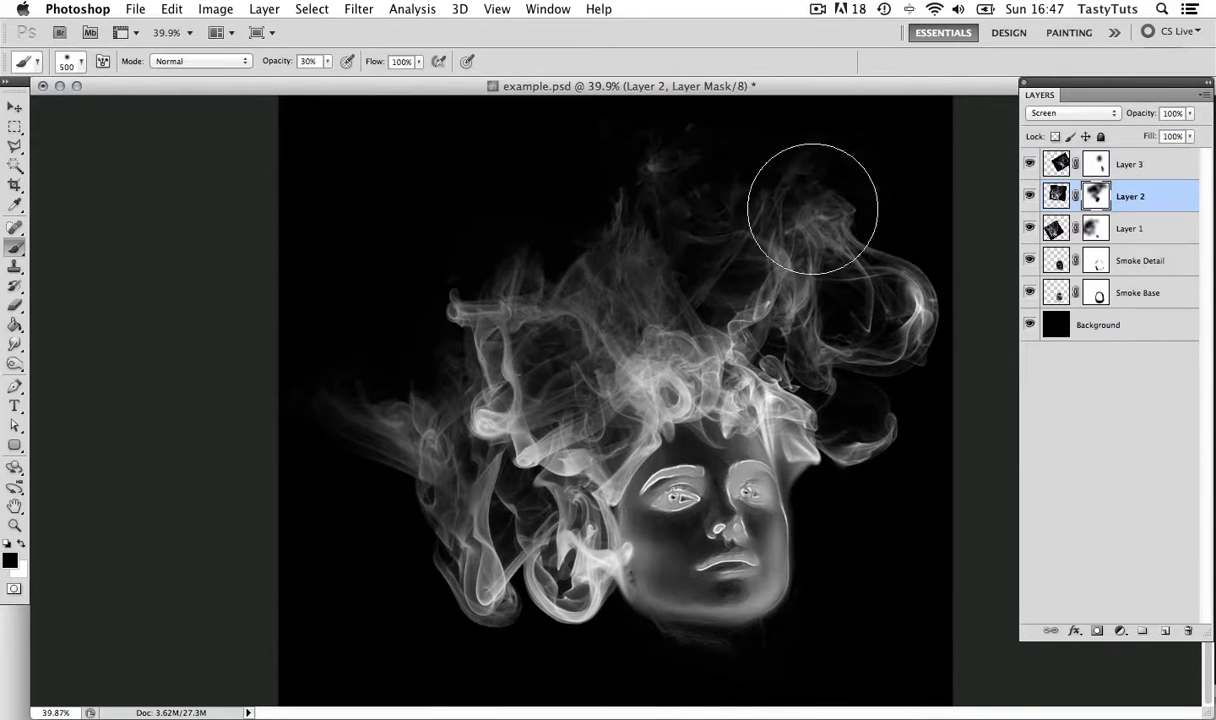
- Soften the upper-right smoke on the Layer 3 mask with a black 30% opacity brush reduced from 500 px
key(alt+bracketright)
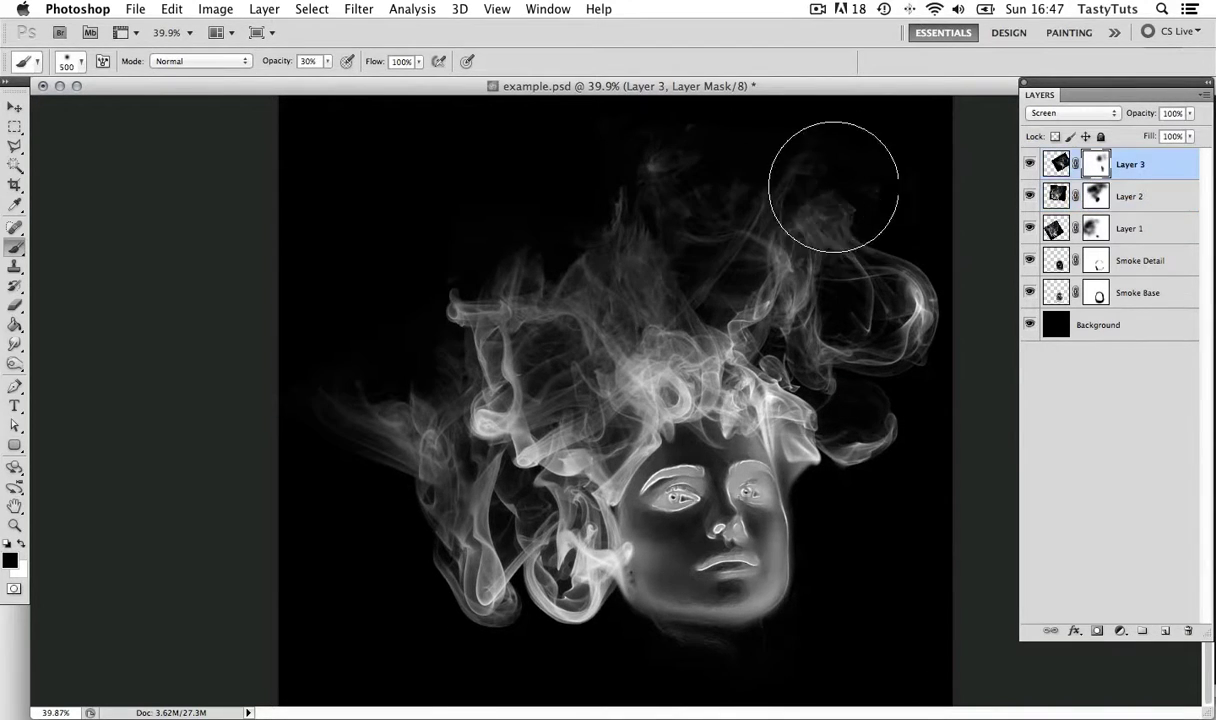
drag(829, 190, 811, 256)
key(bracketleft)
click(799, 256)
drag(732, 388, 752, 380)
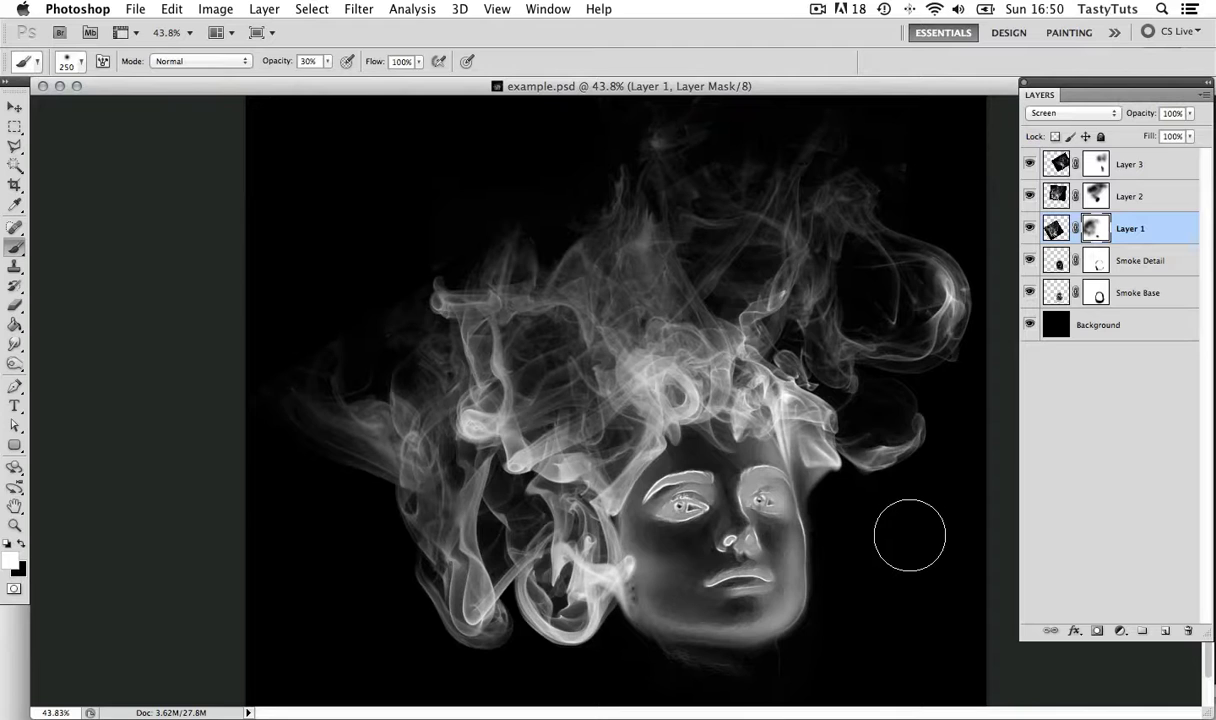
- Check the Smoke Base layer's effect on the face by toggling its visibility, and target its mask with the Brush tool
key(z)
drag(747, 522, 814, 478)
drag(882, 508, 719, 371)
click(1150, 294)
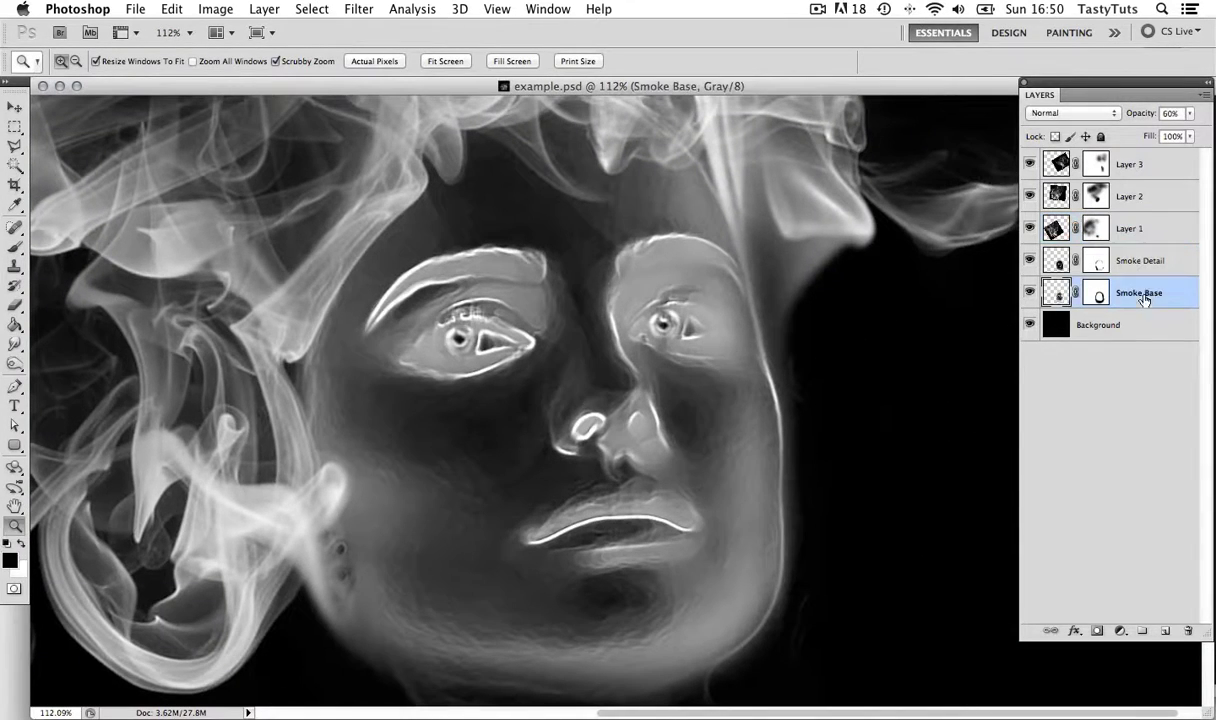
click(1030, 292)
click(1030, 292)
key(space)
drag(812, 422, 814, 376)
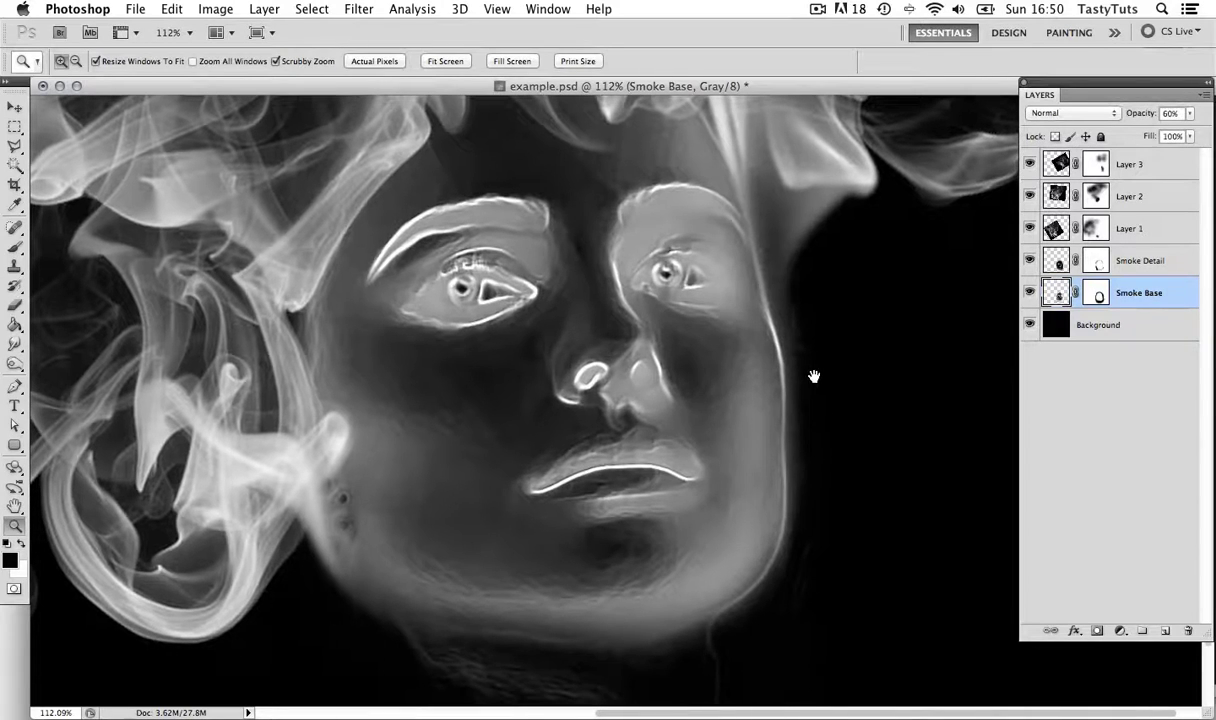
click(1098, 294)
key(b)
key(x)
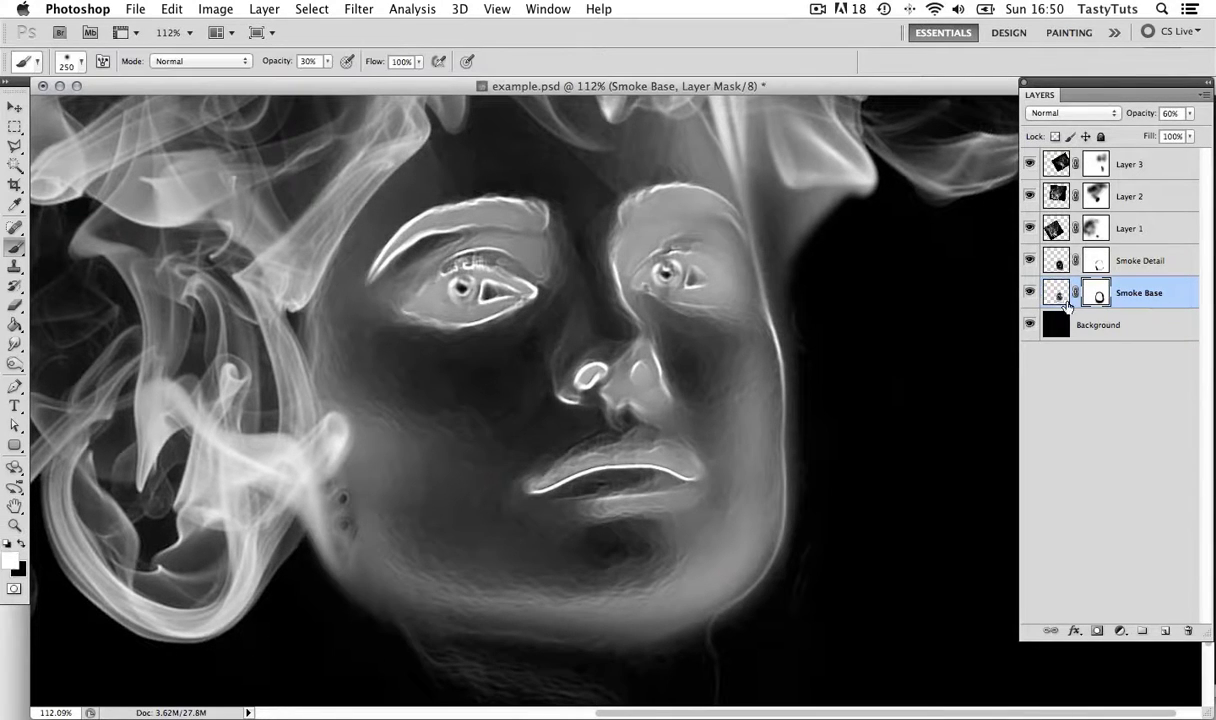
drag(468, 510, 395, 540)
key(super+z)
key(x)
- Darken the cheeks, forehead and brow area on the Smoke Base mask with black at 30% opacity
drag(440, 330, 400, 504)
drag(543, 225, 384, 282)
key(bracketleft)
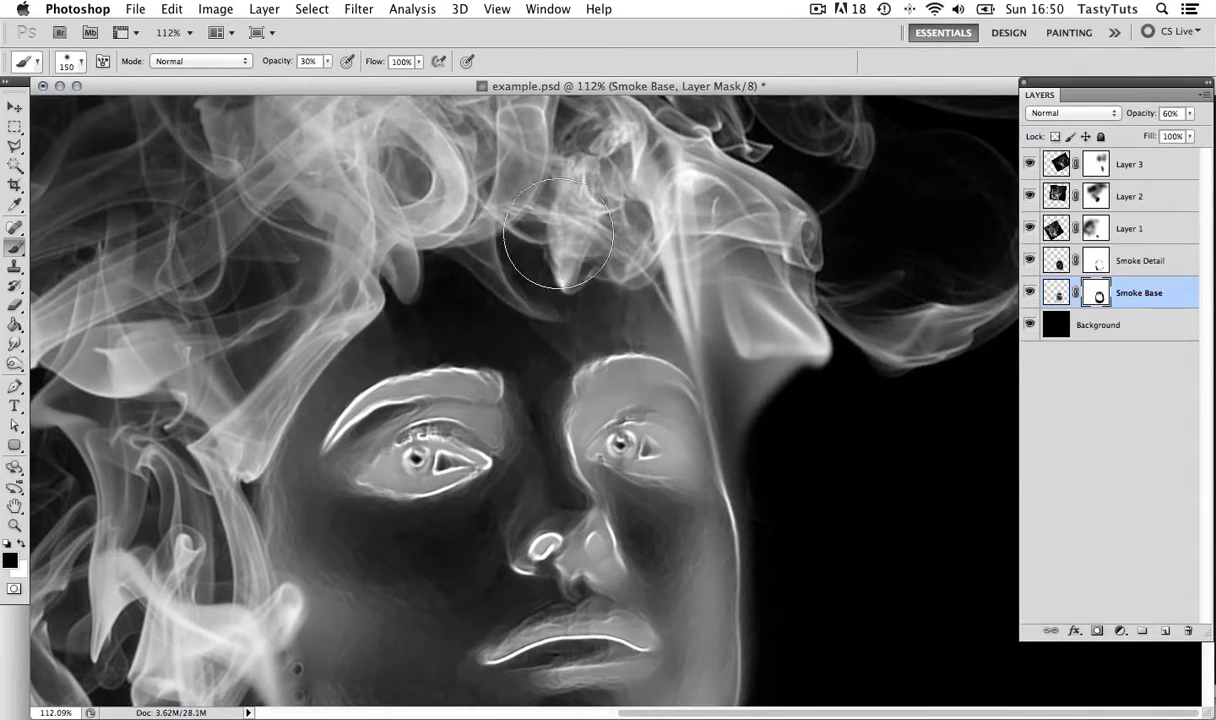
drag(382, 565, 376, 385)
scroll(392, 405, down, 5)
scroll(339, 516, up, 6)
- Paint away the grey fill around the nose and inside the nostril on the Smoke Base mask with progressively smaller black brushes
key(bracketleft)
key(bracketleft)
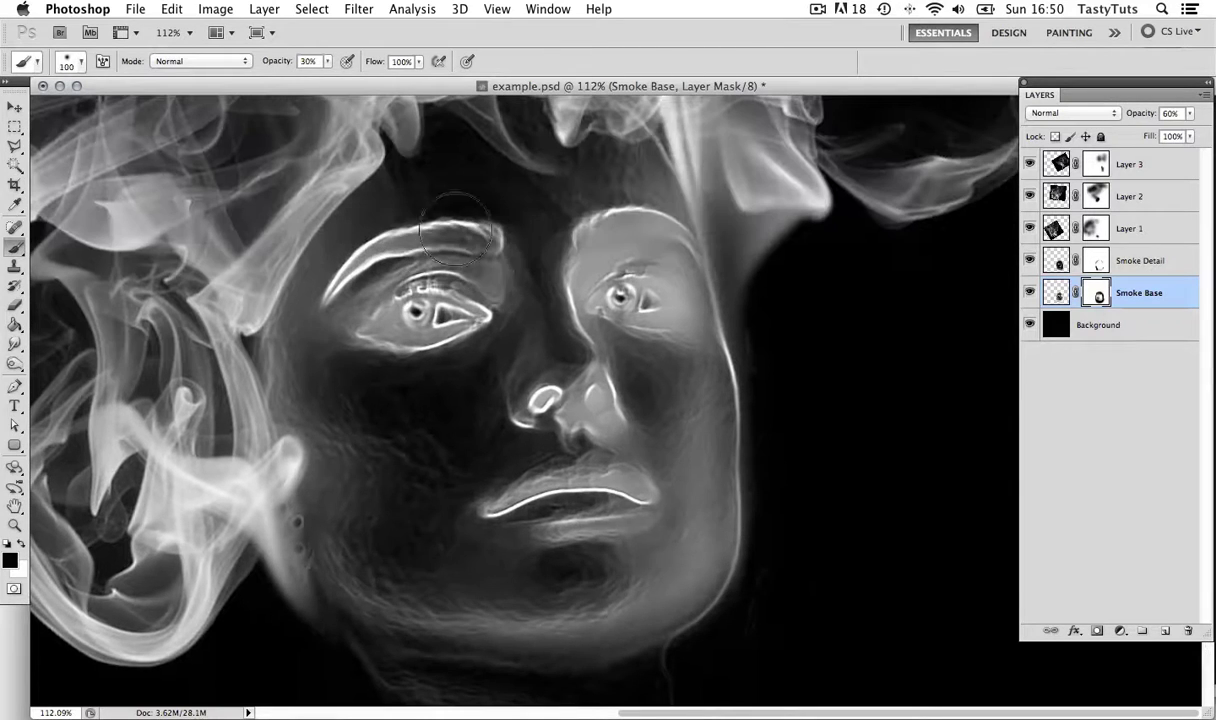
drag(651, 384, 640, 445)
key(bracketleft)
key(bracketleft)
key(bracketleft)
key(bracketleft)
key(bracketleft)
key(bracketleft)
key(bracketleft)
key(bracketleft)
click(596, 397)
- Darken the remaining grey patches of the face on the Smoke Base mask with a black brush of 80 px and smaller
key(bracketright)
key(bracketright)
key(bracketright)
key(bracketright)
scroll(562, 375, up, 5)
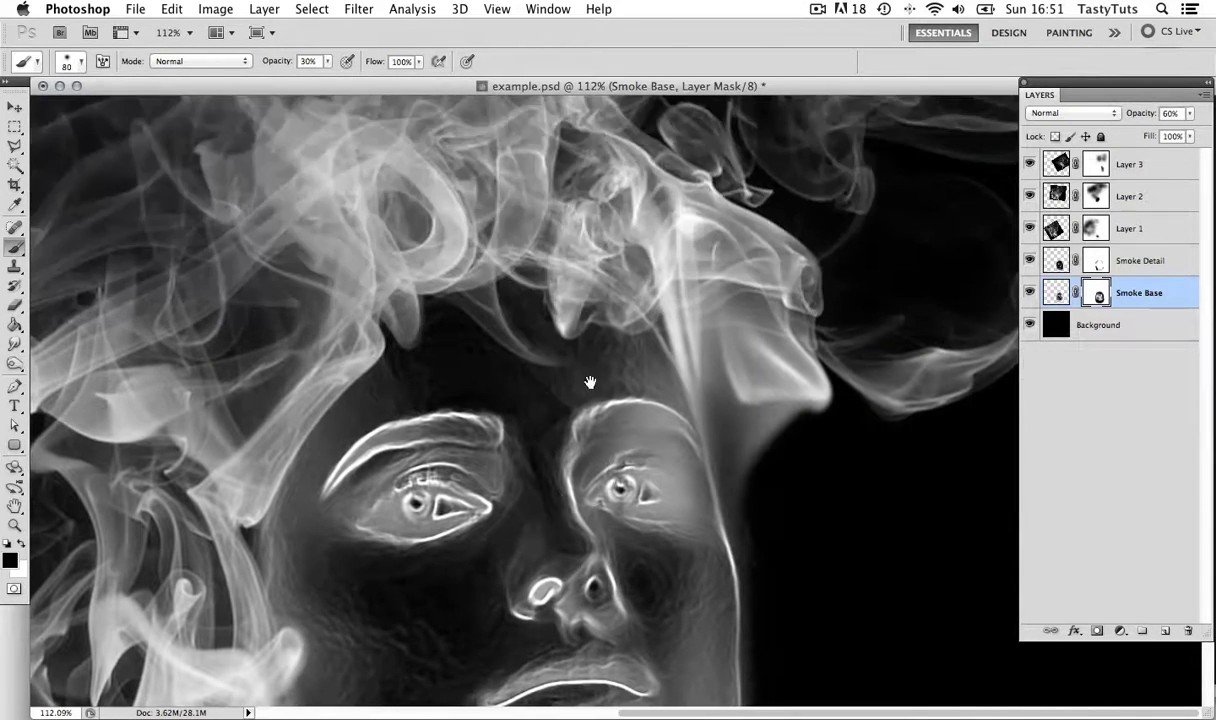
scroll(545, 373, down, 8)
drag(305, 512, 262, 508)
key(bracketleft)
key(bracketleft)
key(bracketleft)
key(bracketleft)
mouse_move(690, 348)
mouse_down()
mouse_move(722, 258)
mouse_move(716, 323)
mouse_move(672, 318)
mouse_up()
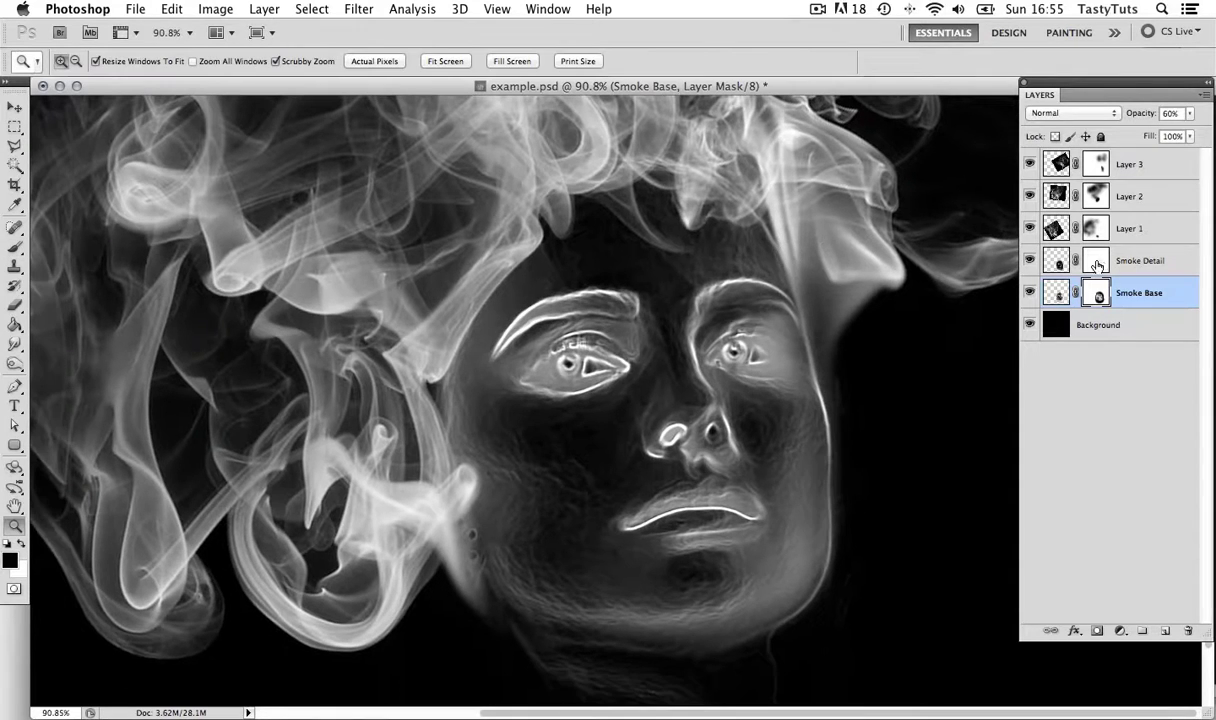
- Fade the face's outer contour on the Smoke Detail mask with a 125 px black brush at 30% opacity
click(1045, 256)
key(b)
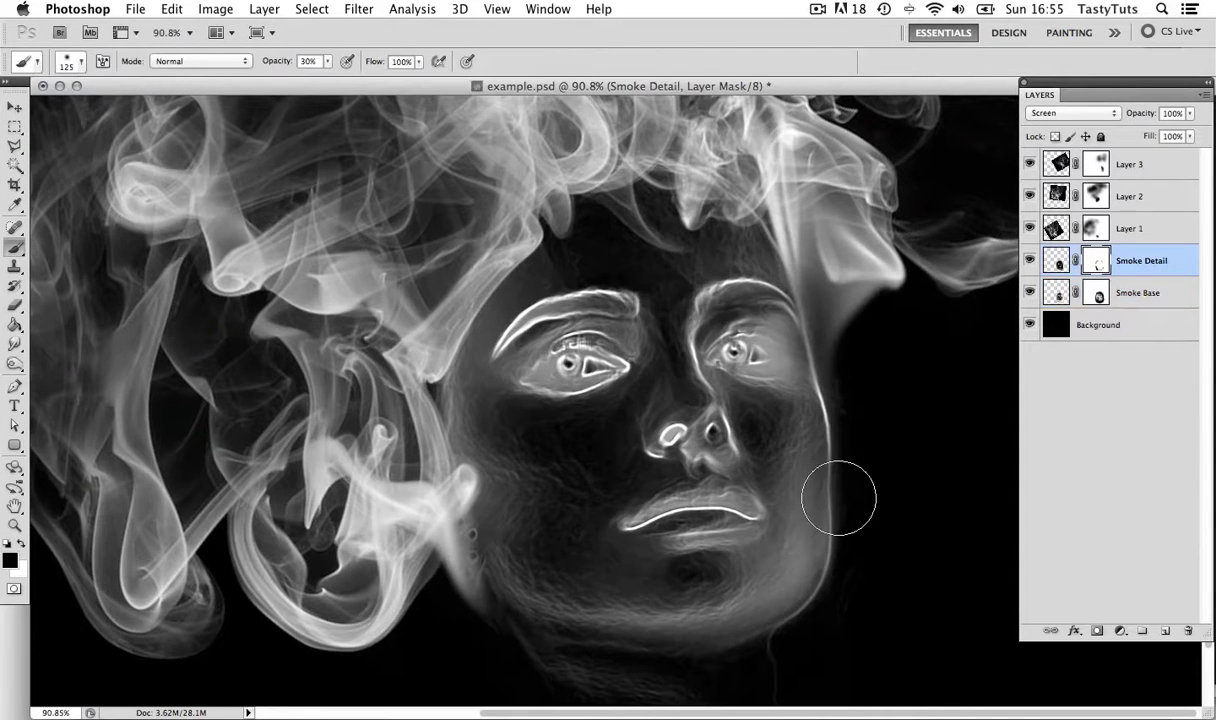
mouse_move(811, 319)
mouse_down()
mouse_move(590, 170)
mouse_move(700, 212)
mouse_move(721, 181)
mouse_up()
drag(734, 627, 731, 501)
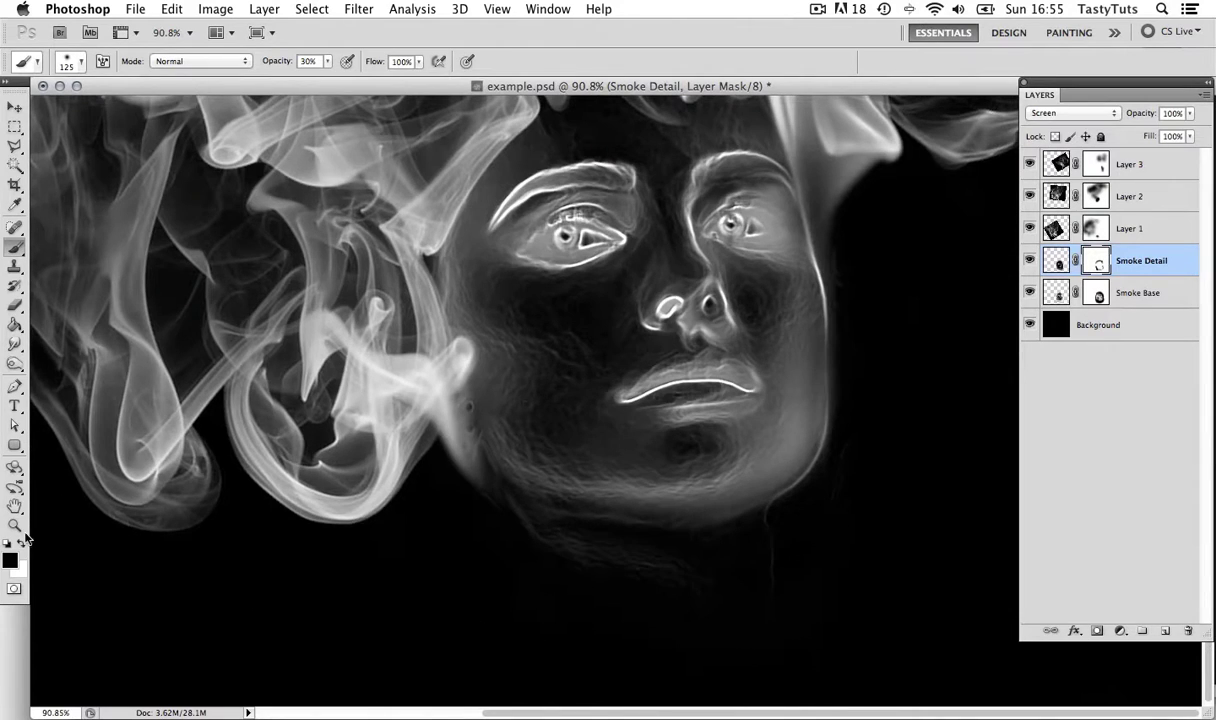
- Smudge the rough skin texture along the cheek and jaw of the Smoke Detail image at 30% strength, reducing the brush from 200 to 150 px
scroll(819, 450, up, 3)
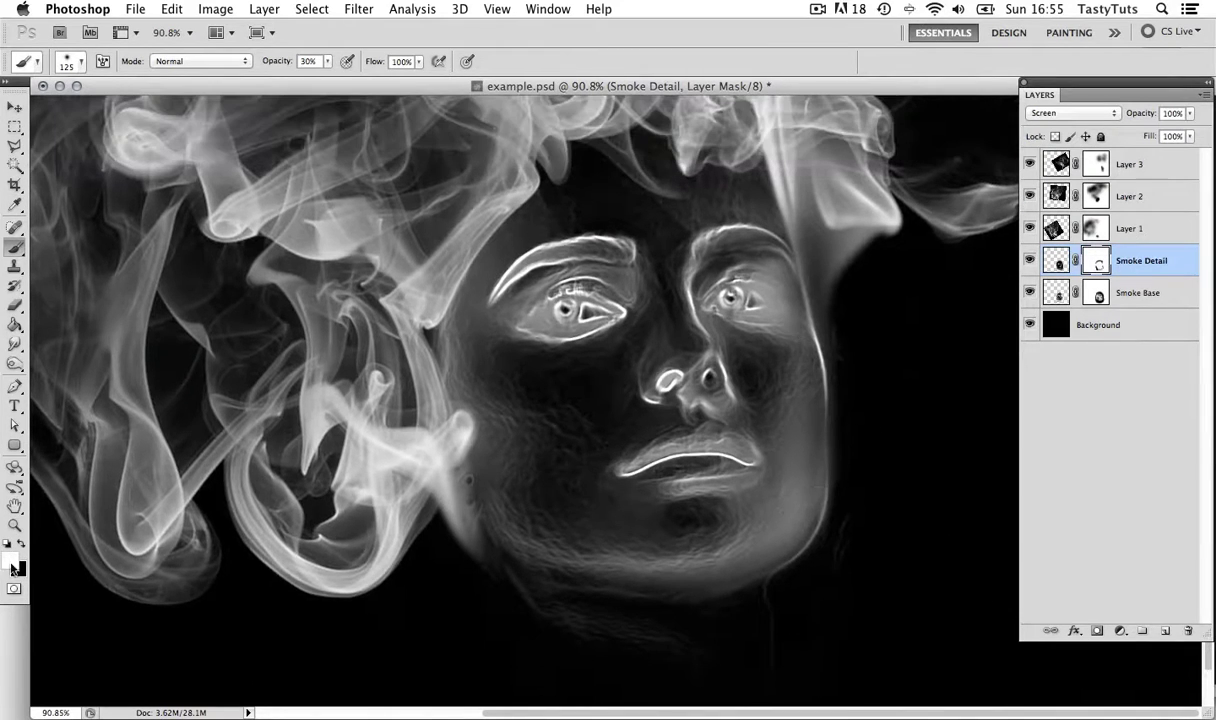
key(v)
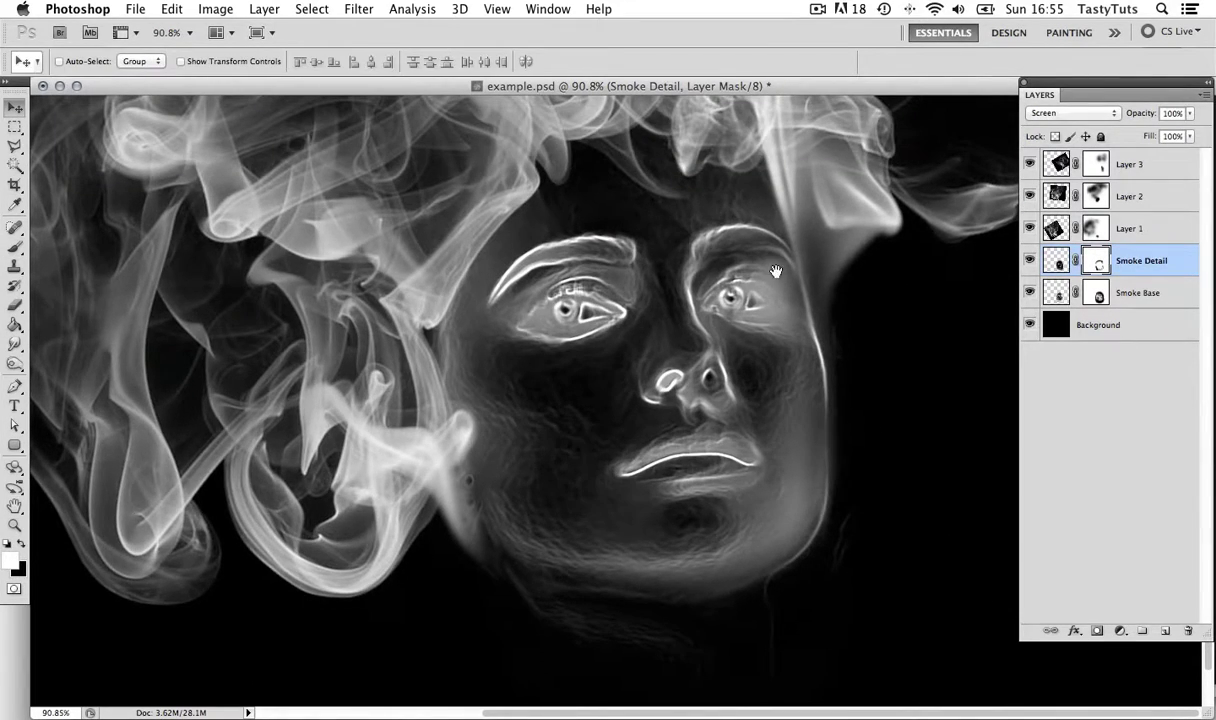
scroll(785, 275, up, 2)
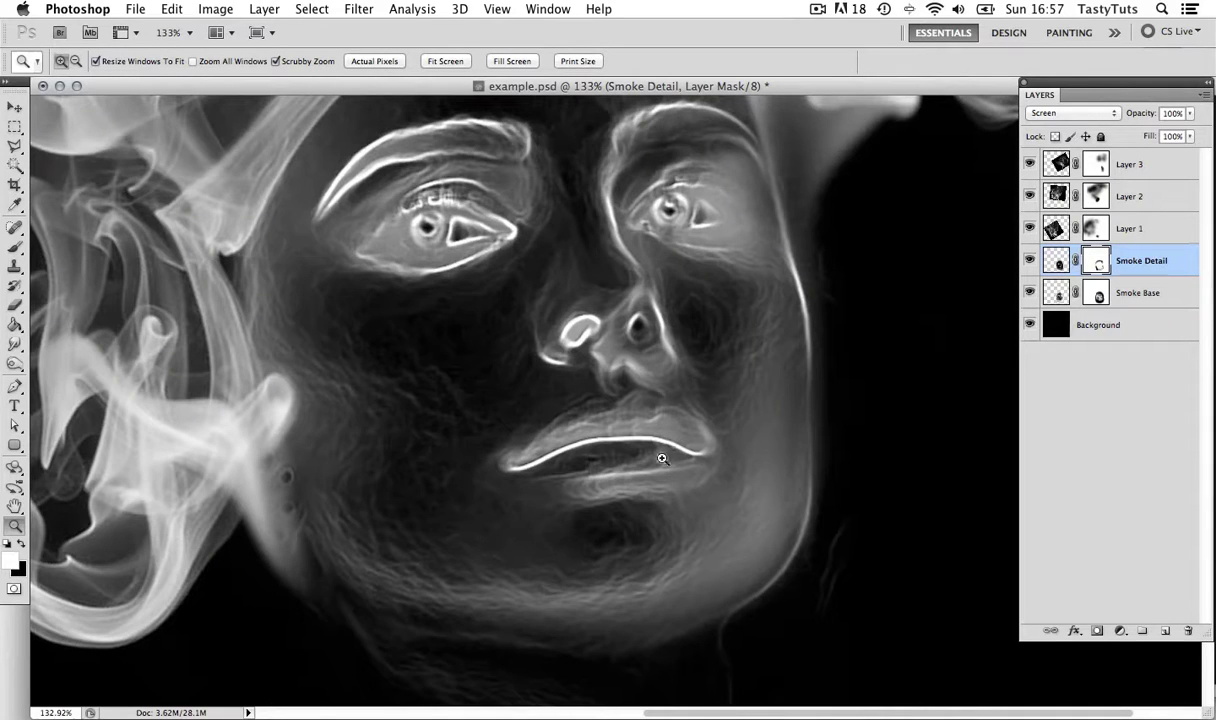
scroll(662, 458, down, 2)
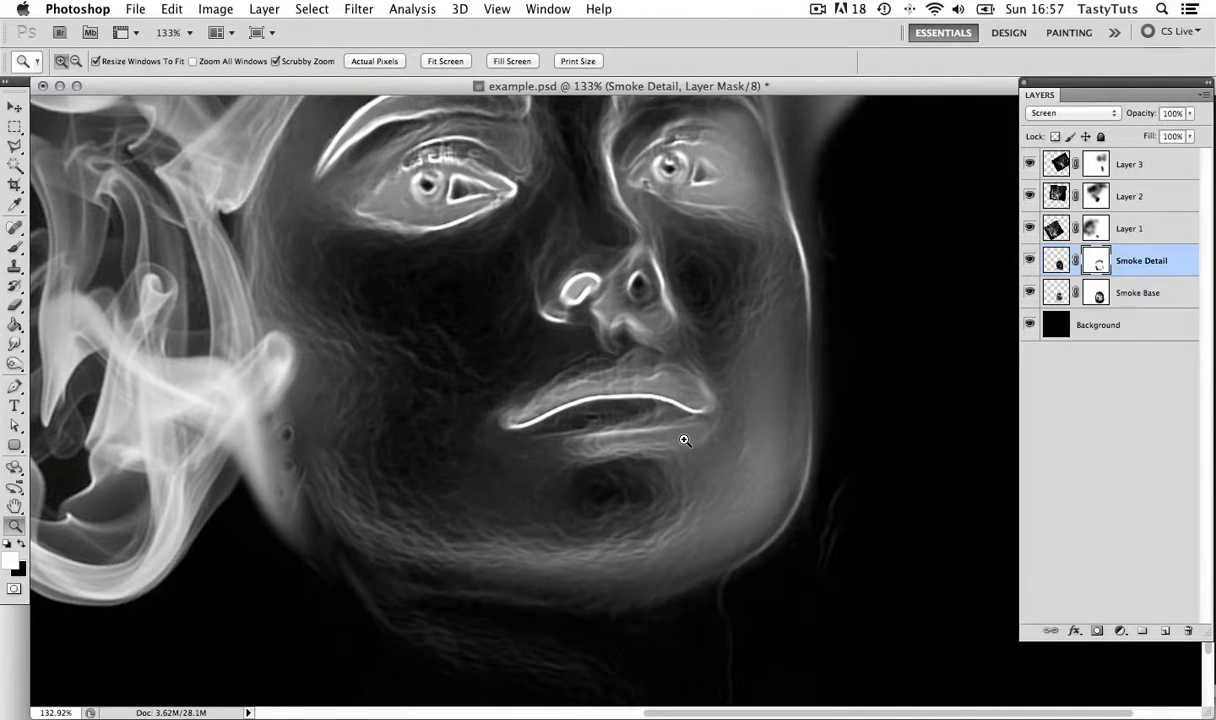
click(1052, 262)
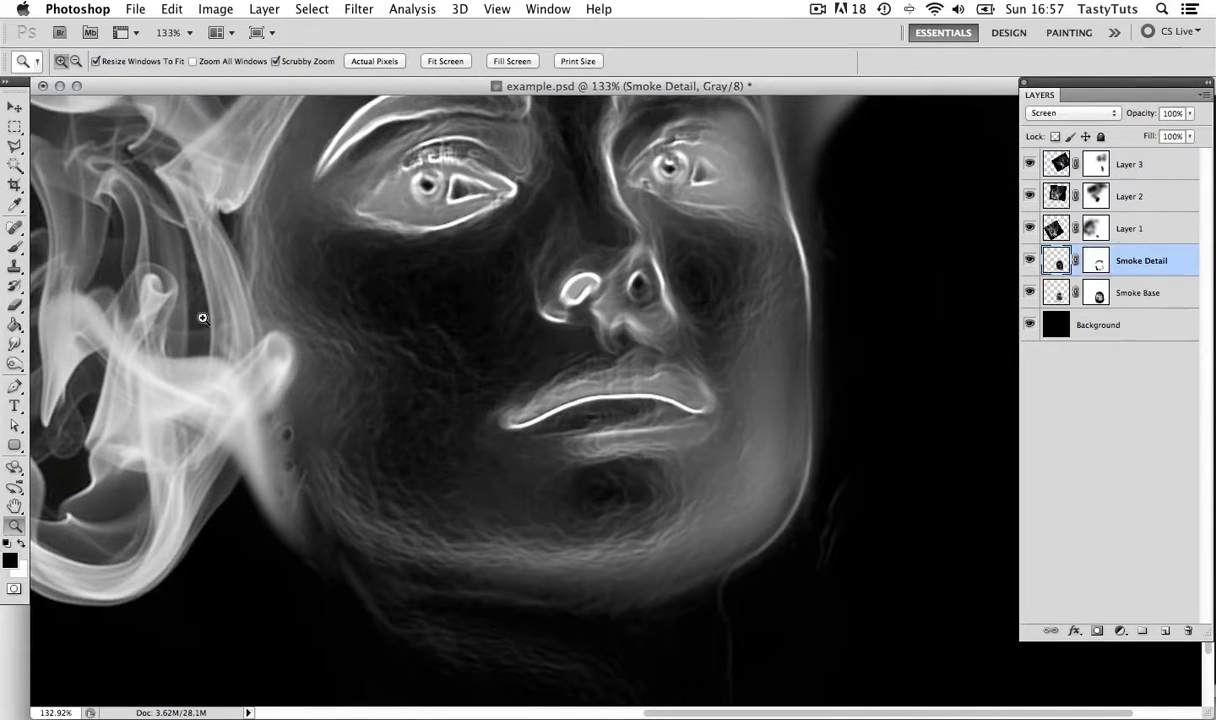
click(14, 343)
key(bracketright)
key(bracketright)
key(bracketleft)
key(bracketleft)
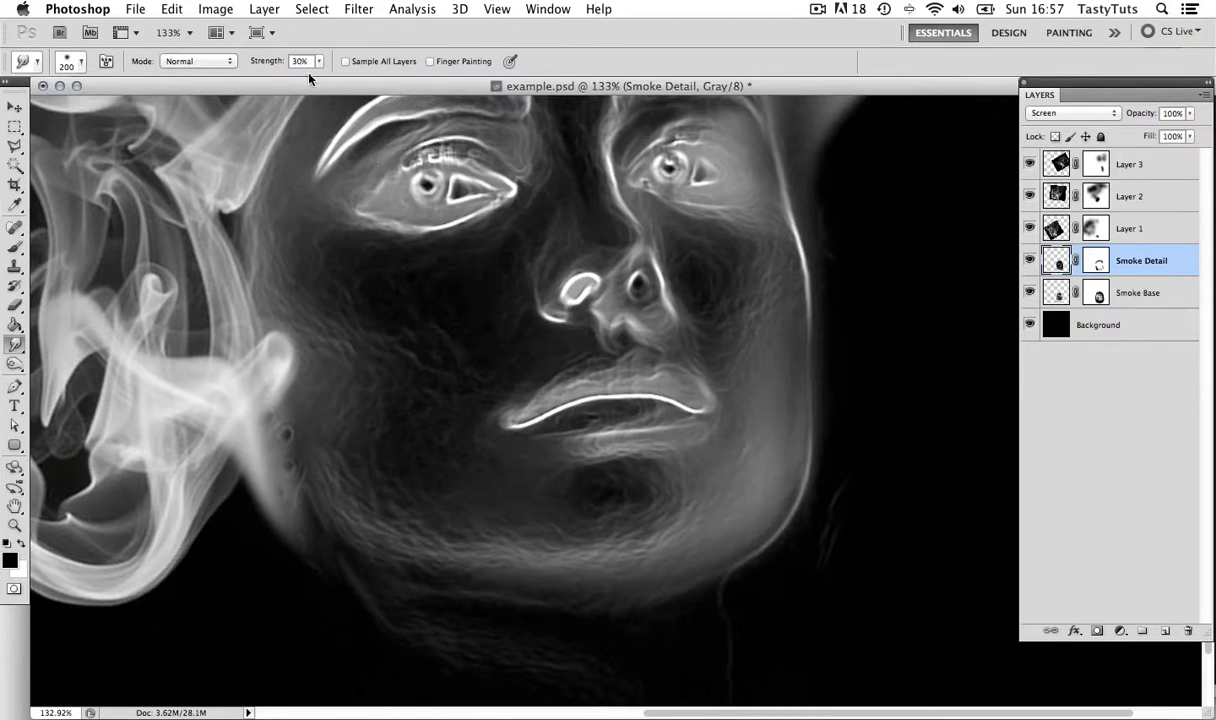
key(z)
drag(613, 524, 595, 537)
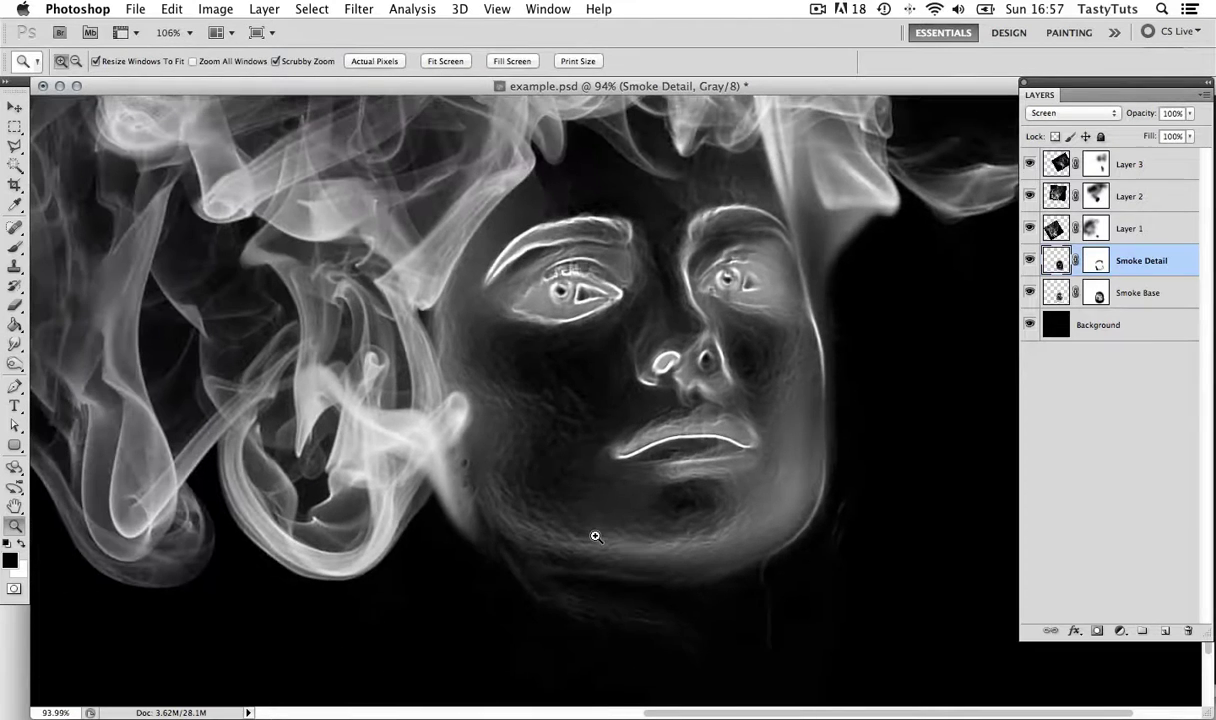
click(15, 343)
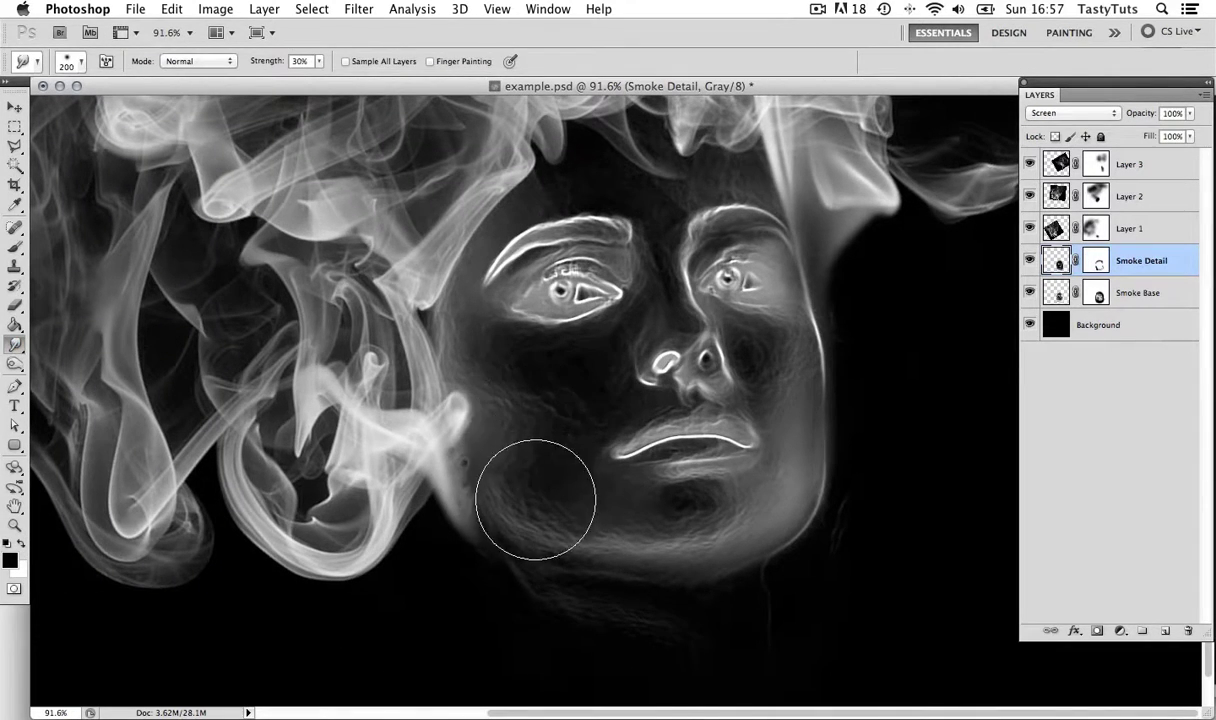
key(bracketright)
key(bracketright)
key(bracketright)
key(bracketright)
key(bracketleft)
key(bracketleft)
key(bracketleft)
key(bracketleft)
key(bracketleft)
key(bracketleft)
key(bracketleft)
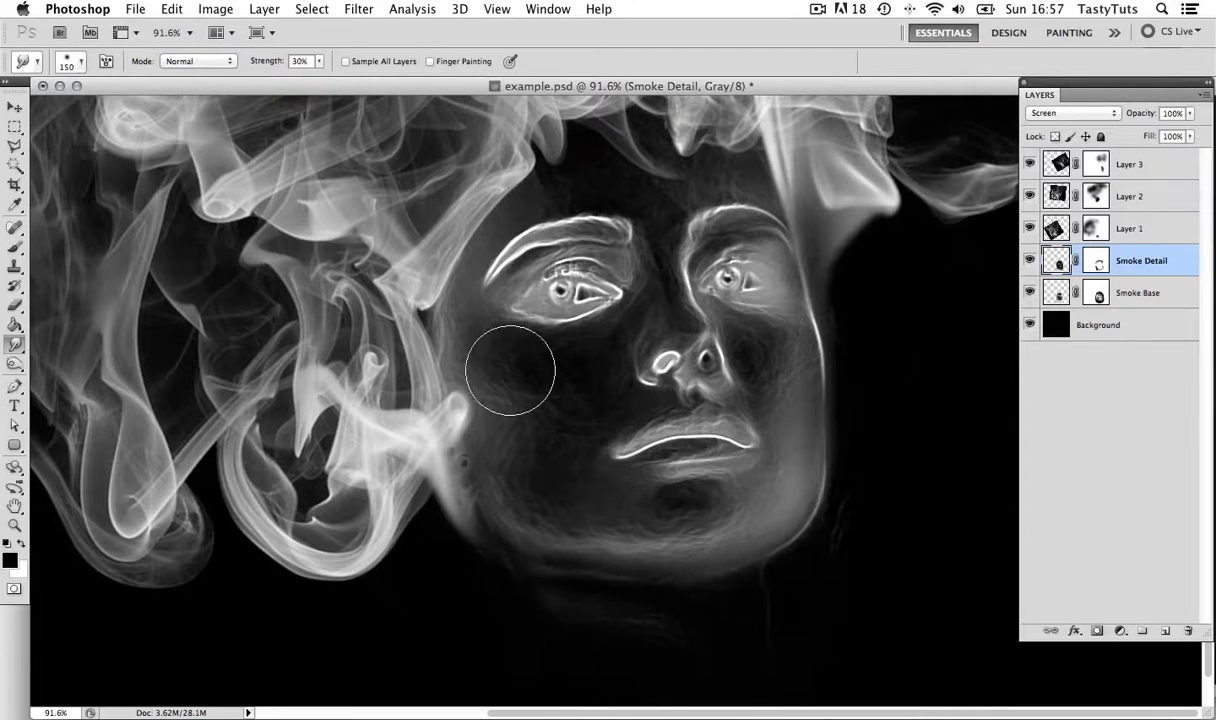
- Smooth the remaining texture on the chin and neck of the Smoke Detail image with a 125 px Smudge brush
key(bracketleft)
key(bracketleft)
key(bracketleft)
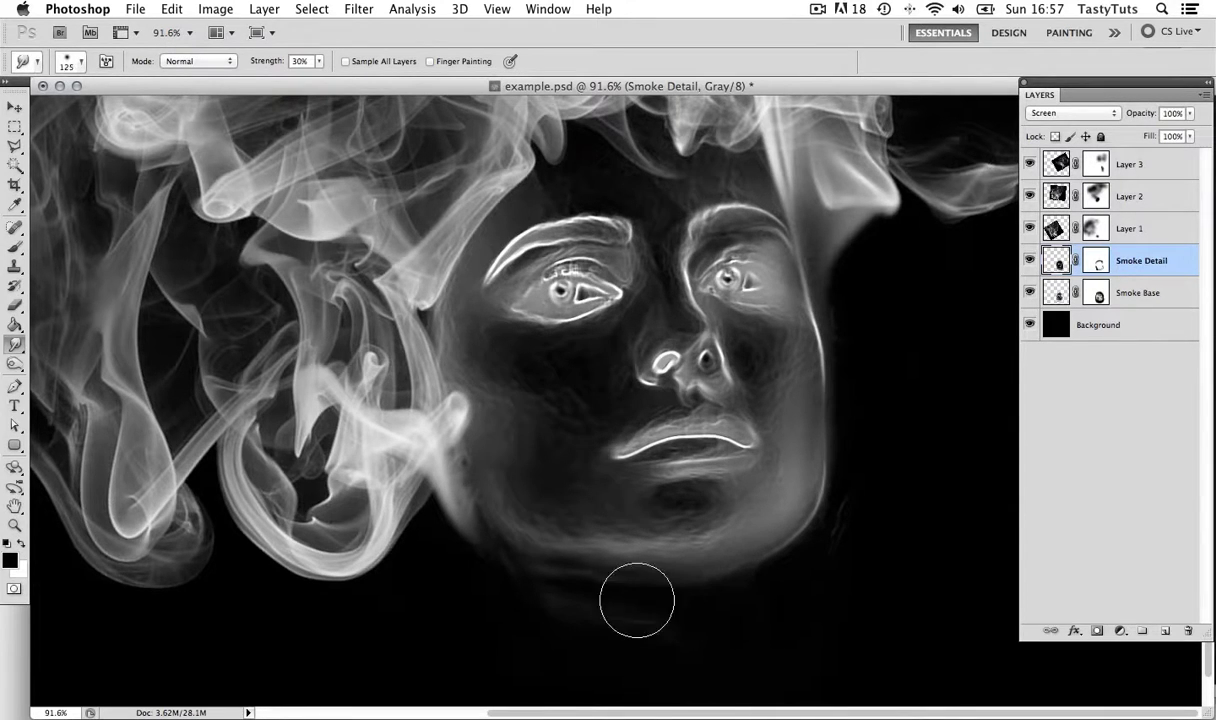
- Smudge the finer texture between the cheek, nose and eyes of the Smoke Detail image with a 60 px brush
key(ctrl+space)
drag(619, 406, 681, 385)
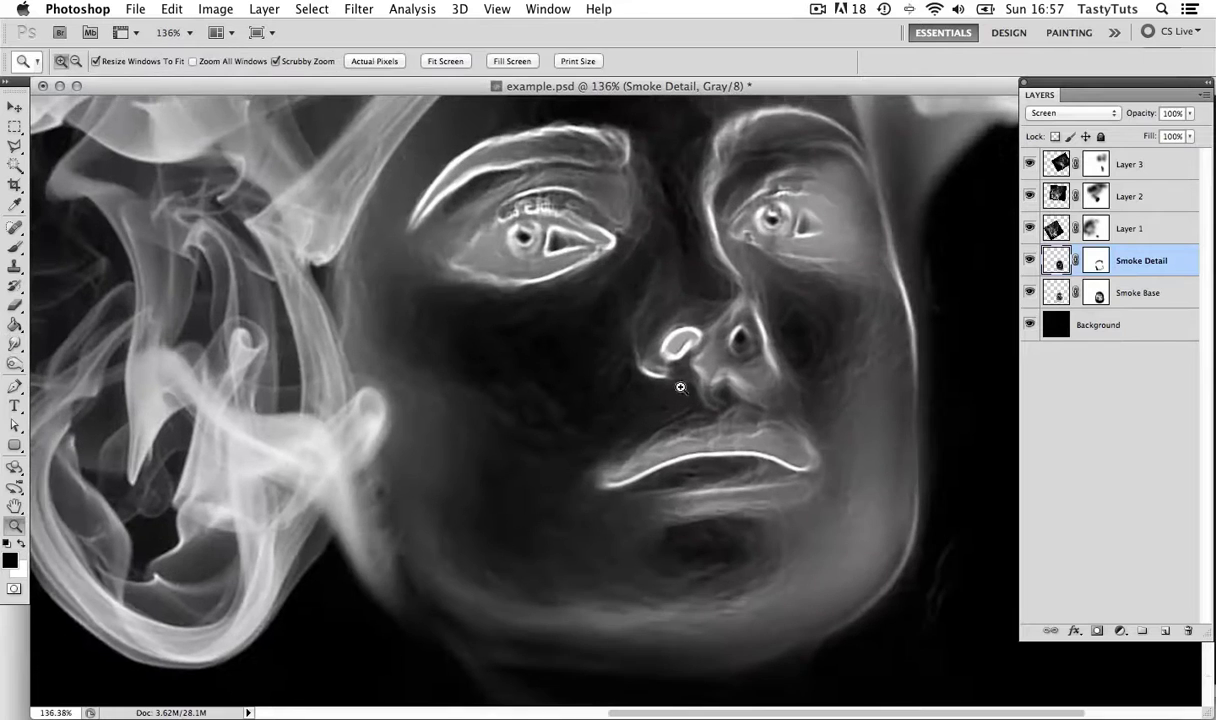
key(bracketleft)
key(bracketleft)
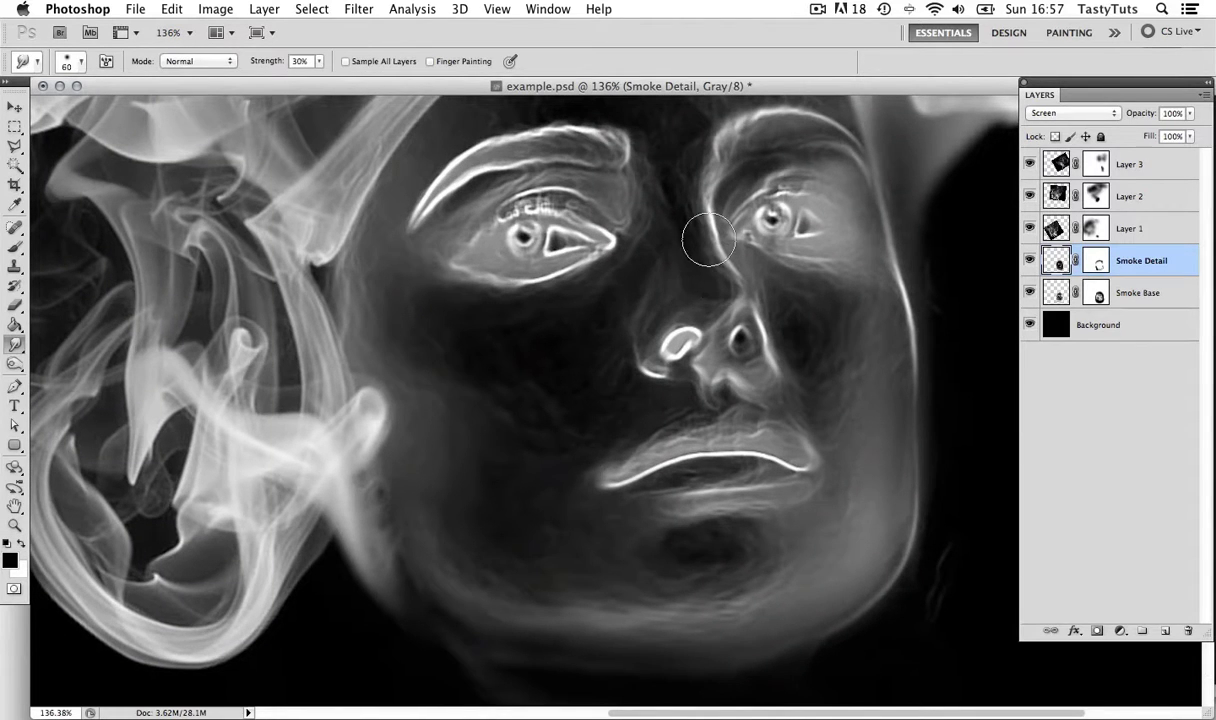
scroll(632, 372, up, 3)
key(ctrl+0)
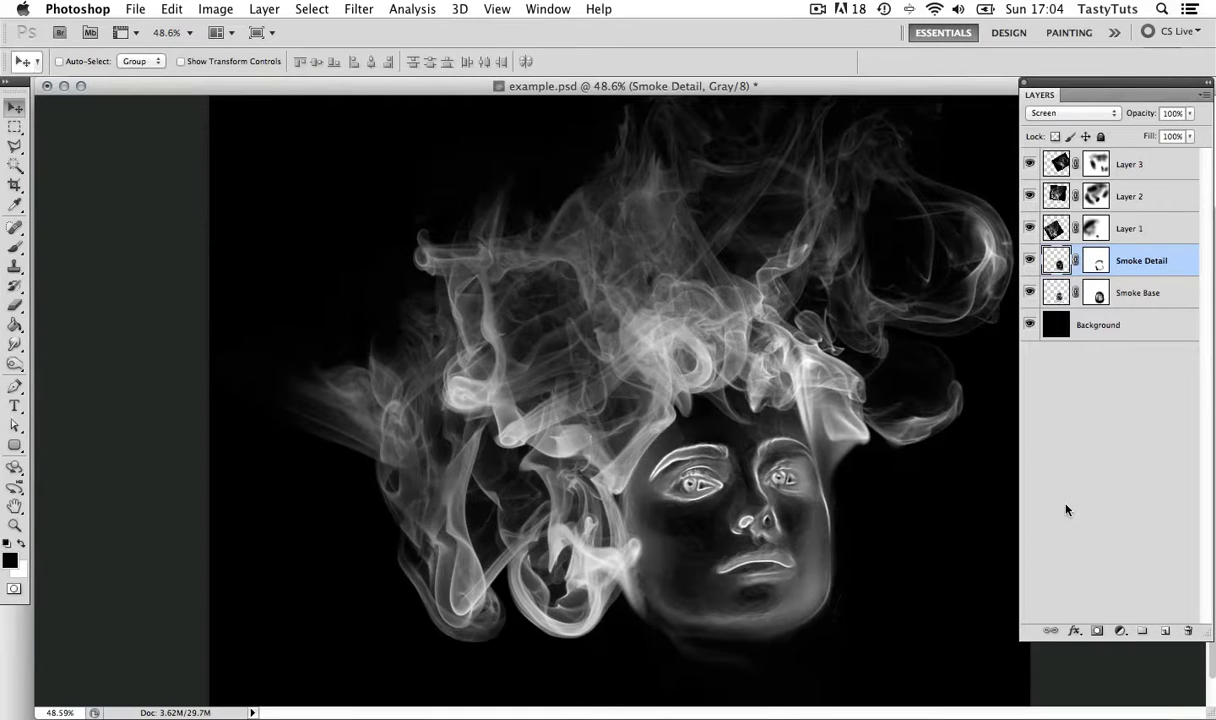
- Duplicate all smoke and face layers from Layer 3 down to Smoke Base, leaving out the Background
click(1160, 166)
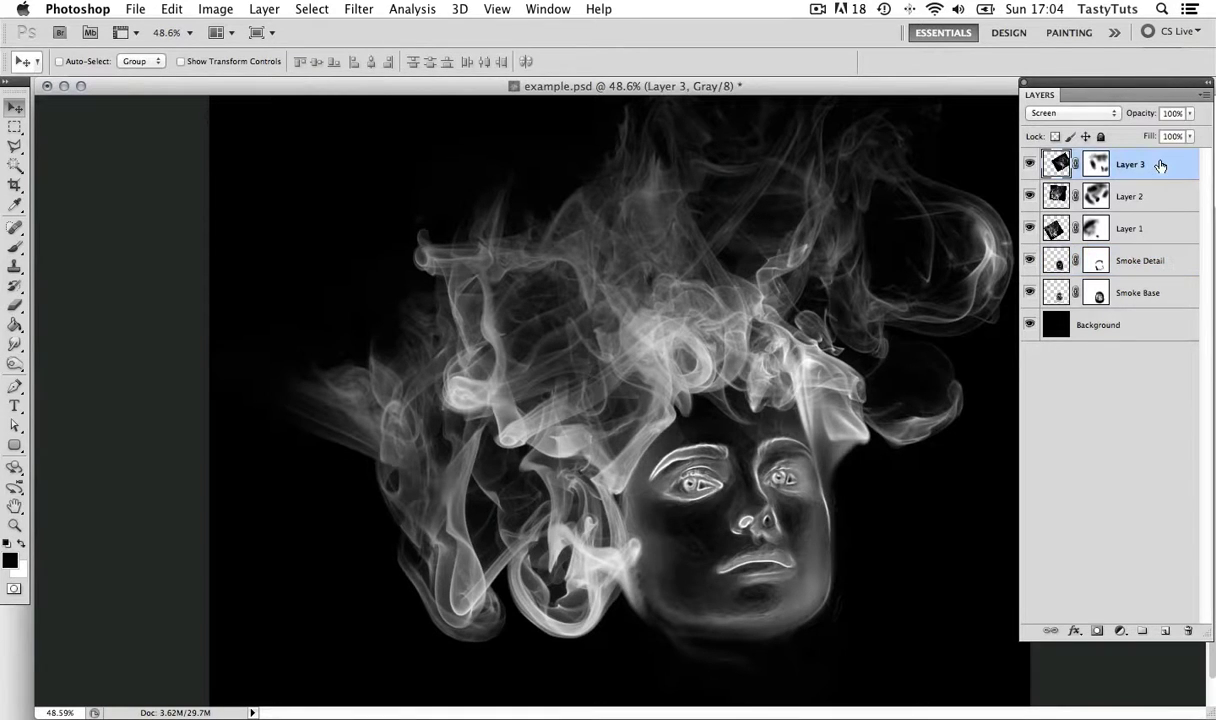
shift+click(1092, 292)
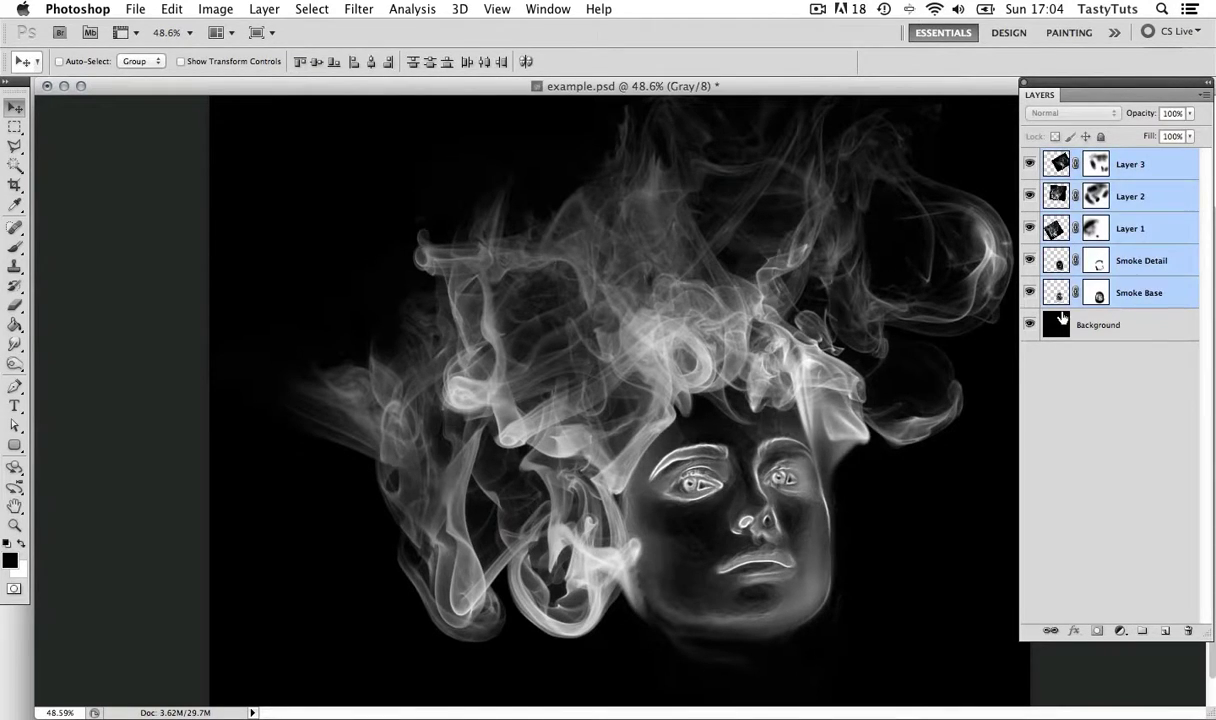
right_click(1160, 262)
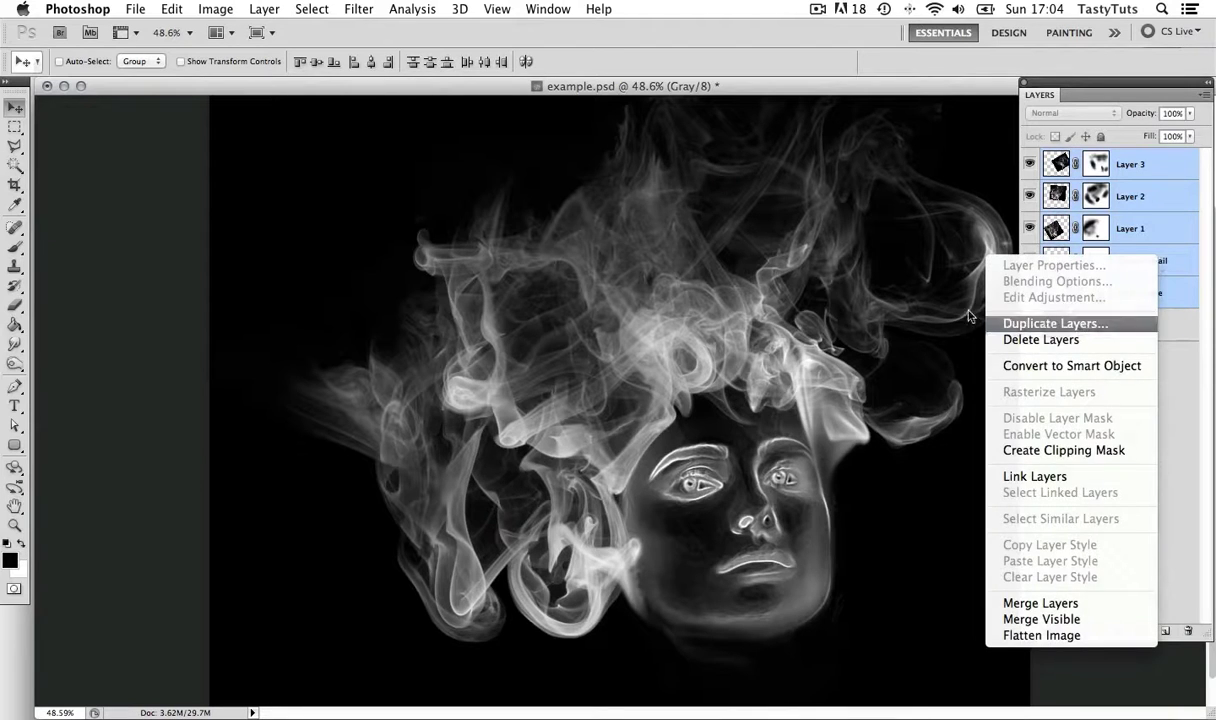
click(1080, 323)
click(782, 298)
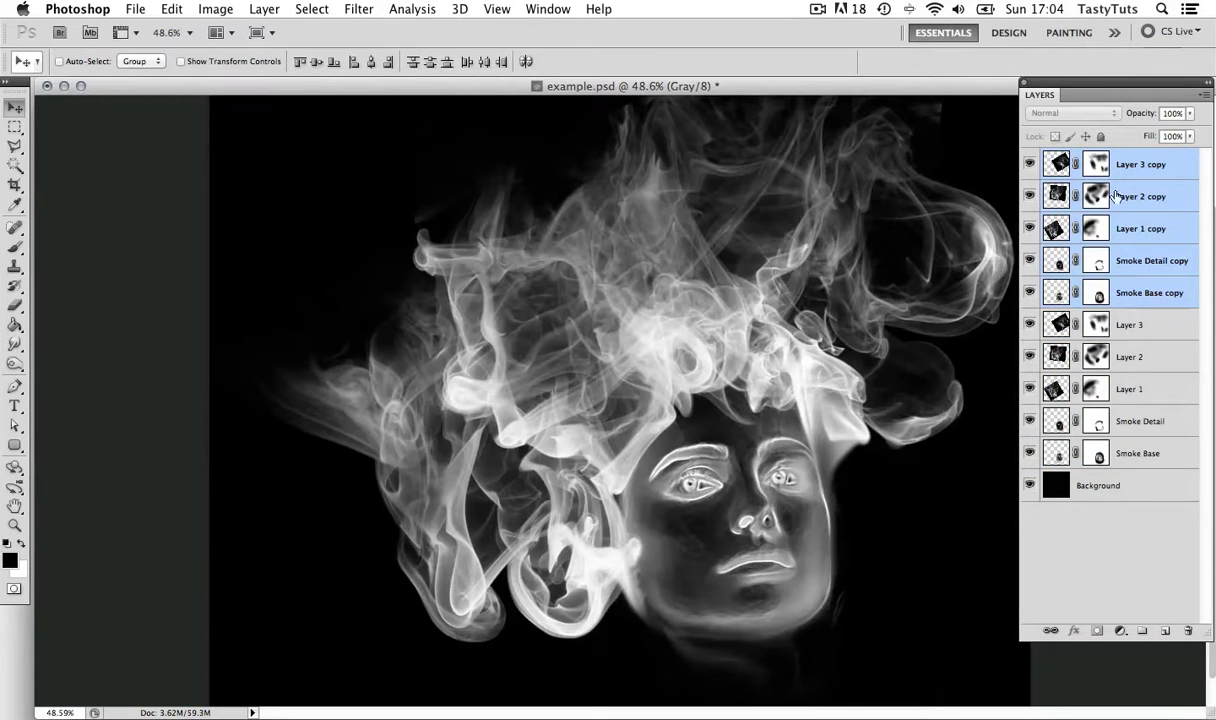
- Merge the five duplicated layers into one and rename the merged layer Overlay
key(super+e)
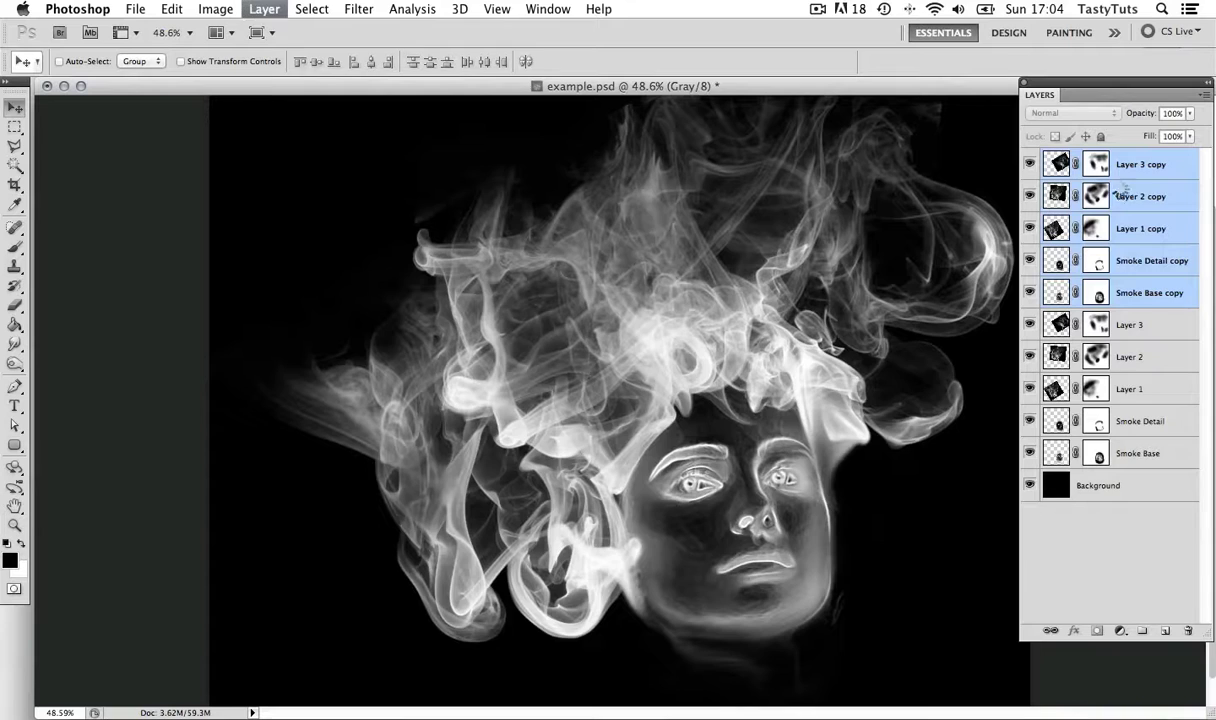
drag(874, 253, 862, 339)
key(z)
drag(785, 389, 785, 372)
double_click(1091, 165)
text(C)
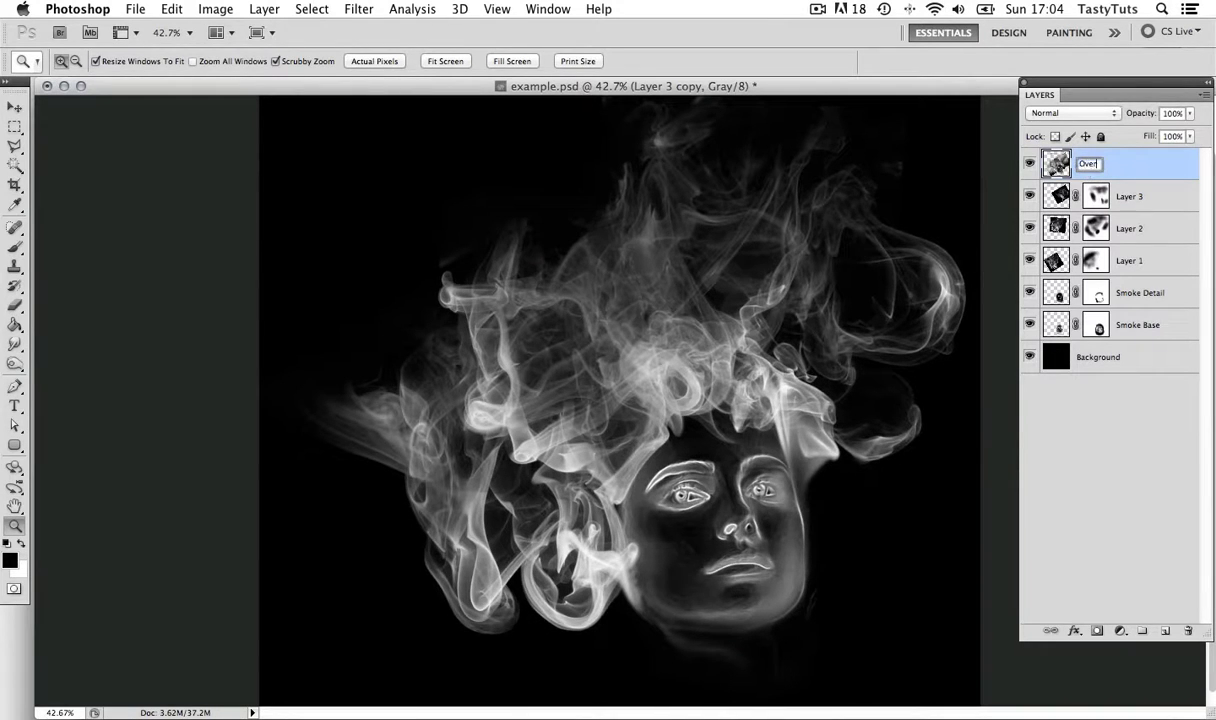
key(Return)
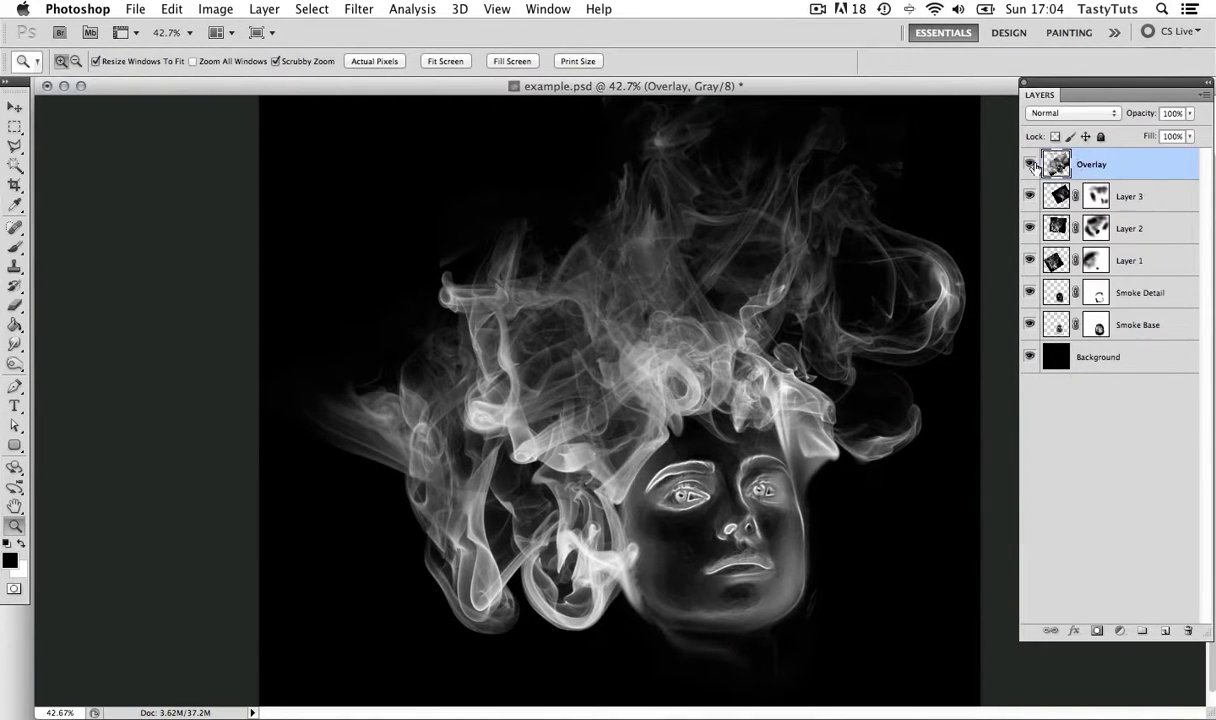
- Set the Overlay layer to Overlay blend mode at 20% opacity and compare the image with the layer hidden and shown
click(1057, 113)
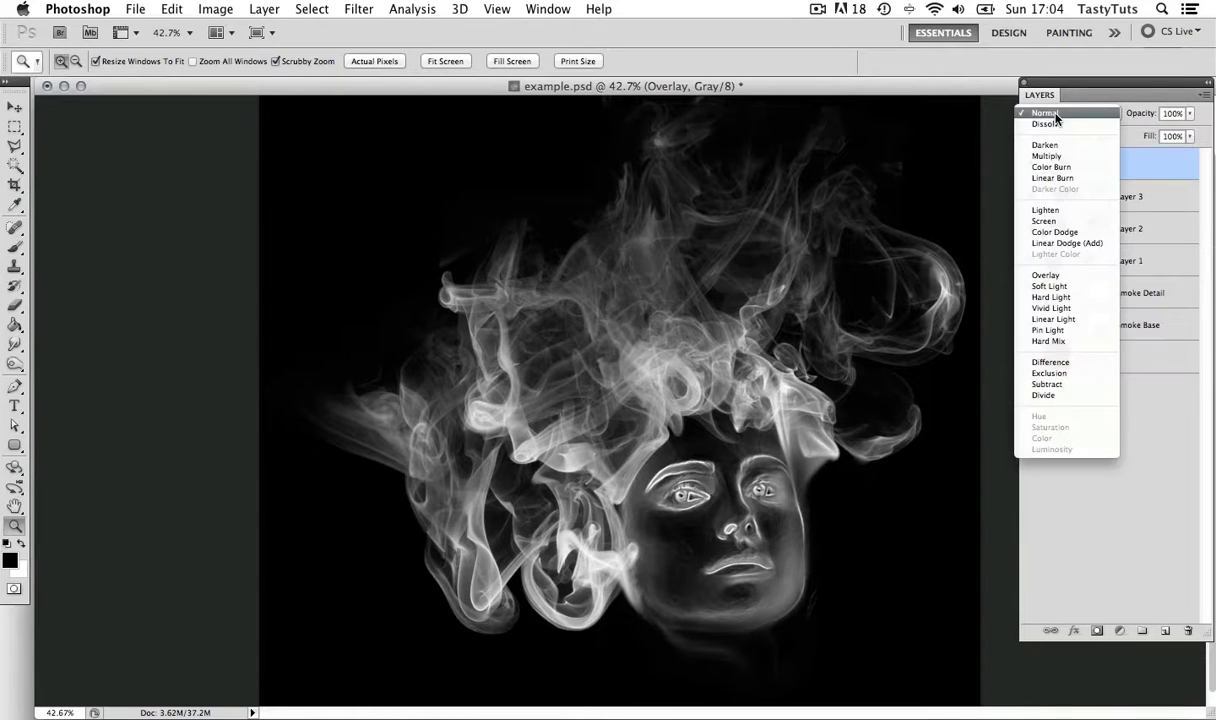
click(1045, 275)
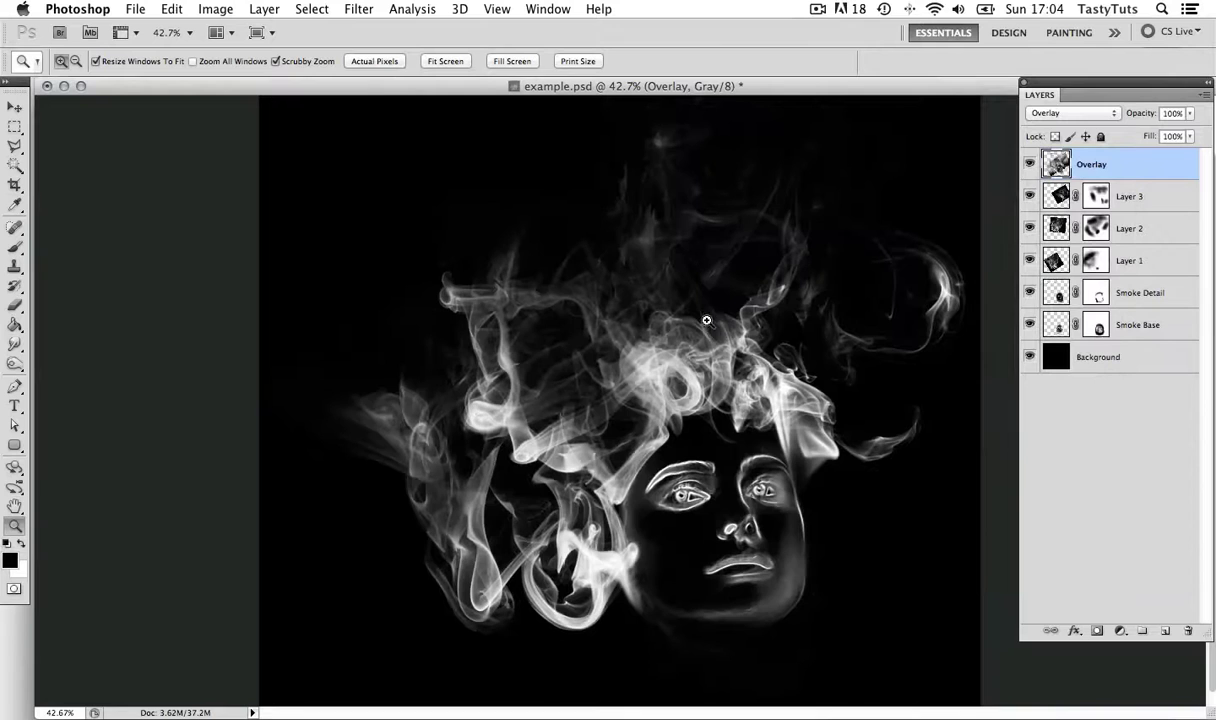
drag(657, 396, 809, 388)
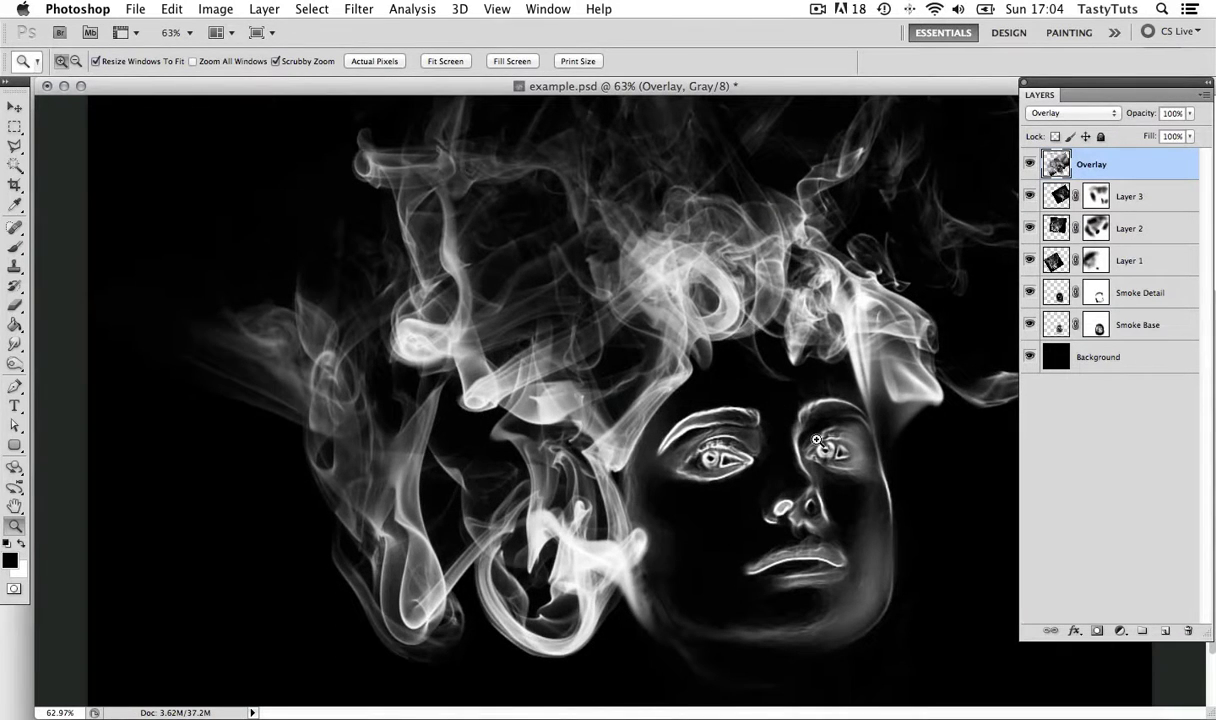
click(1190, 114)
drag(1190, 132, 1160, 140)
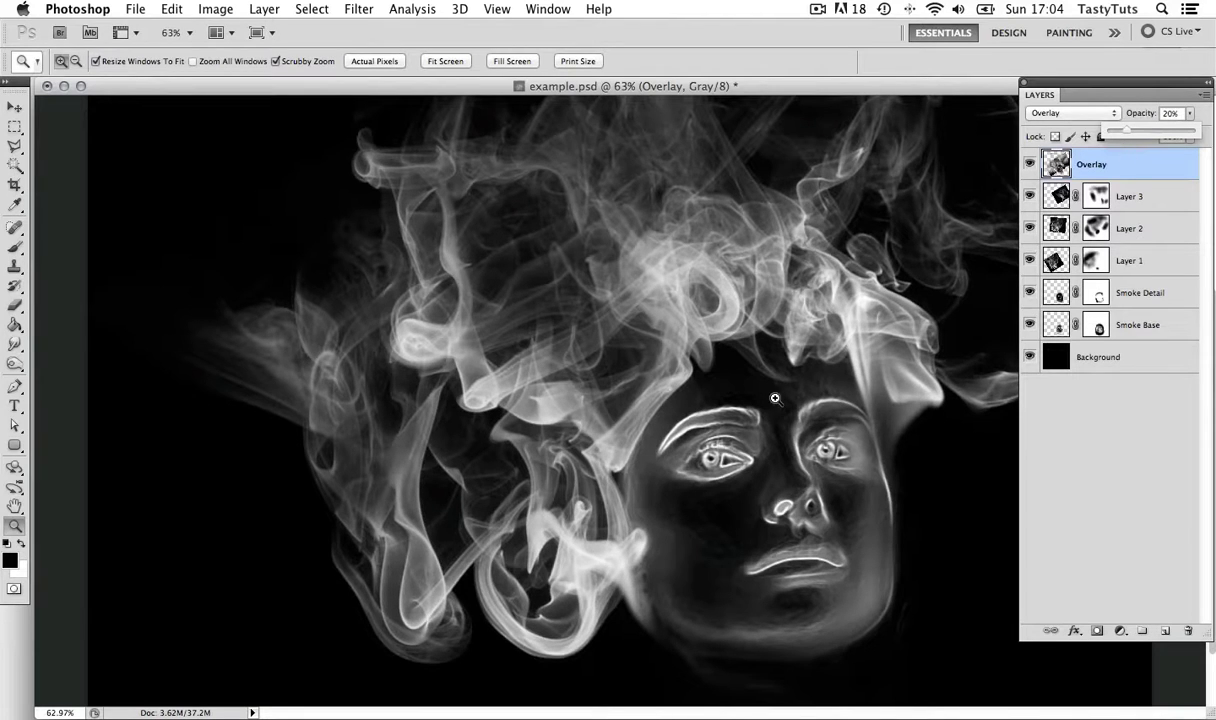
click(1028, 168)
click(1029, 168)
click(1029, 168)
click(1029, 168)
drag(736, 308, 705, 311)
drag(822, 416, 827, 388)
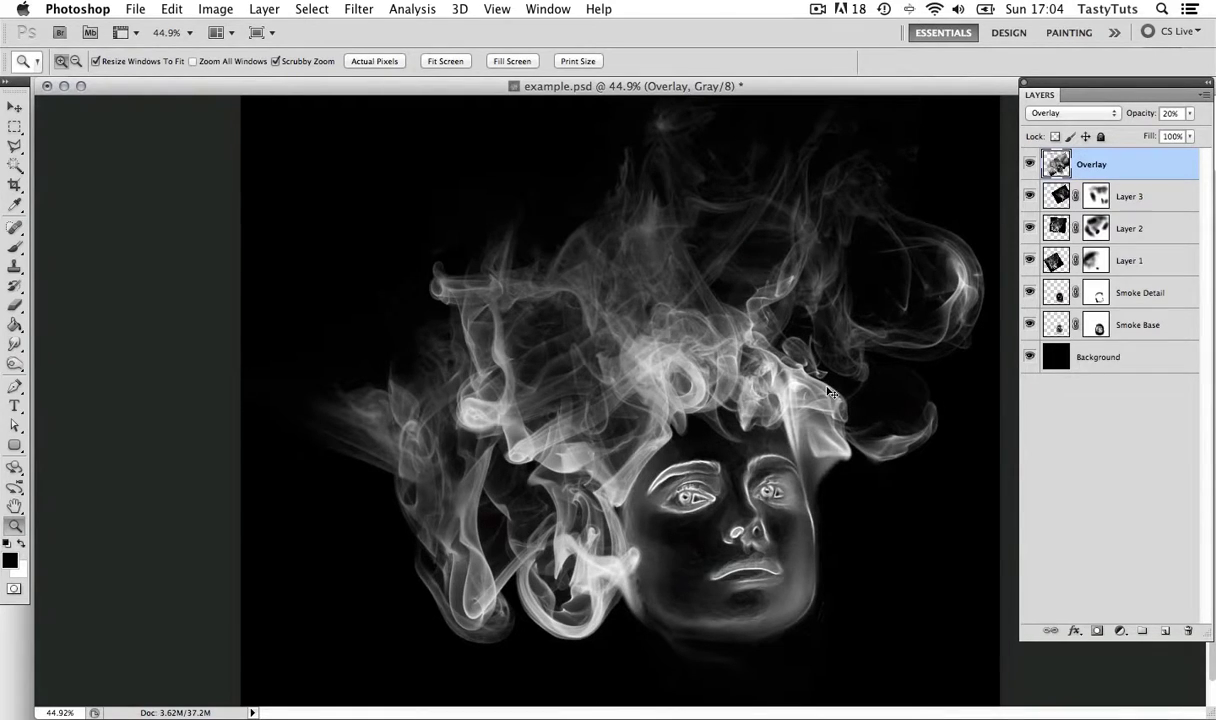
- Create a new empty layer named Colour above the Overlay layer
key(super+shift+n)
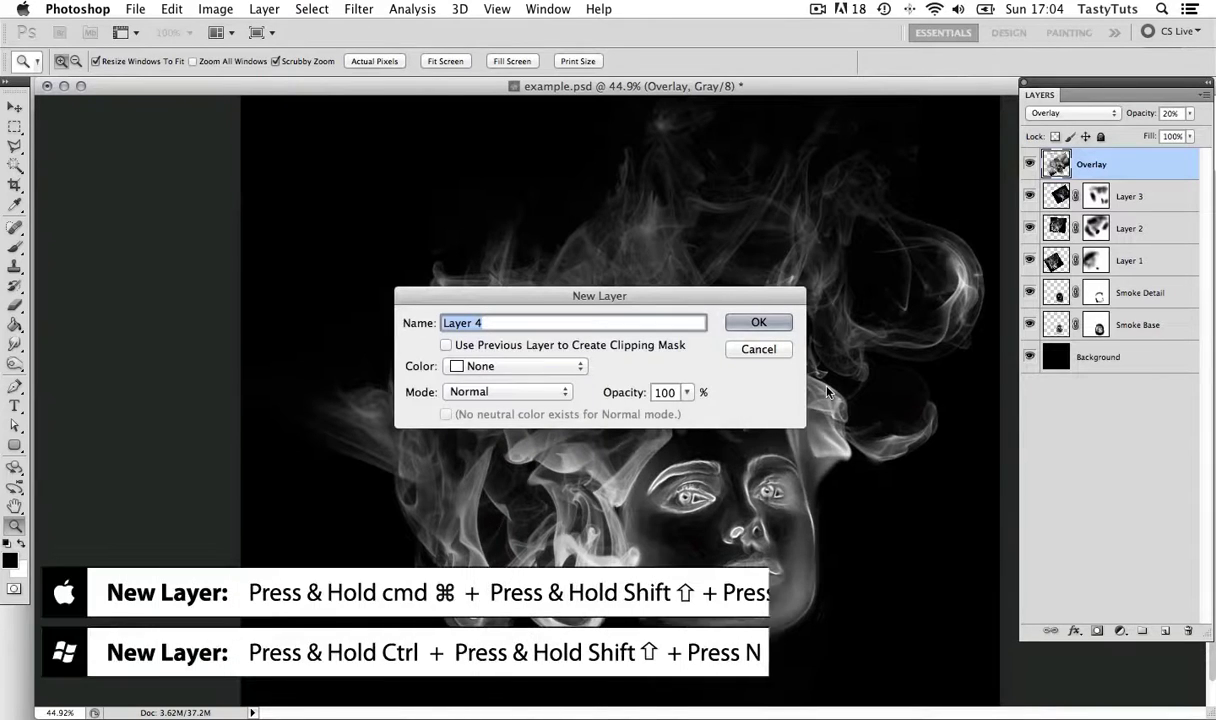
text(Colour)
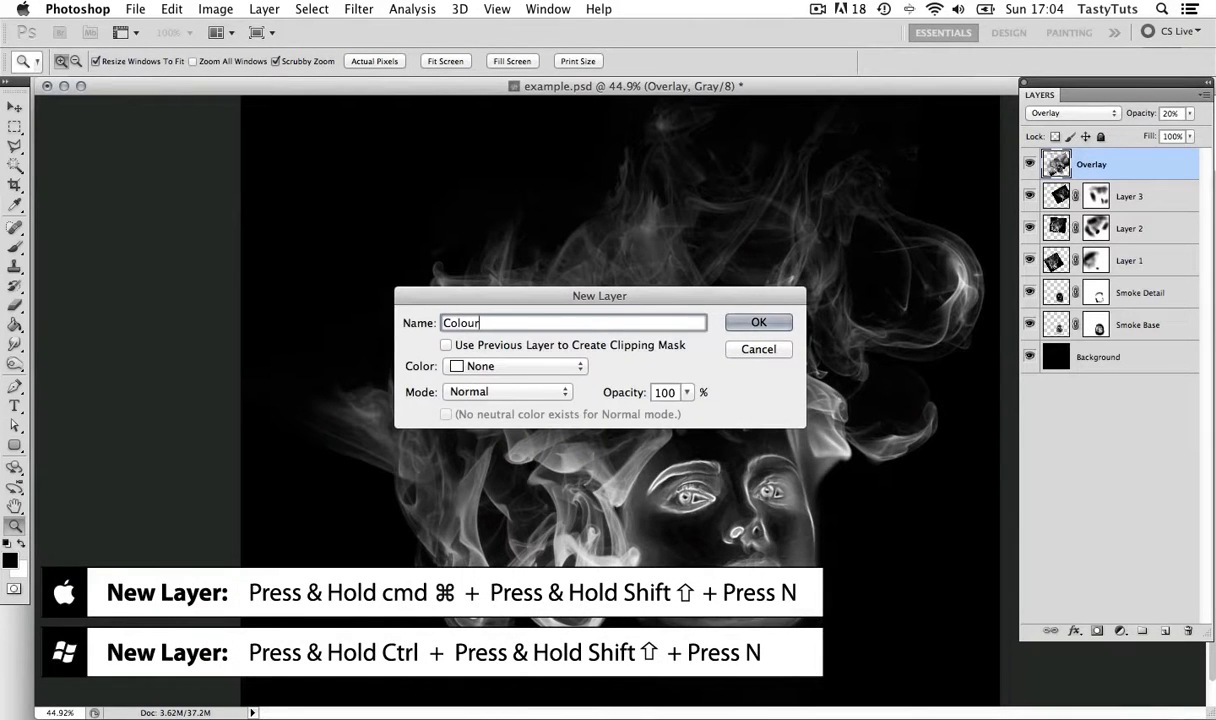
key(Return)
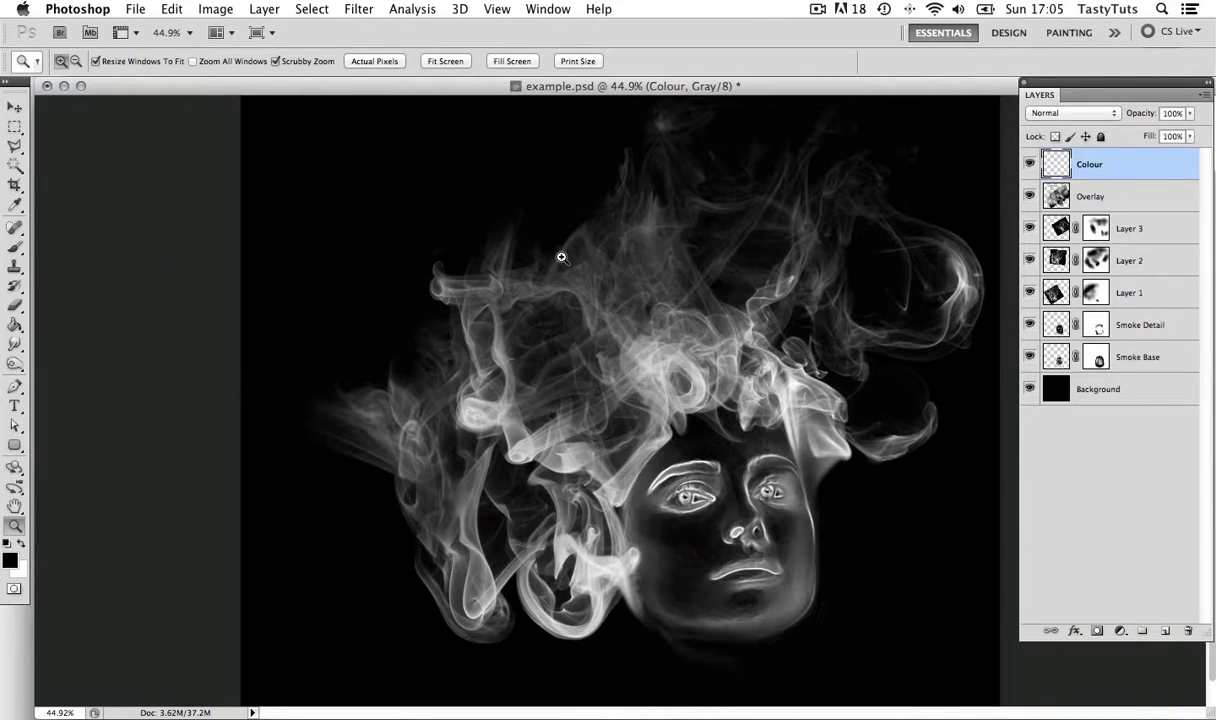
- Convert the document from grayscale to RGB Color mode without merging the layers
click(213, 10)
mouse_move(229, 31)
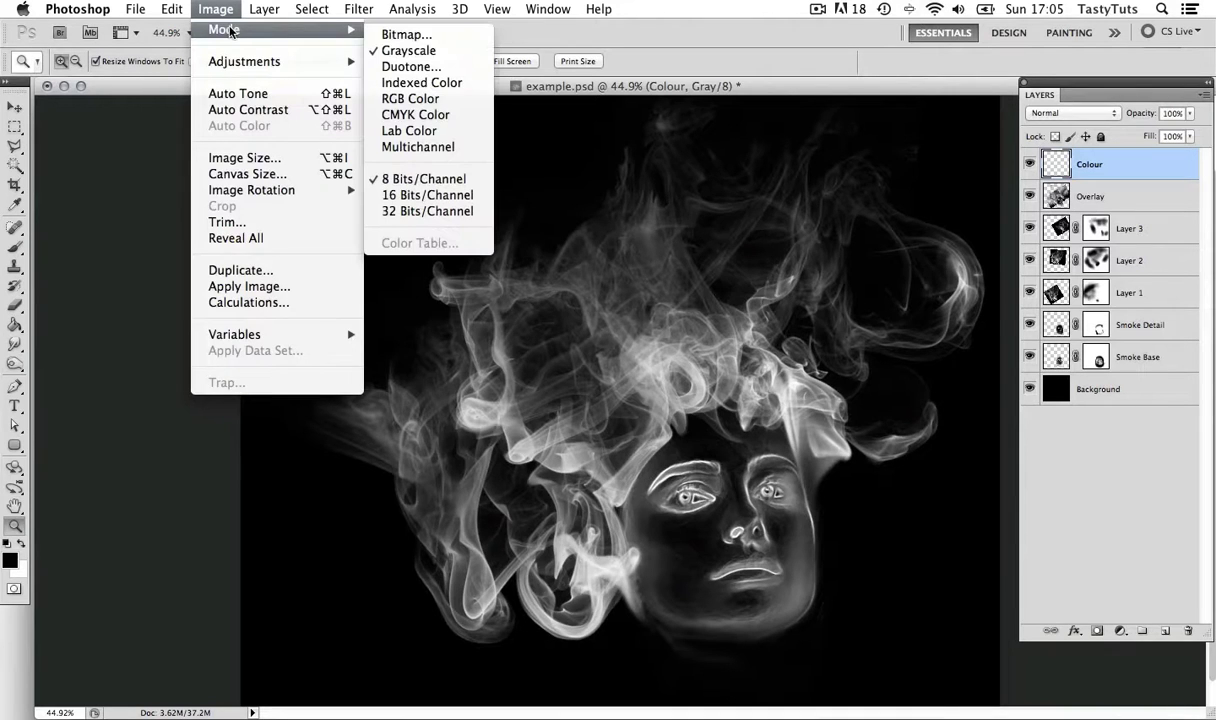
click(395, 99)
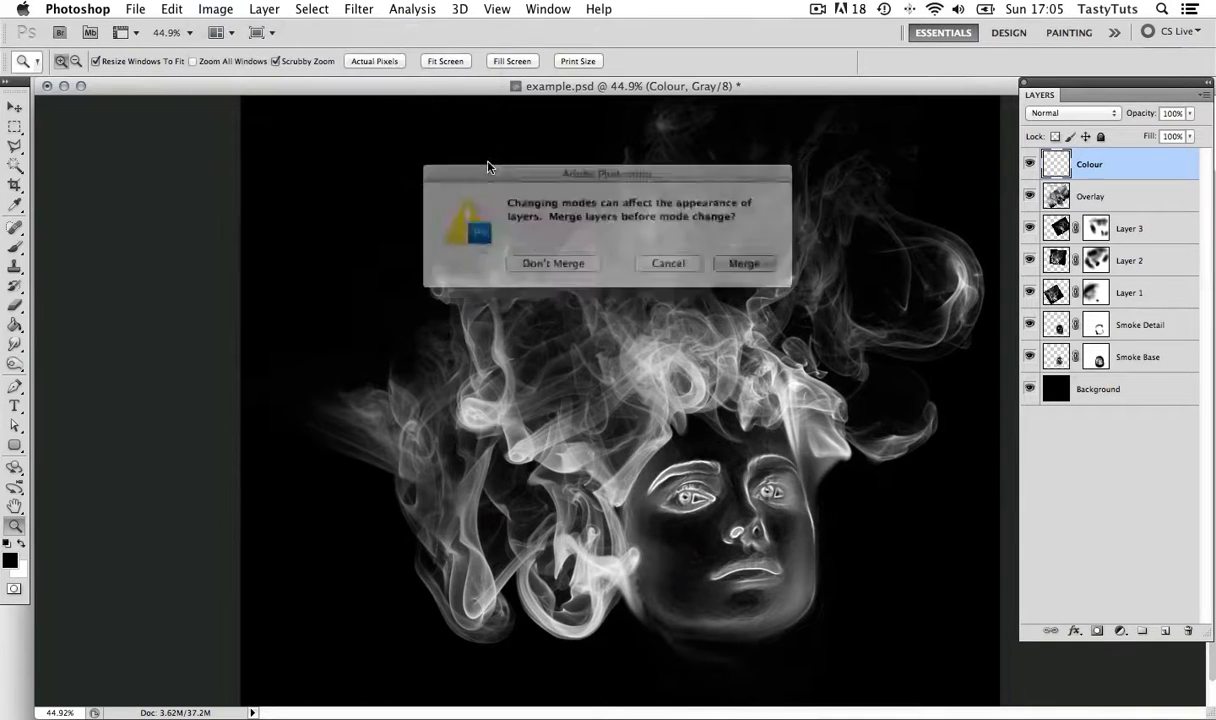
click(536, 262)
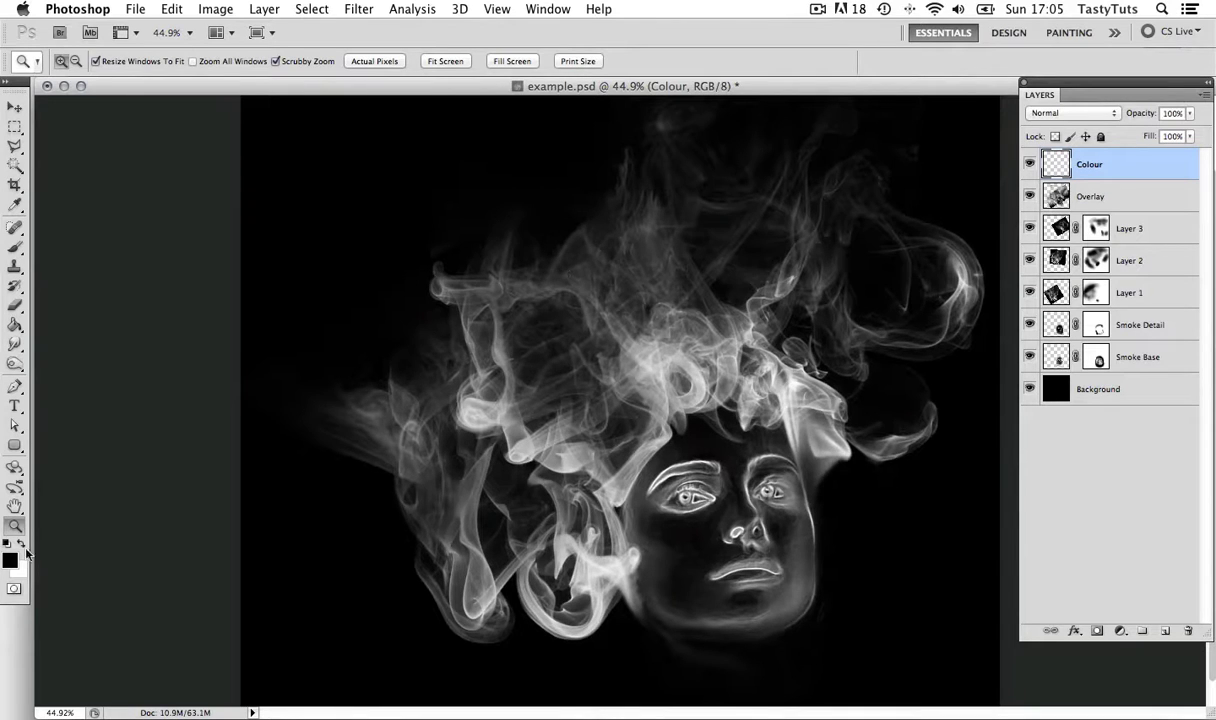
- Choose the orange e8aa14 as the foreground colour and swap it to the background colour
click(8, 563)
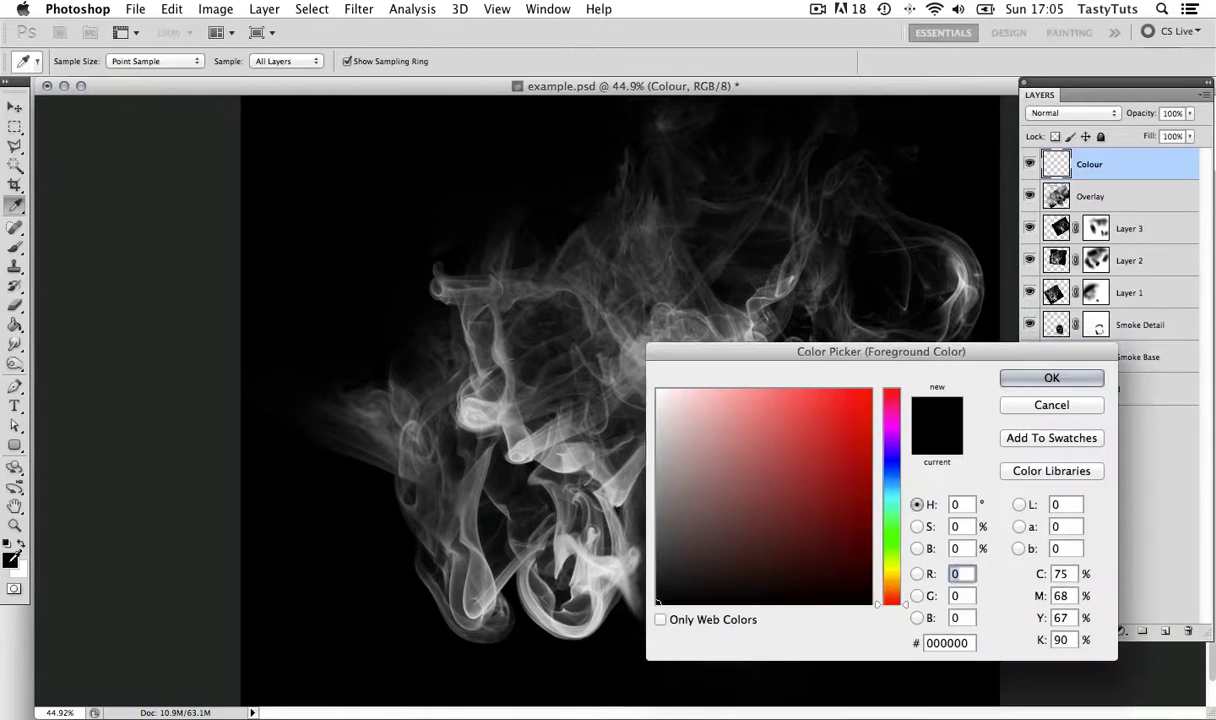
click(889, 575)
click(853, 407)
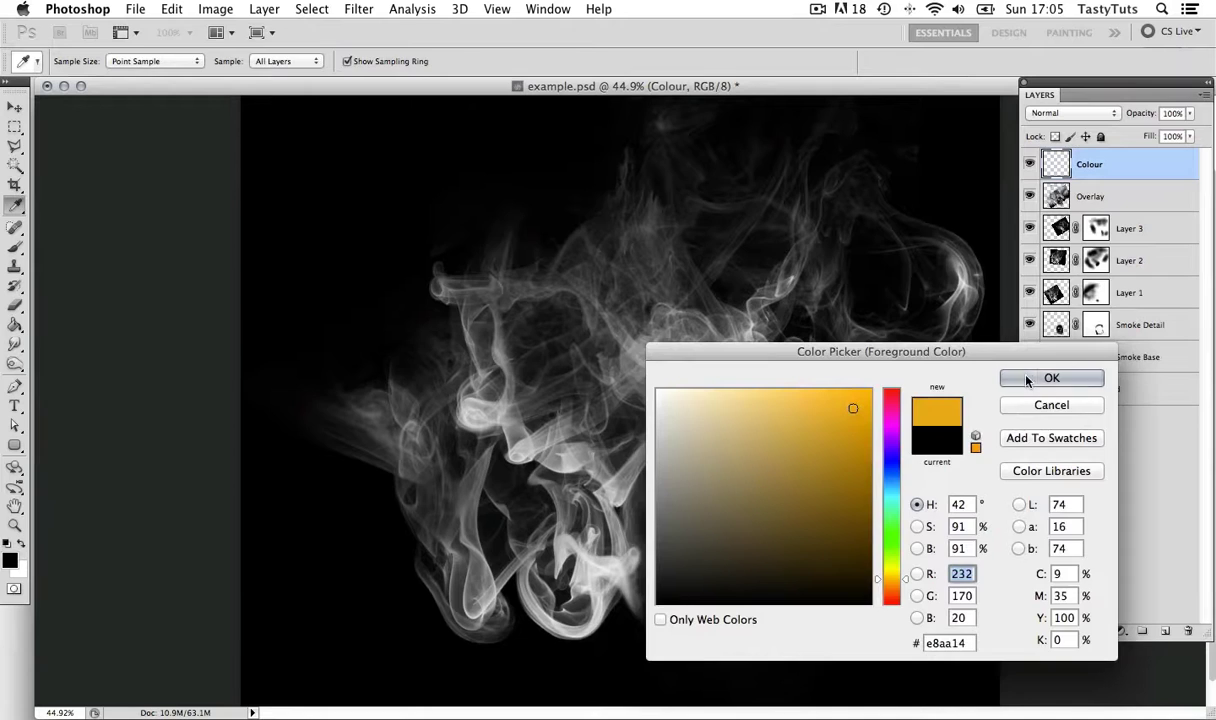
click(1027, 378)
click(19, 544)
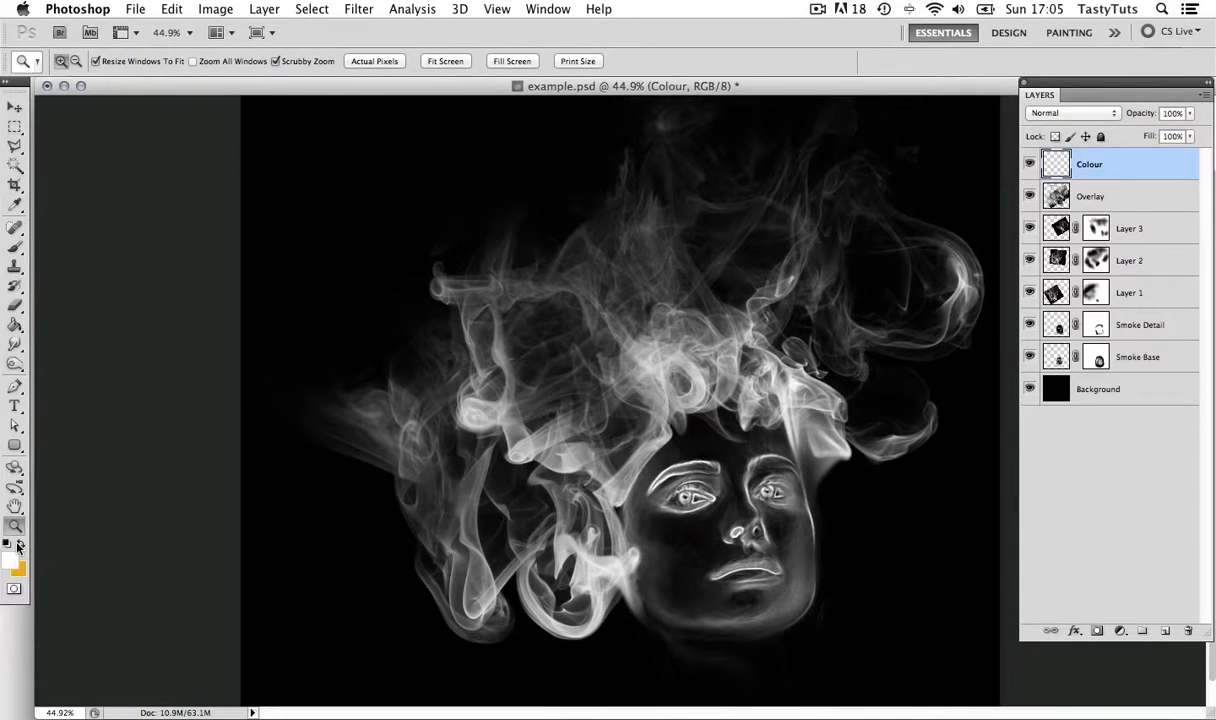
- Set the foreground colour to a bright, saturated pink, keeping orange as the background colour
click(12, 563)
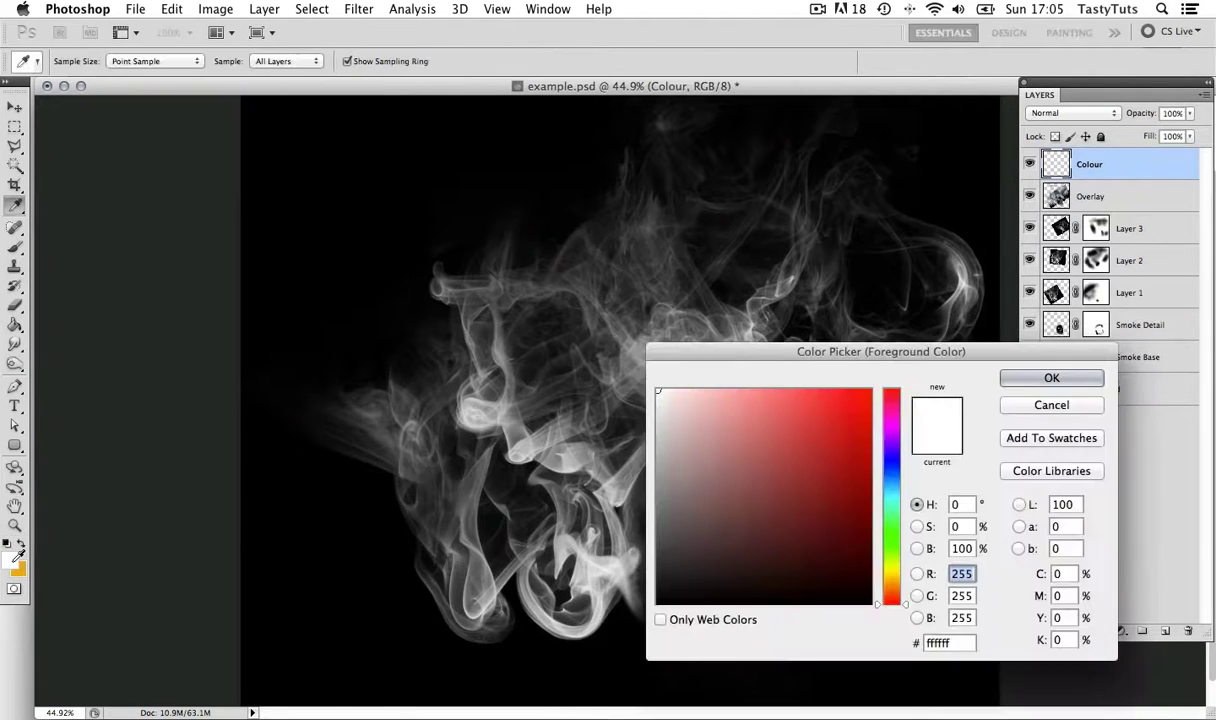
click(846, 409)
click(1051, 379)
key(z)
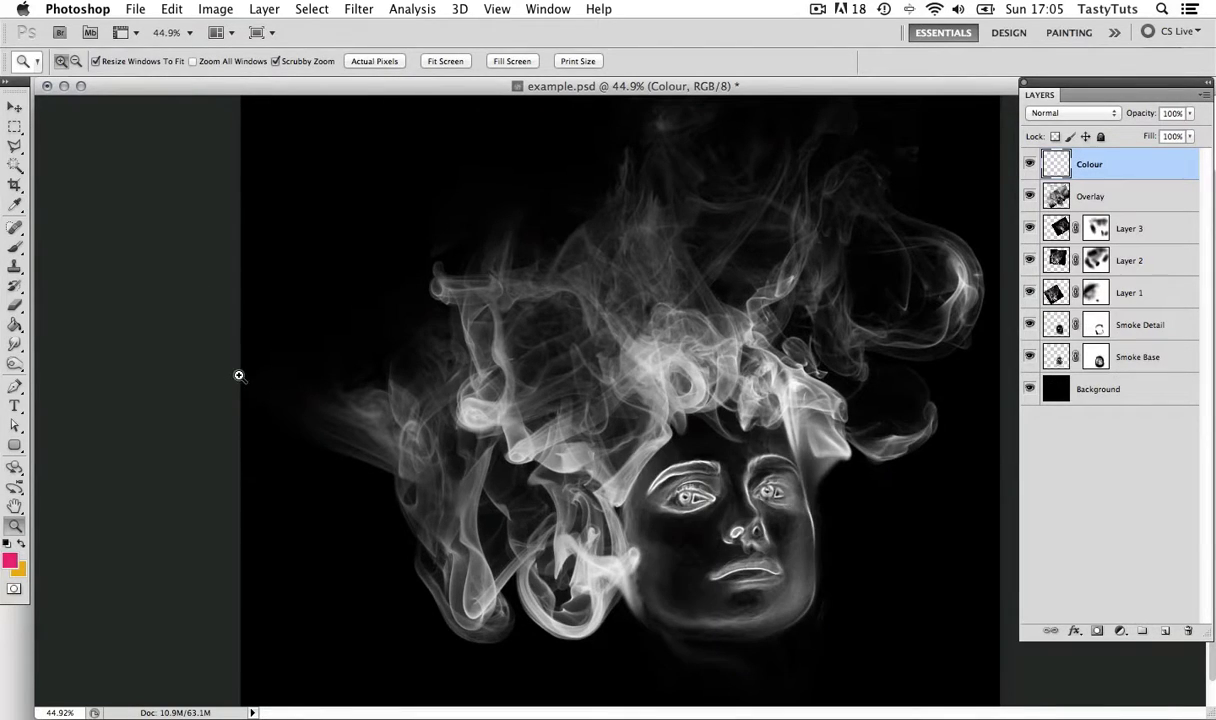
- Fill the Colour layer with a linear pink-to-orange gradient from the canvas's lower-right to upper-left corner and set its blend mode to Overlay
click(14, 325)
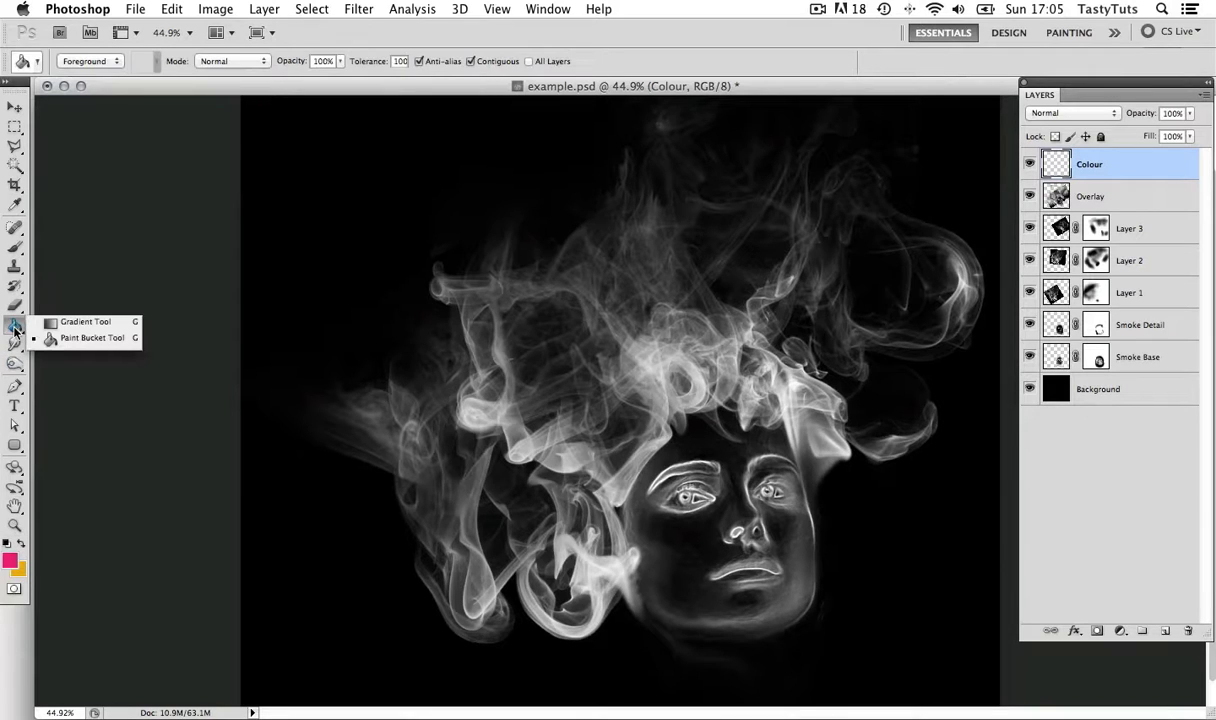
click(76, 329)
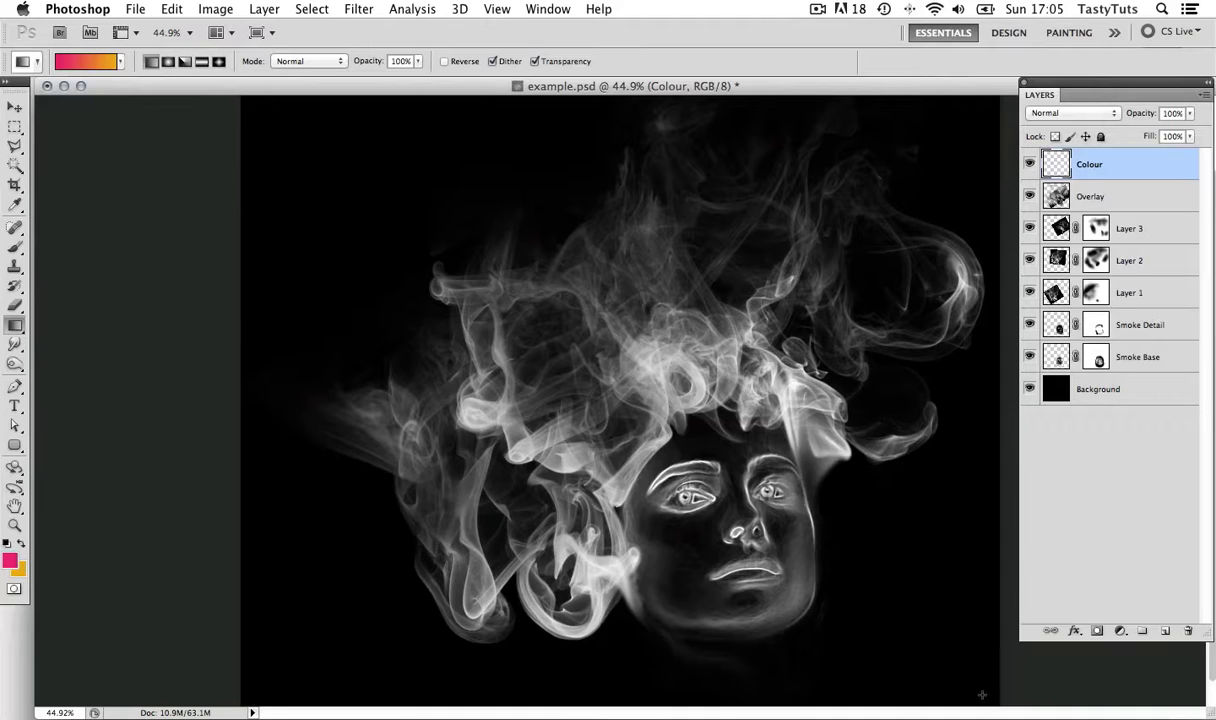
drag(974, 690, 271, 113)
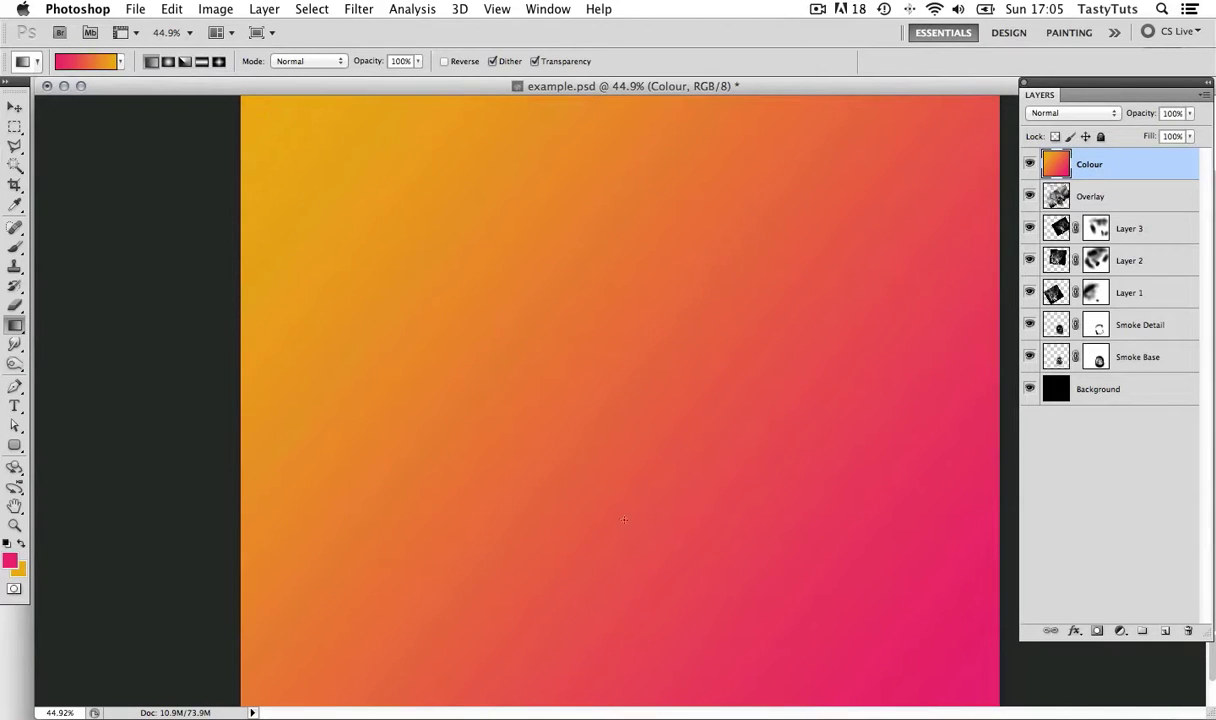
key(v)
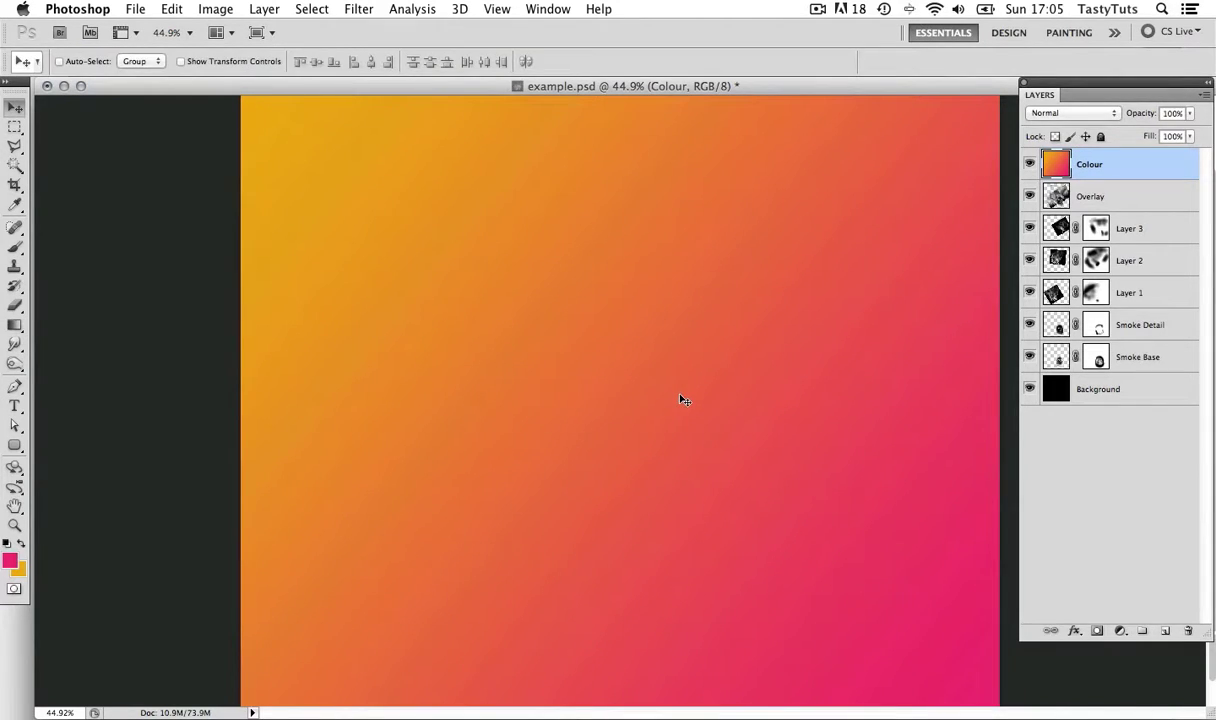
click(1085, 113)
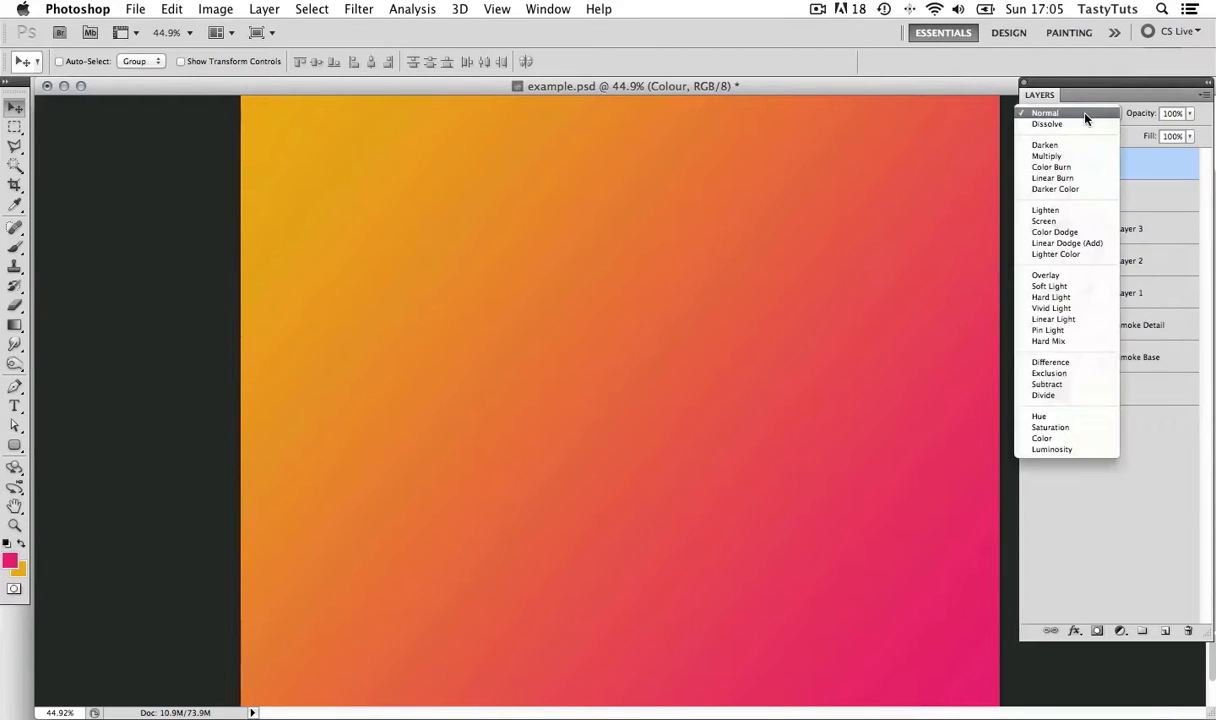
click(1070, 277)
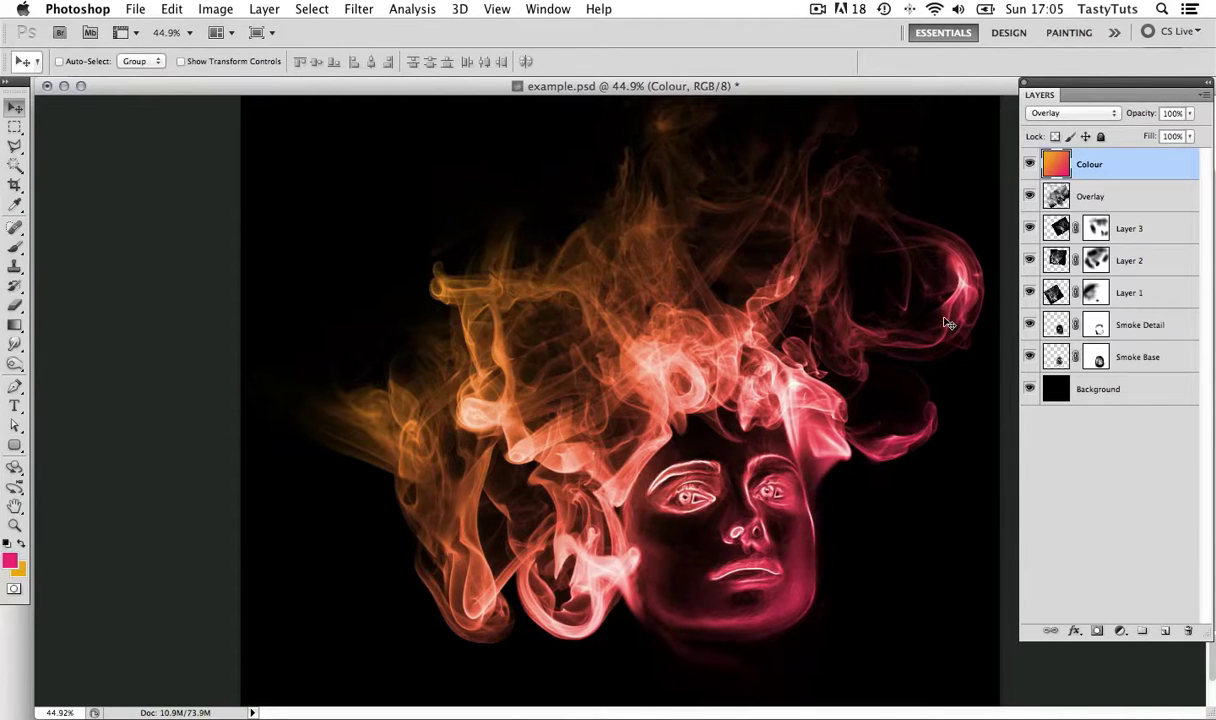
- Shift the Colour layer's hue to -29 with a Hue/Saturation adjustment
key(super+u)
drag(820, 271, 302, 176)
drag(225, 287, 200, 292)
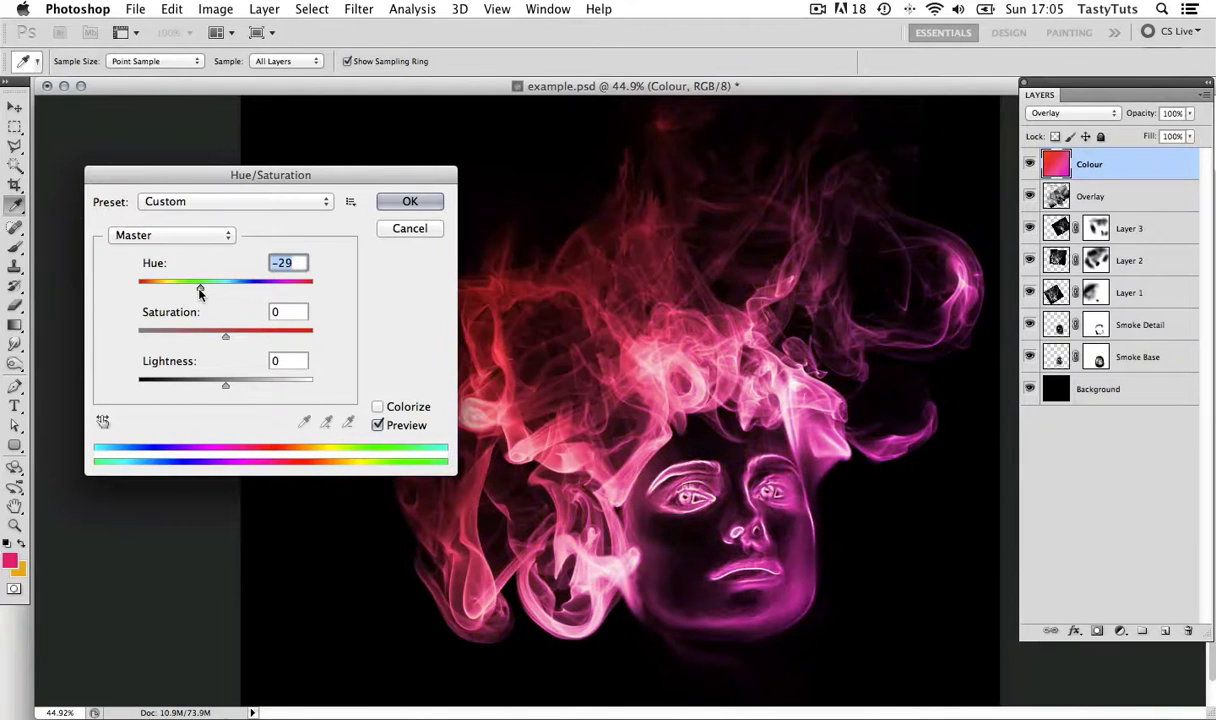
click(408, 203)
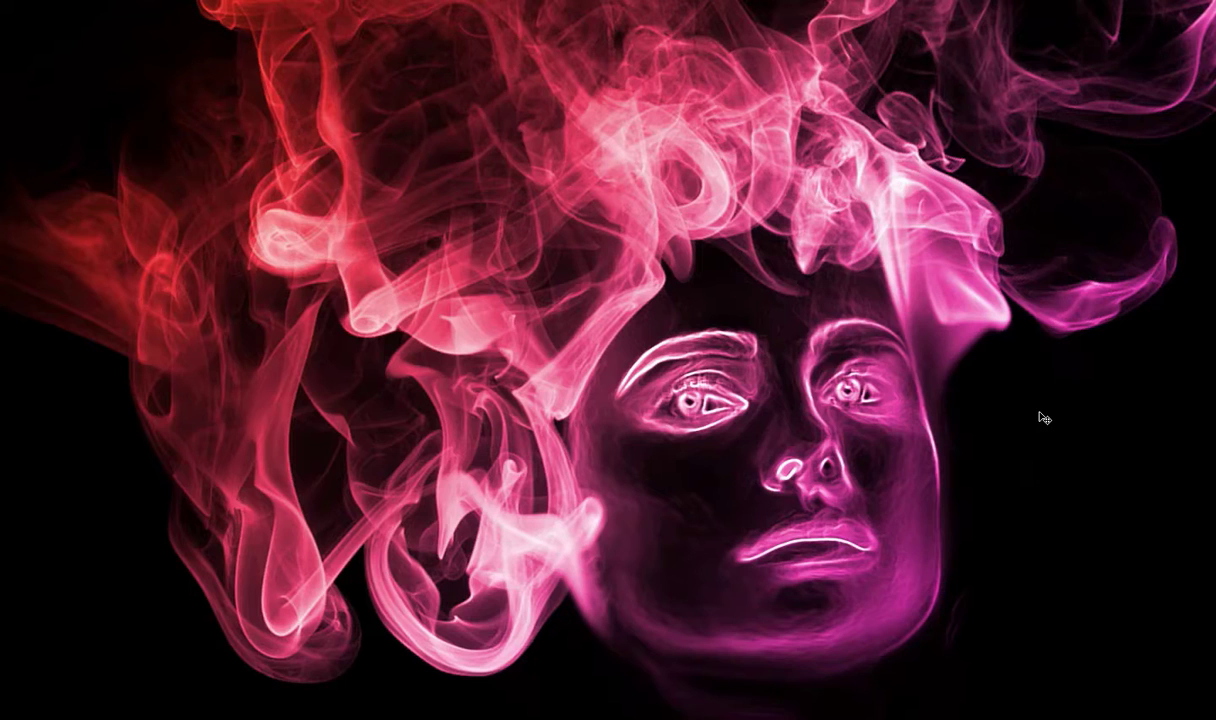